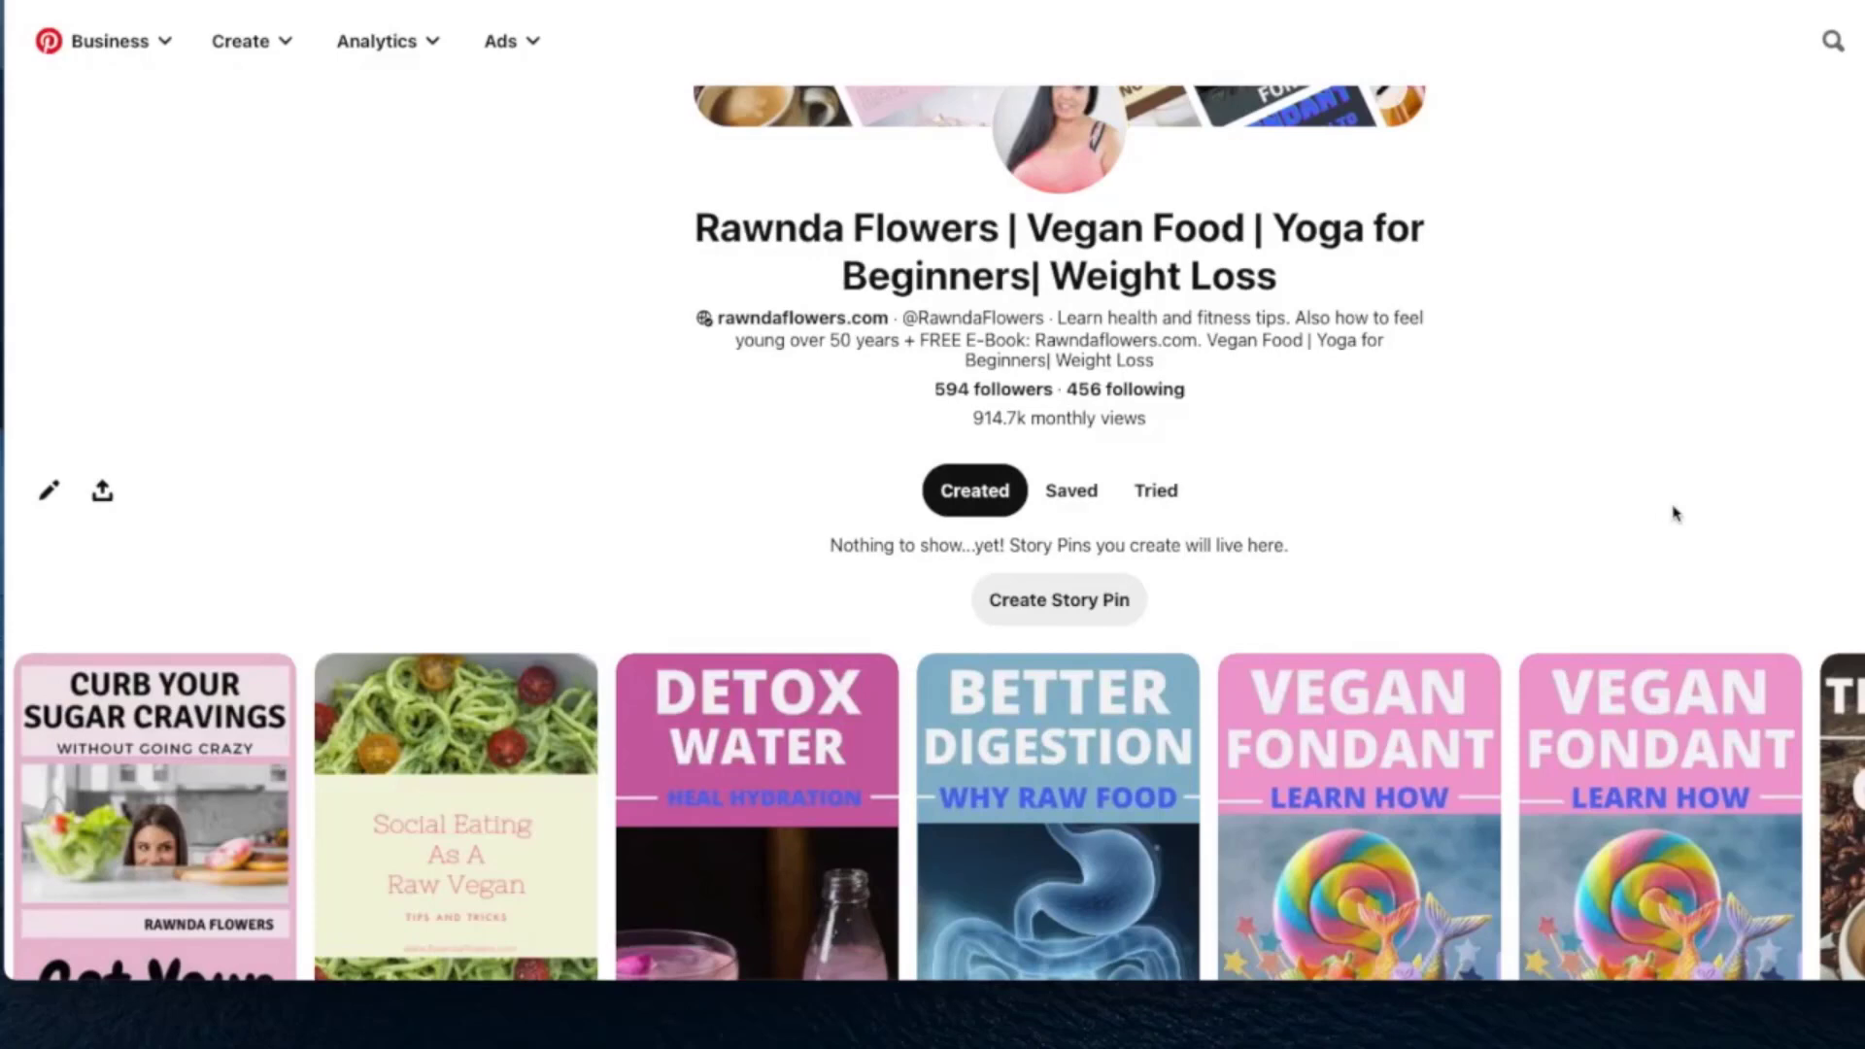
Step: Look through the created pins on the Pinterest business profile, examining their designs and view counts
scroll(1448, 521, "down", 3)
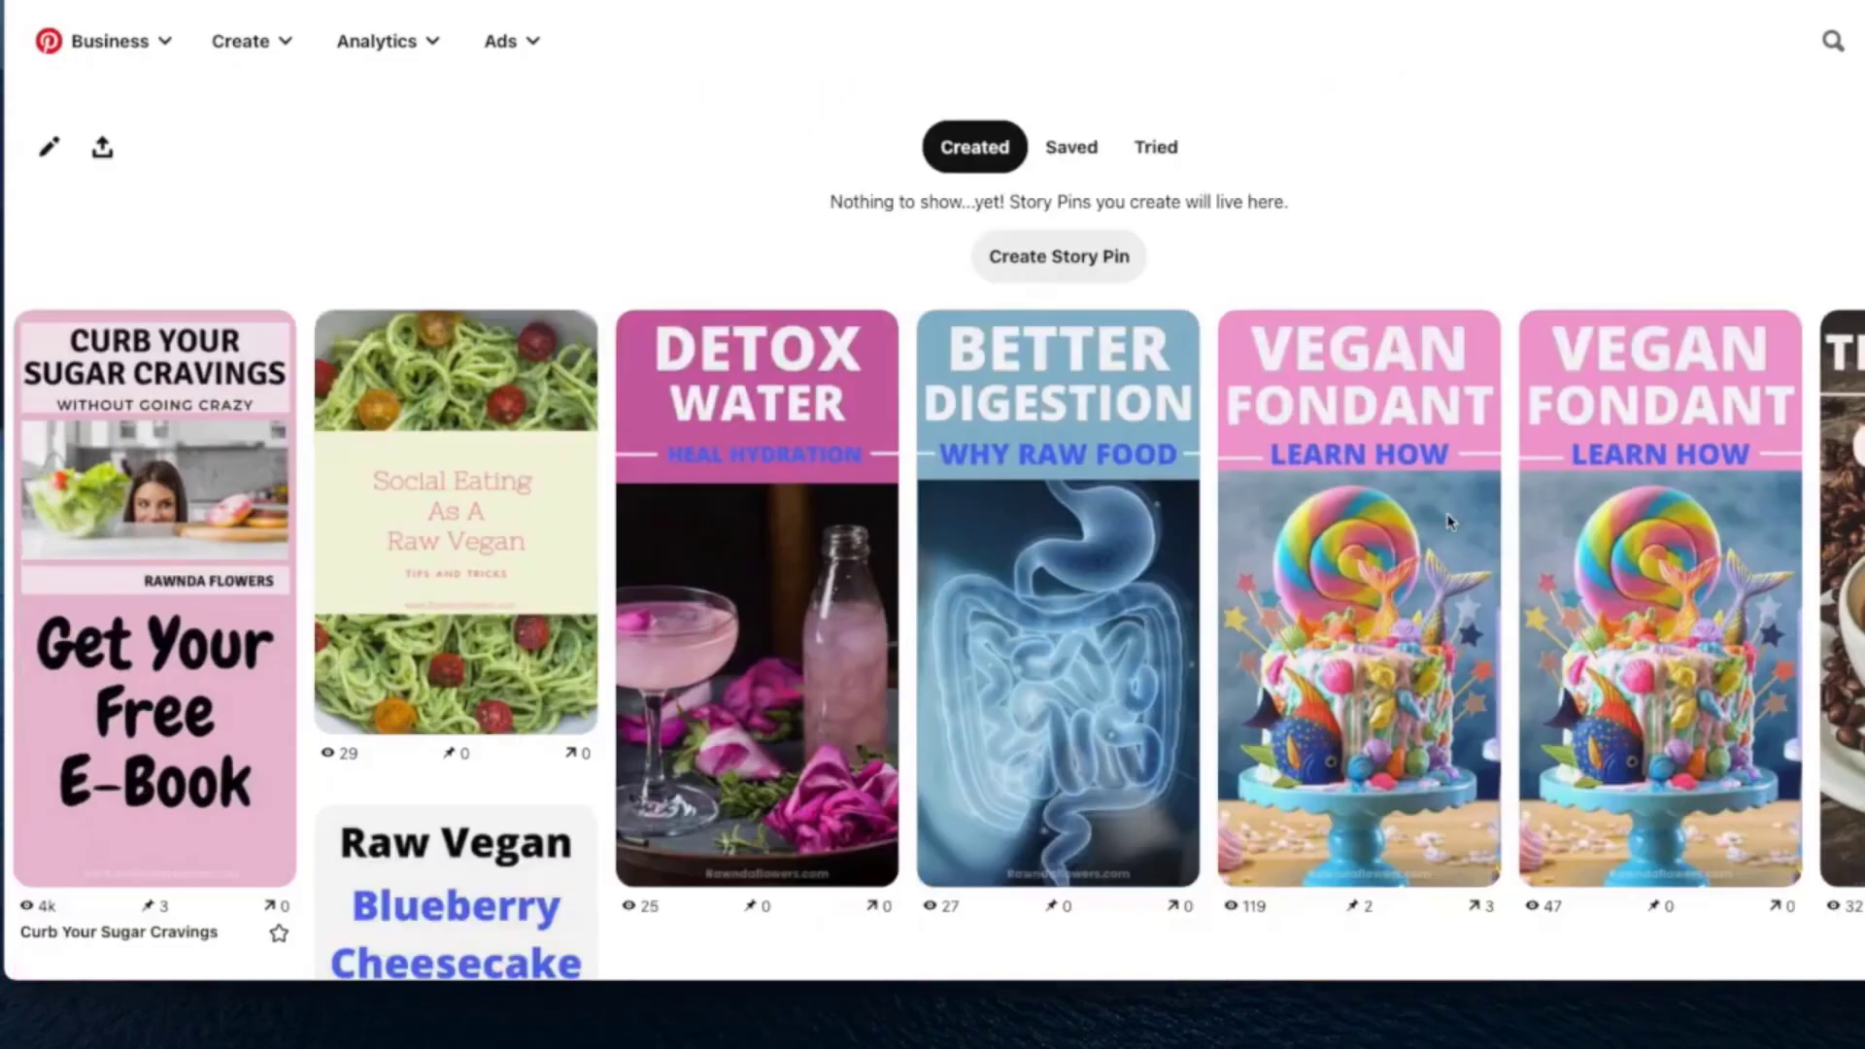
scroll(1447, 516, "down", 1)
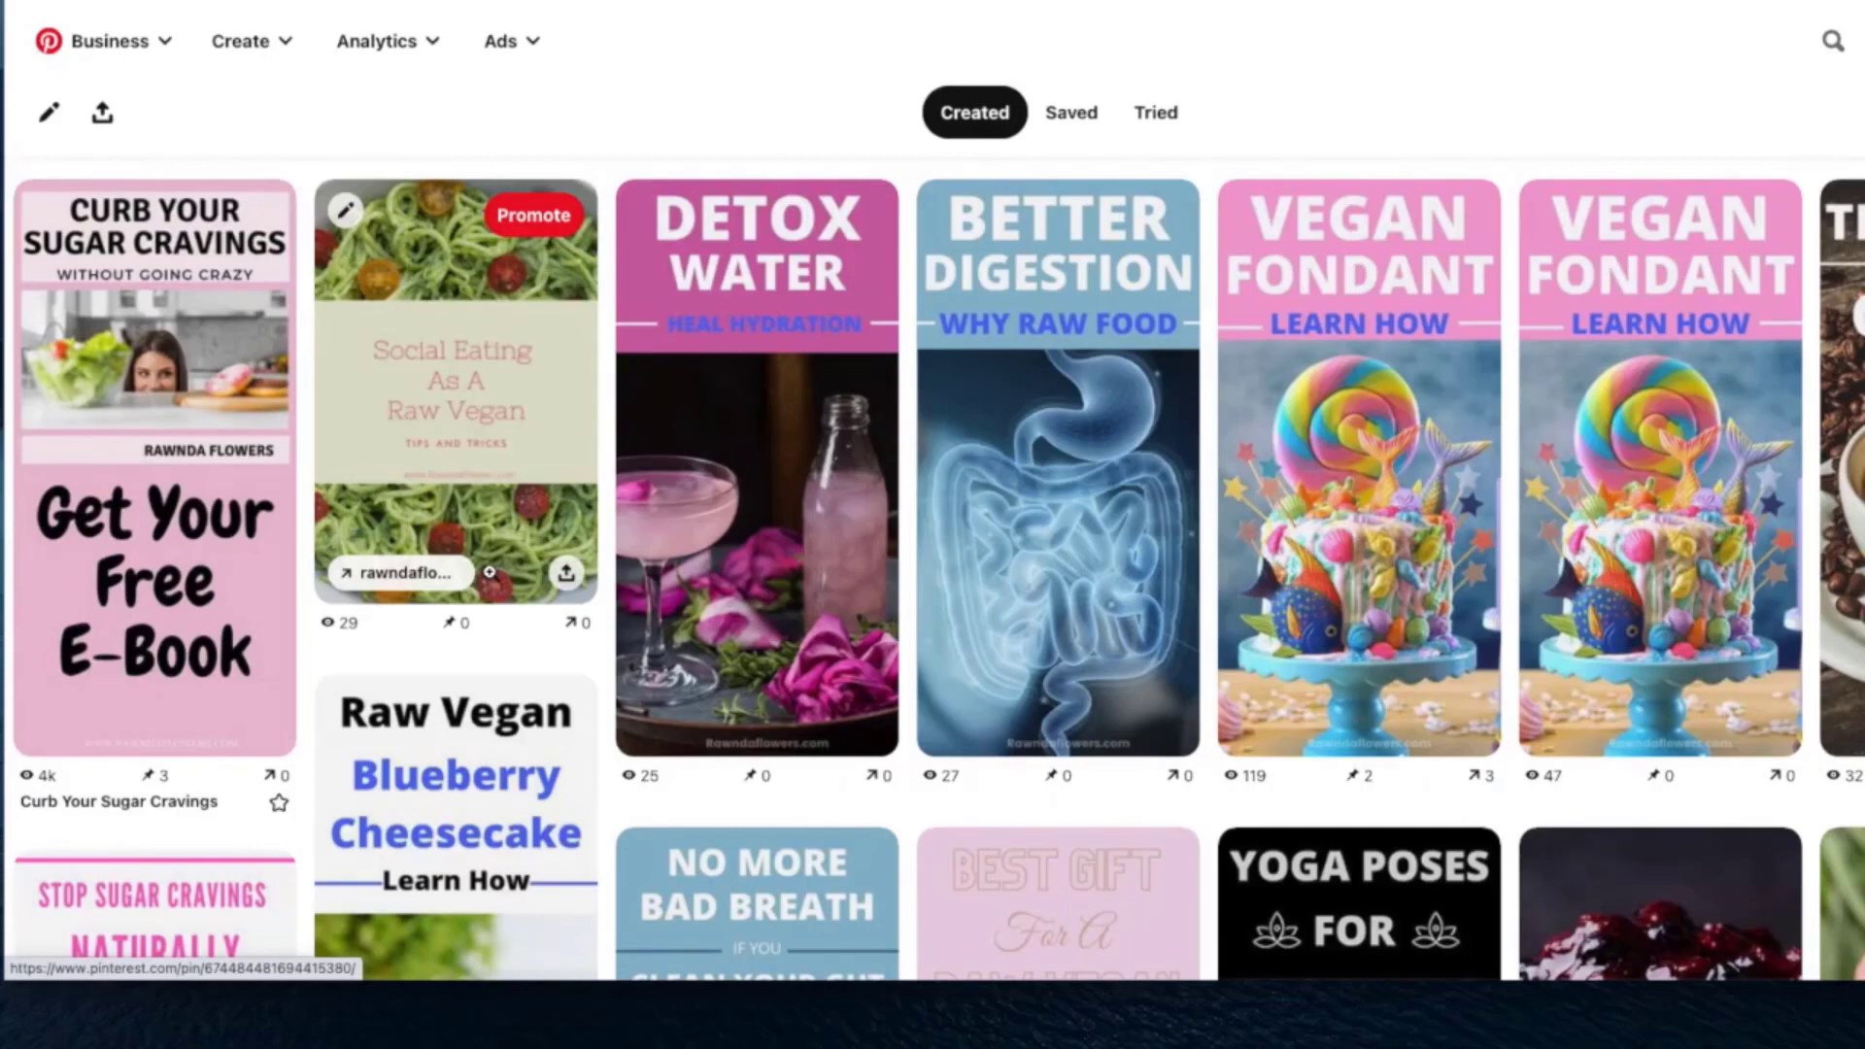
scroll(199, 680, "down", 1)
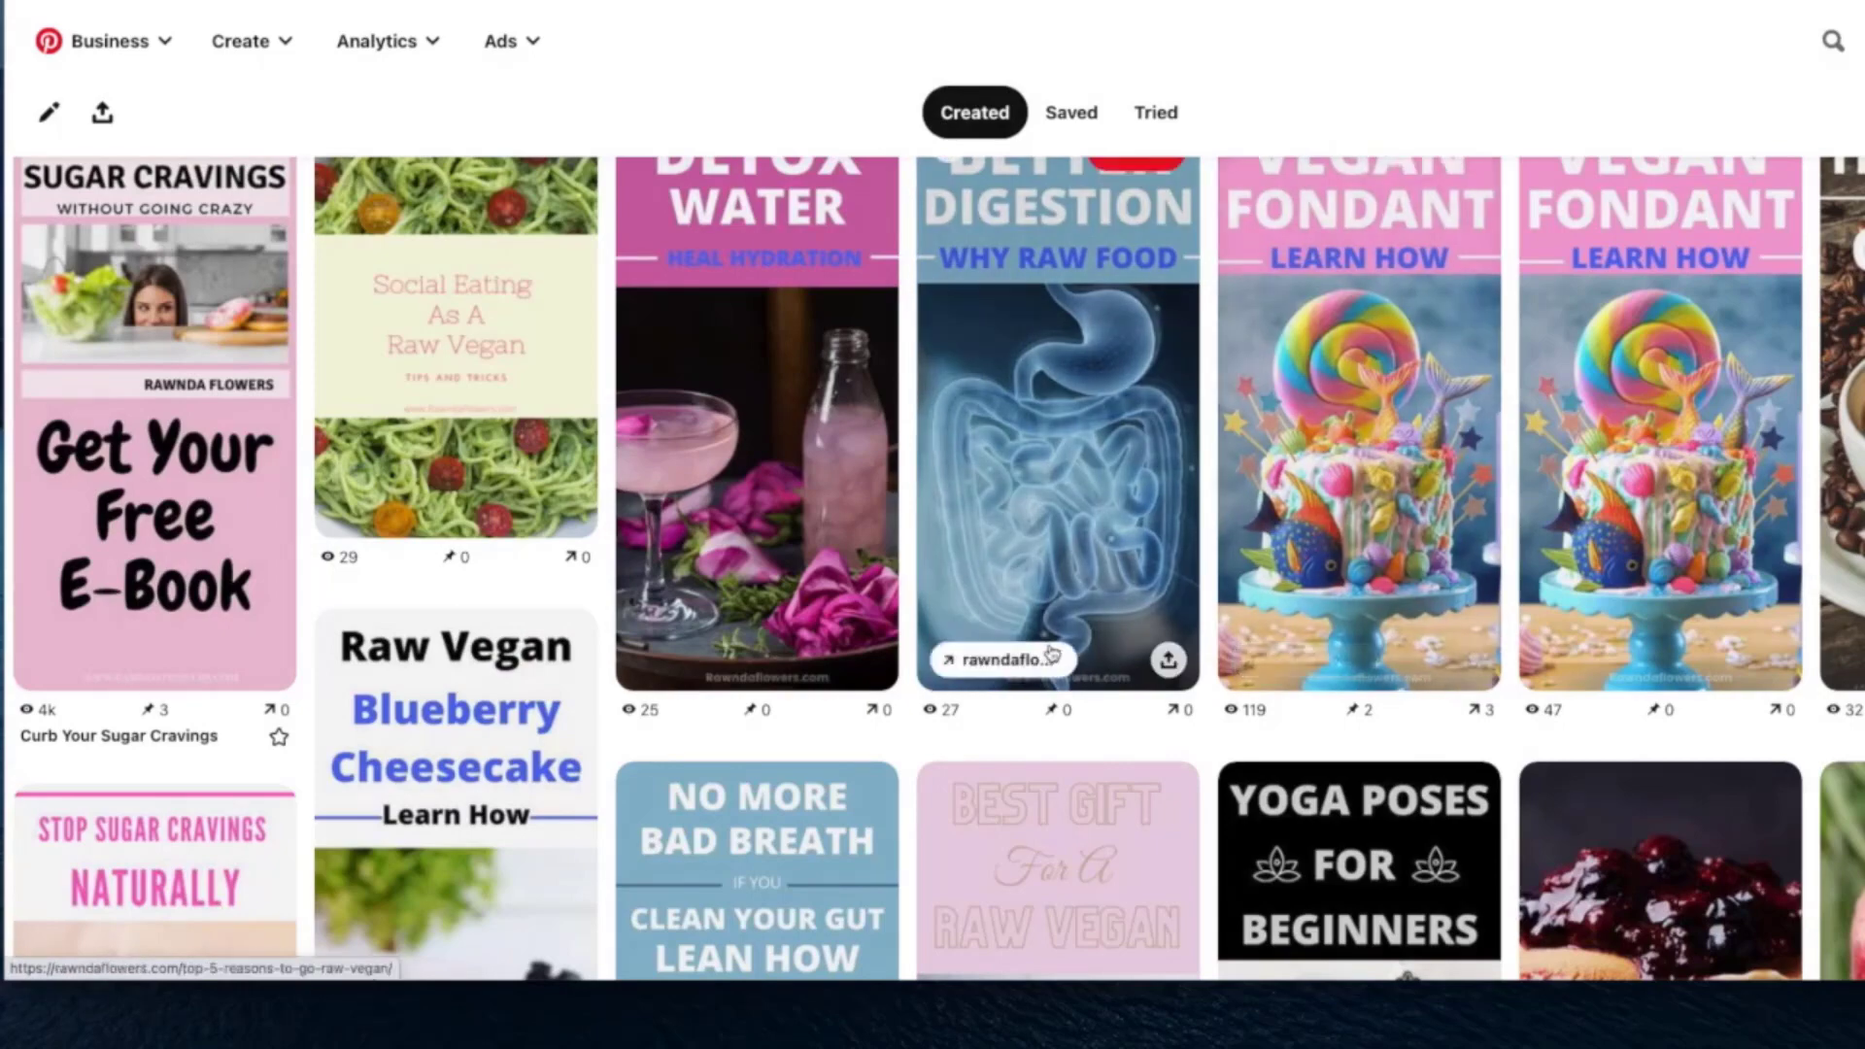
scroll(1052, 654, "down", 1)
scroll(1053, 654, "down", 10)
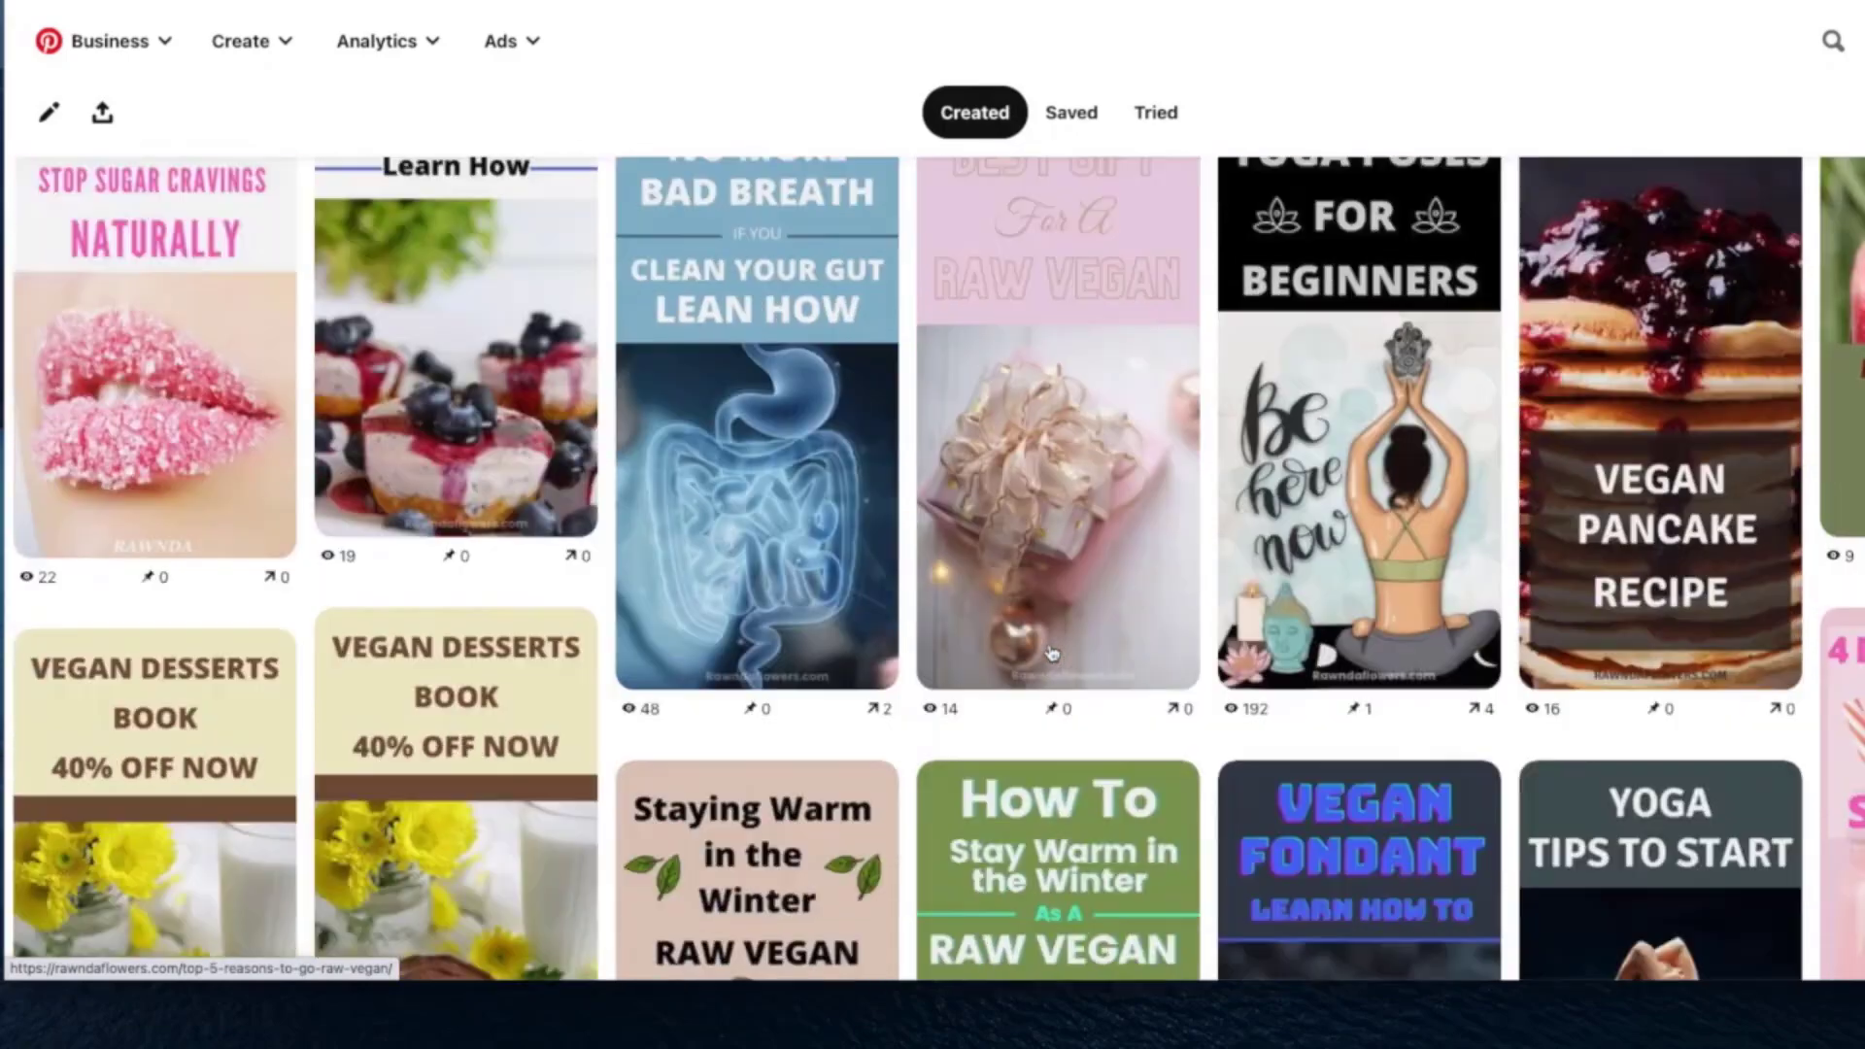
scroll(1052, 654, "down", 6)
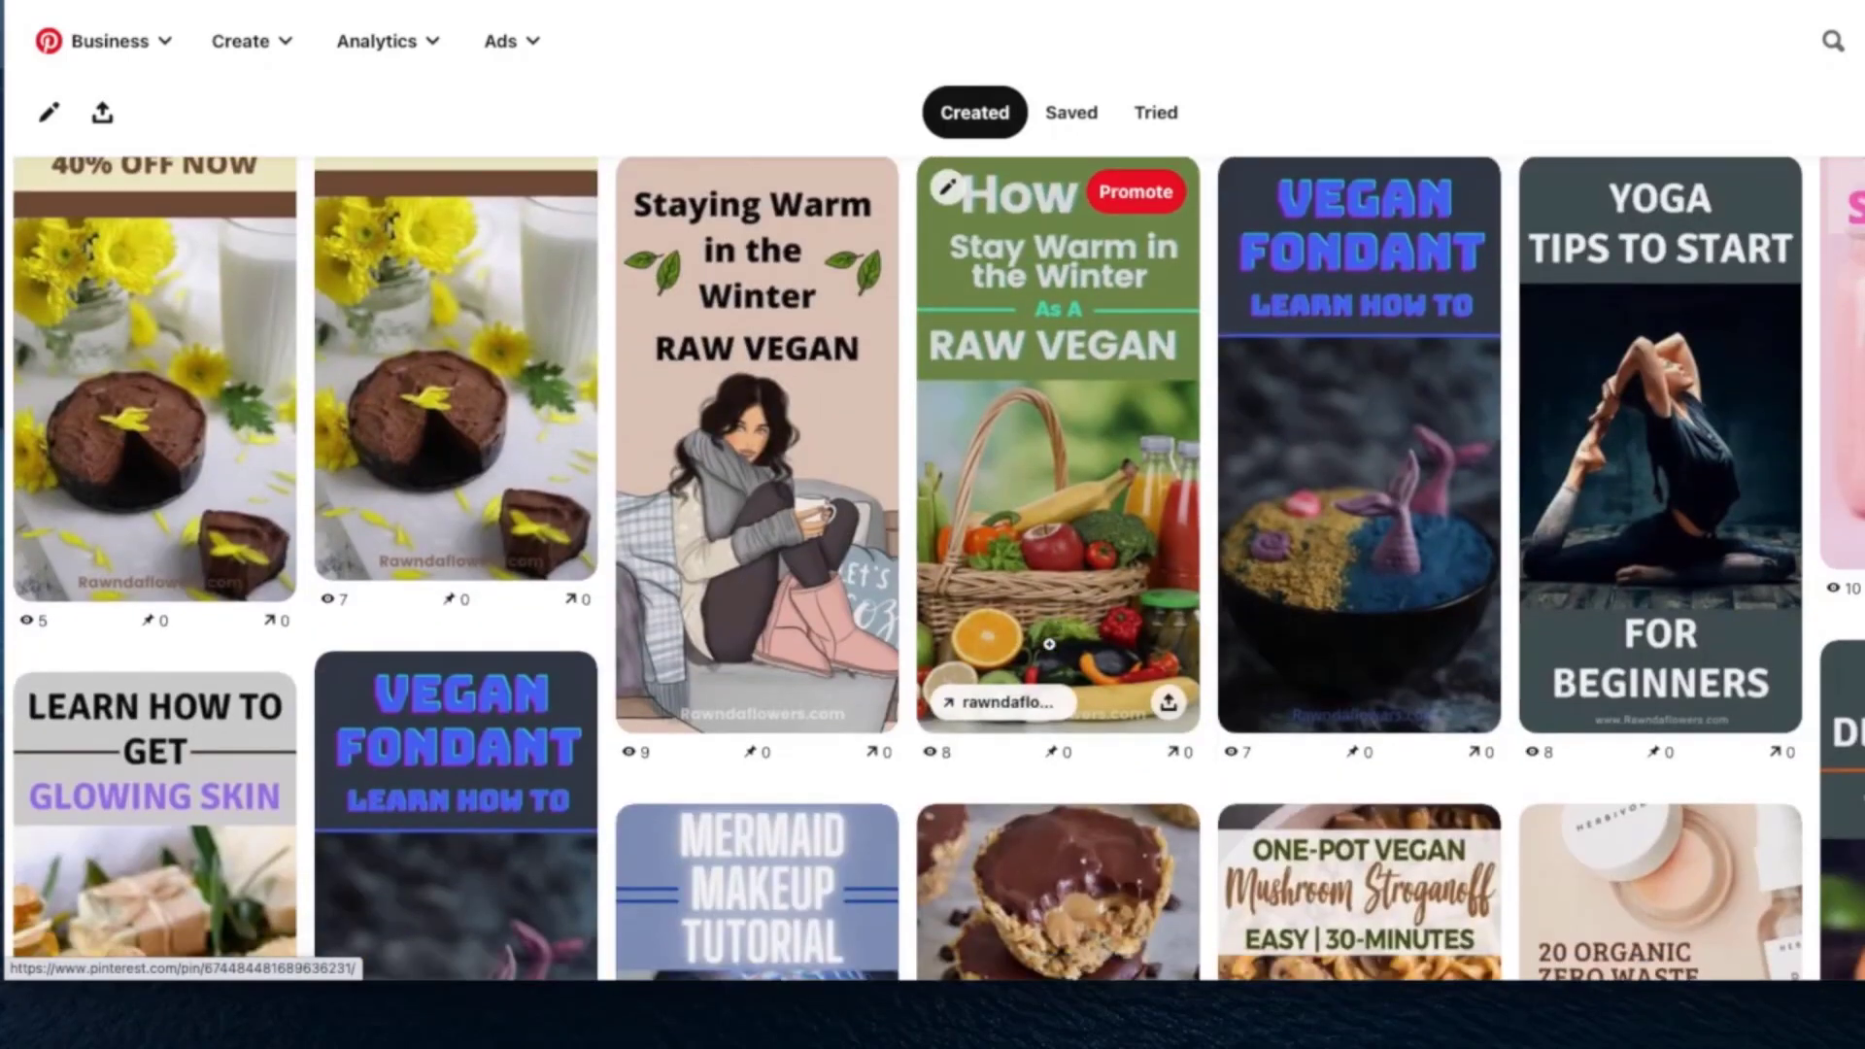
scroll(1049, 644, "down", 3)
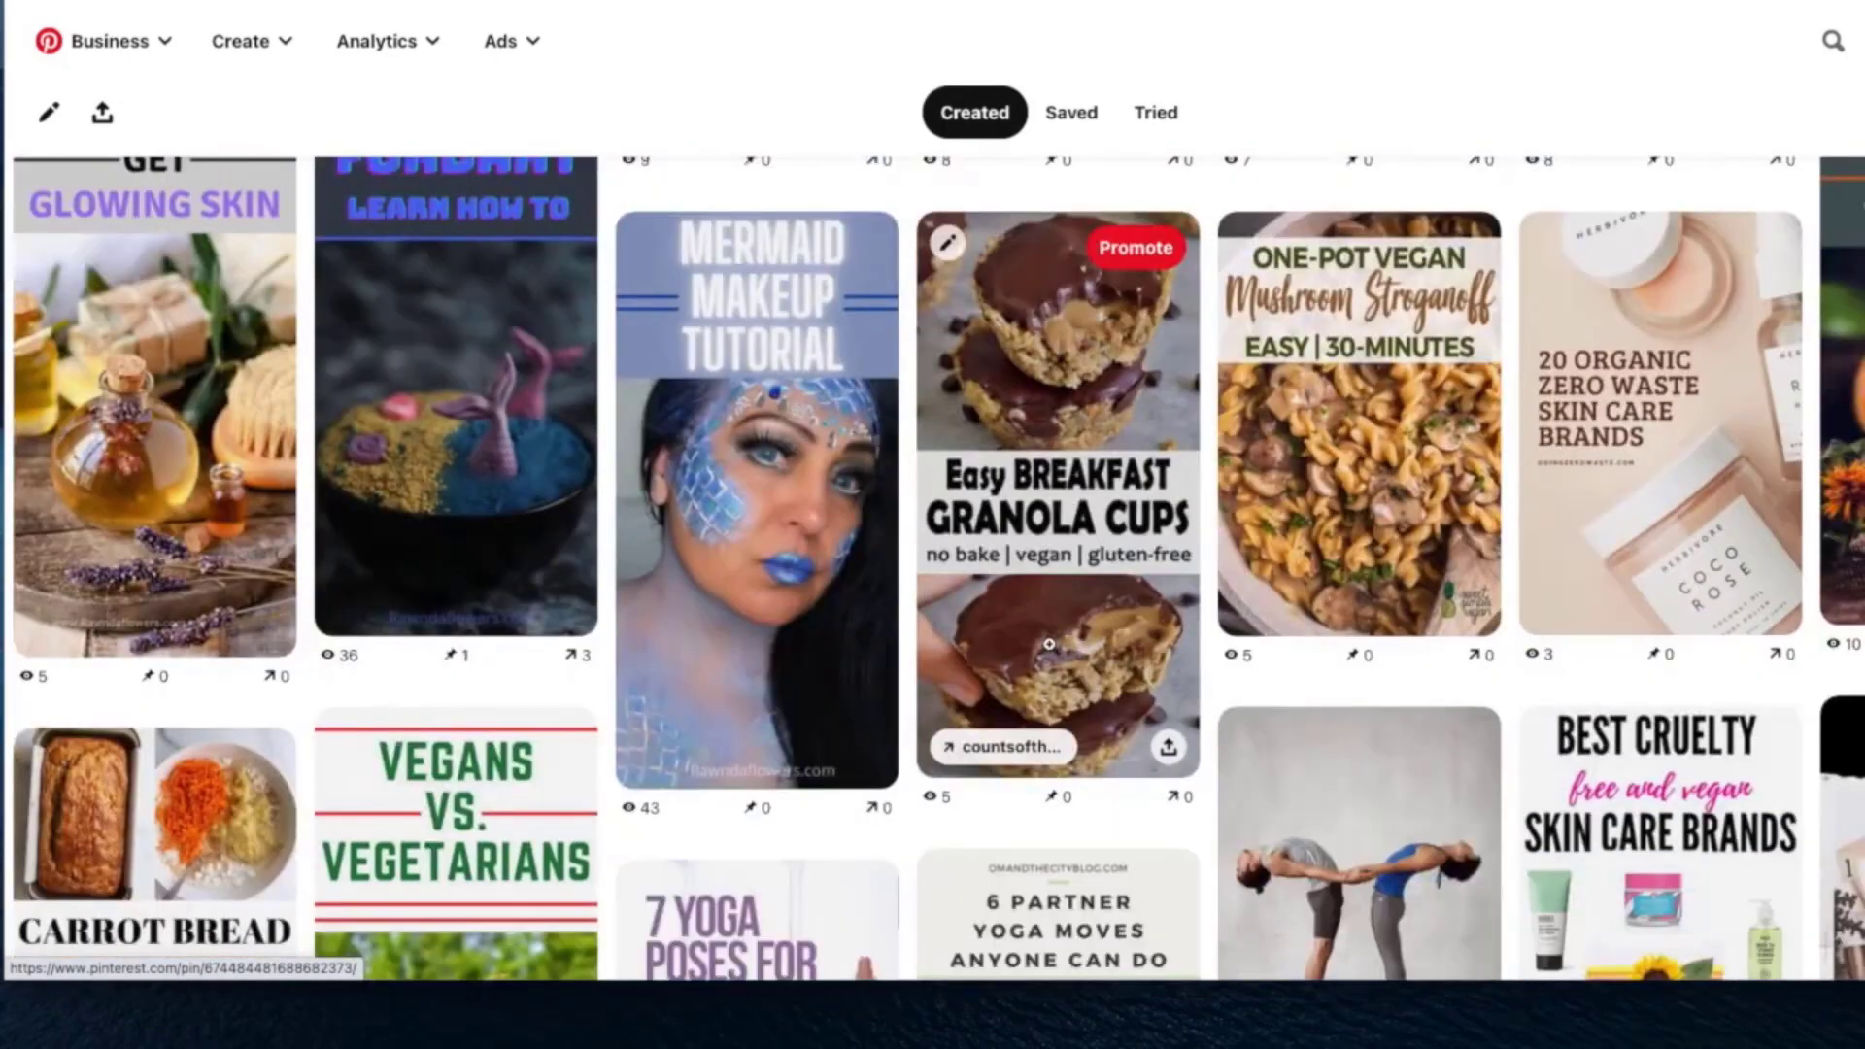
scroll(1049, 644, "down", 2)
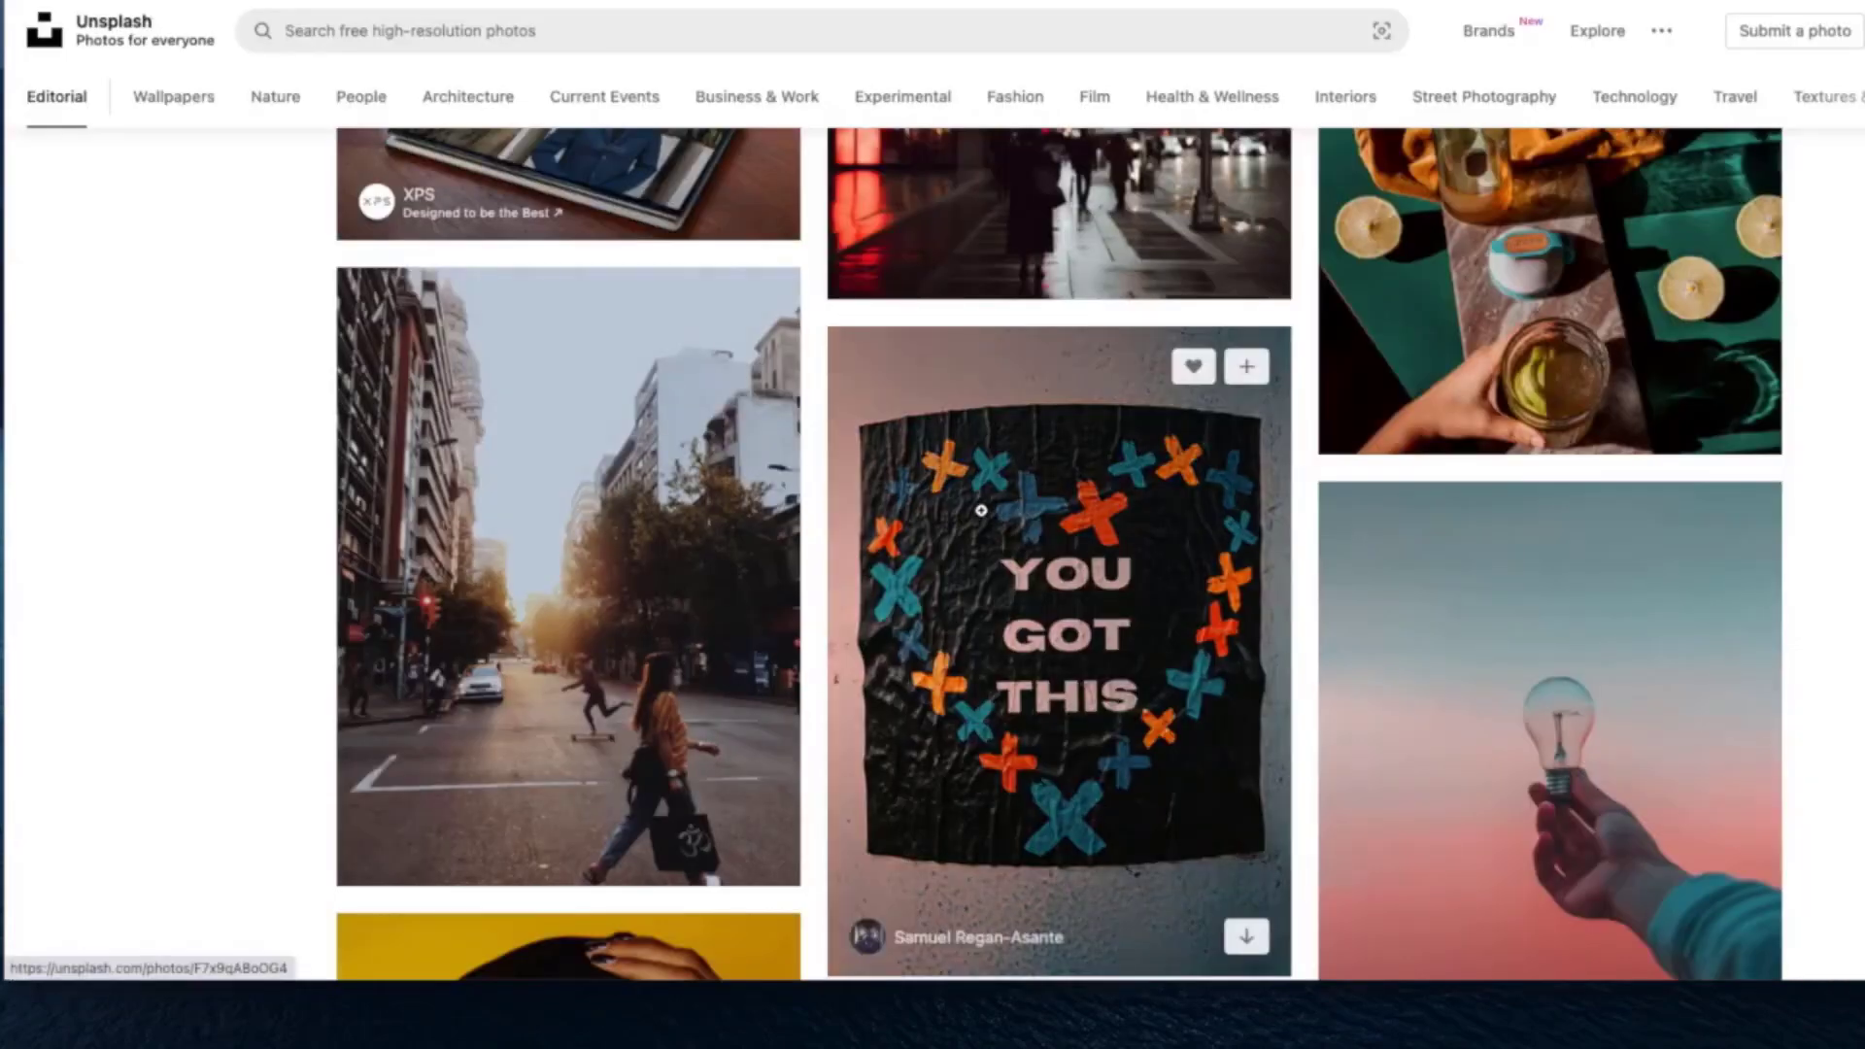
Step: Switch to Unsplash and search its free photos for "DESKTOP"
scroll(981, 510, "up", 5)
scroll(981, 510, "up", 4)
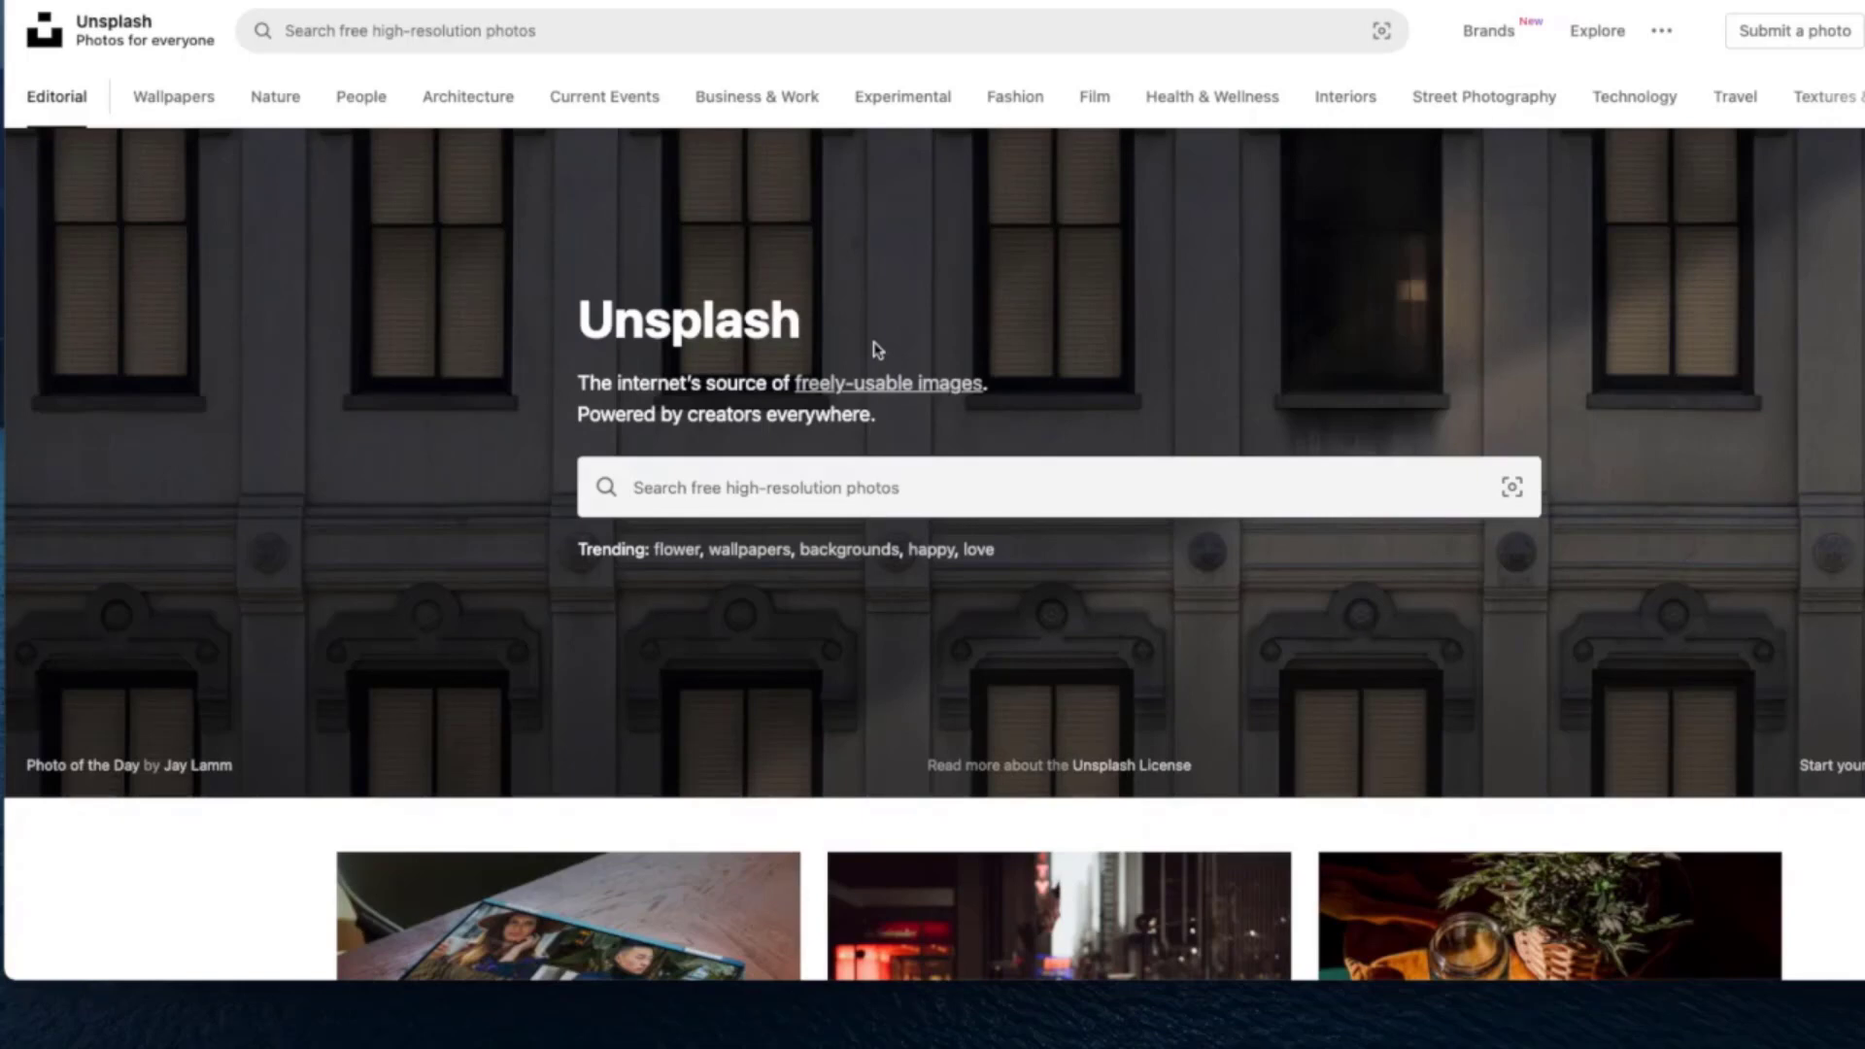
left_click(673, 487)
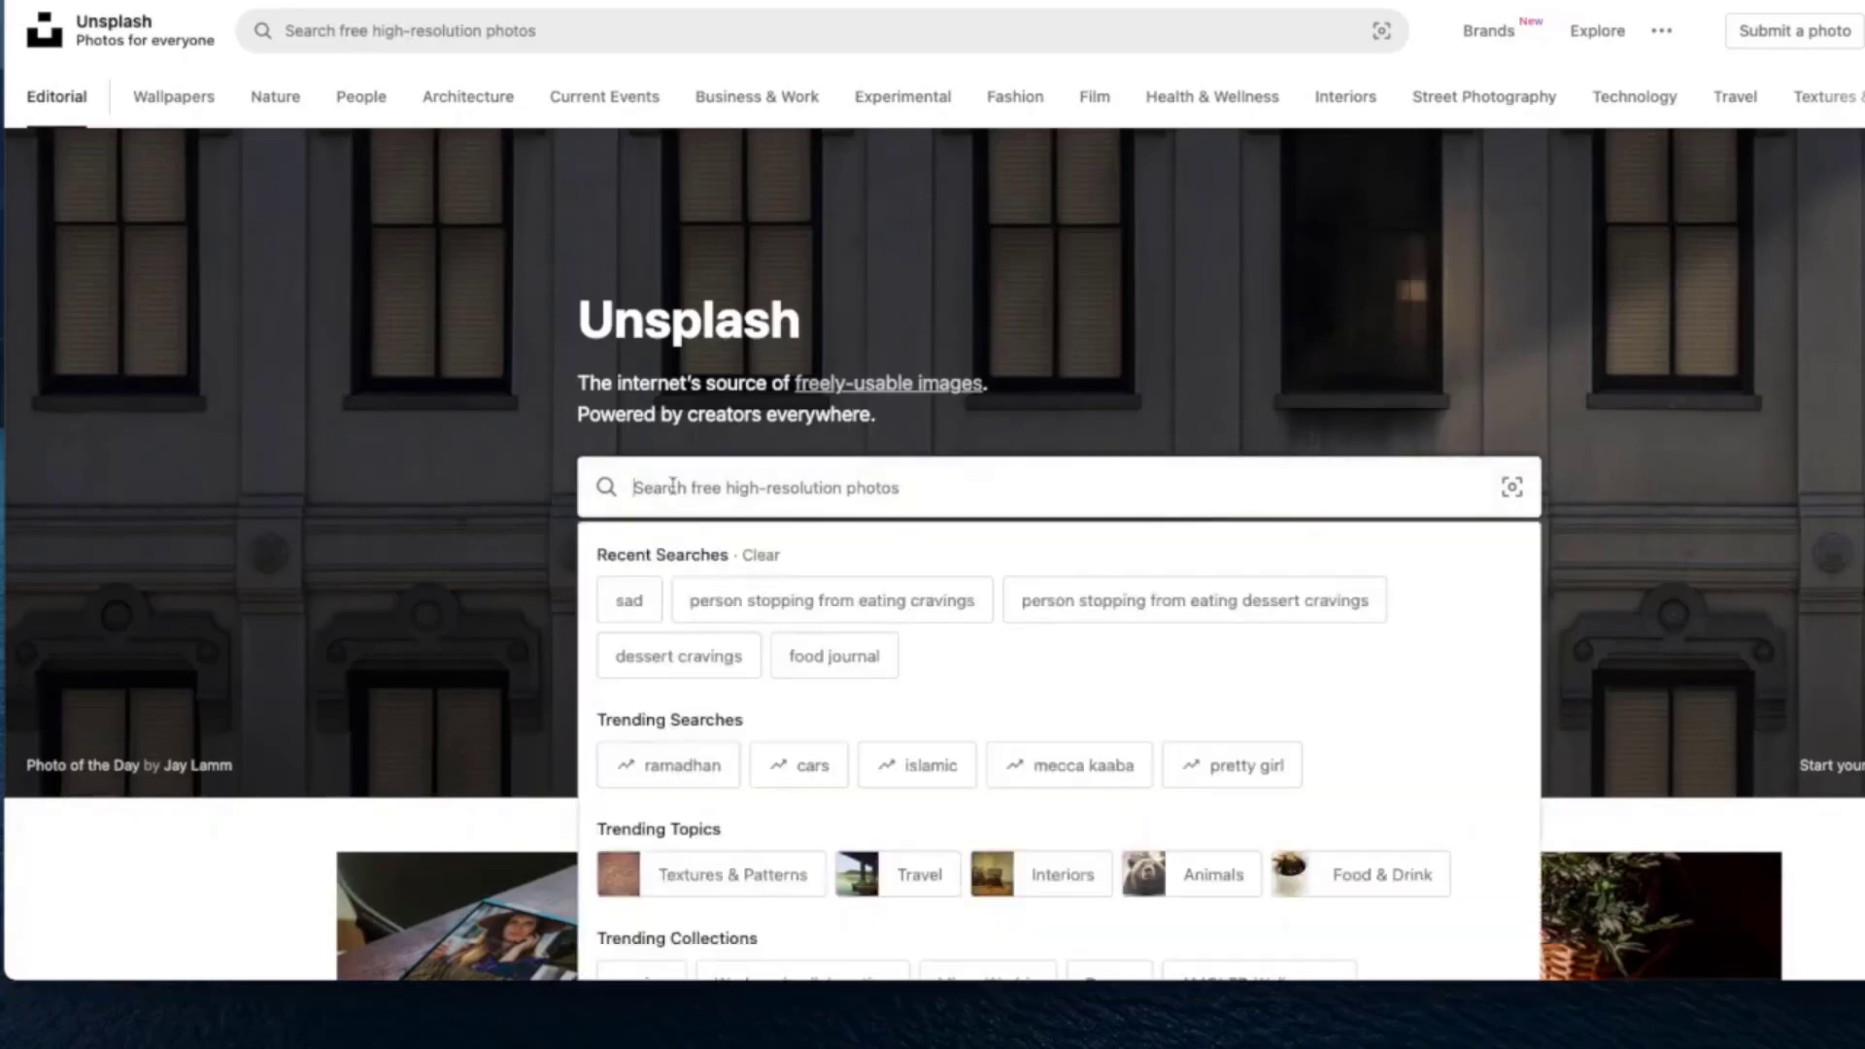
type("DESKTOP")
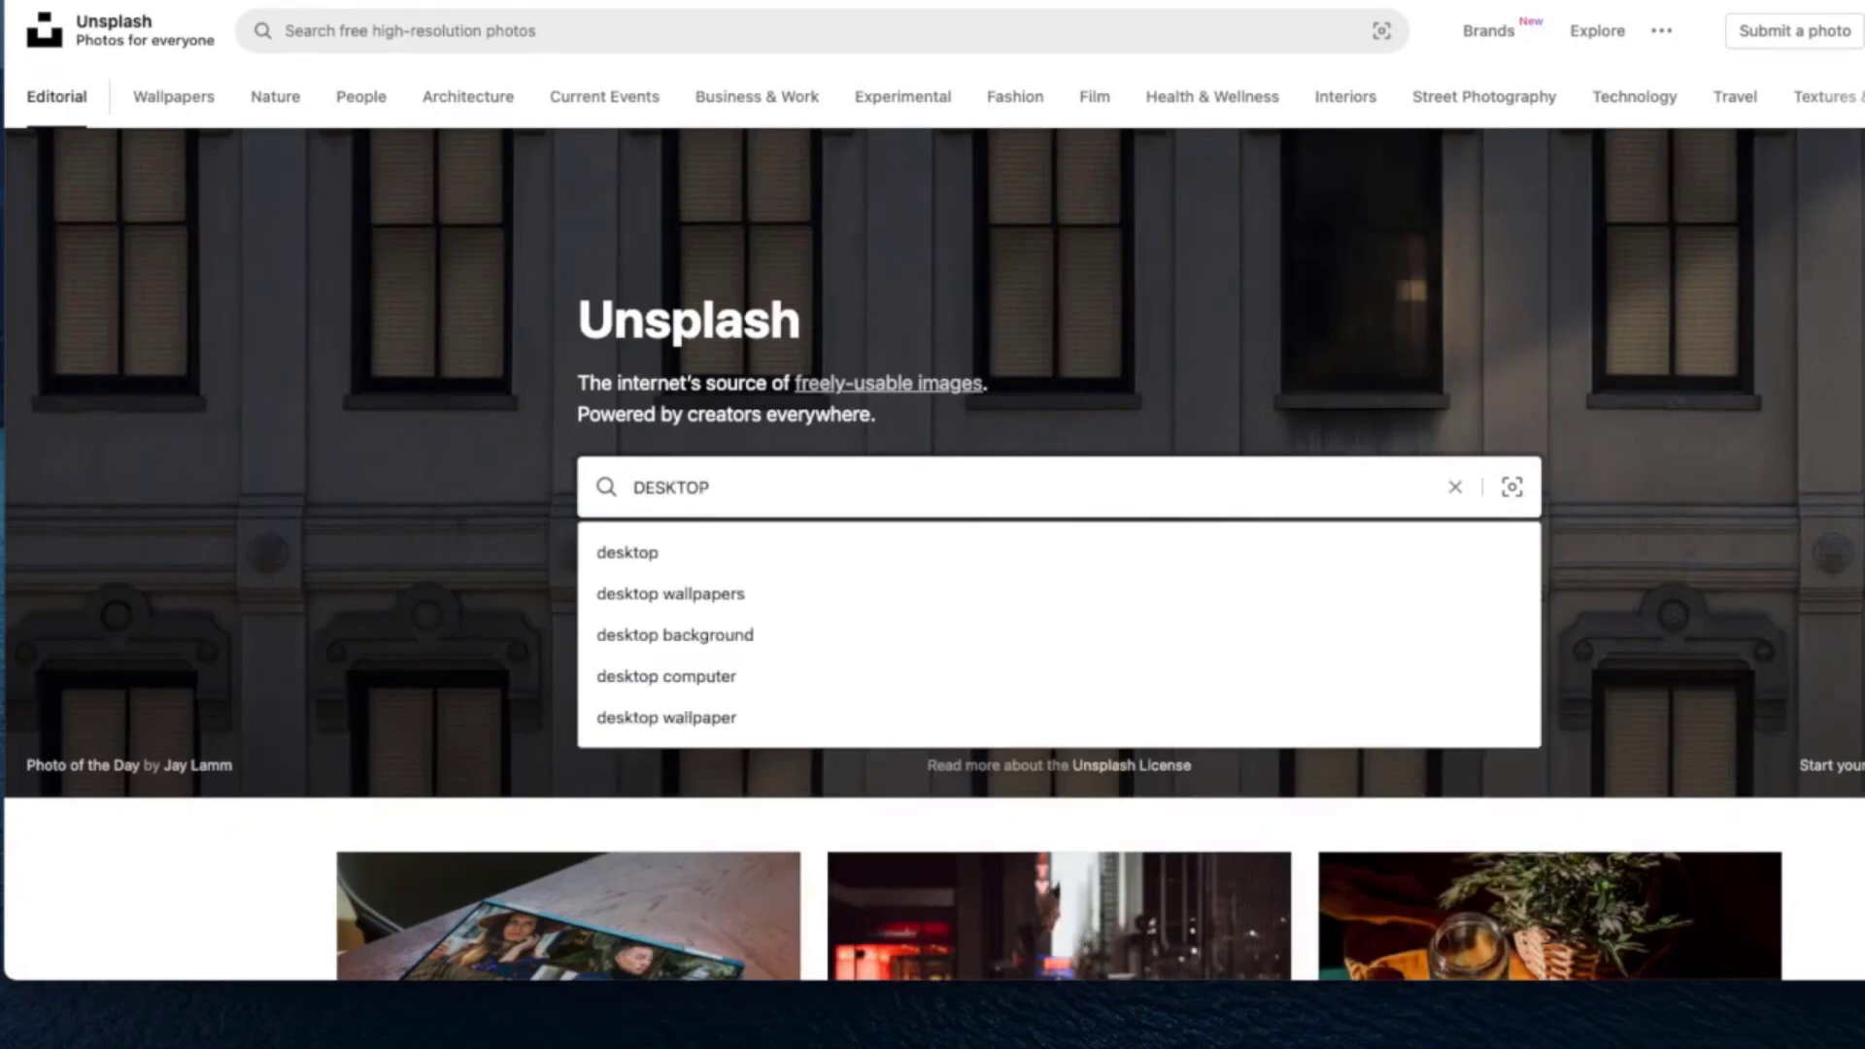
key("Return")
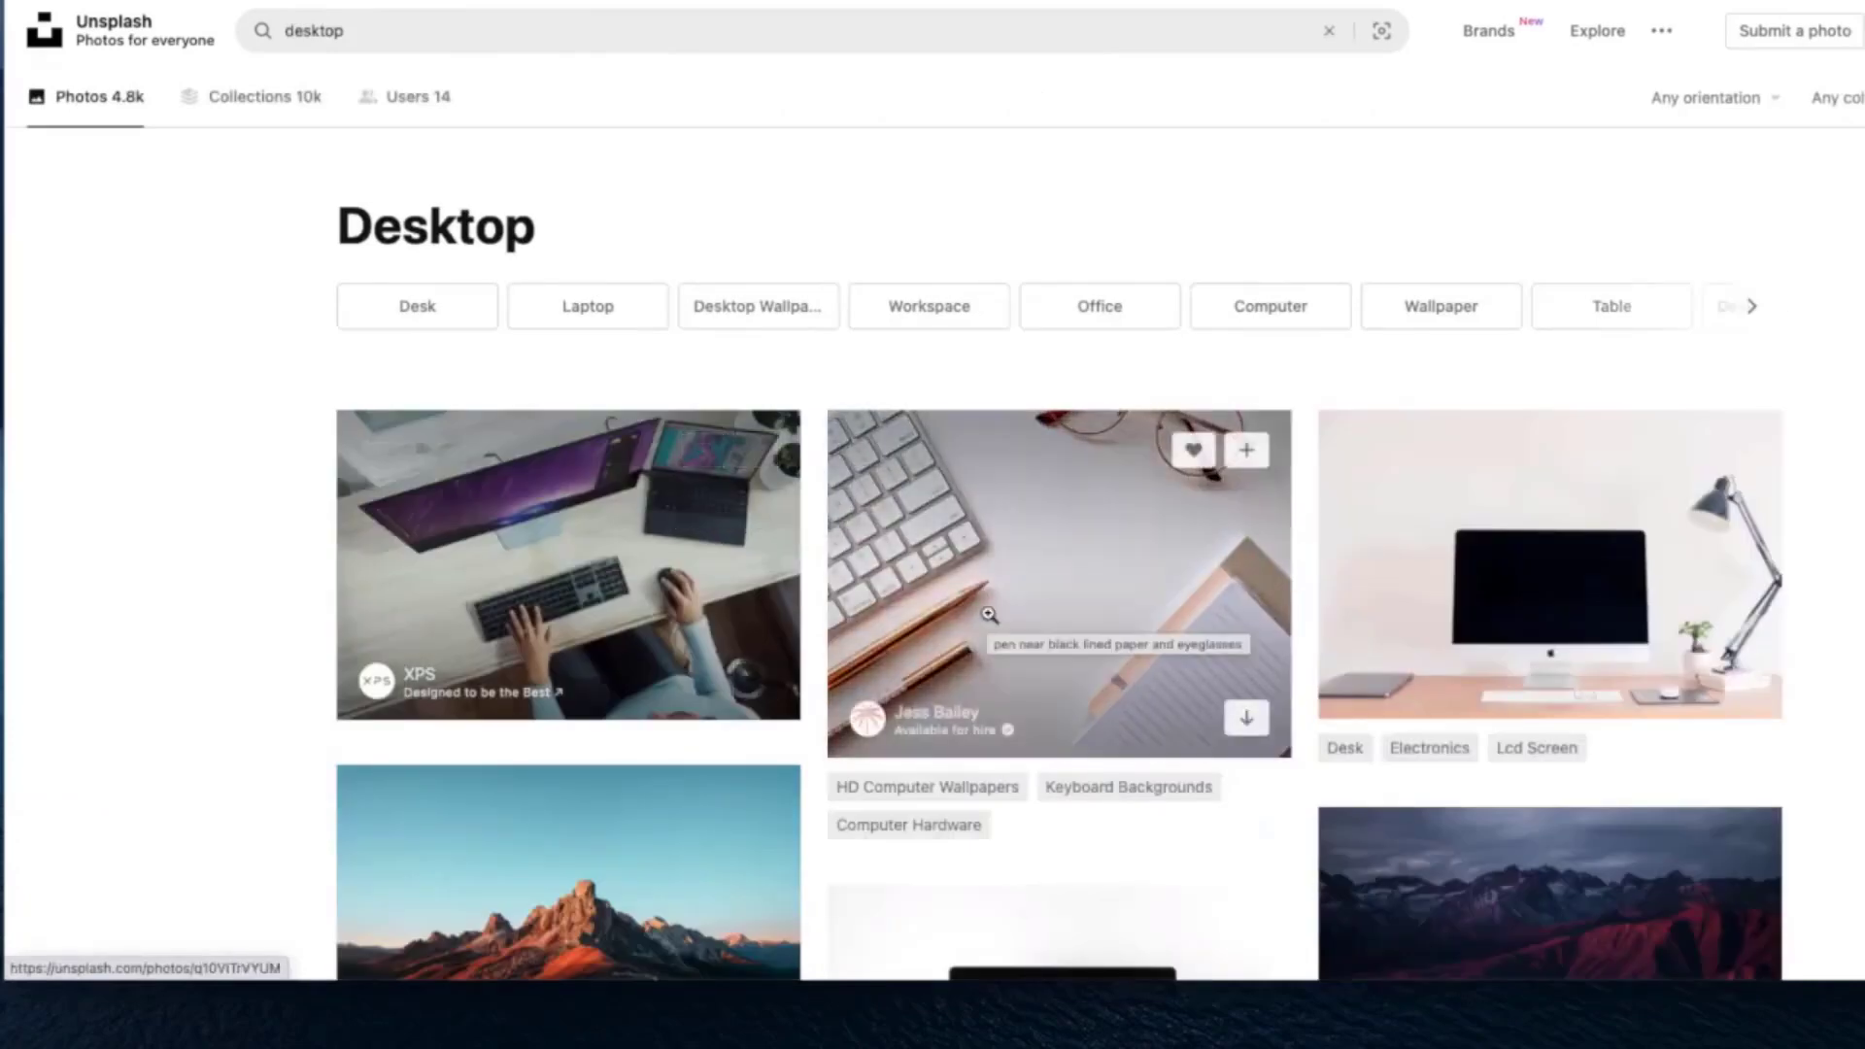
Step: Download the portrait photo of a white iMac on a wooden stand from the desktop results and close its preview
scroll(989, 614, "down", 5)
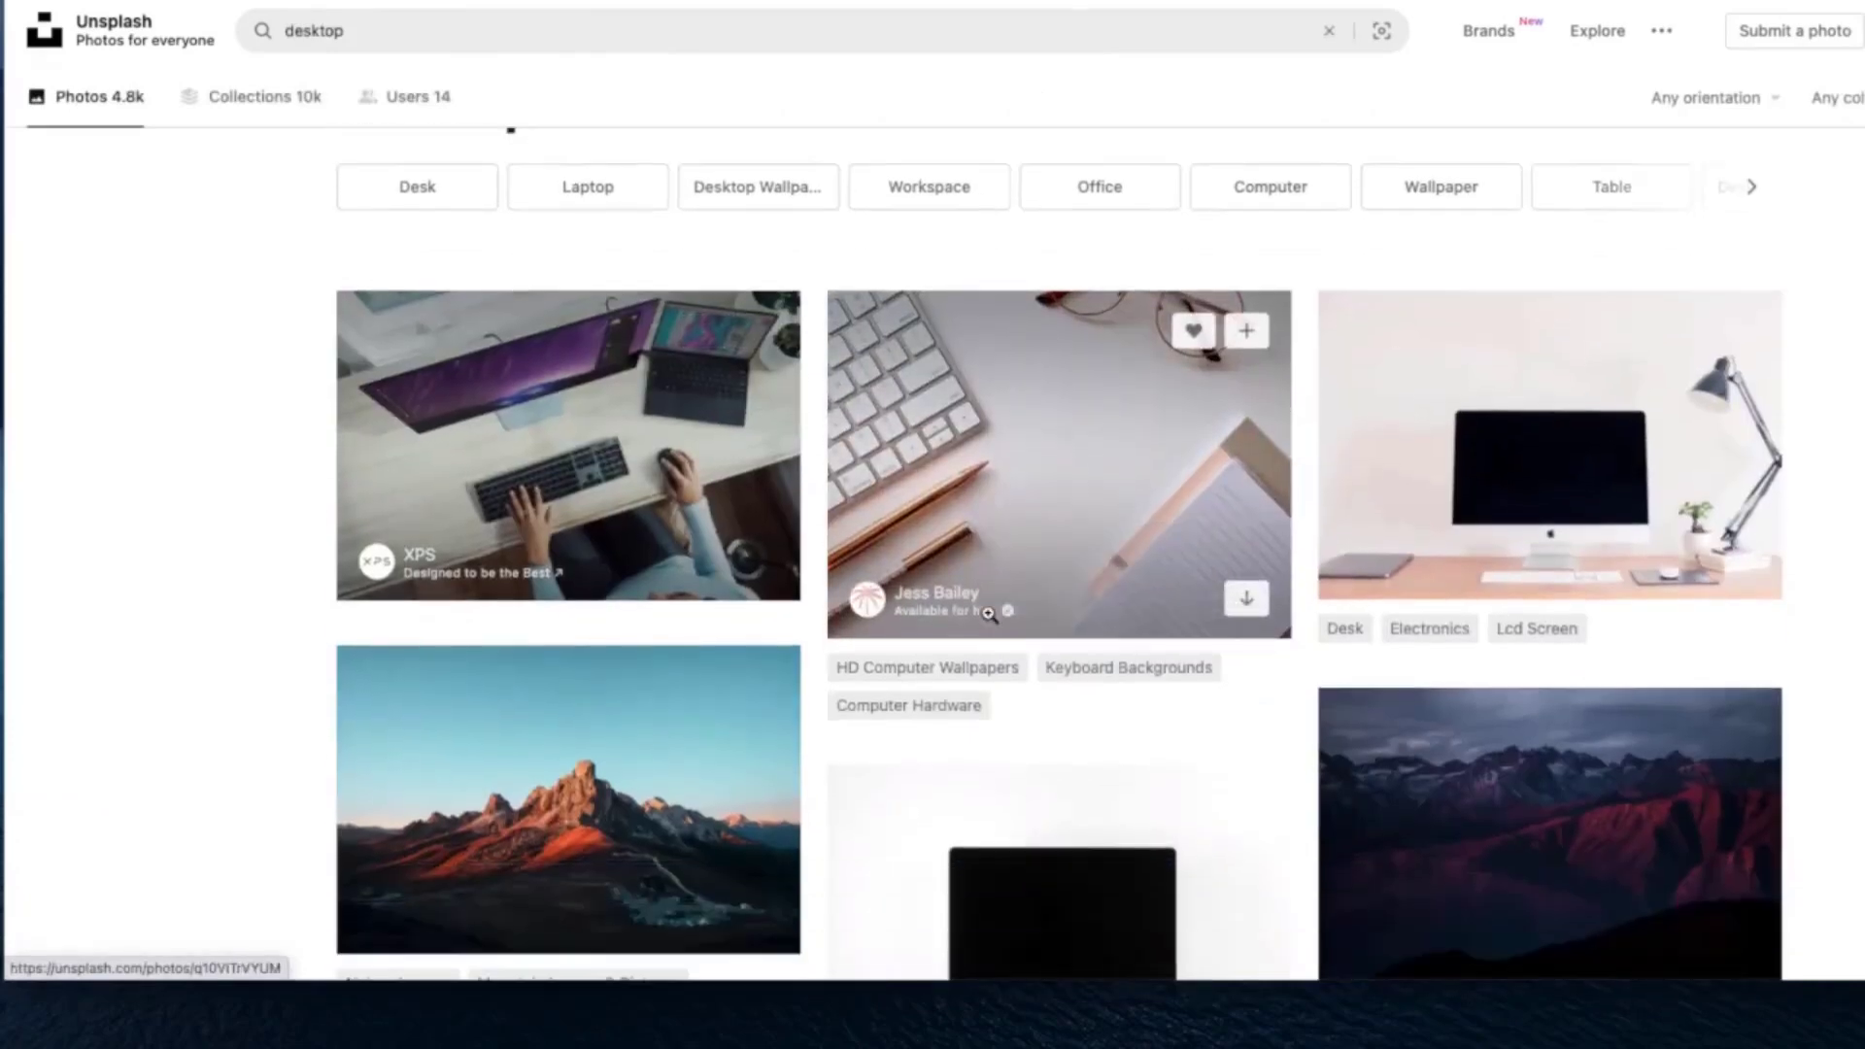
scroll(988, 613, "down", 5)
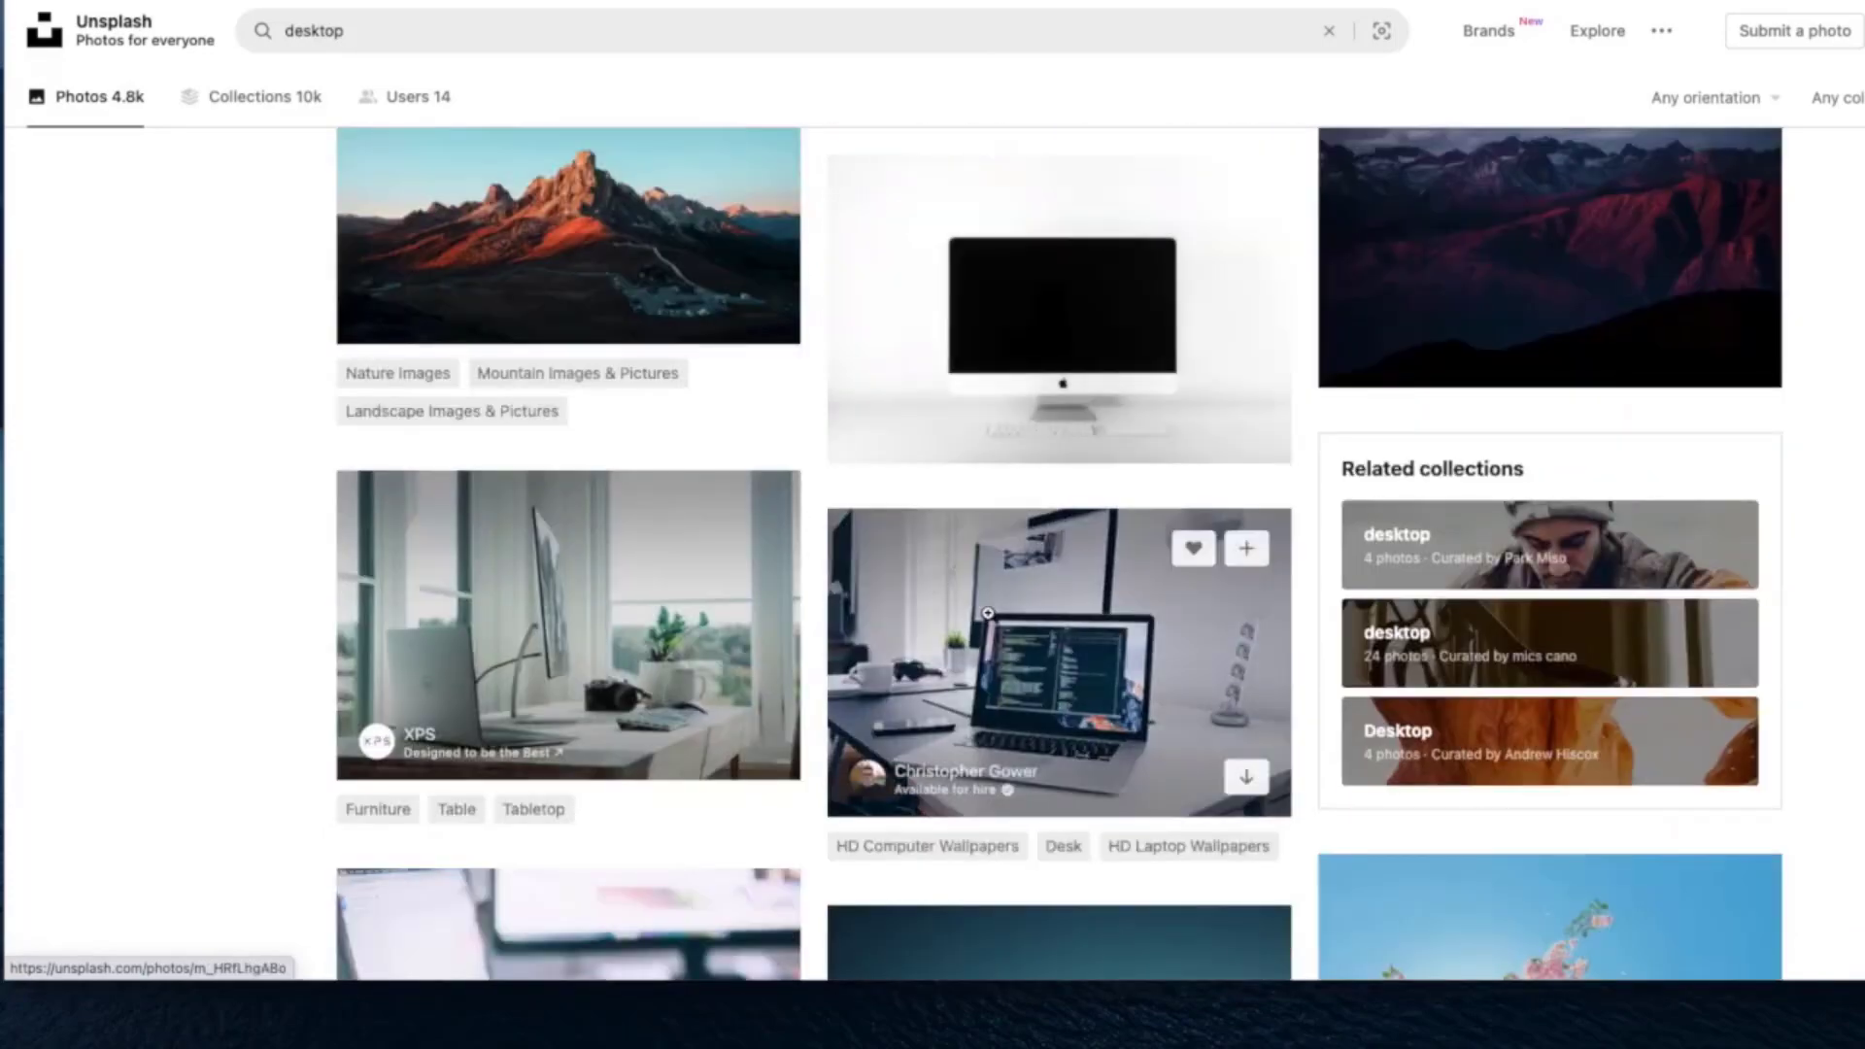
scroll(988, 613, "down", 7)
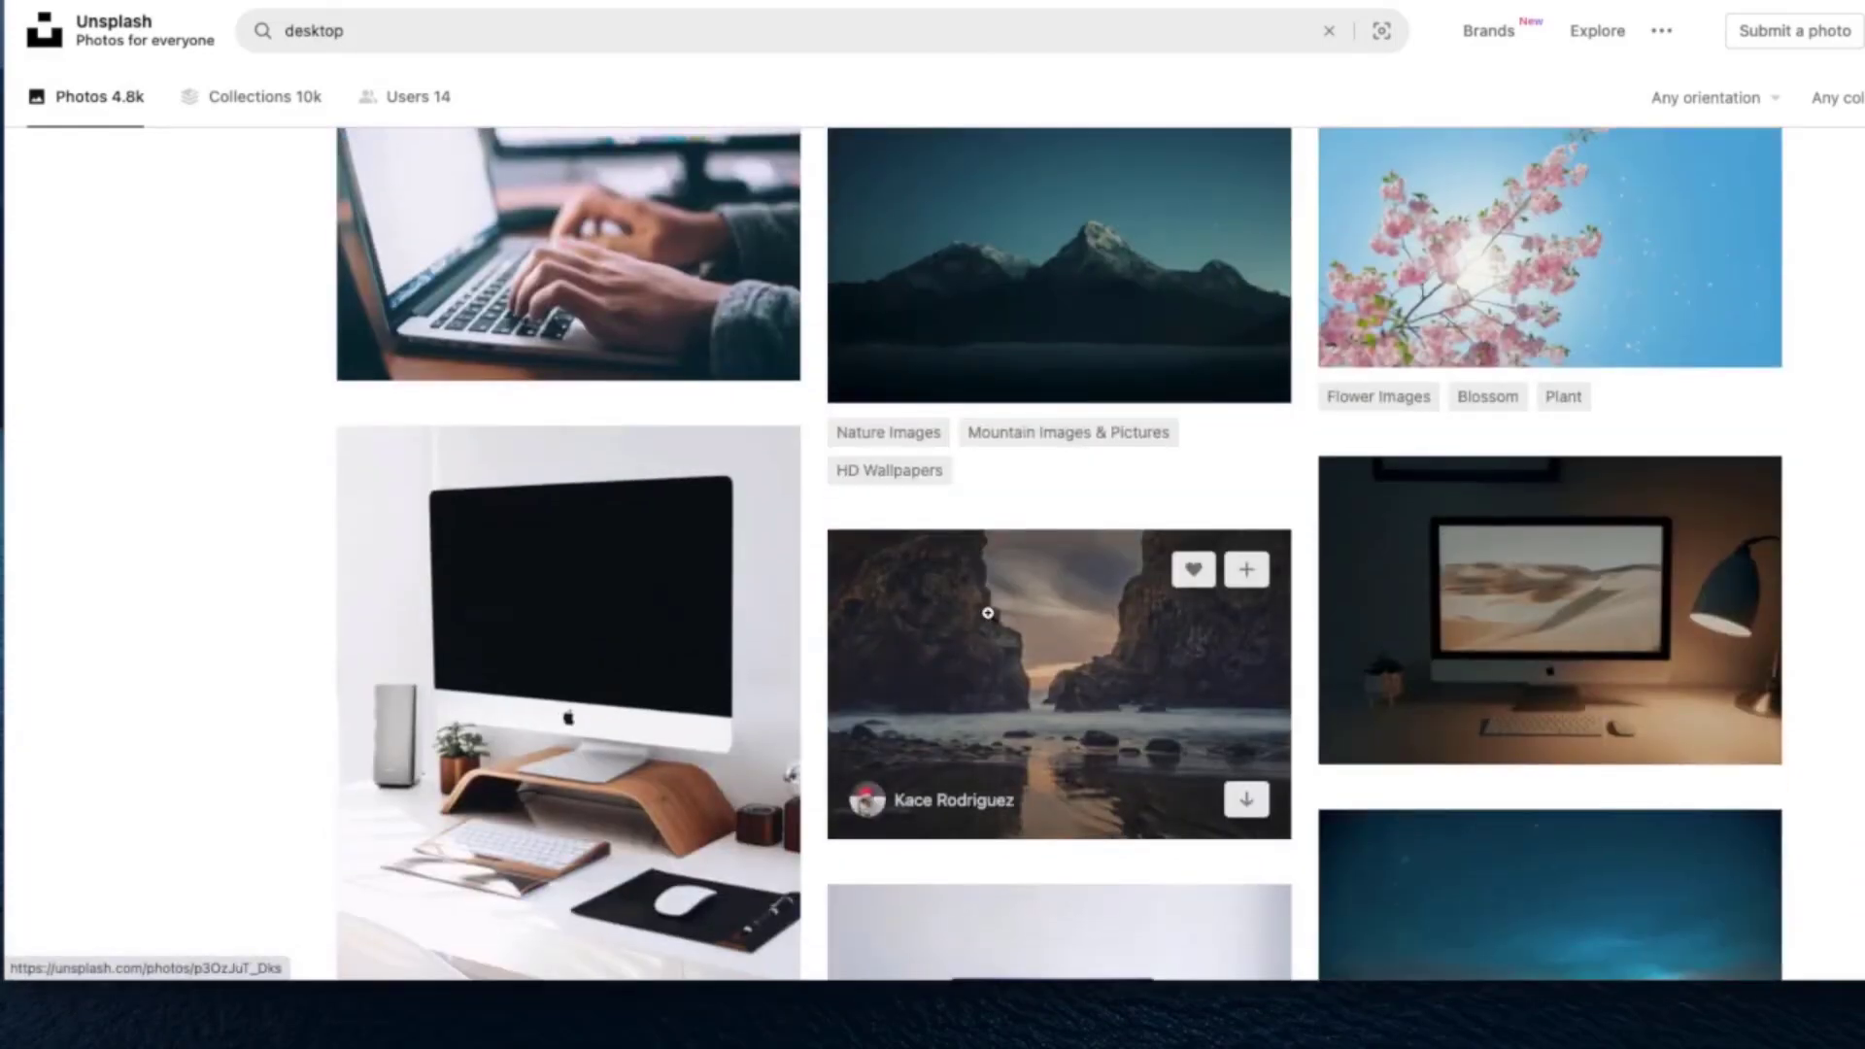
scroll(988, 613, "down", 2)
scroll(989, 622, "down", 1)
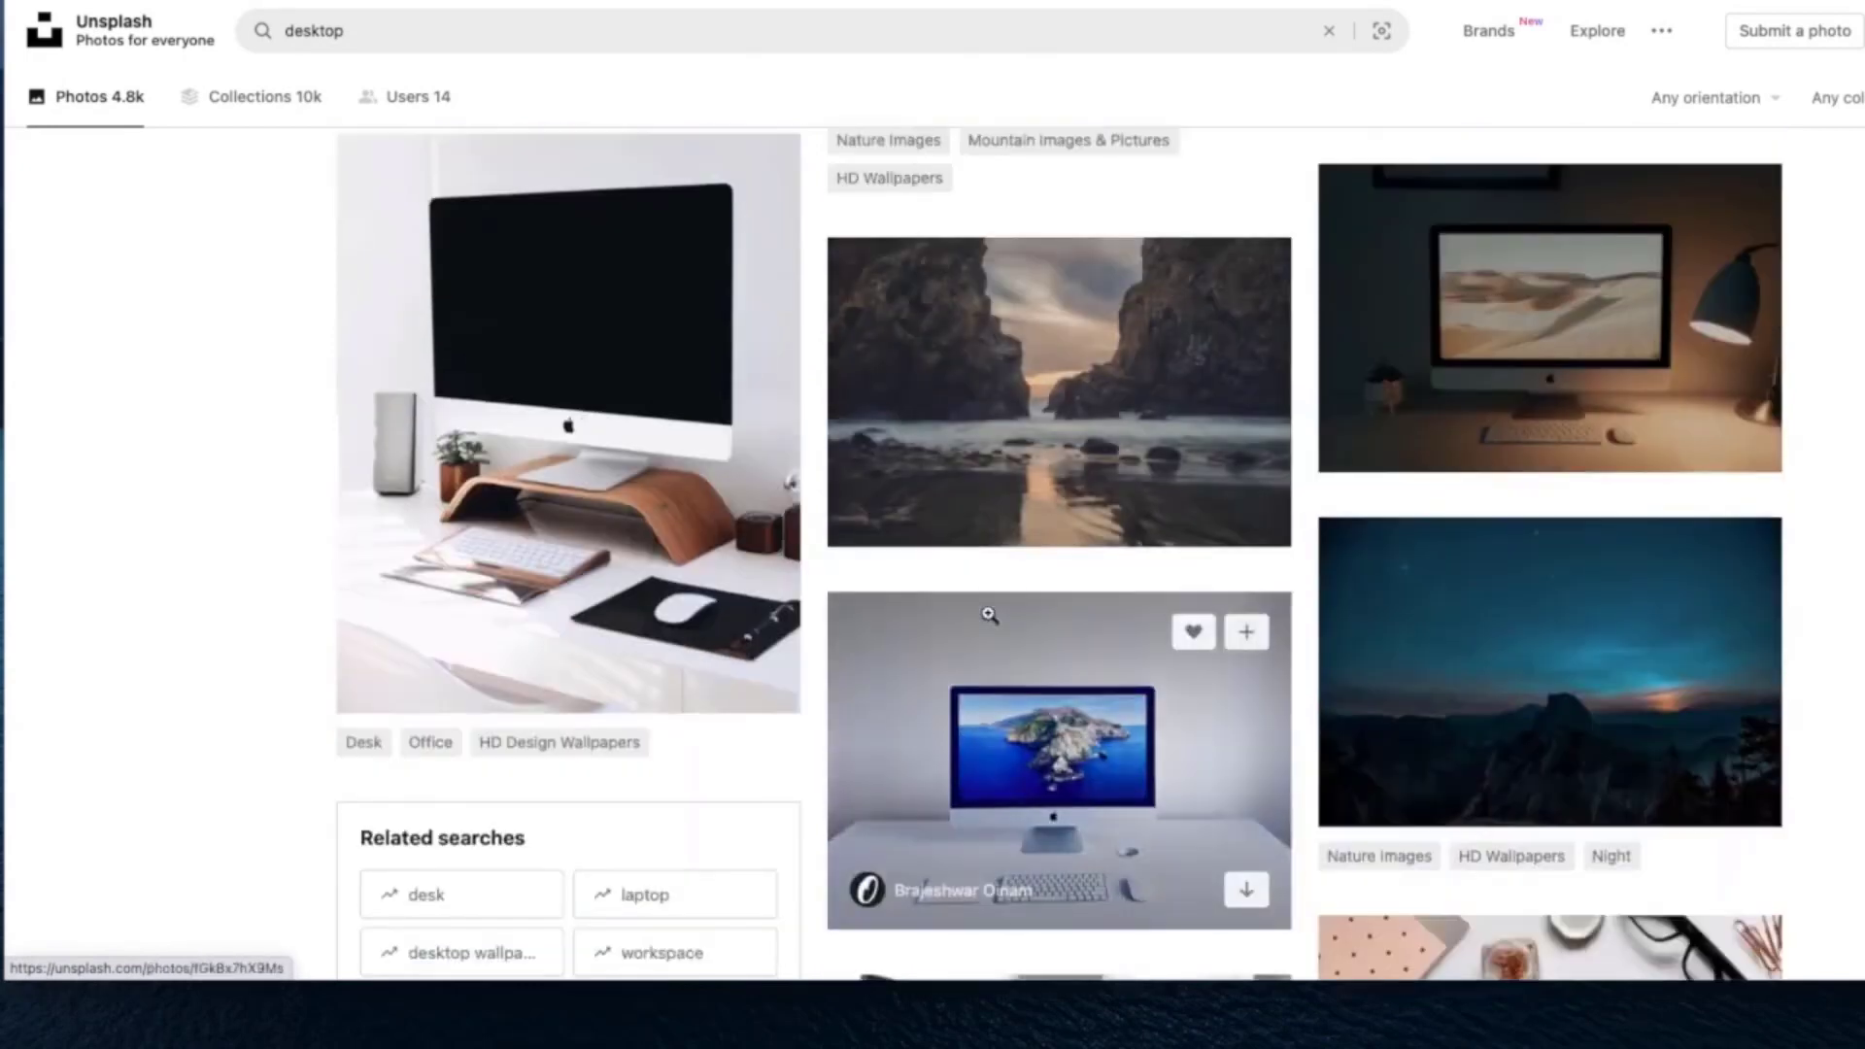
scroll(989, 615, "down", 1)
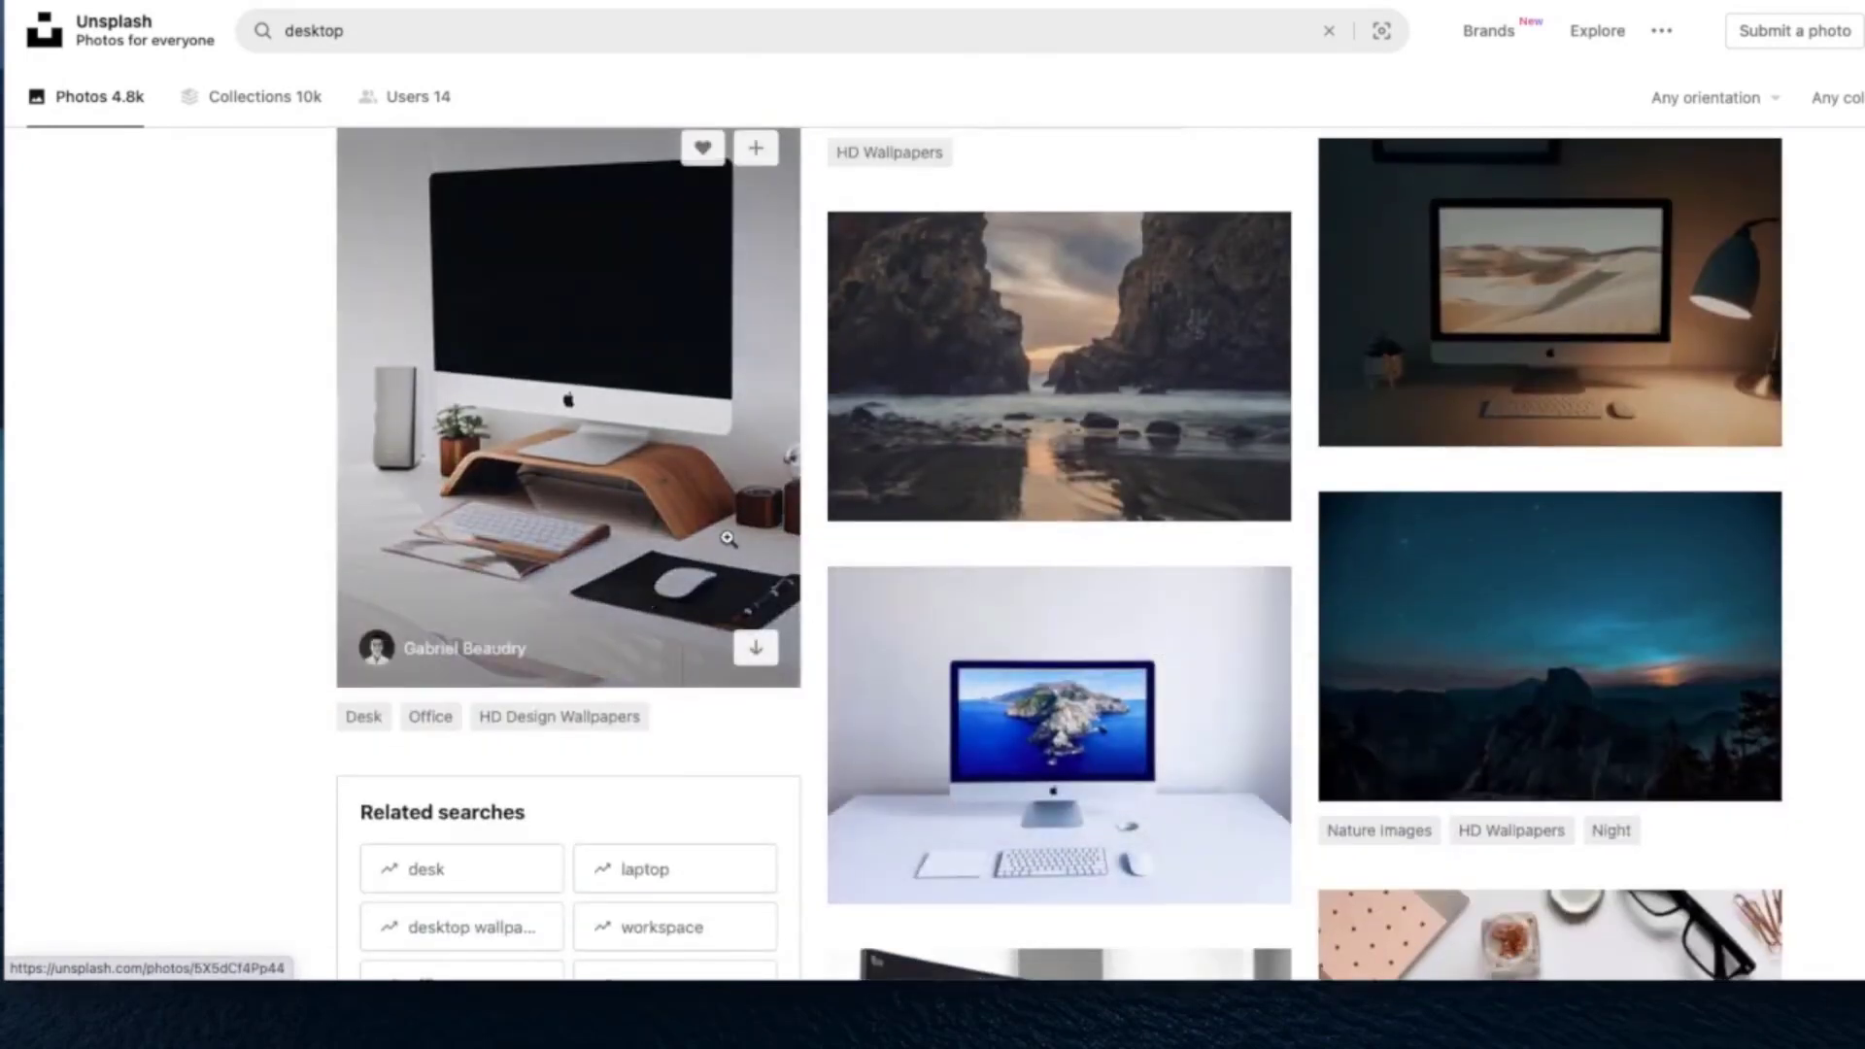
scroll(1088, 637, "down", 5)
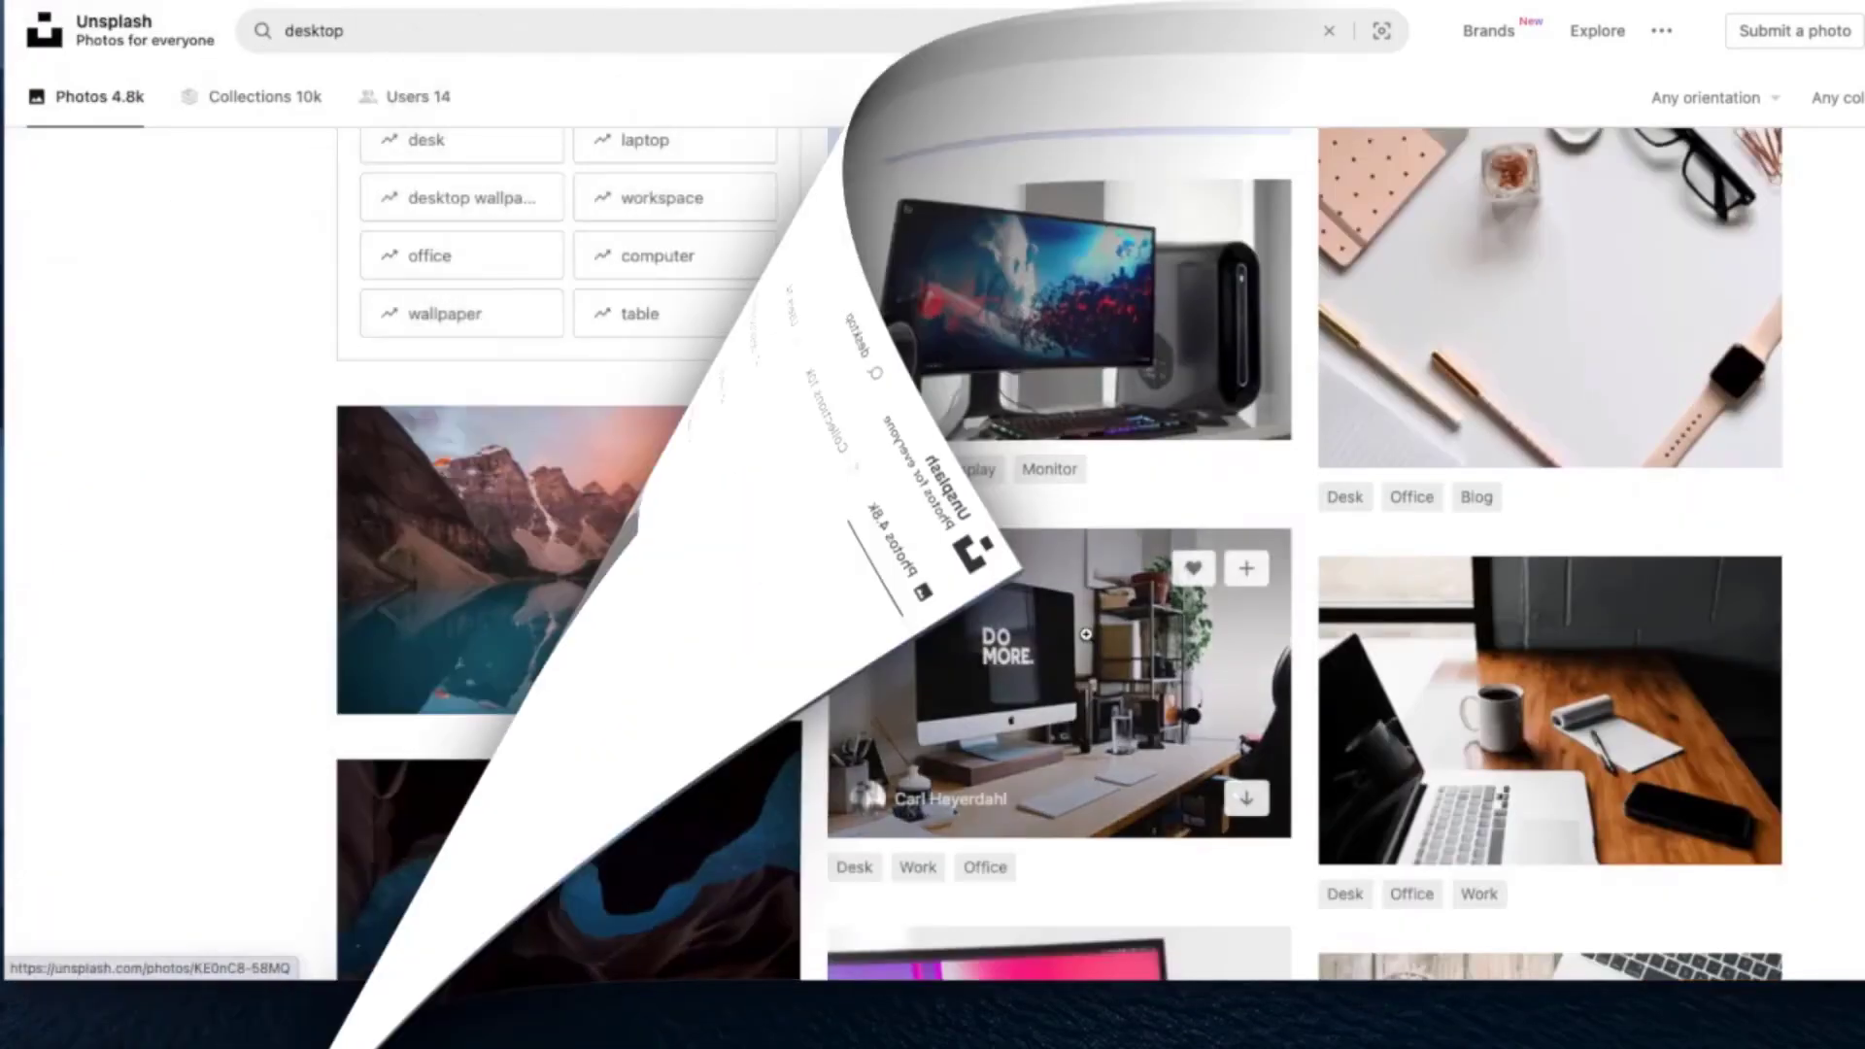
scroll(1087, 638, "up", 5)
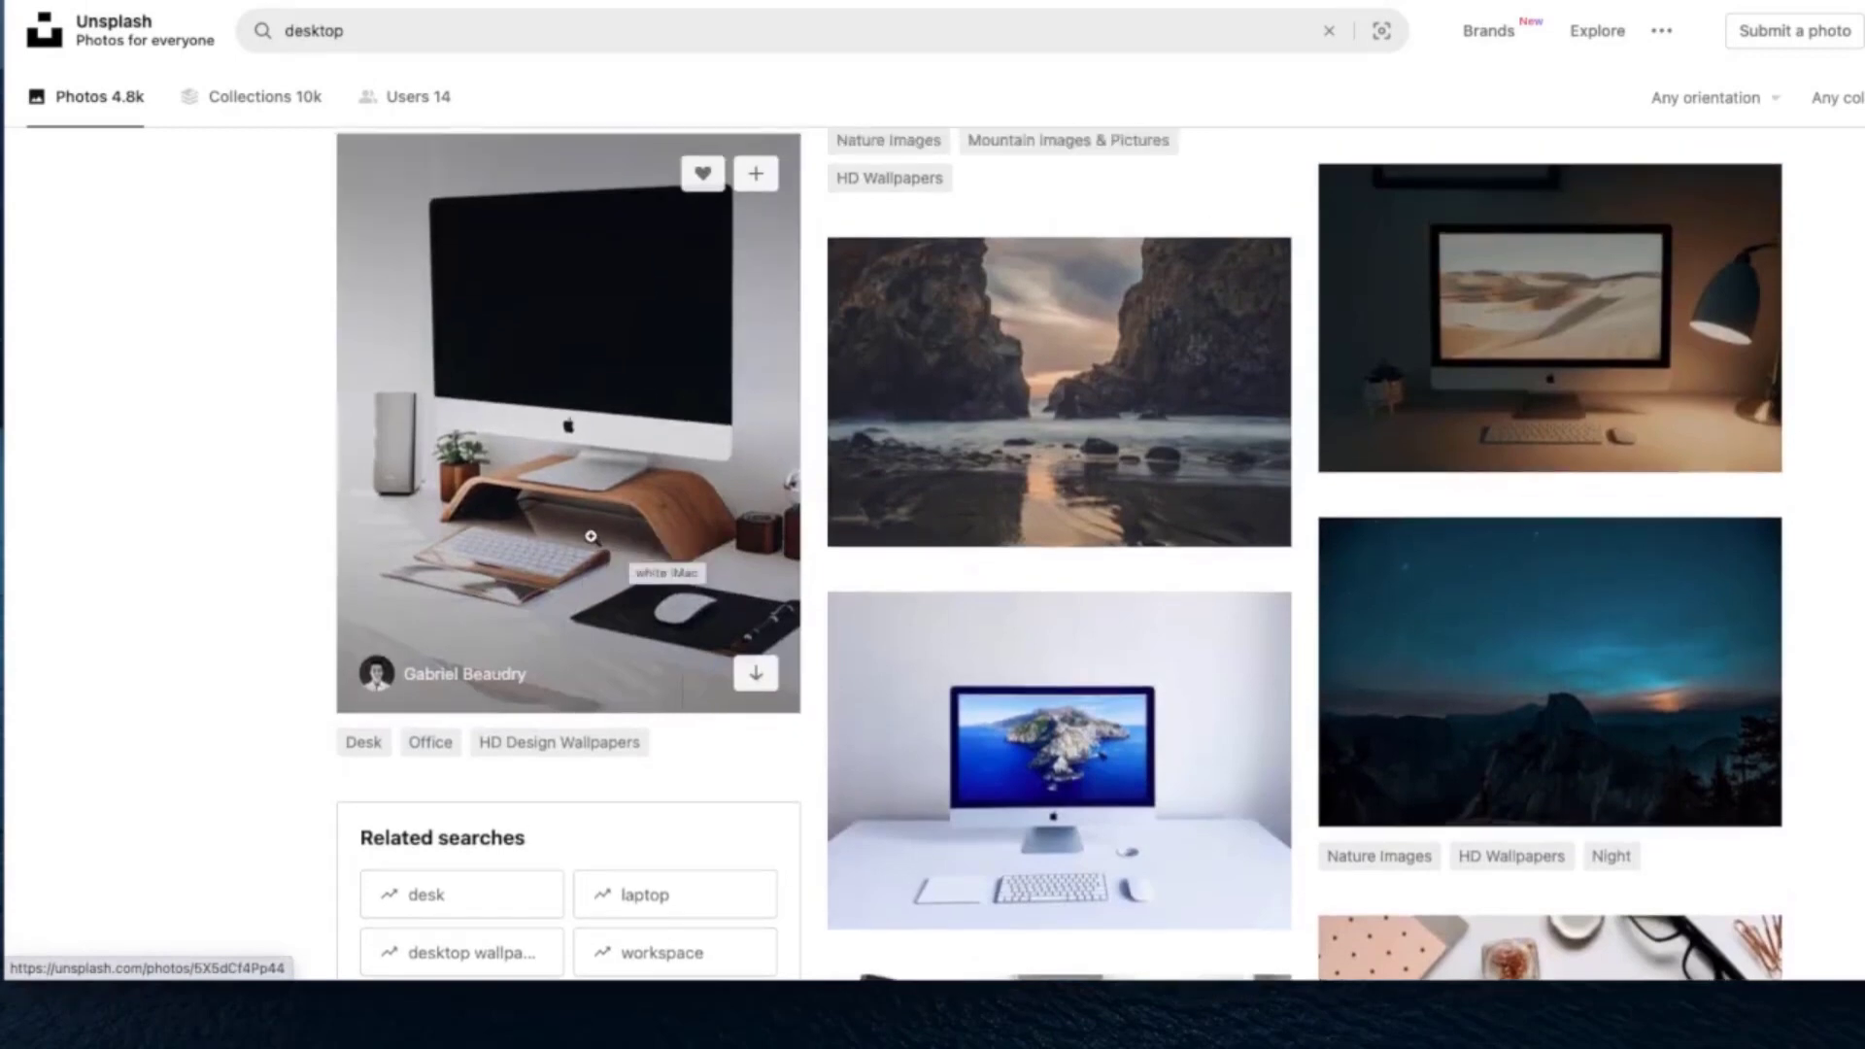
left_click(594, 541)
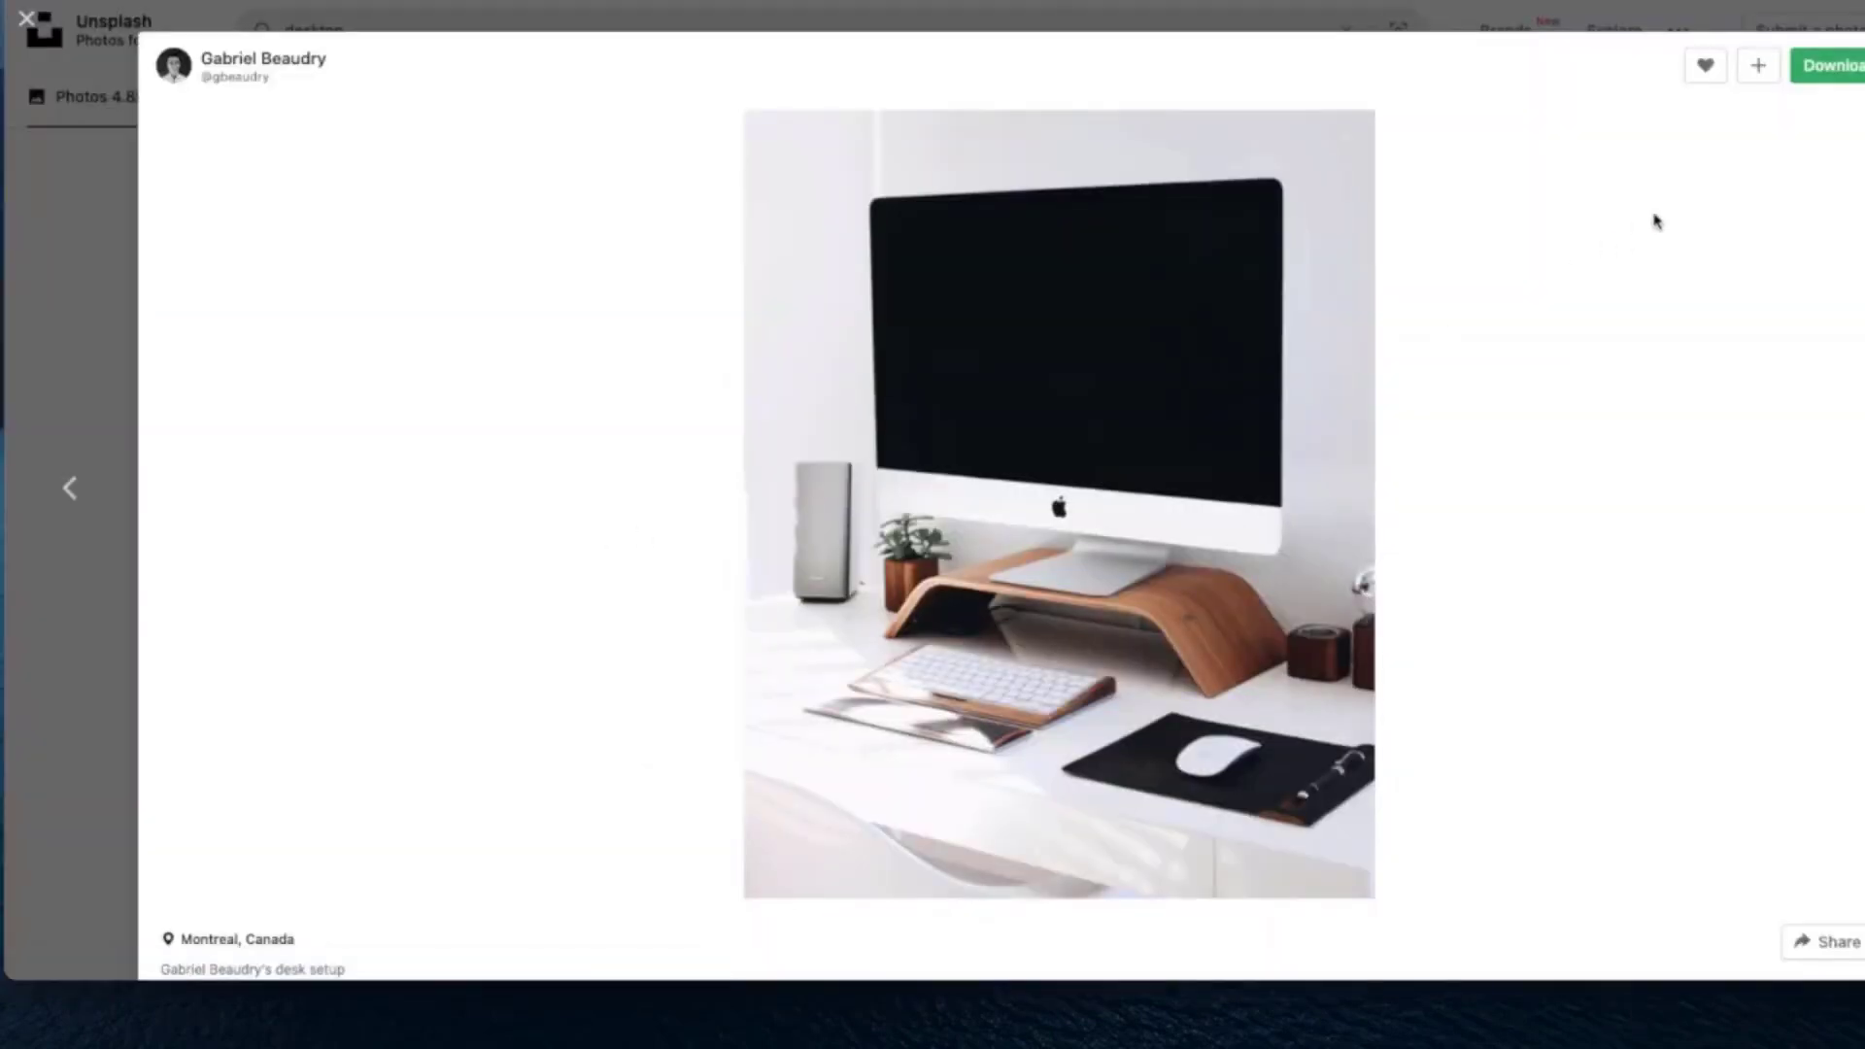
left_click(1852, 74)
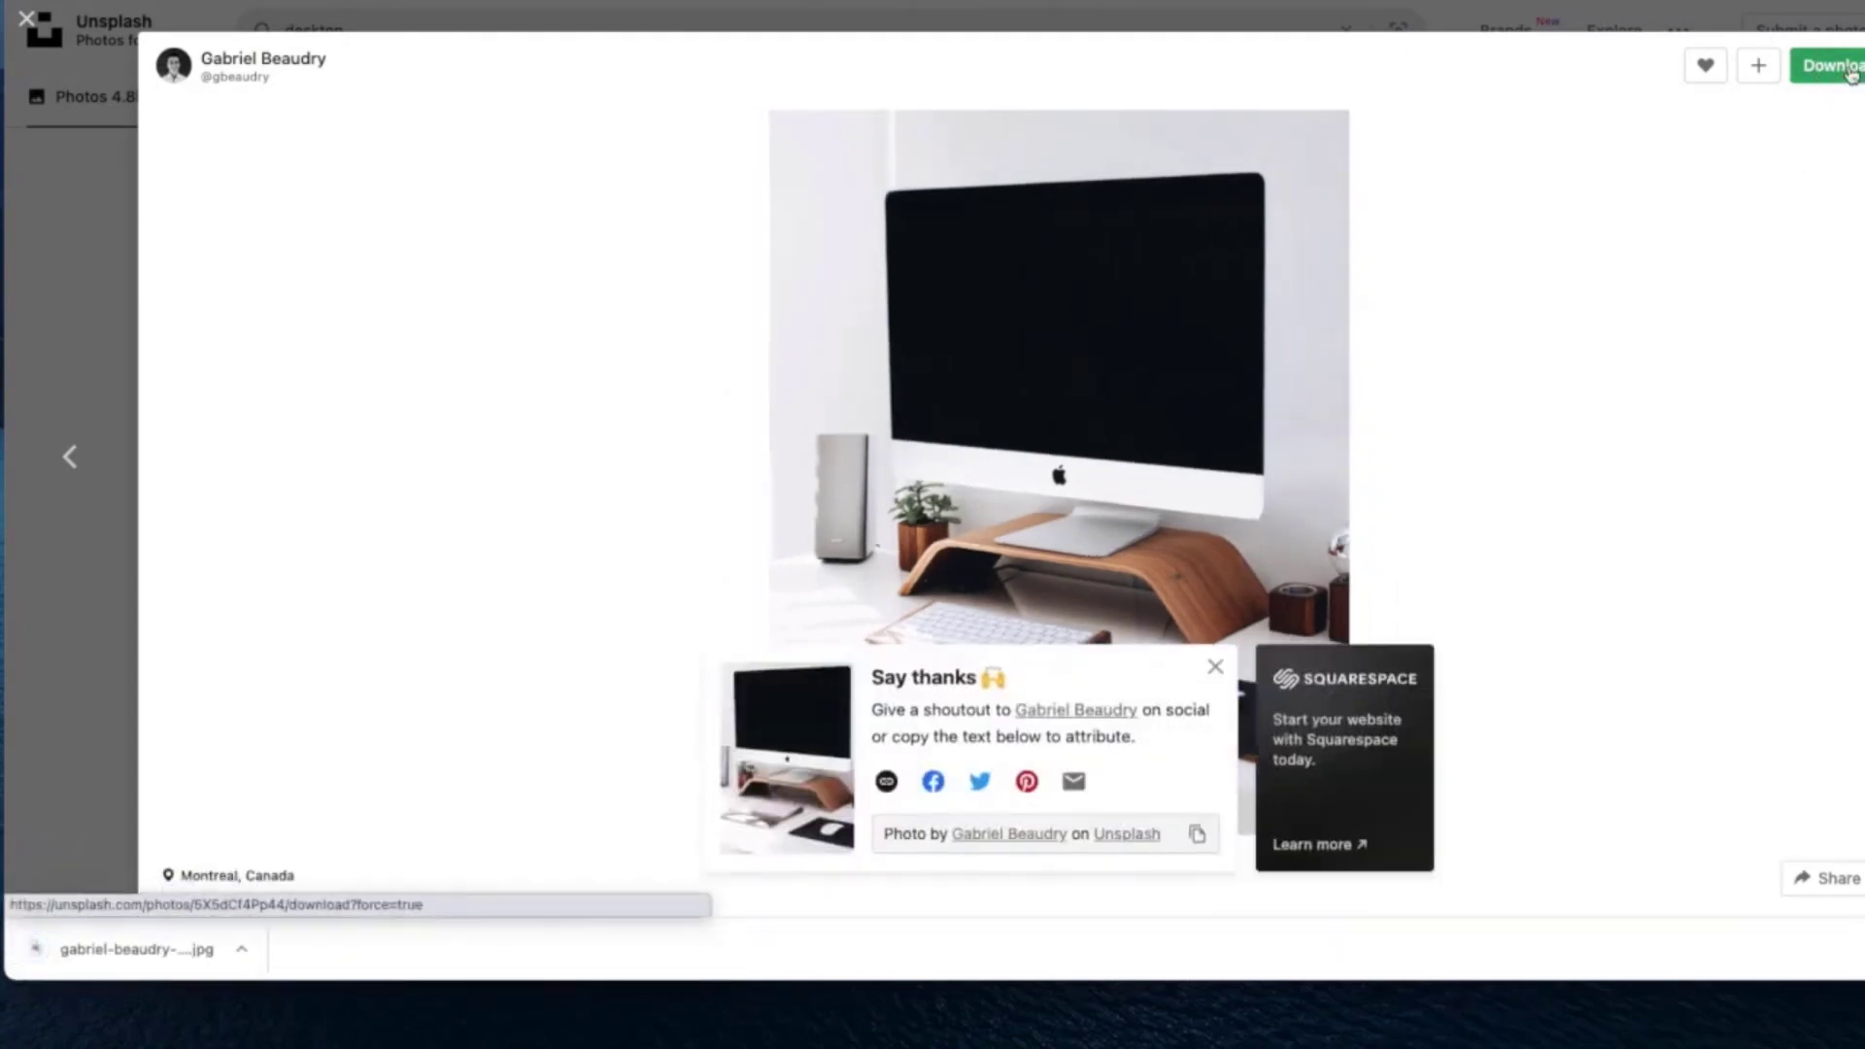
left_click(114, 947)
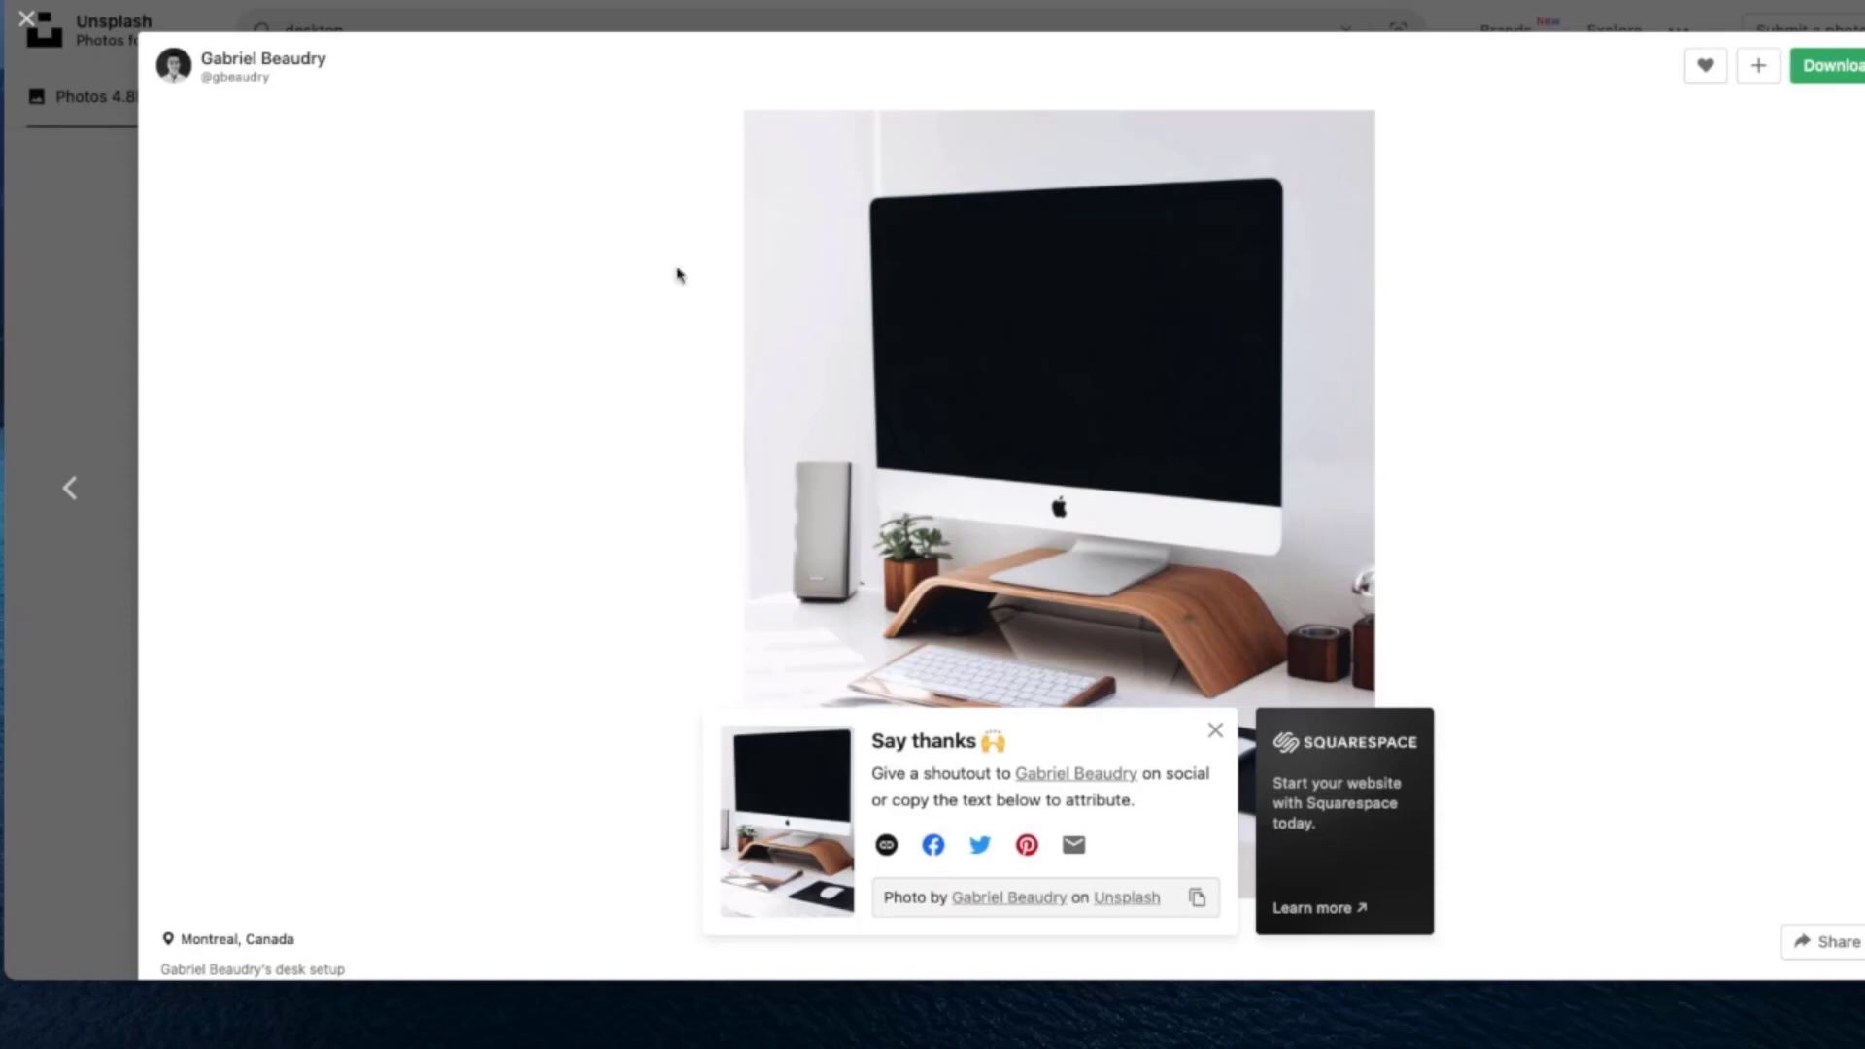
left_click(27, 21)
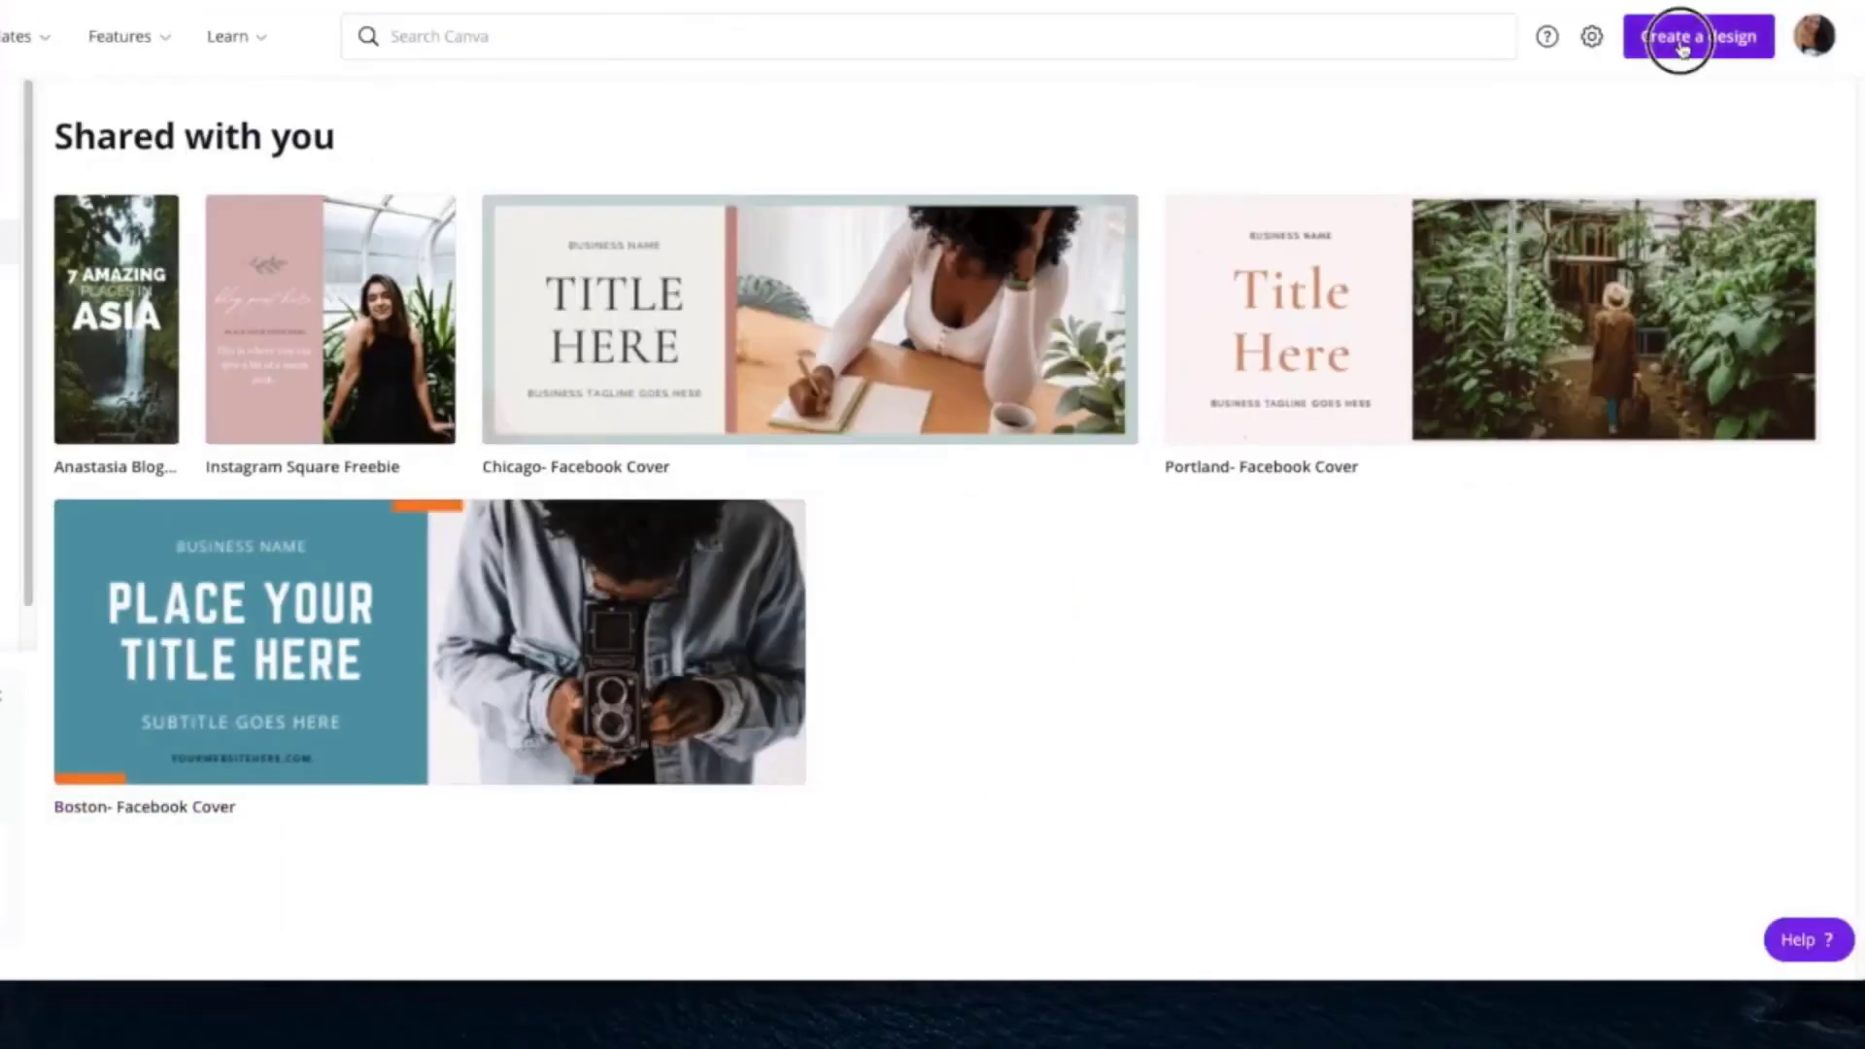
Step: Switch to Canva and open the options for creating a new design
left_click(1680, 41)
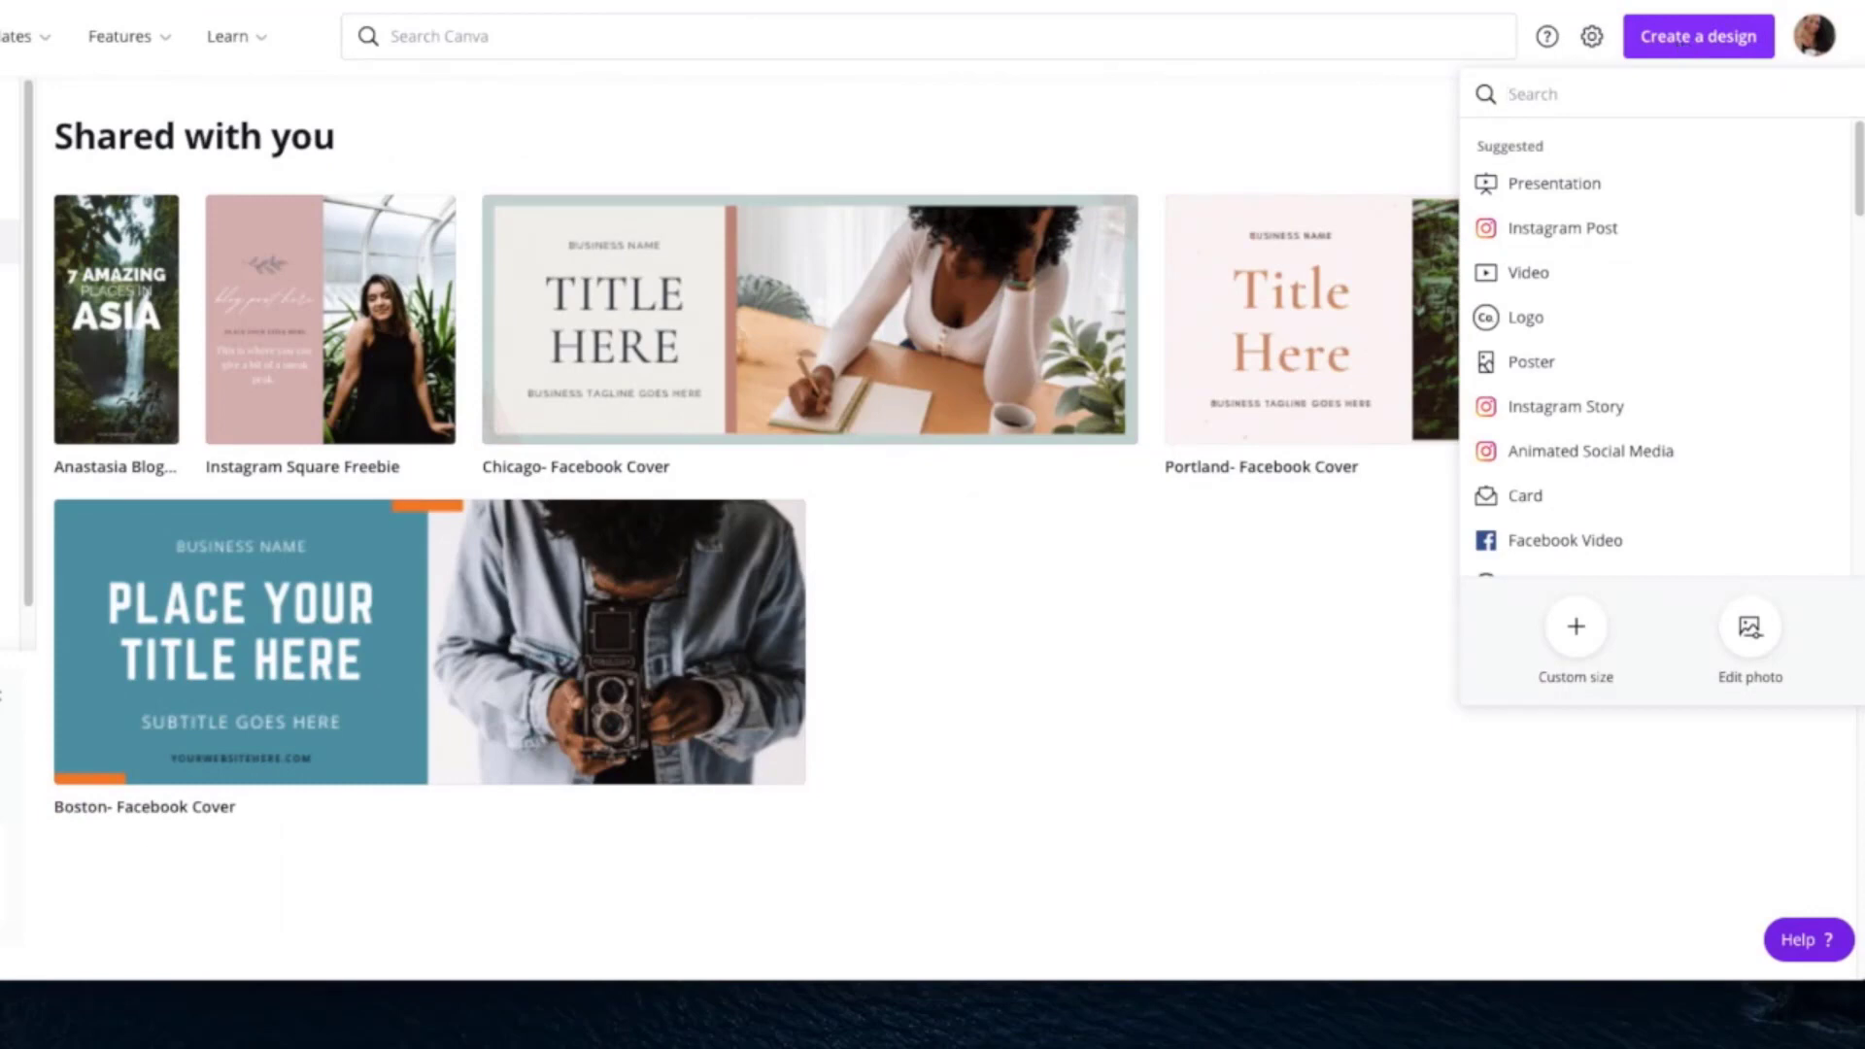
type("735")
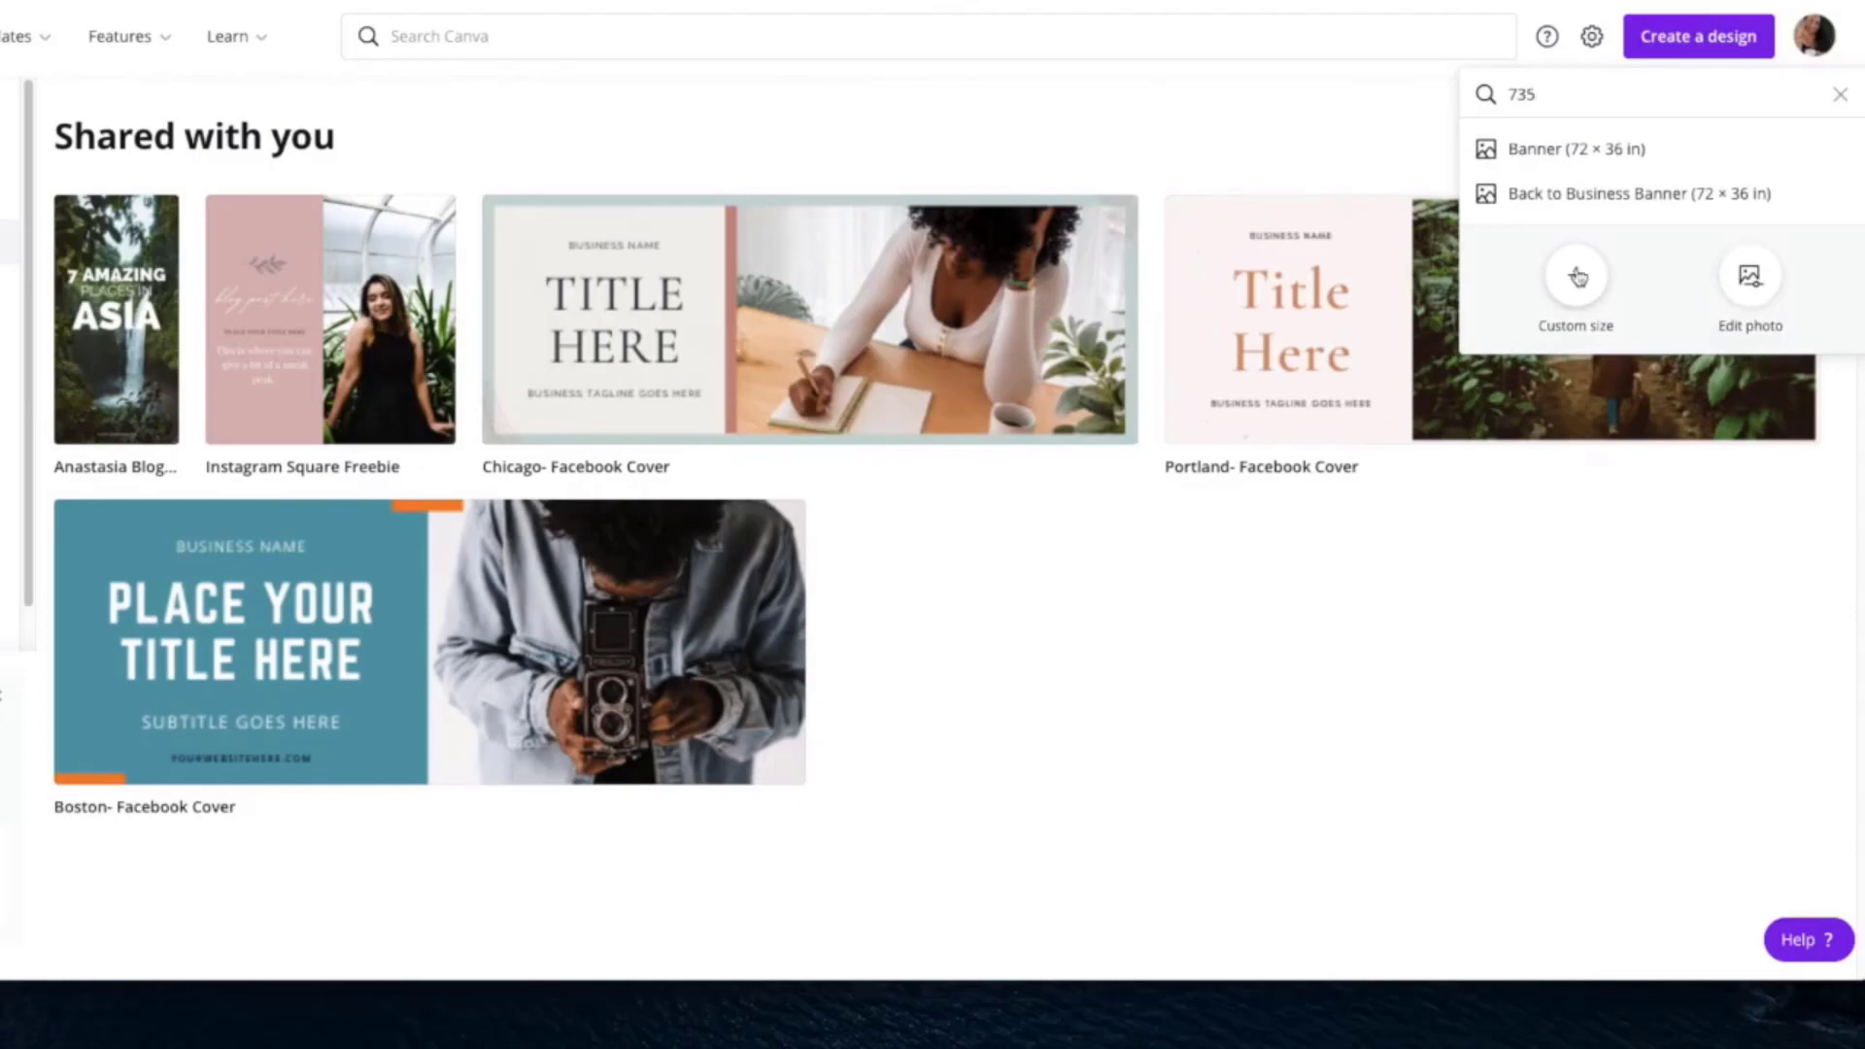
key("BackSpace")
key("BackSpace")
key("BackSpace")
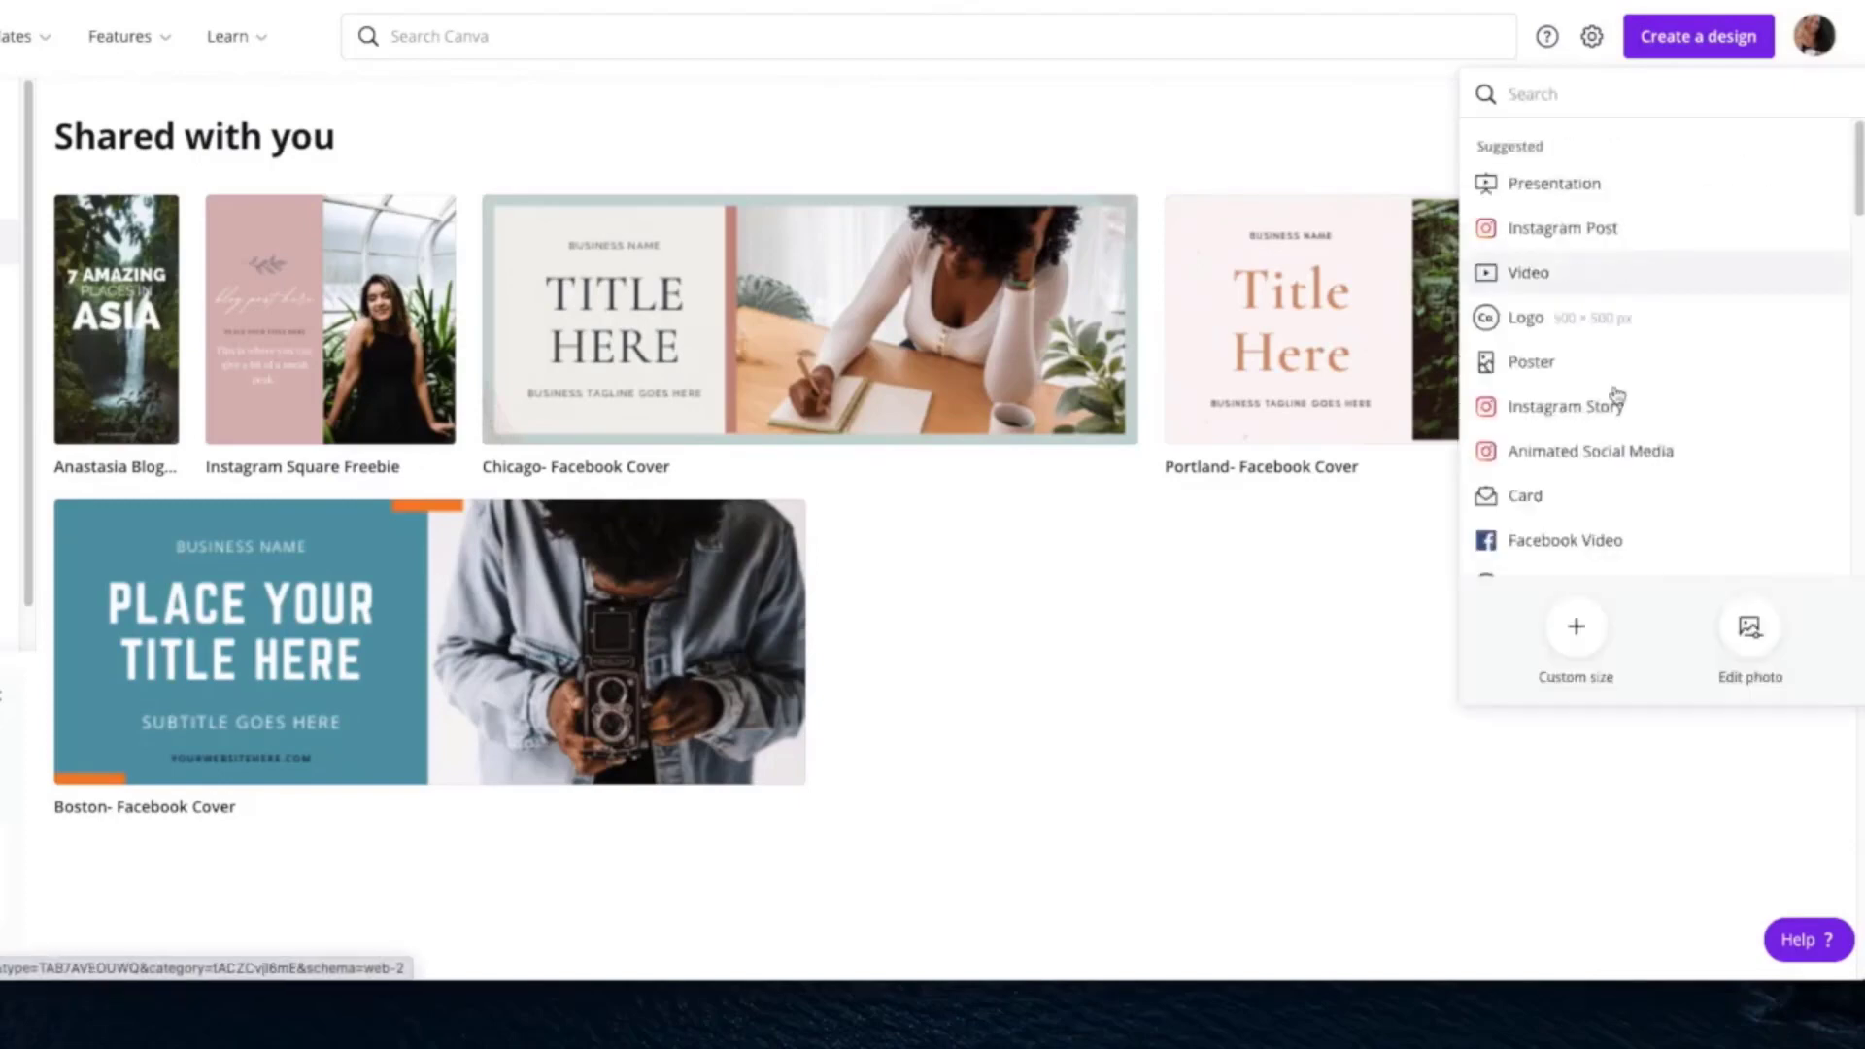
Step: Create a new custom-size design of 735 × 1500 px
left_click(1581, 630)
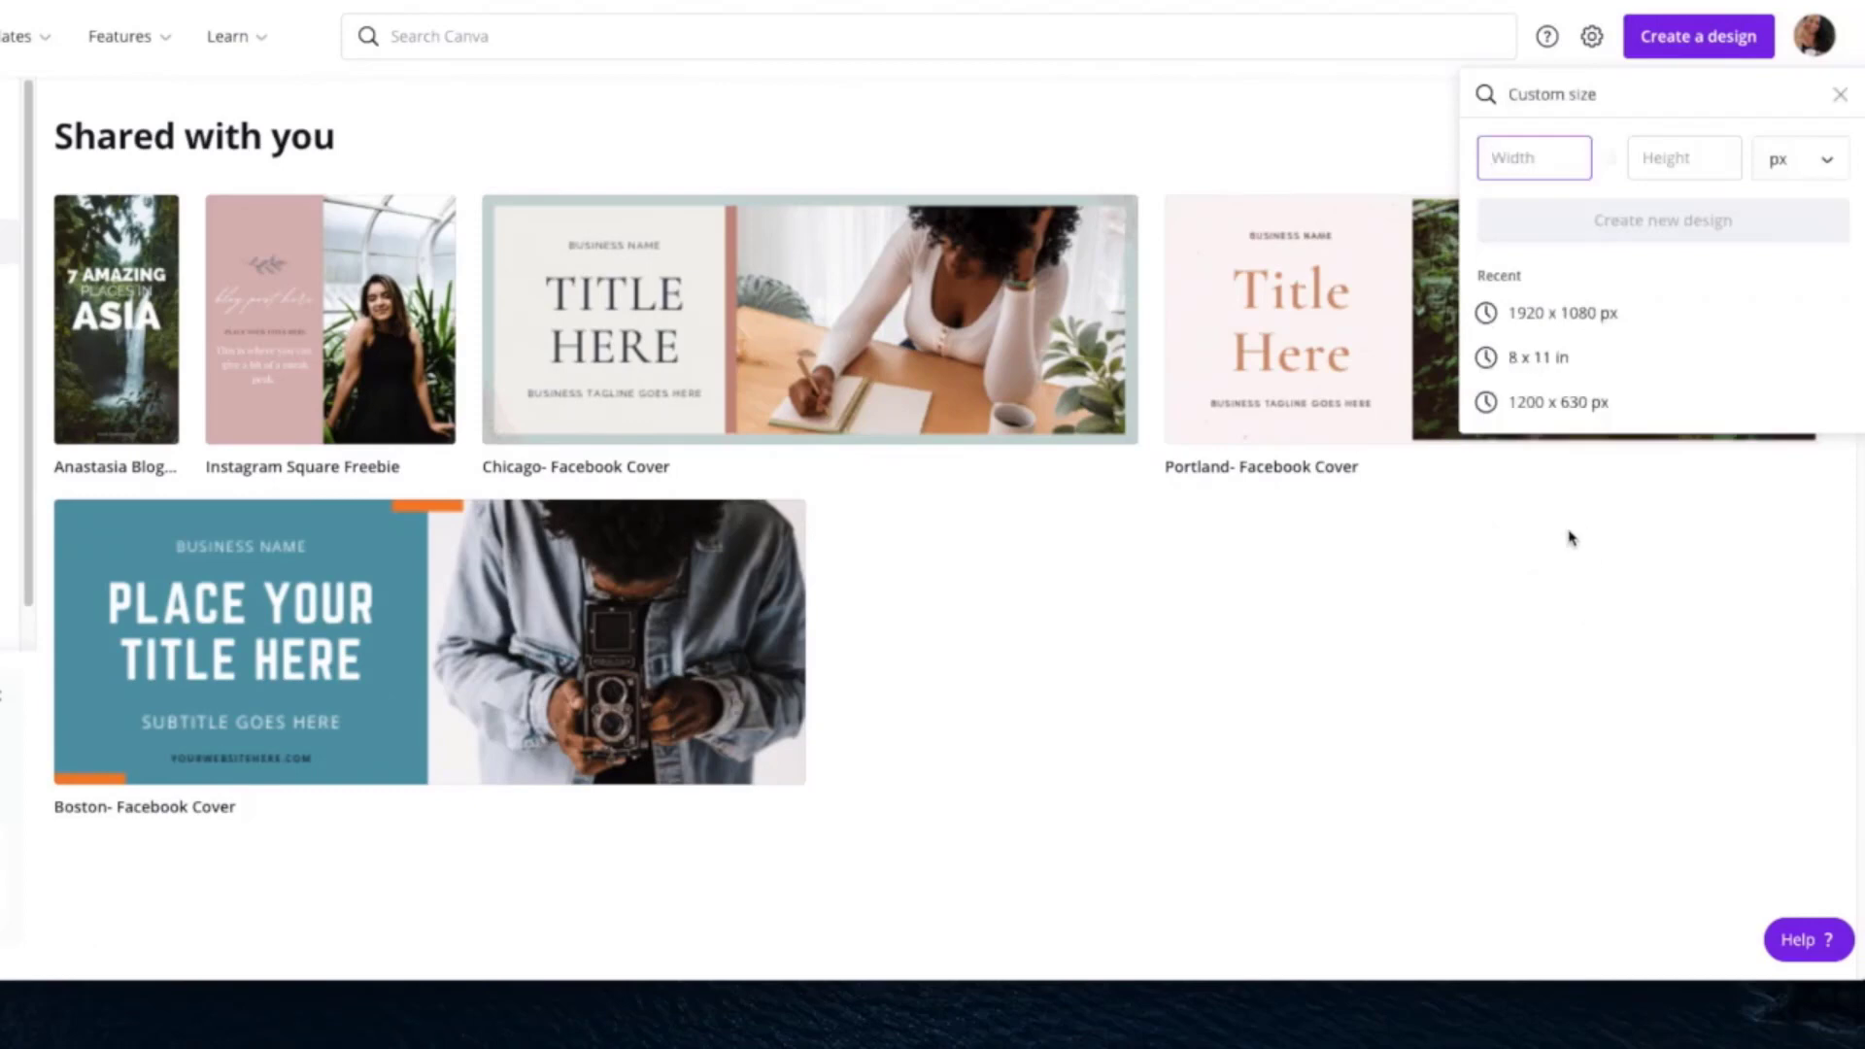
type("735")
left_click(1661, 167)
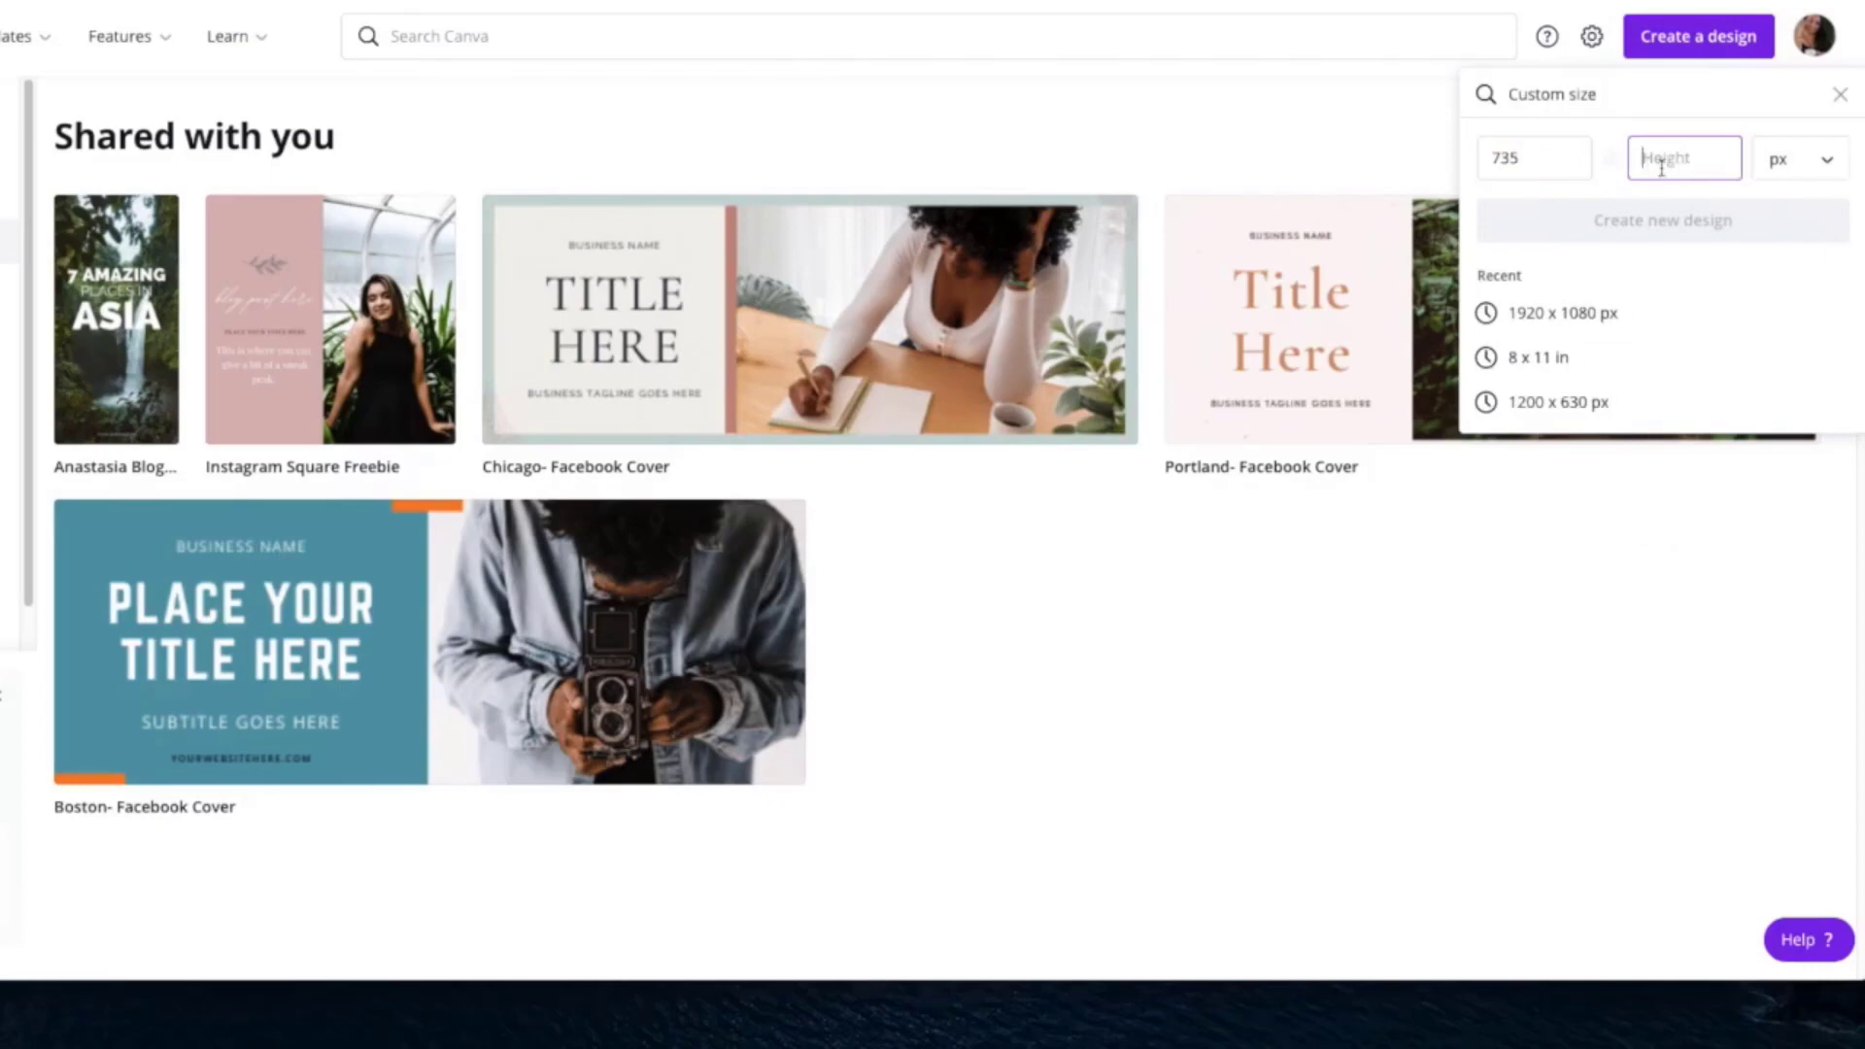
type("1500")
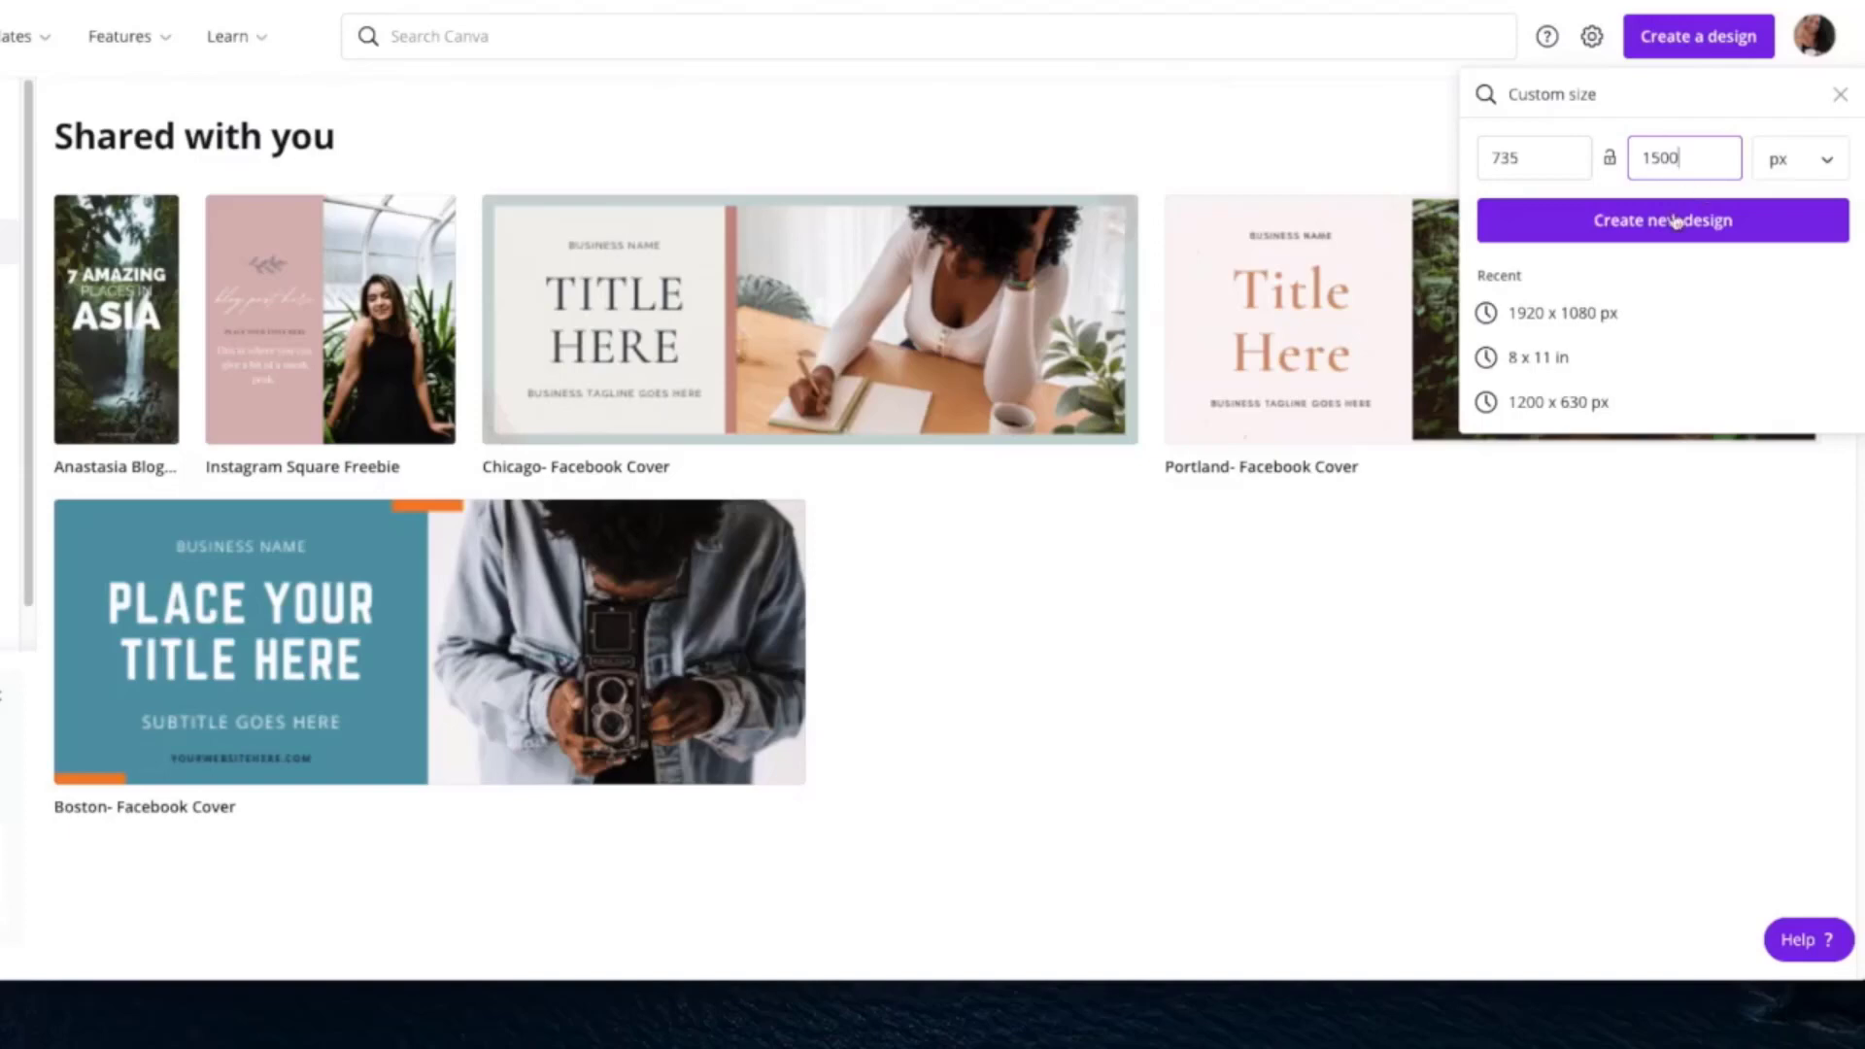
left_click(1630, 223)
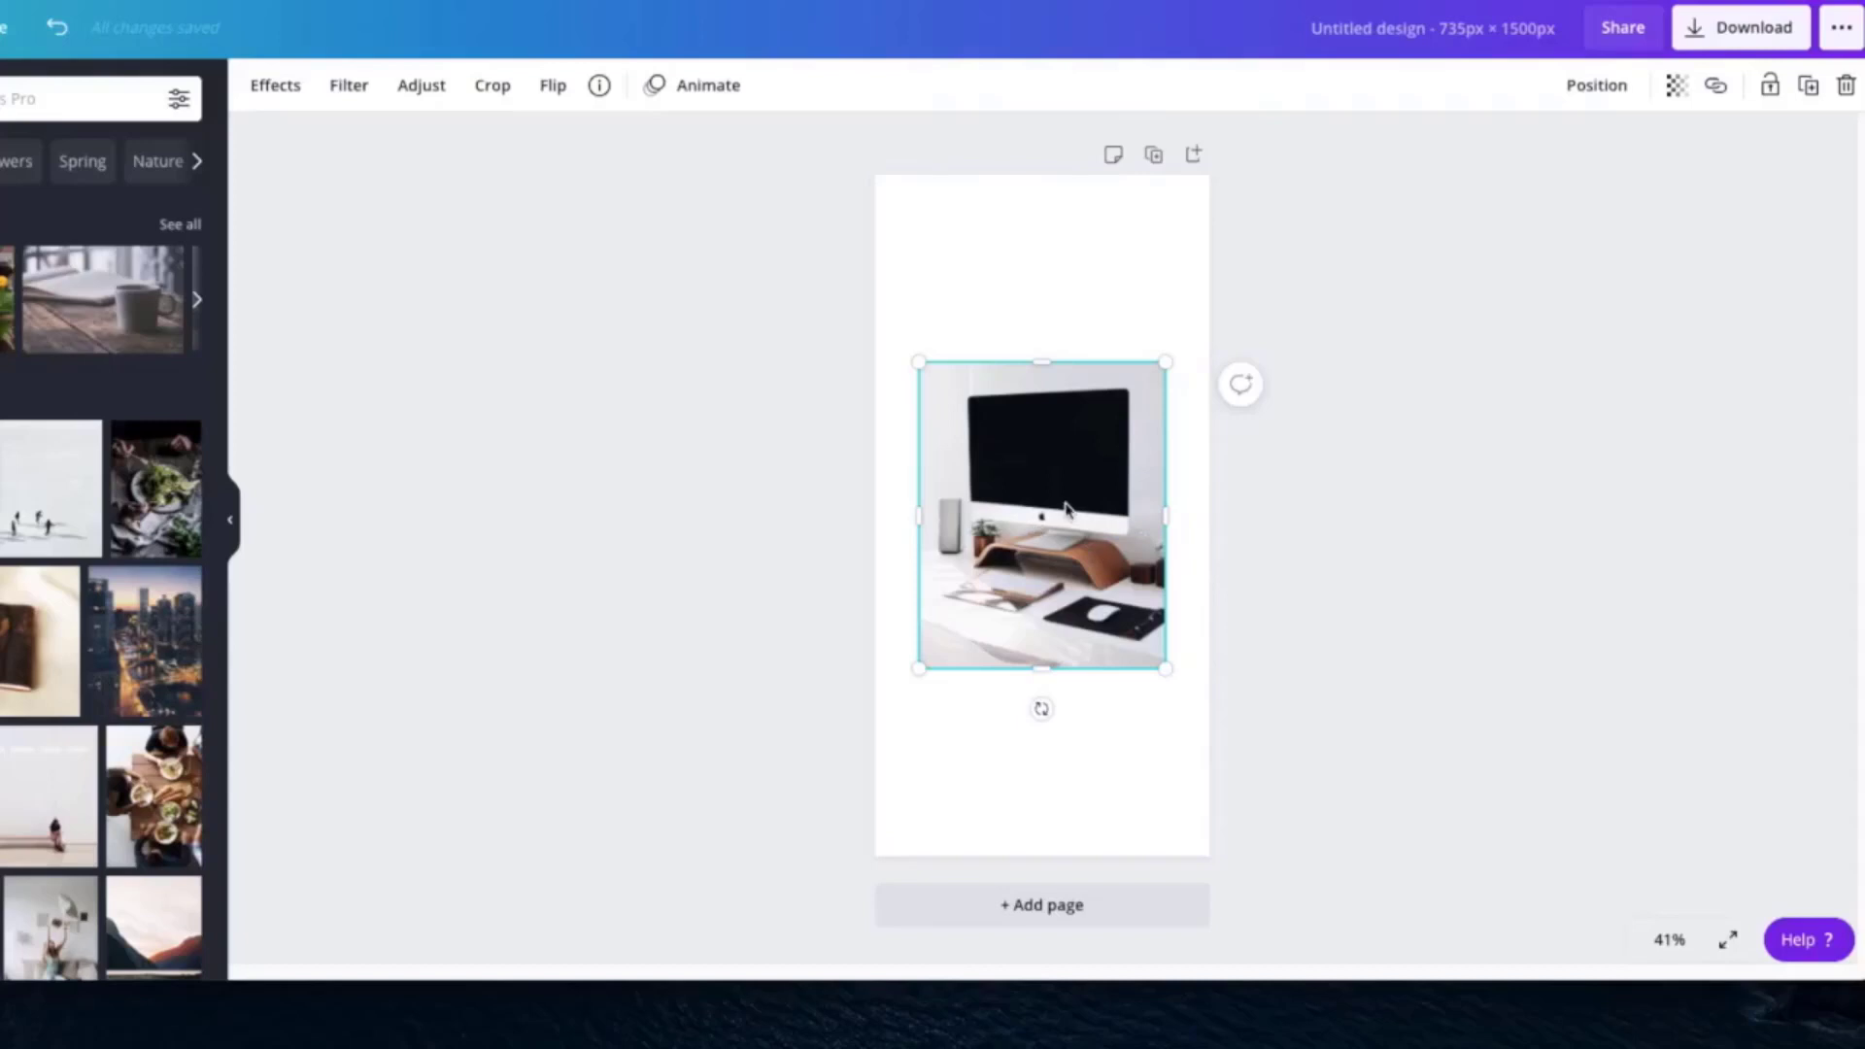
Step: Reposition the iMac desk photo and enlarge it to about 1222 × 1526 px so it covers the whole page
left_click_drag(1062, 490, 1011, 304)
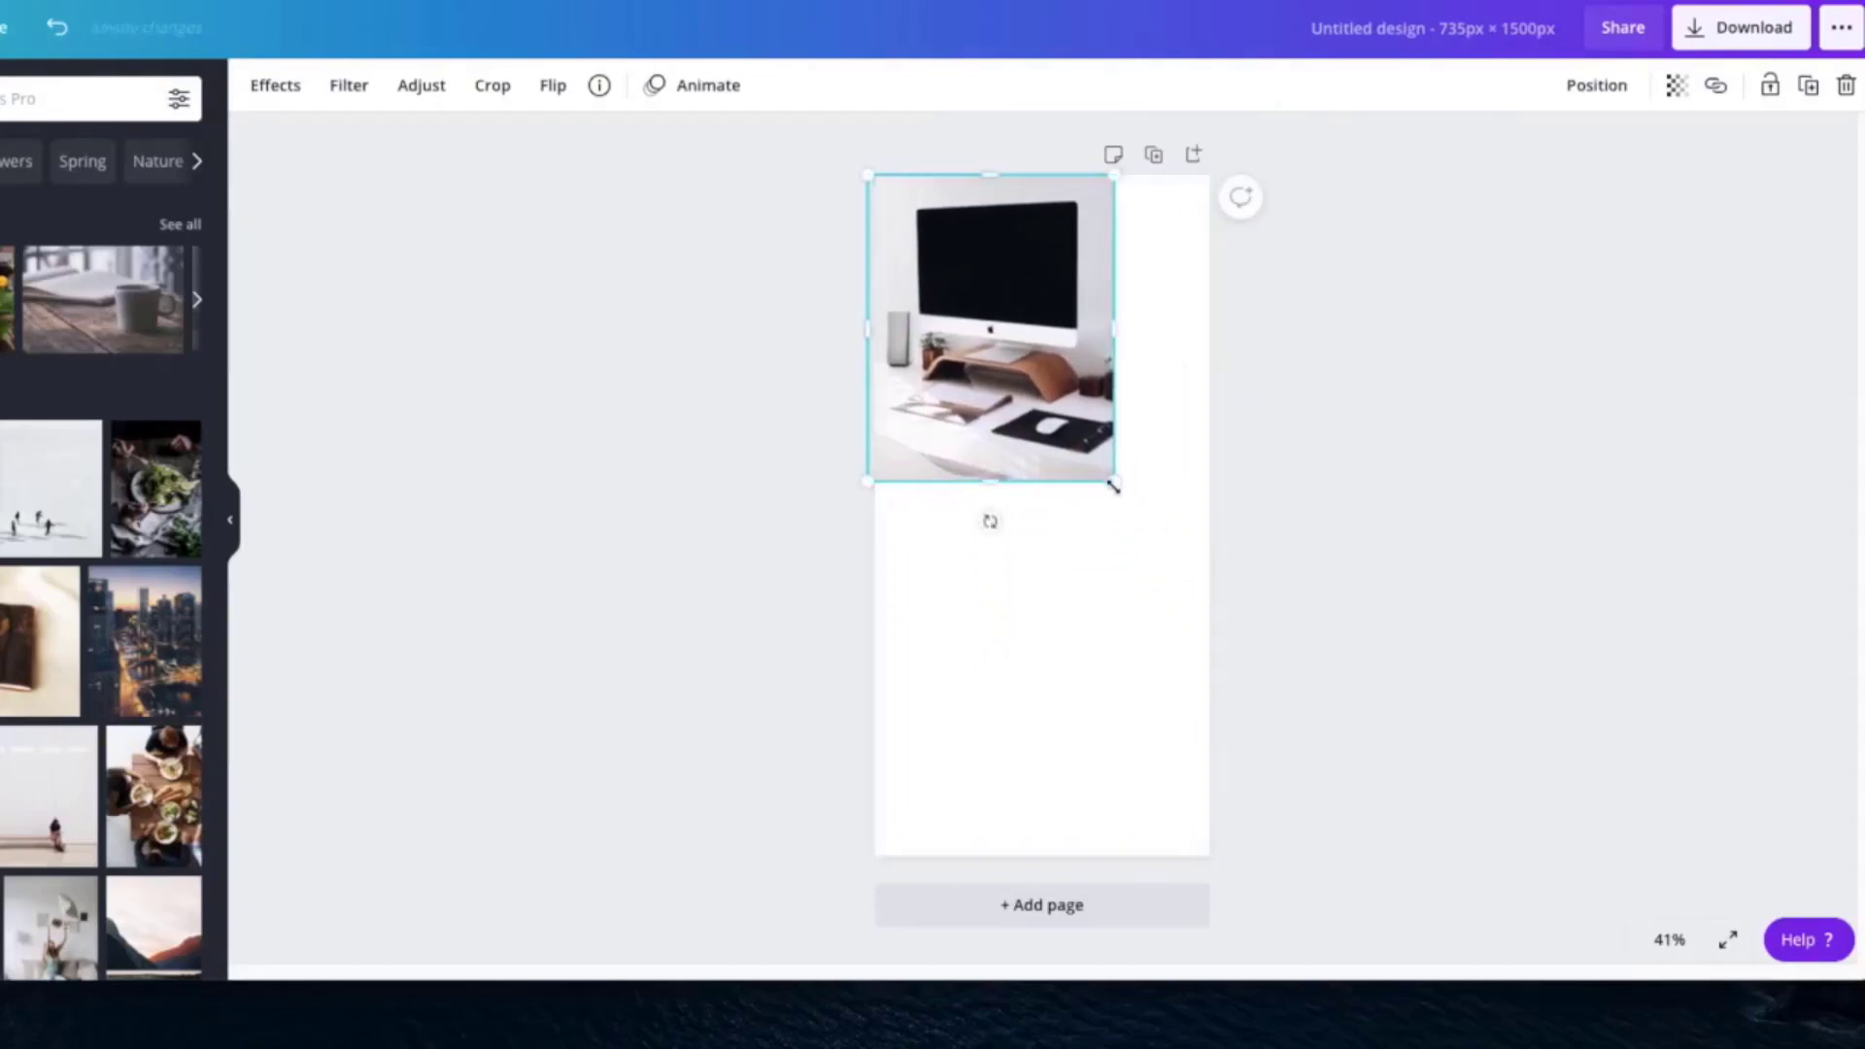
left_click_drag(1112, 486, 1270, 965)
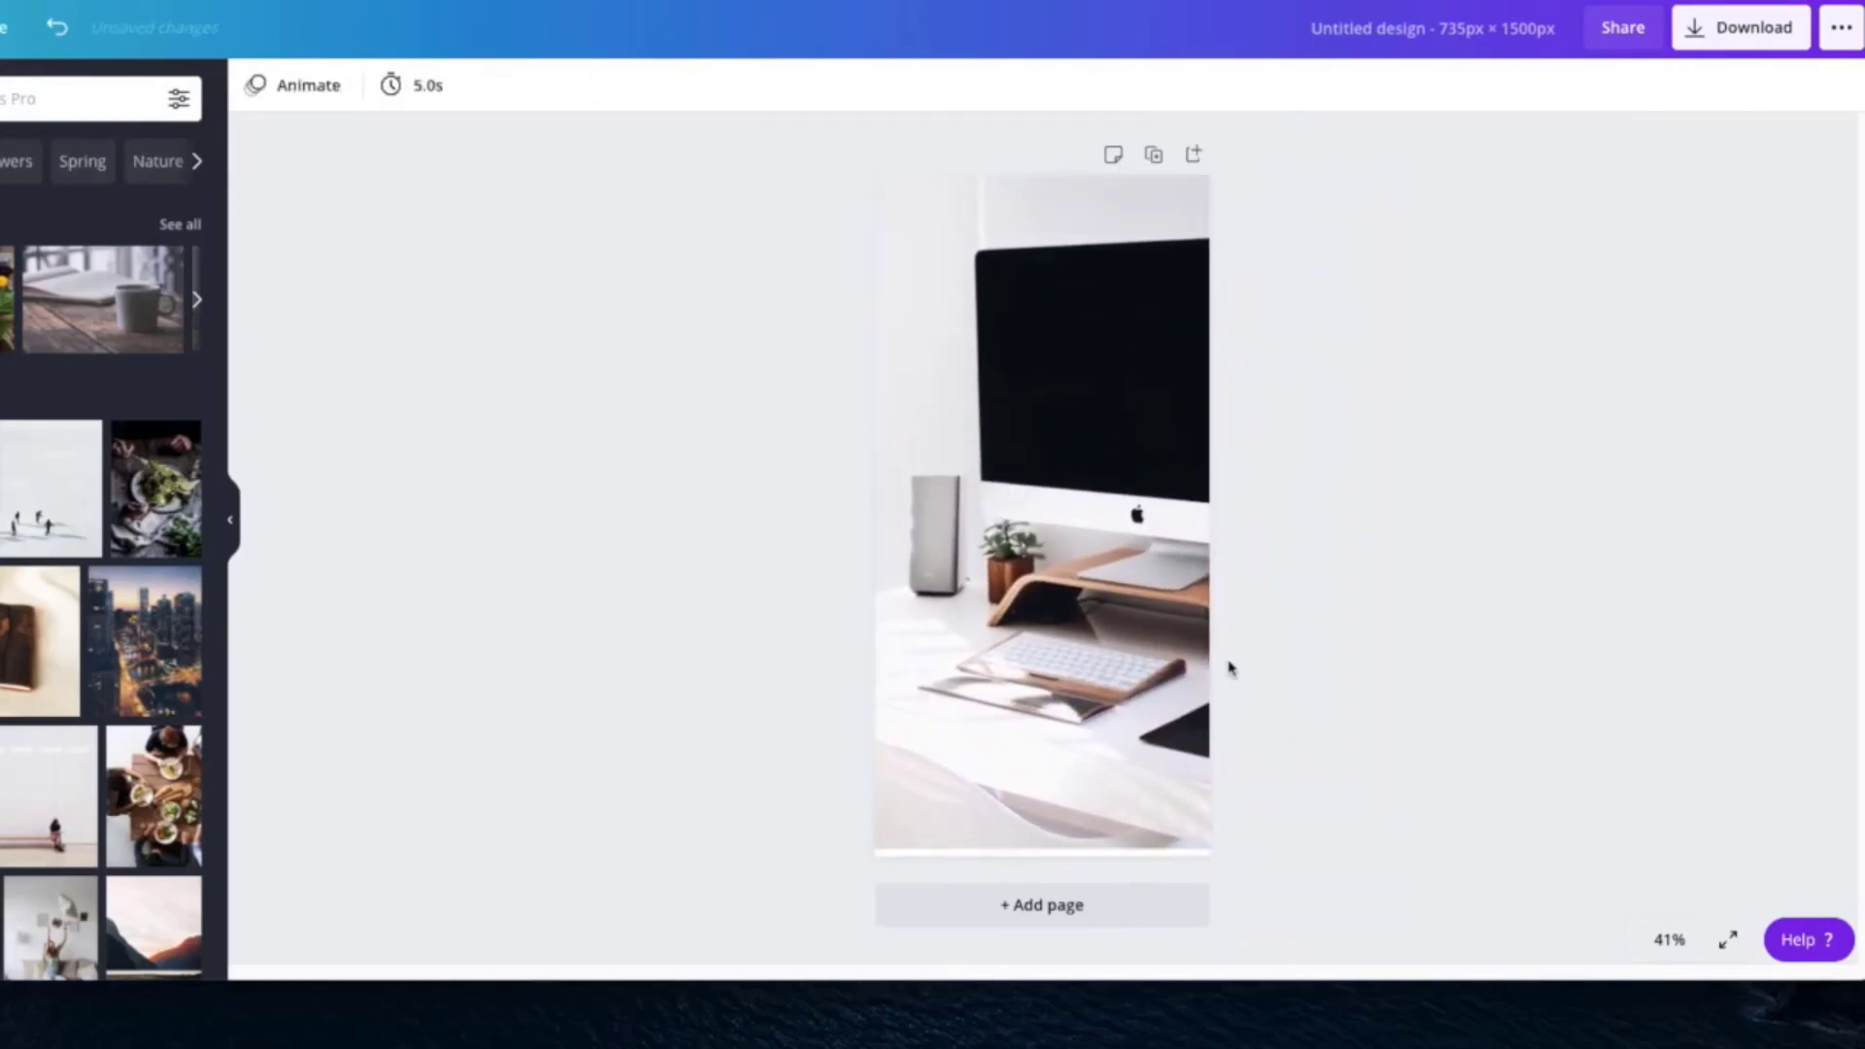
left_click(1053, 666)
left_click_drag(1053, 667, 1020, 658)
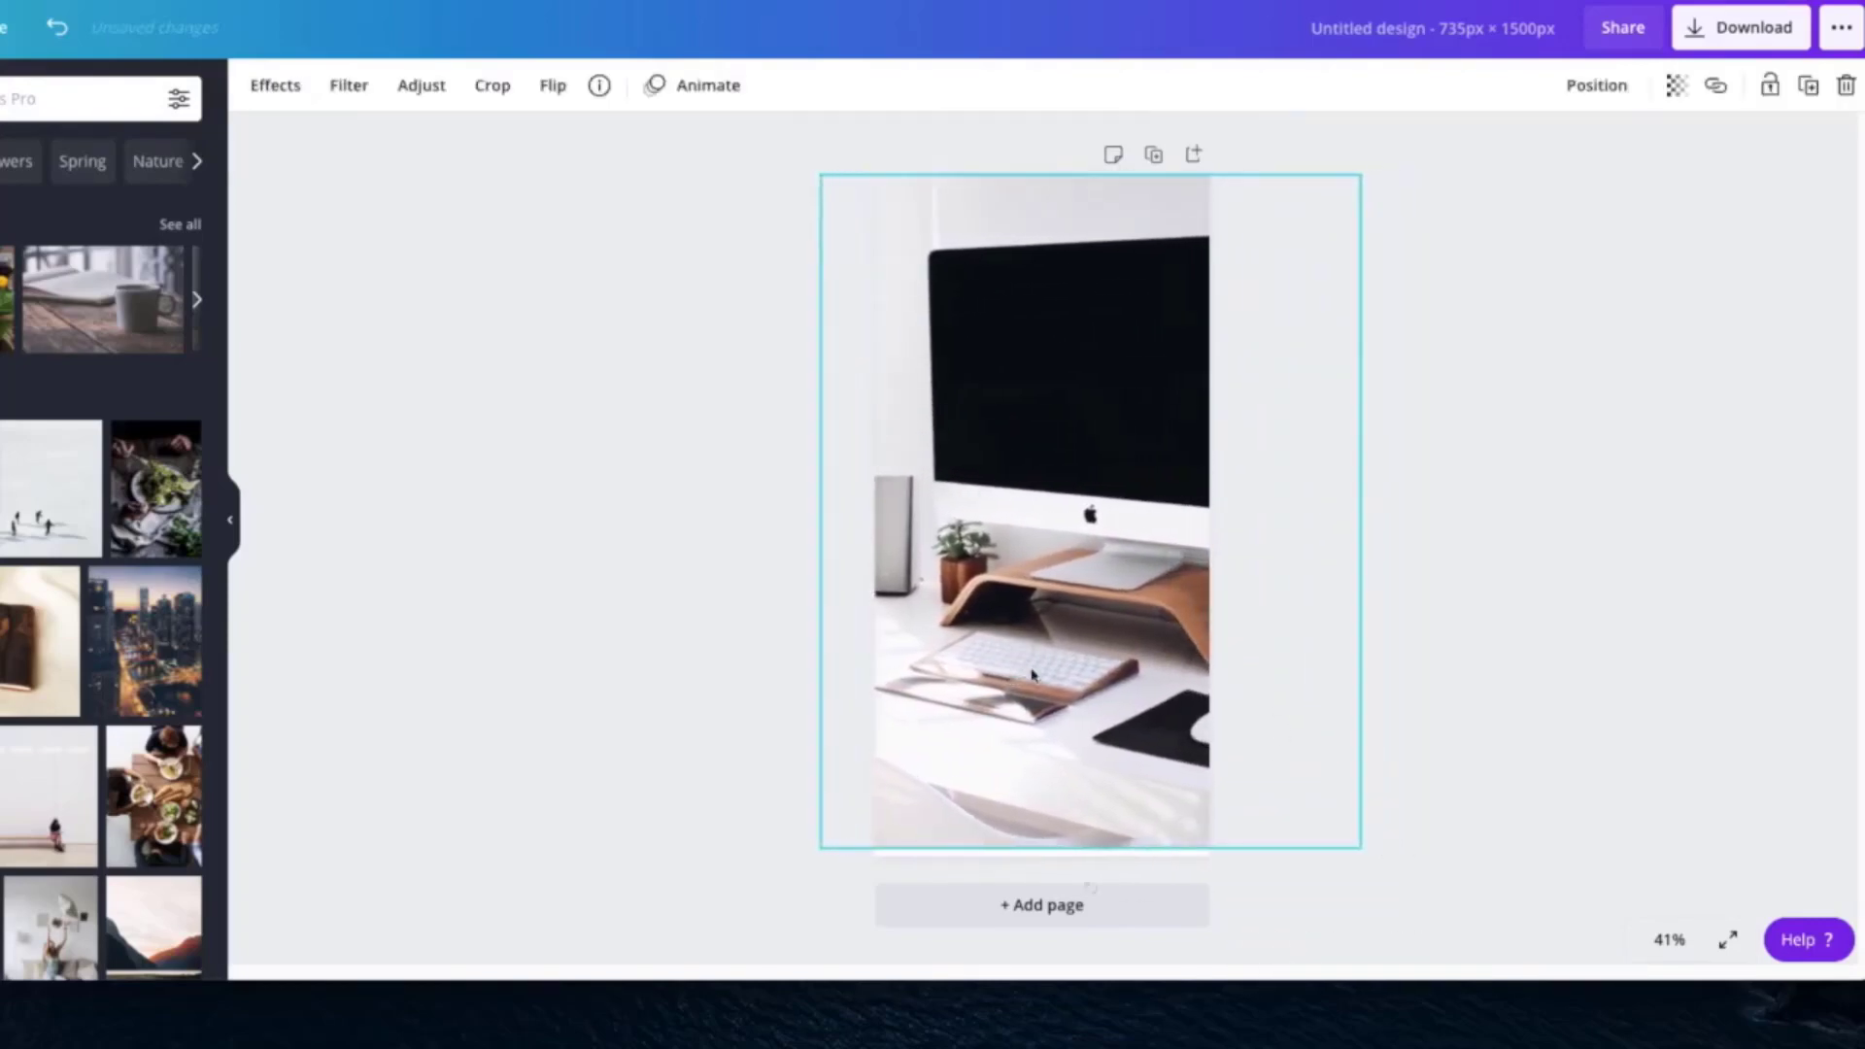
left_click_drag(1365, 848, 1370, 869)
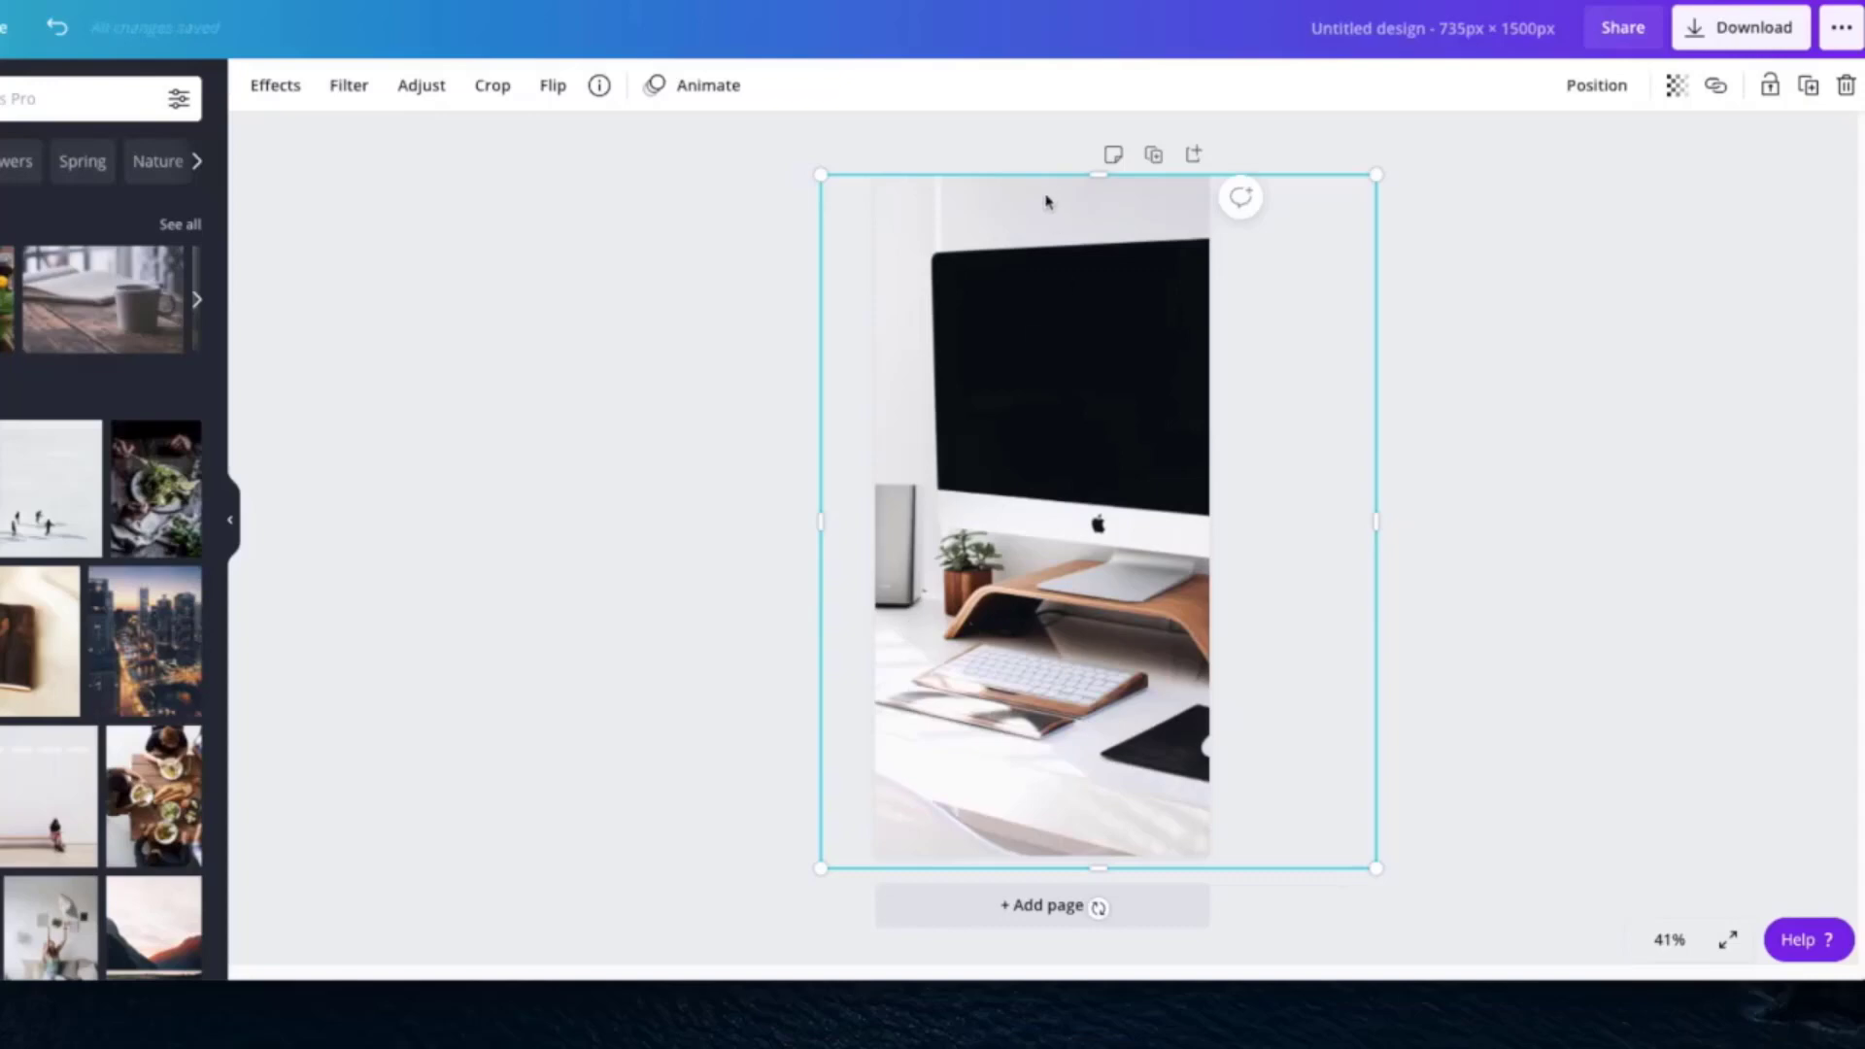
left_click_drag(1100, 171, 1108, 158)
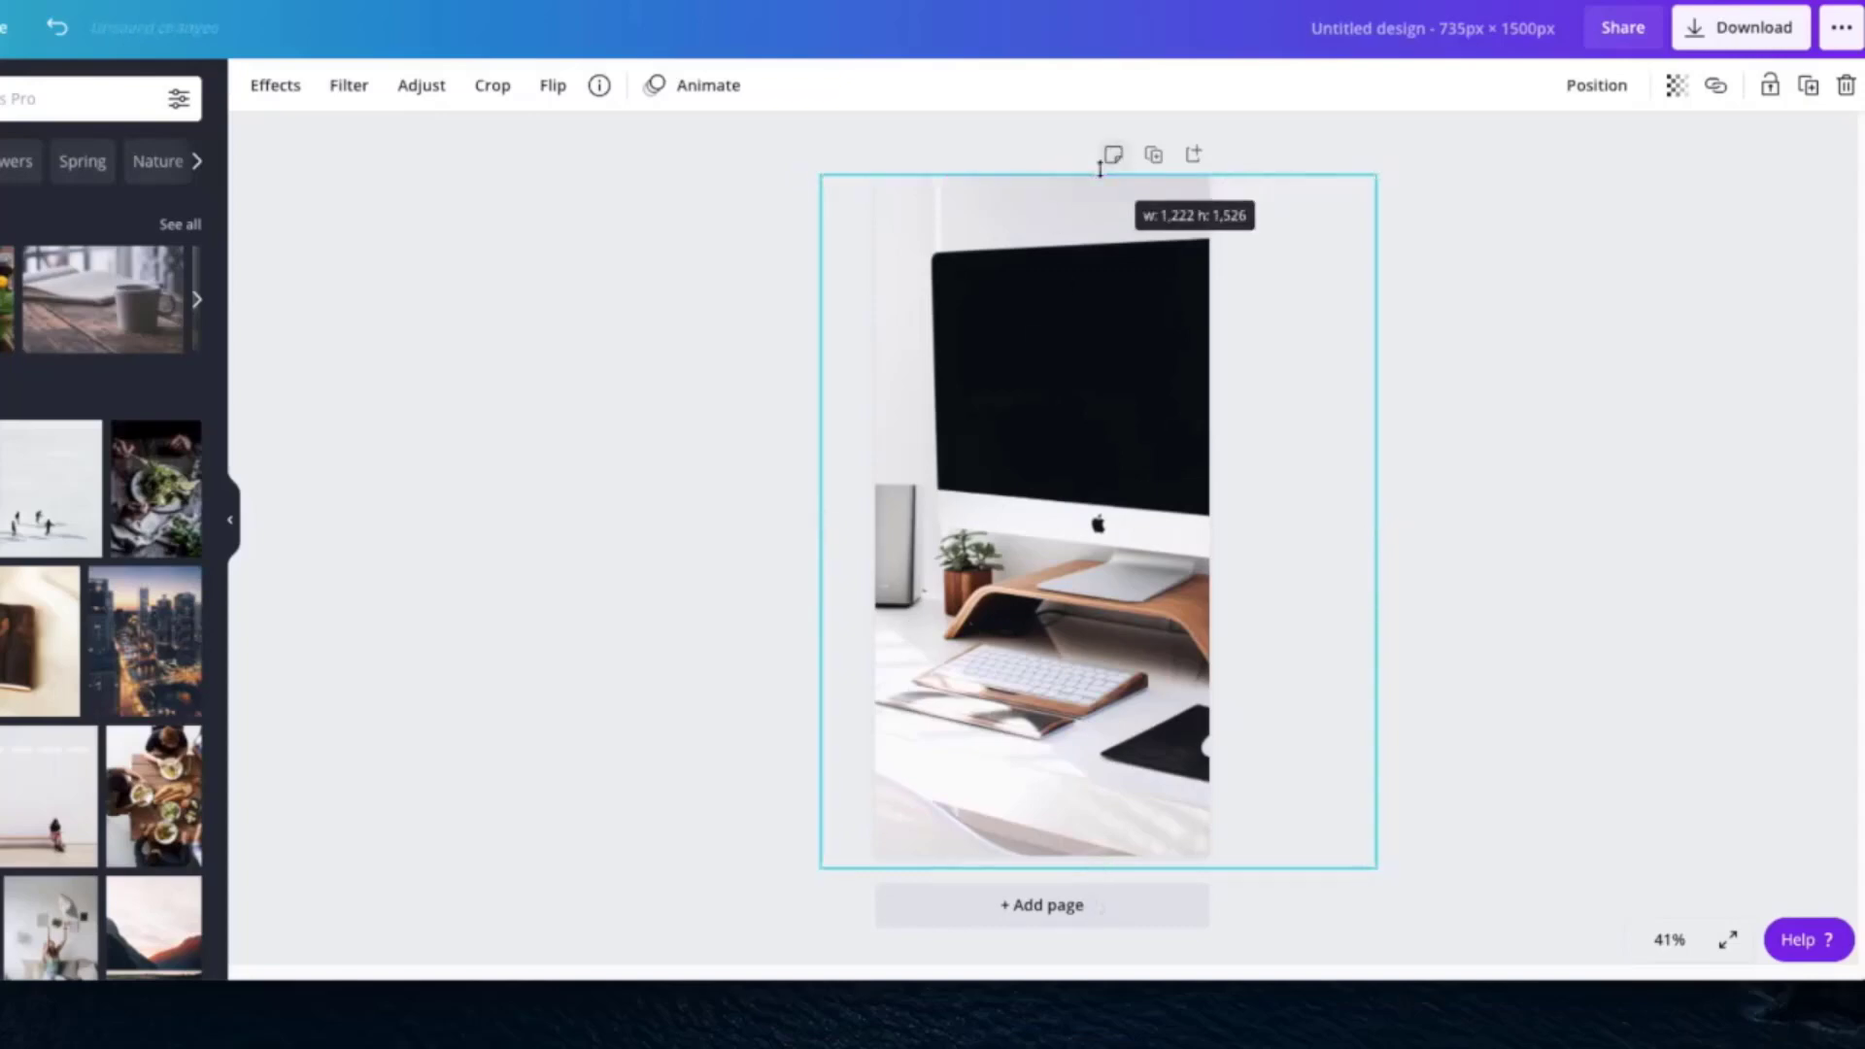
left_click(579, 405)
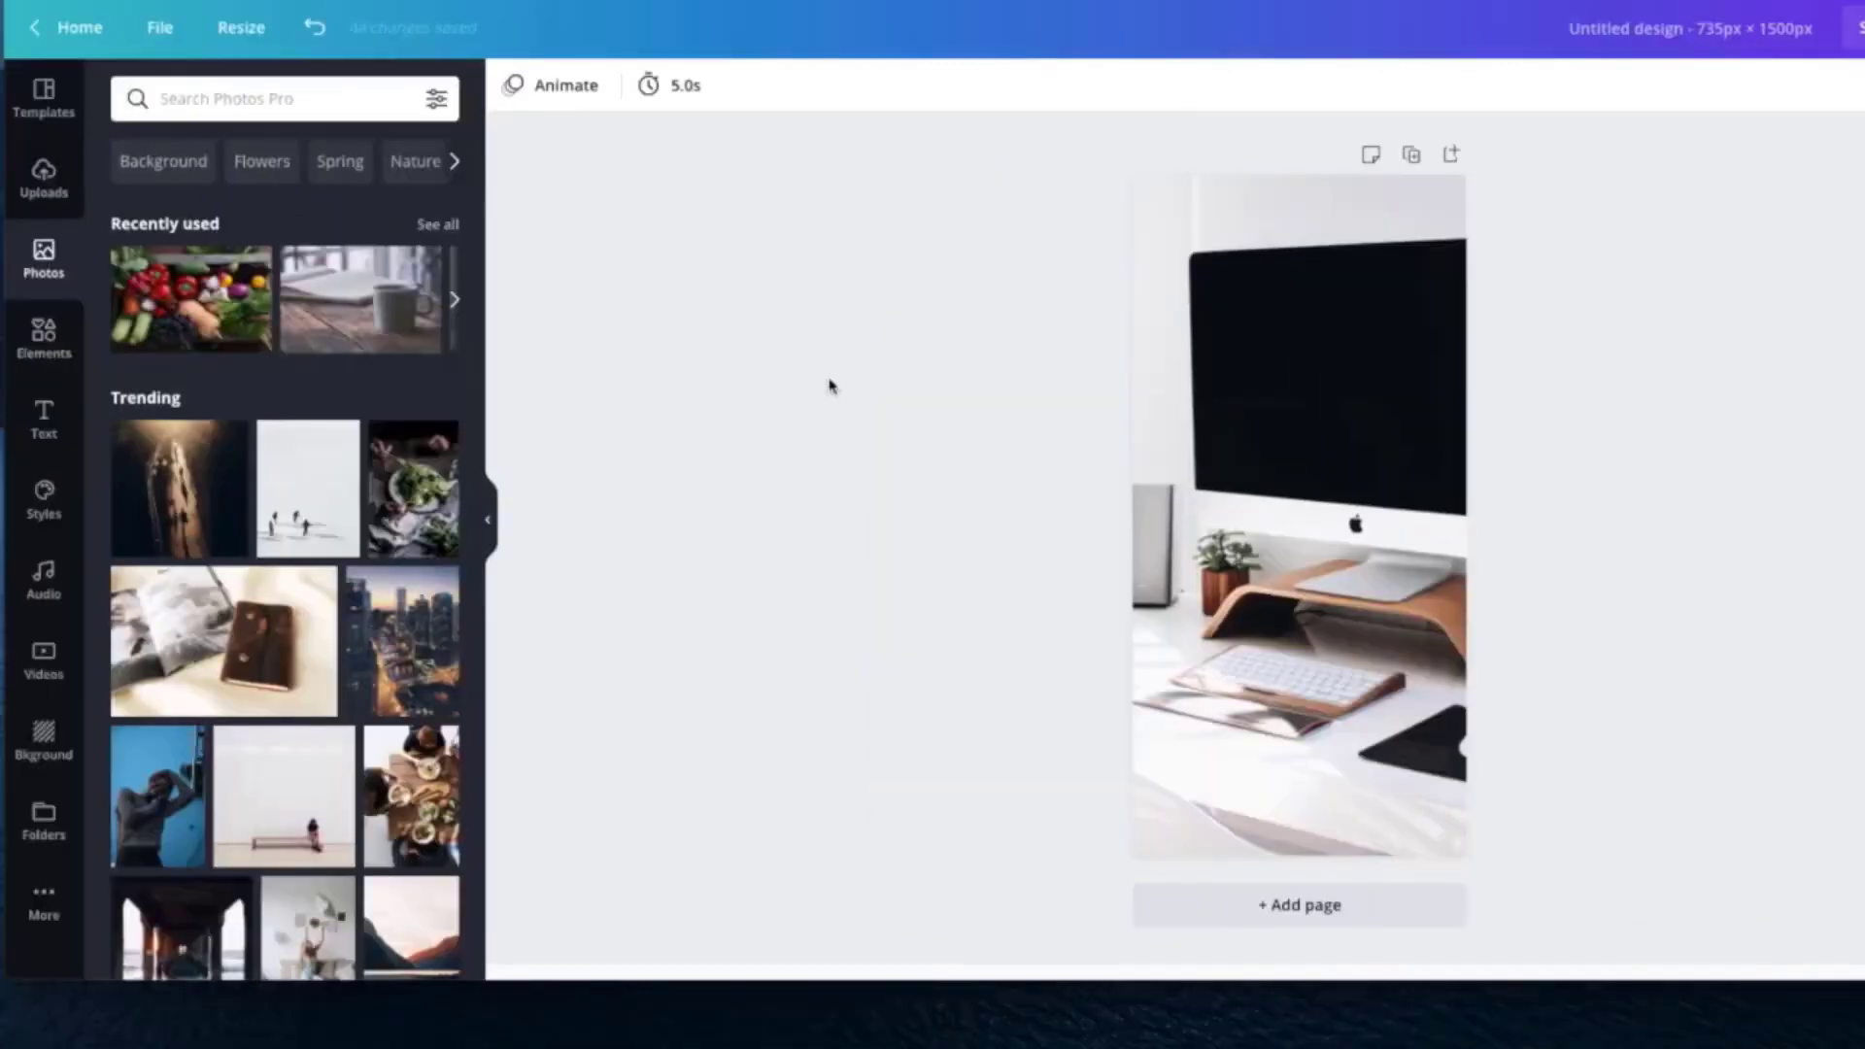
Step: Add a square shape and enlarge it over the upper half of the page, leaving narrow margins at the sides
left_click(46, 340)
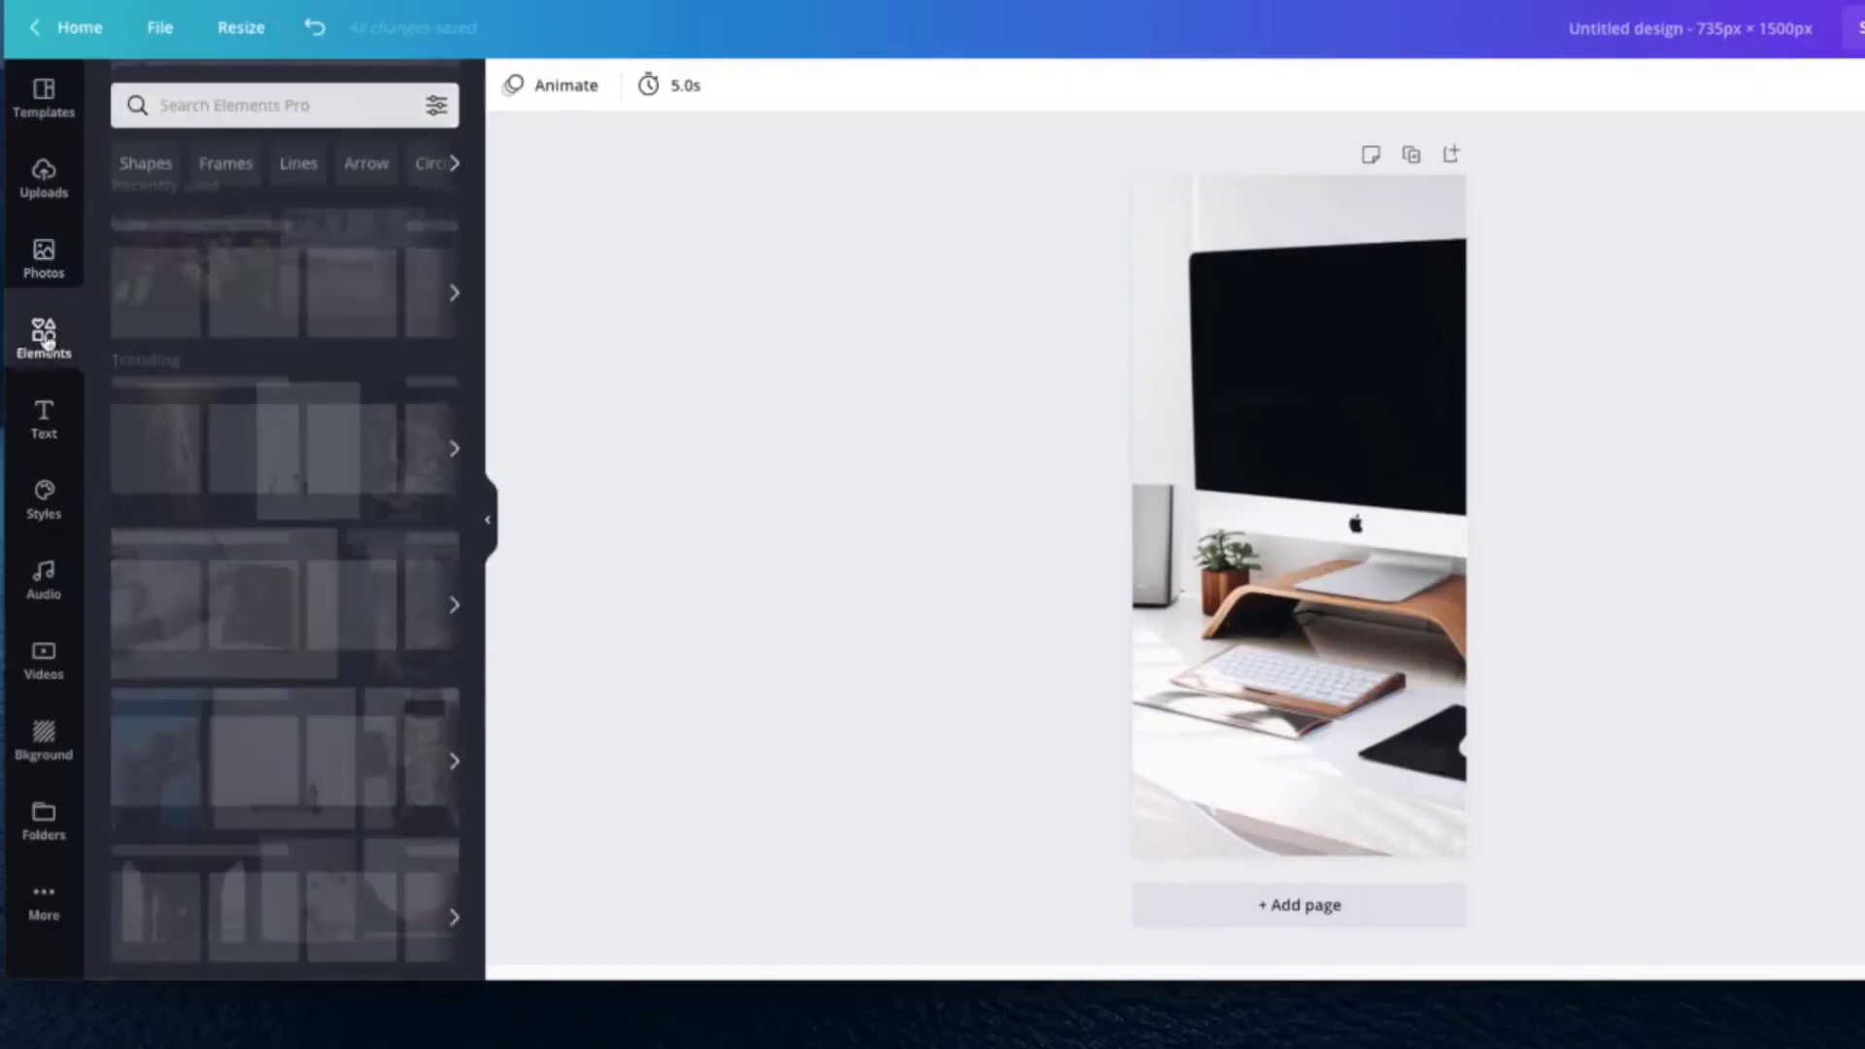
mouse_move(139, 274)
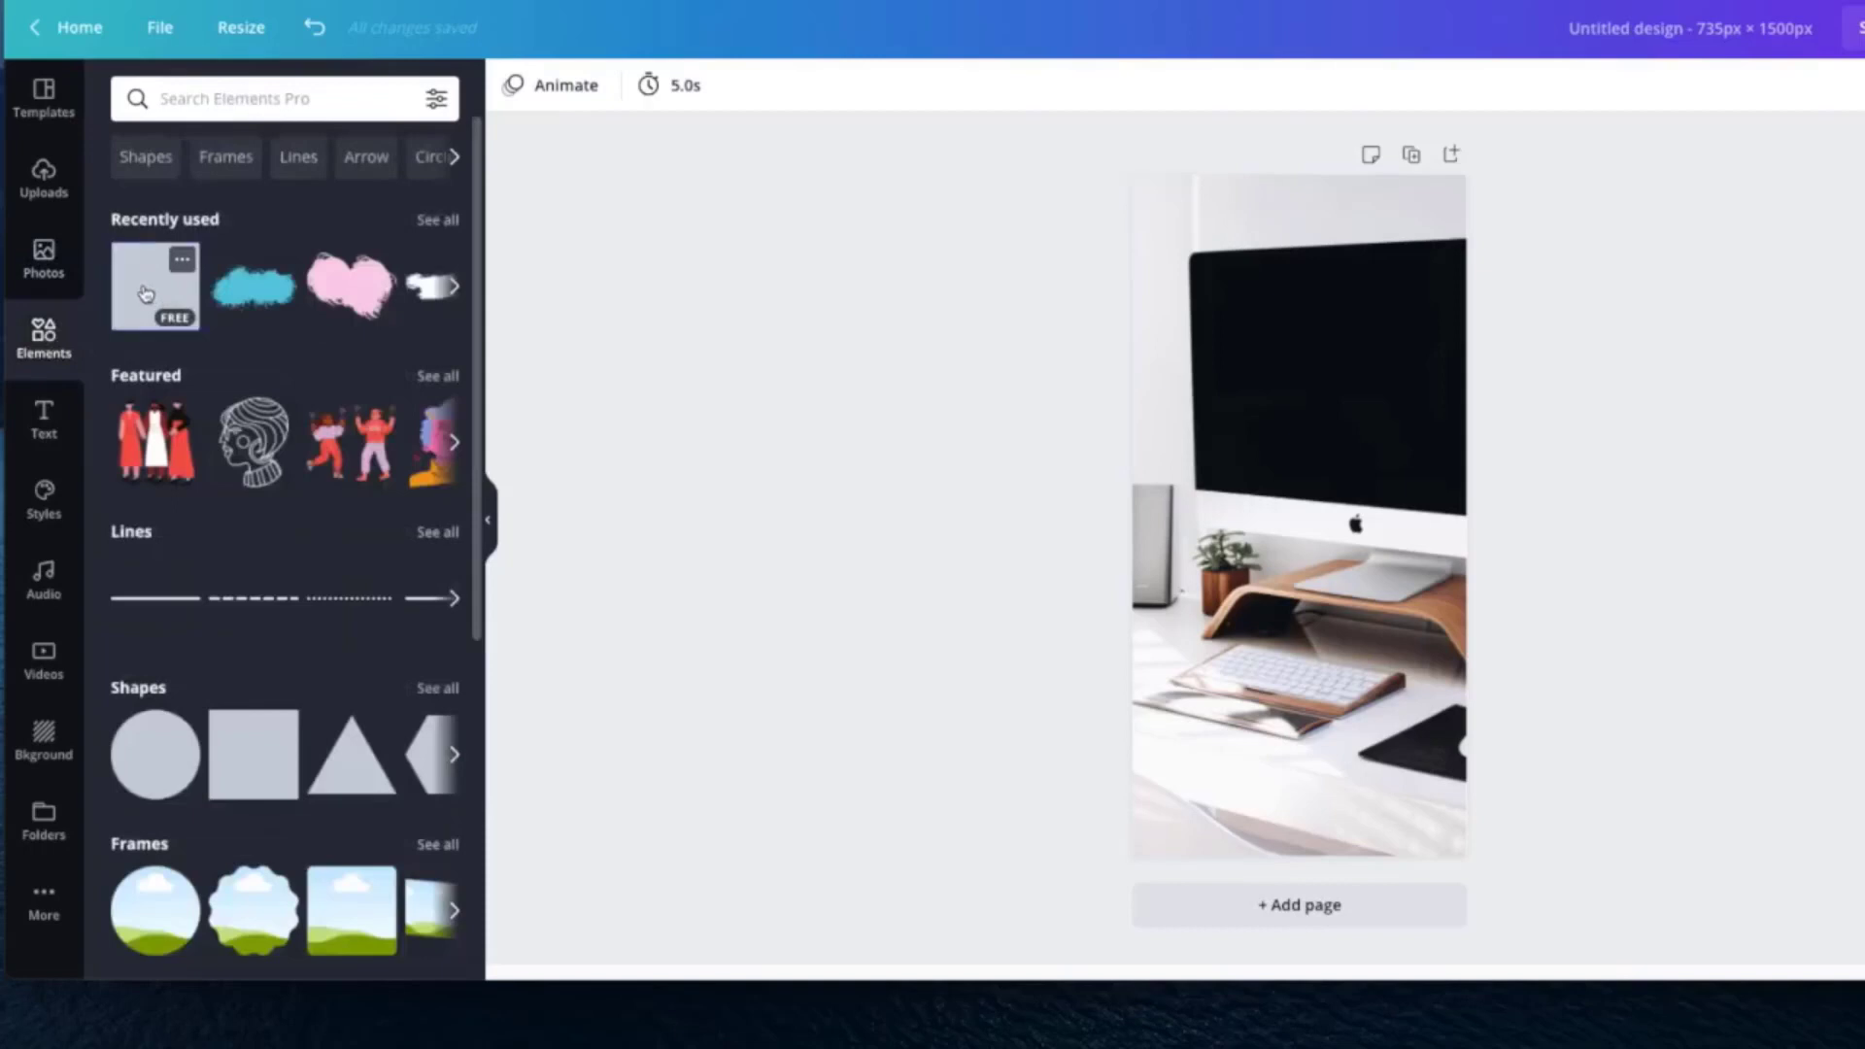
left_click(146, 293)
left_click(1331, 498)
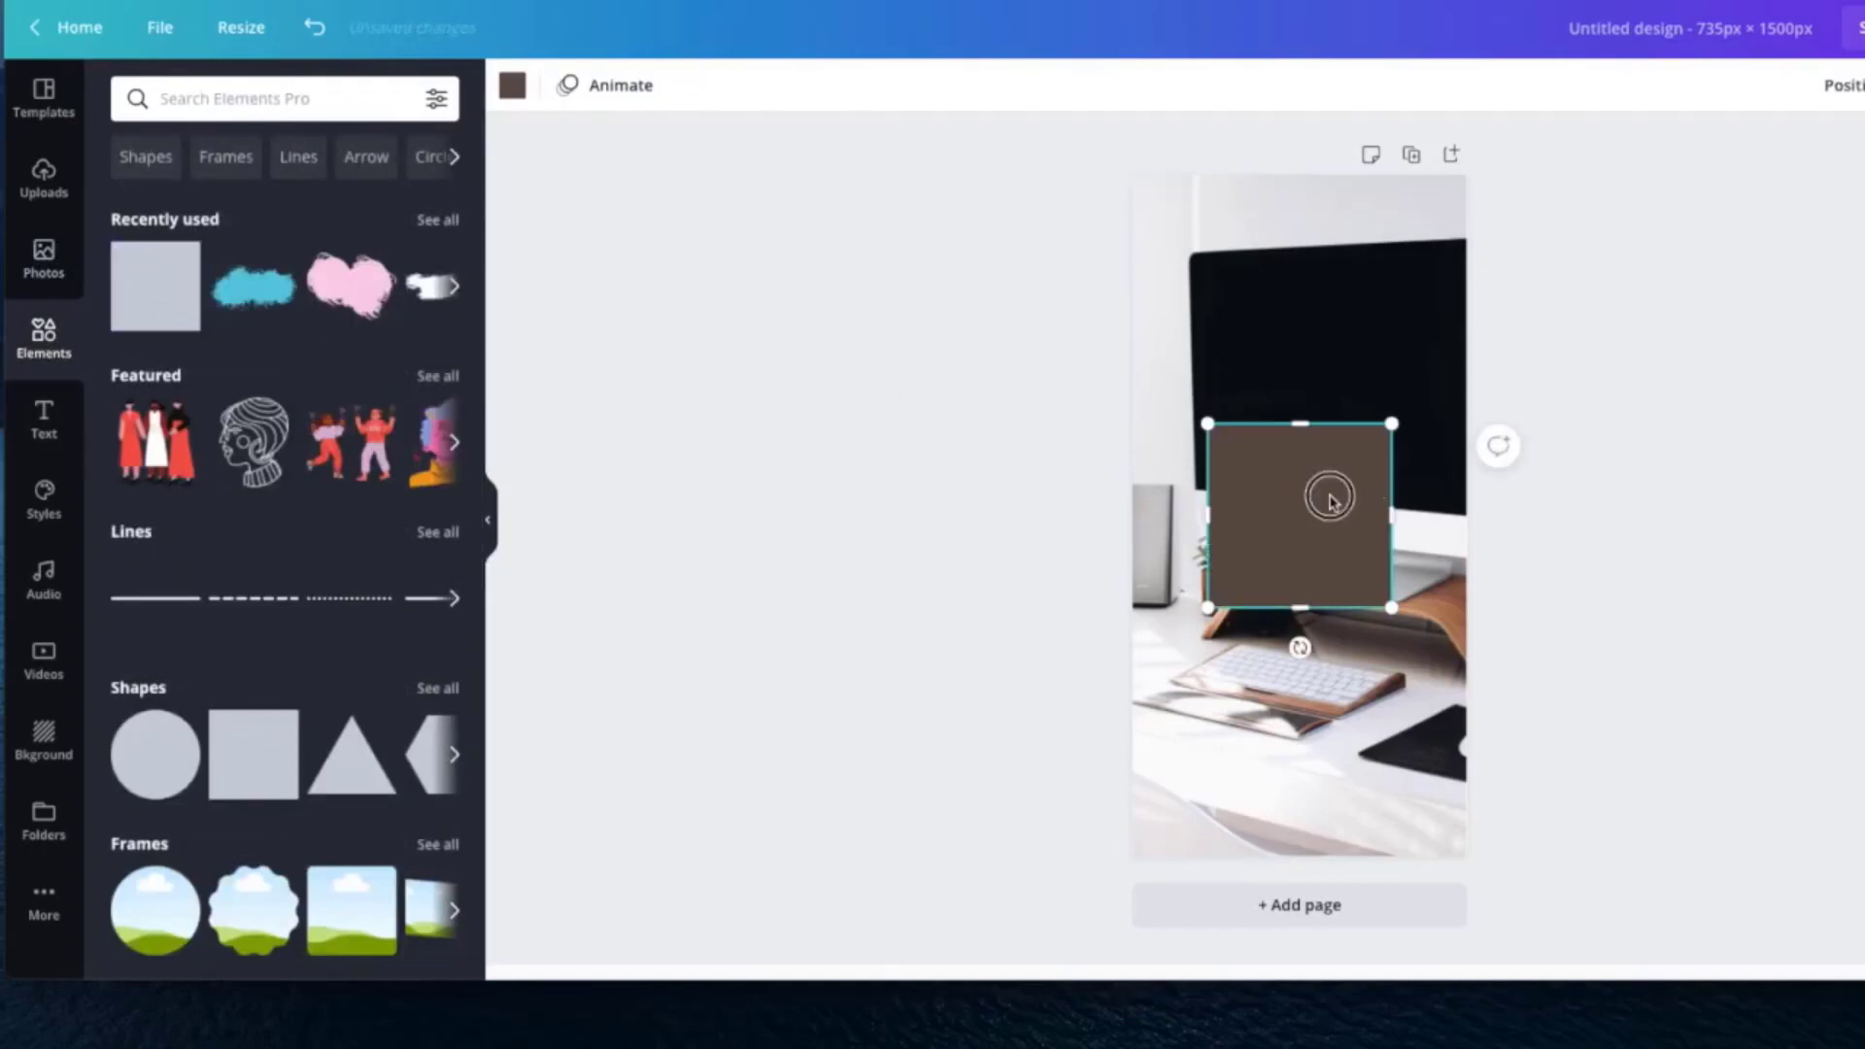
left_click_drag(1331, 498, 1276, 280)
left_click_drag(1339, 389, 1474, 479)
left_click(1387, 651)
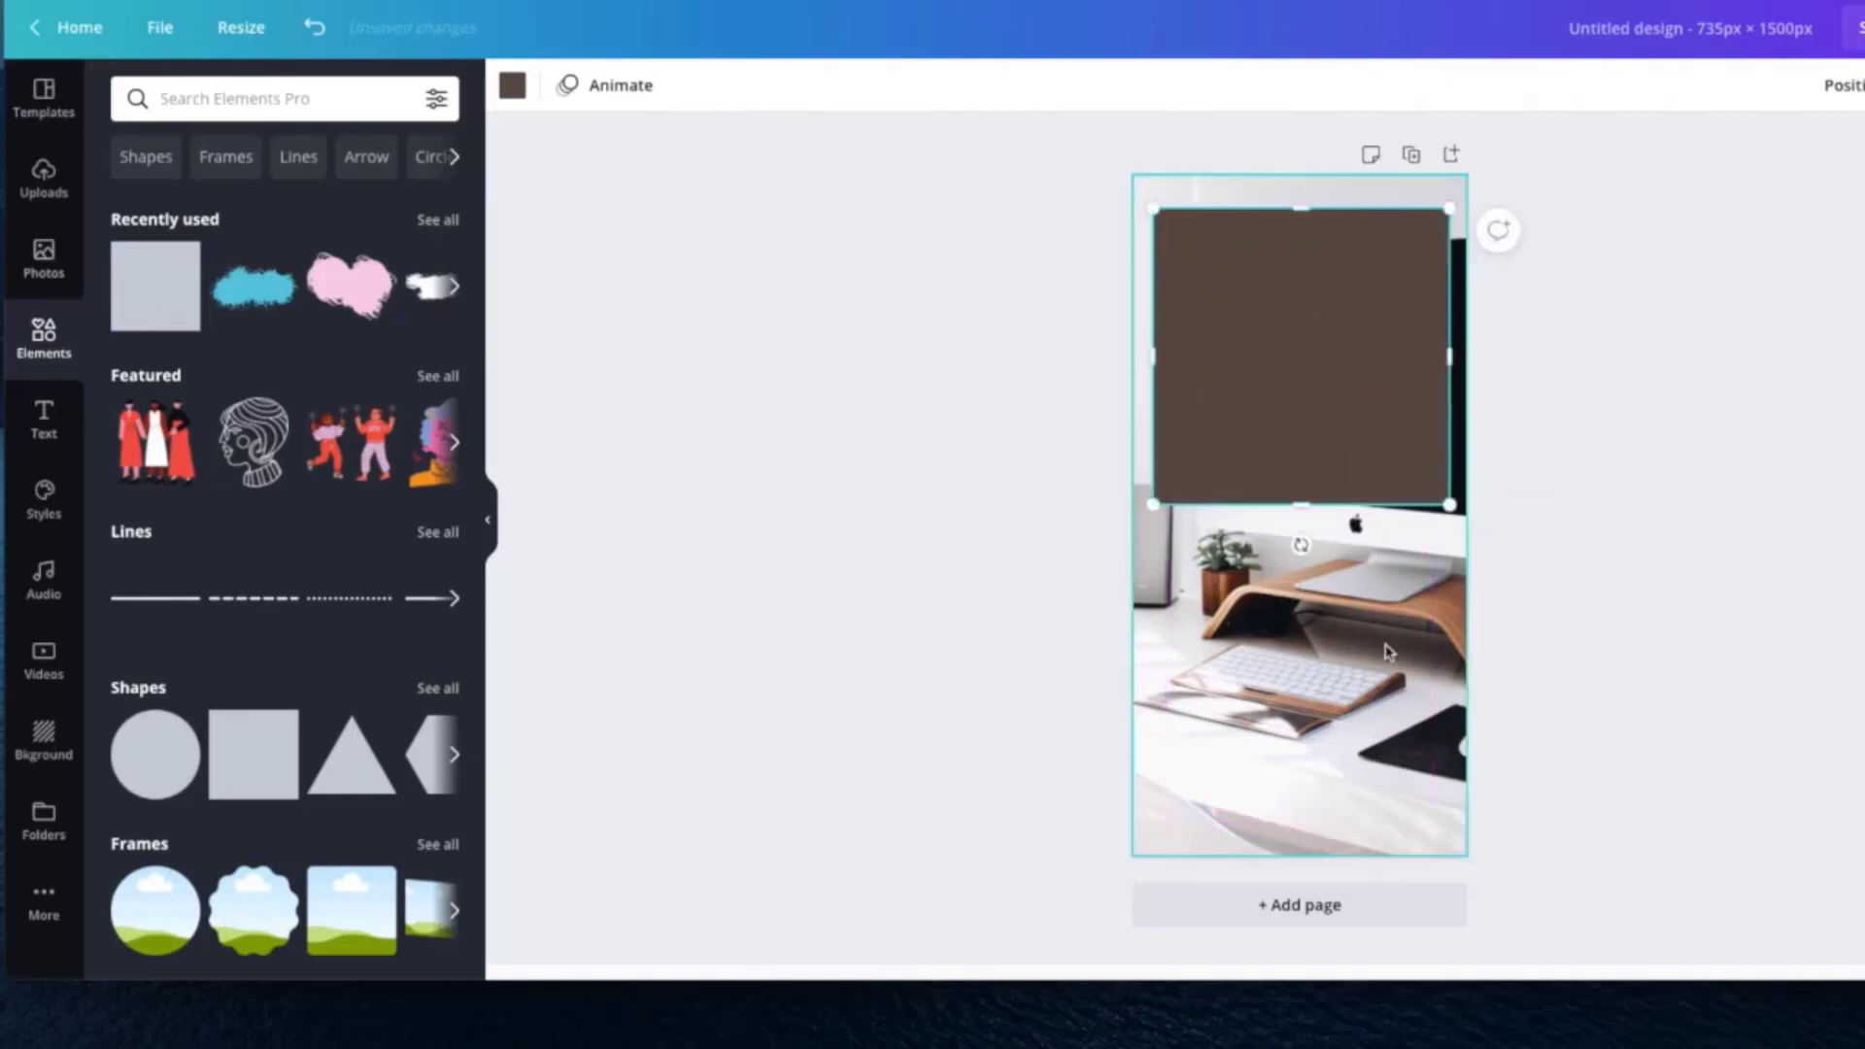
left_click_drag(1286, 374, 1295, 367)
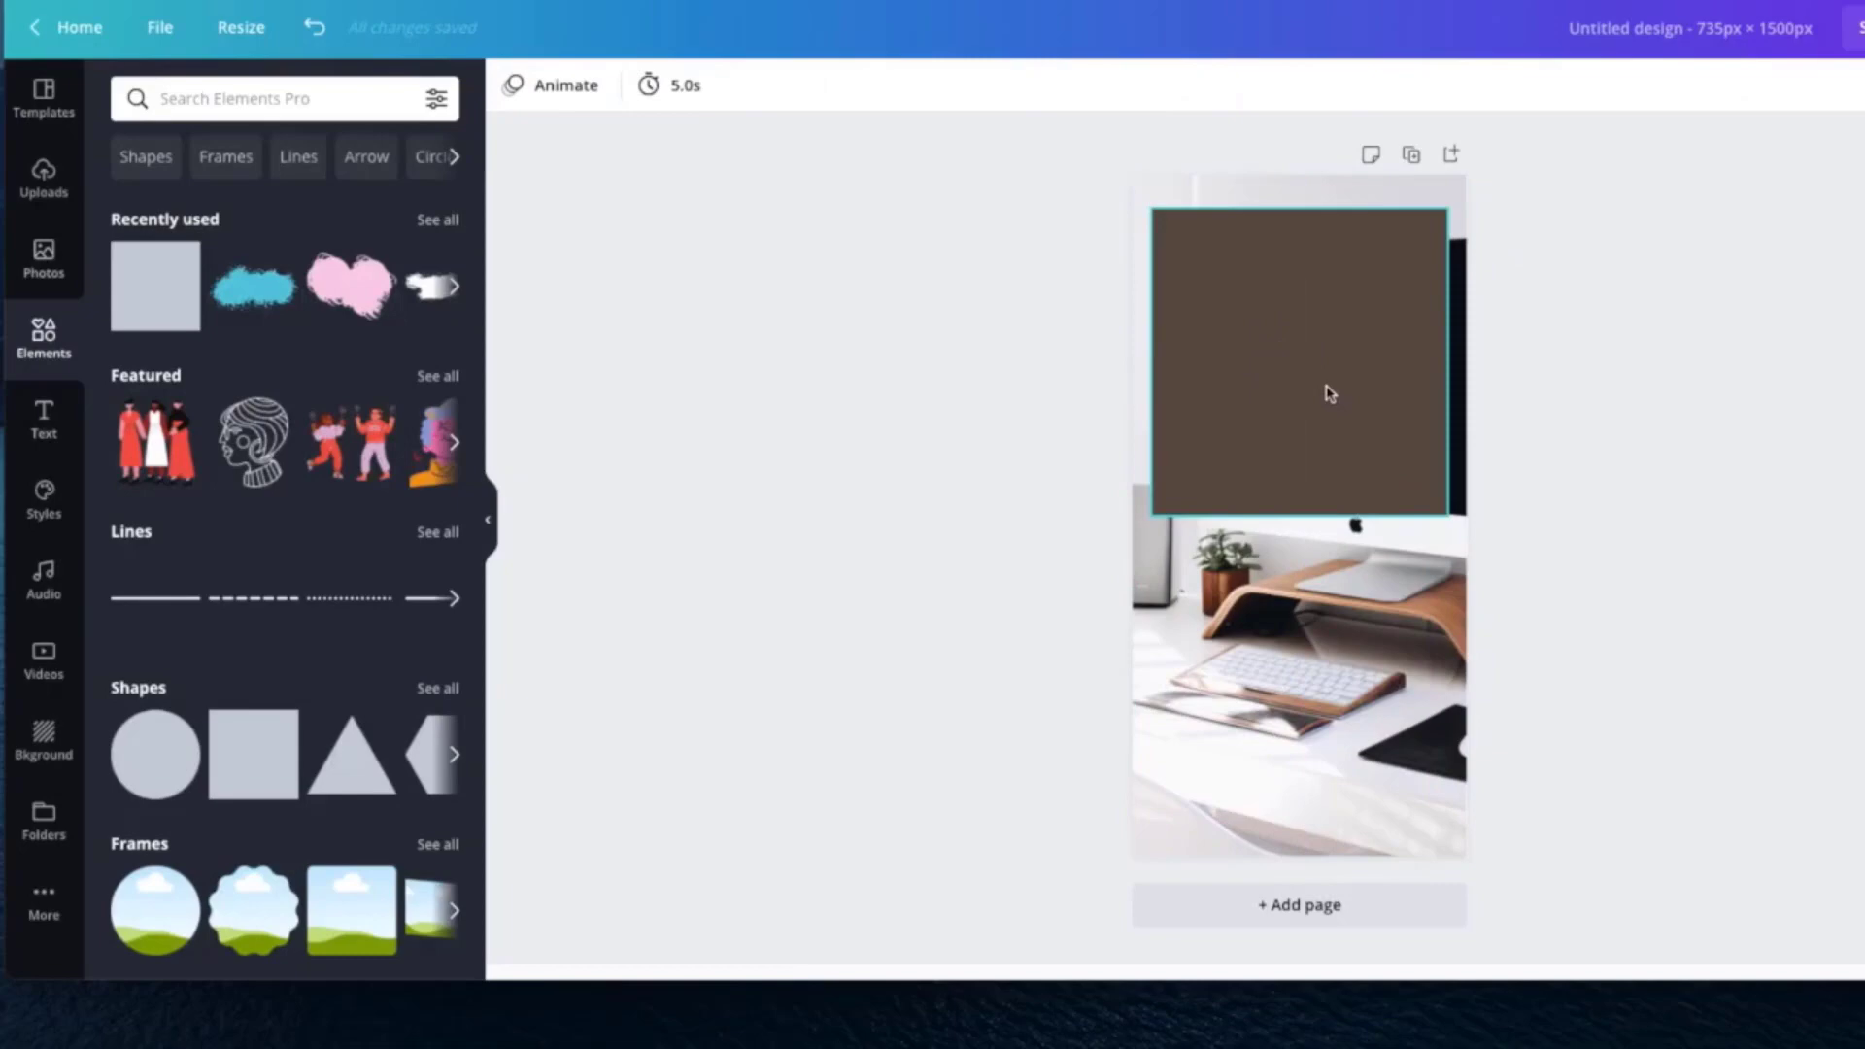
Step: Recolor the square with the near-black photo color and set its transparency to 64
left_click(1330, 393)
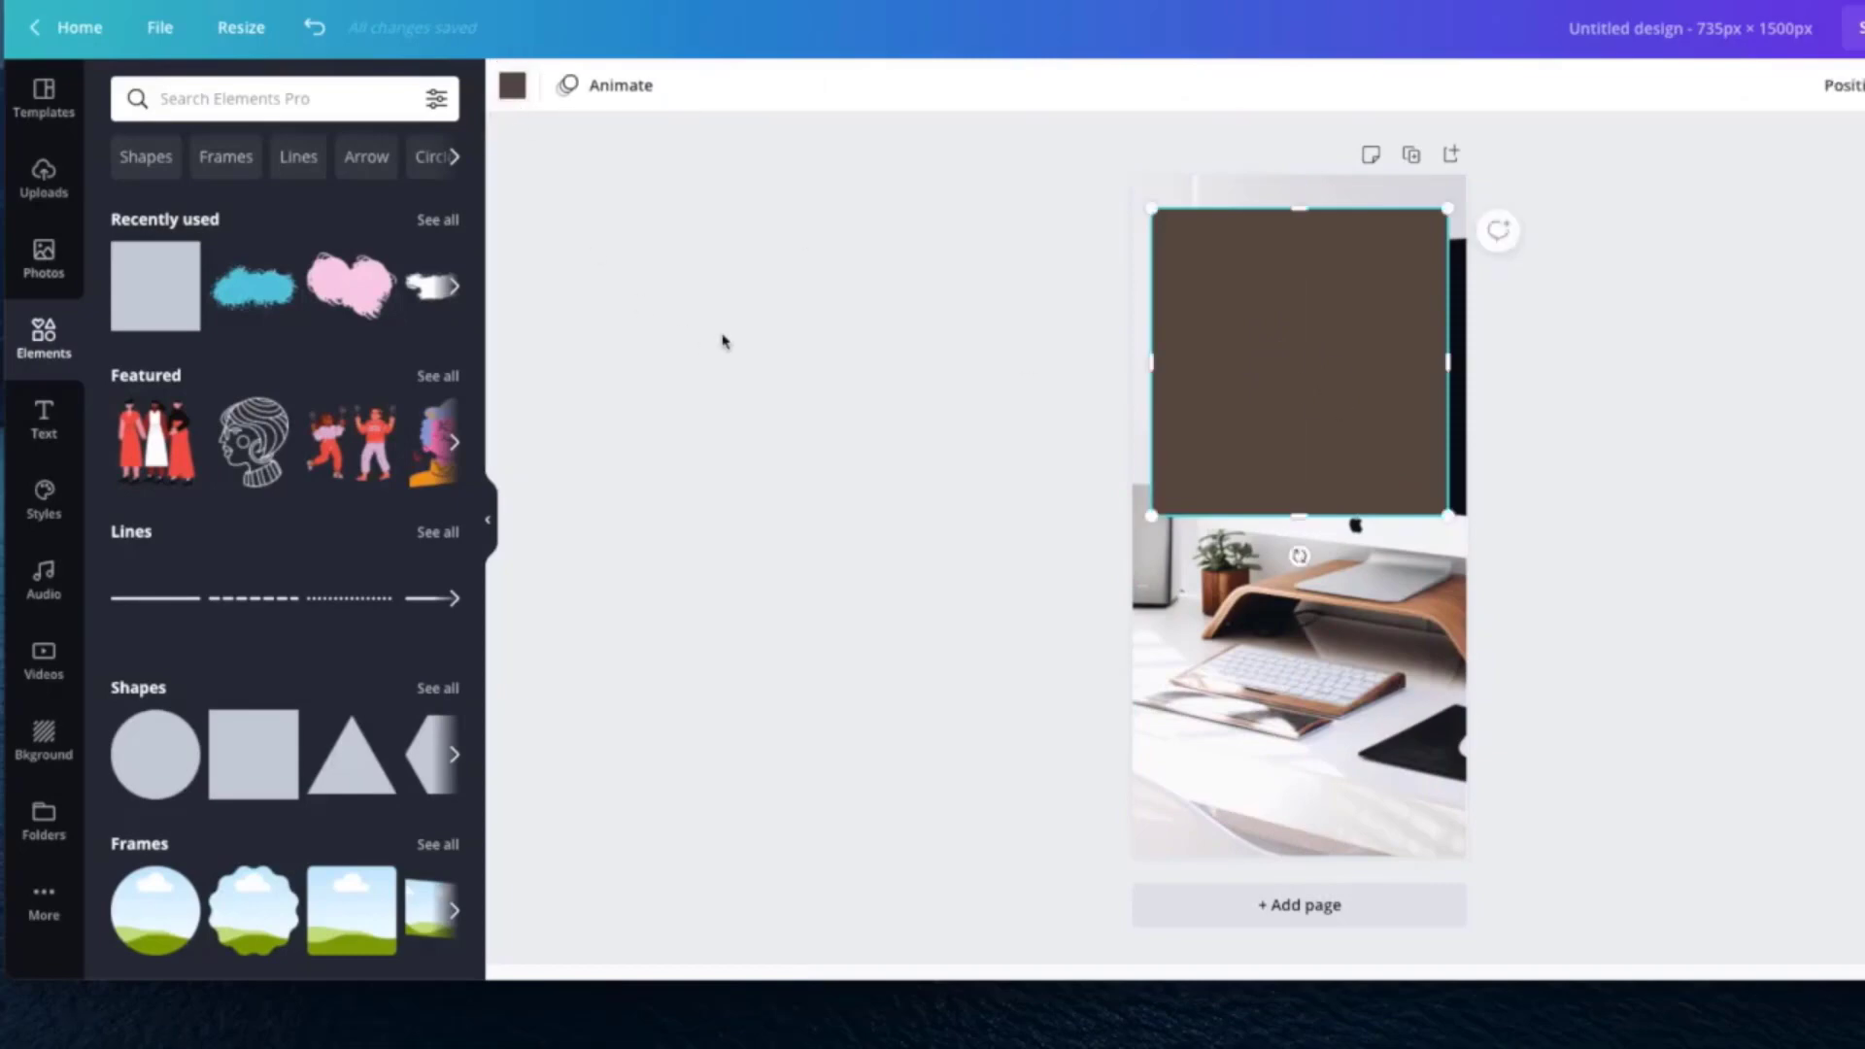
left_click(512, 85)
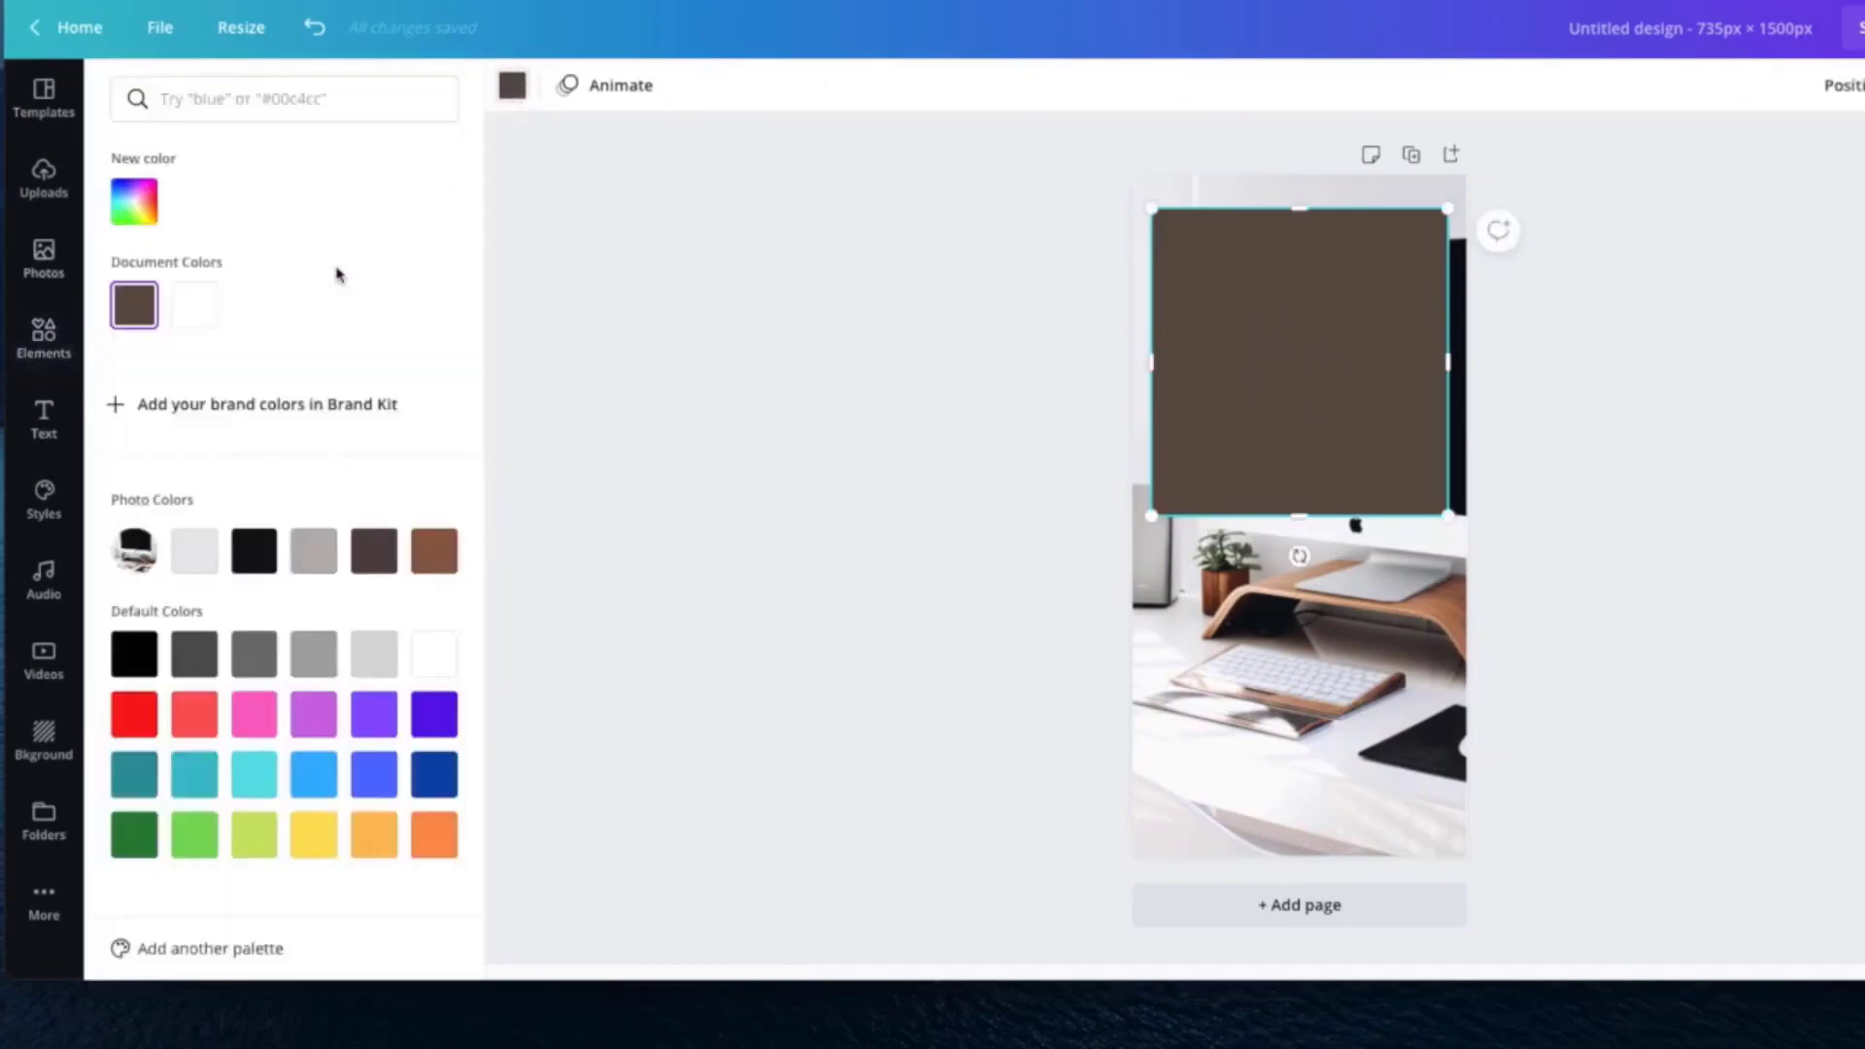
left_click(245, 561)
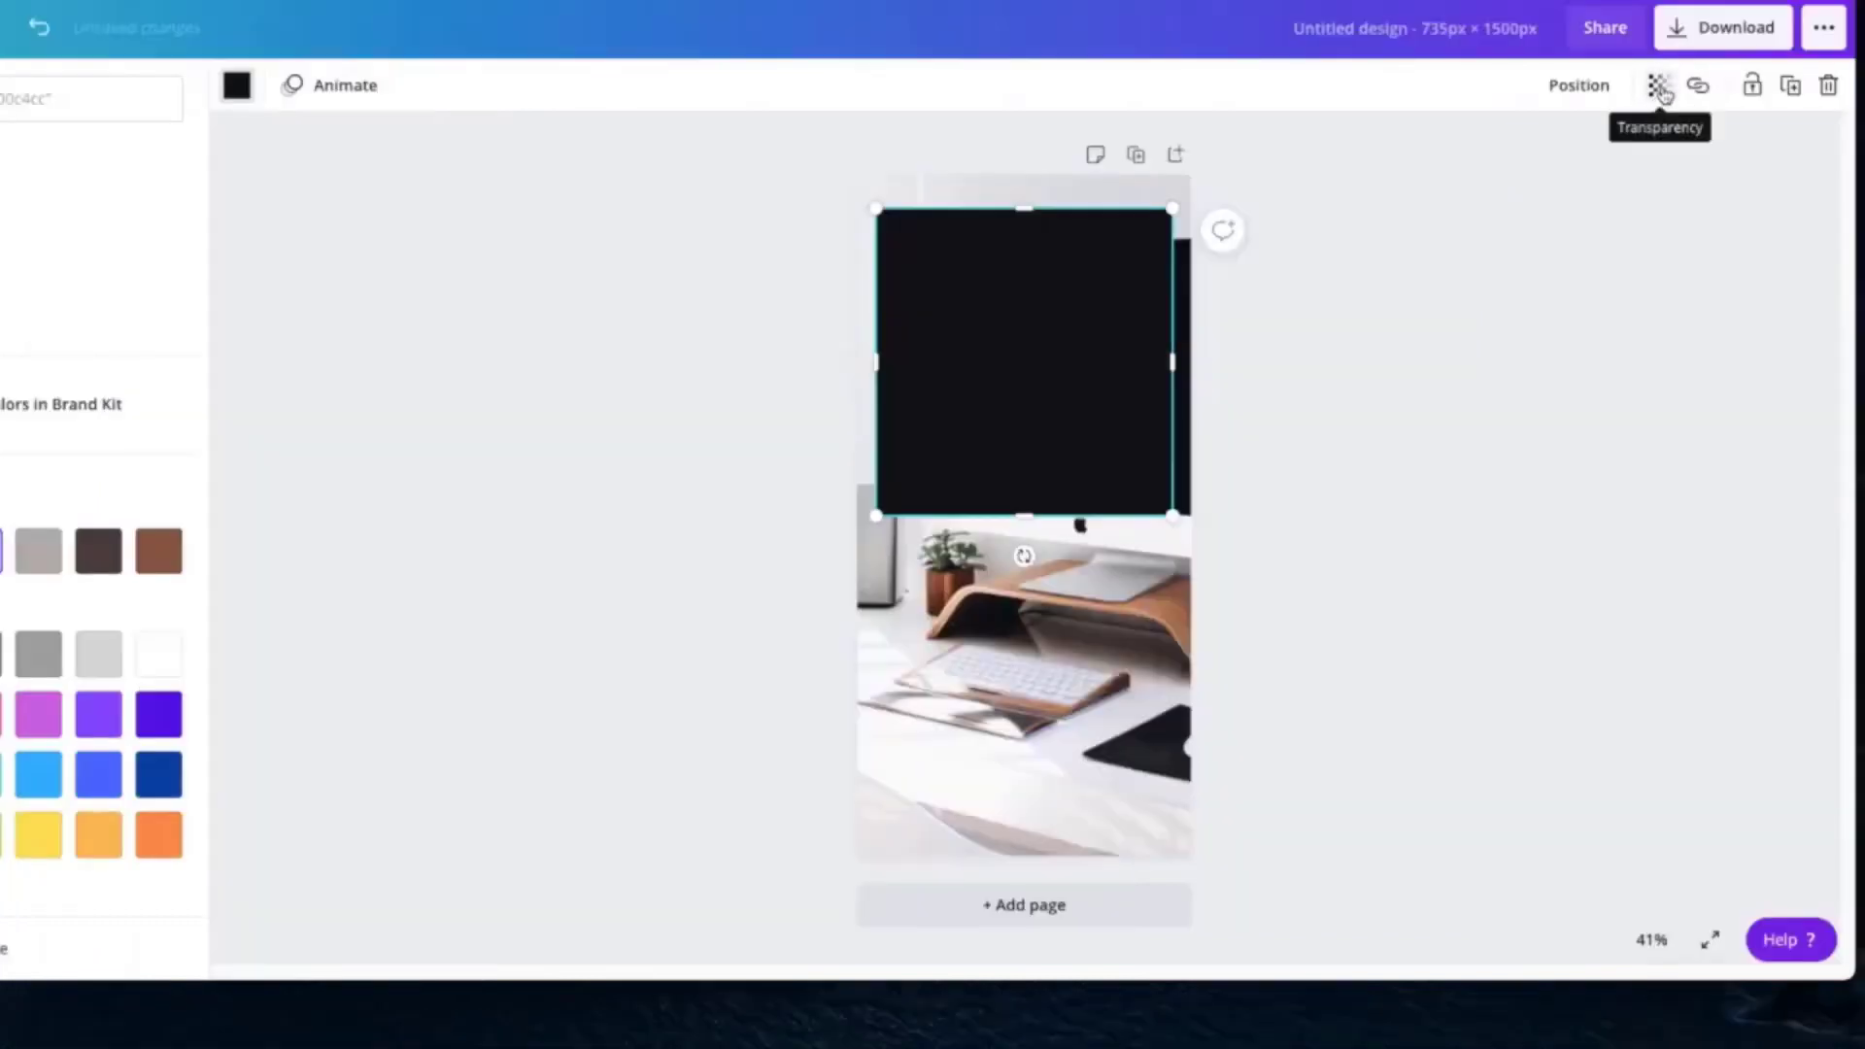
left_click(1660, 88)
left_click_drag(1587, 151, 1536, 153)
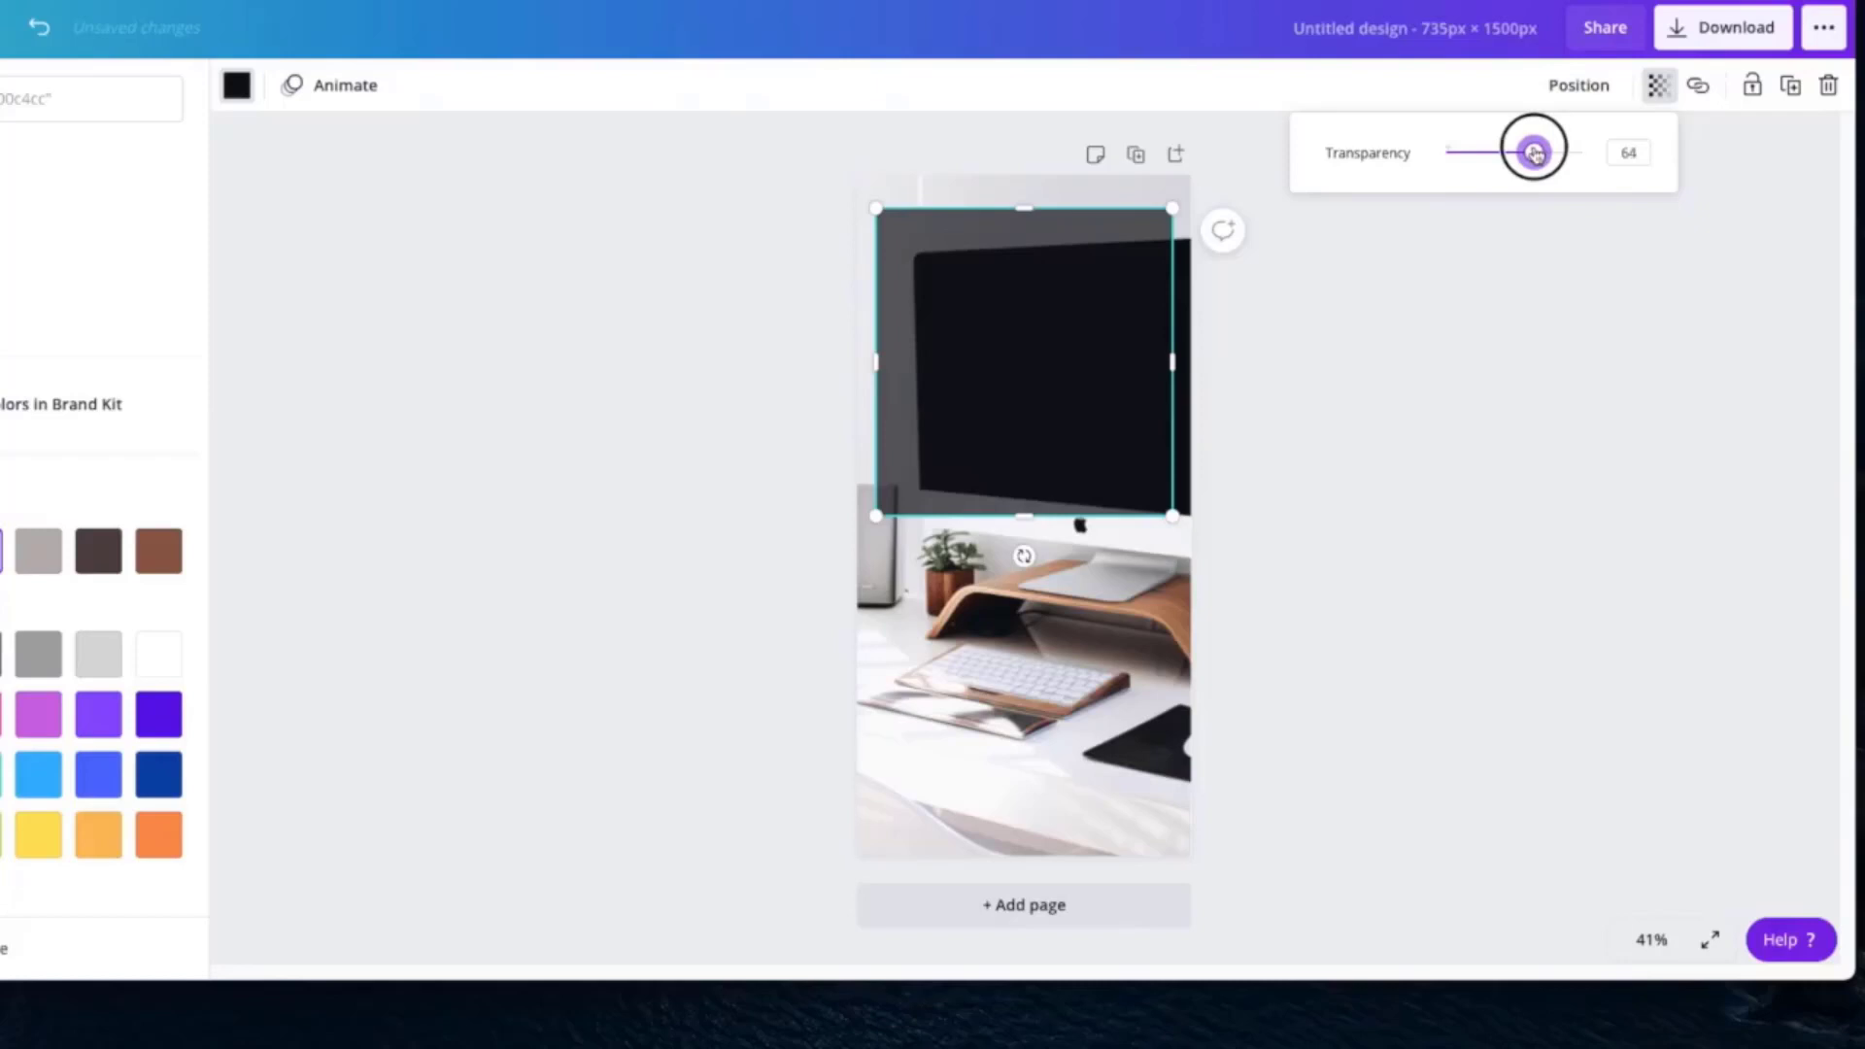
left_click(1508, 413)
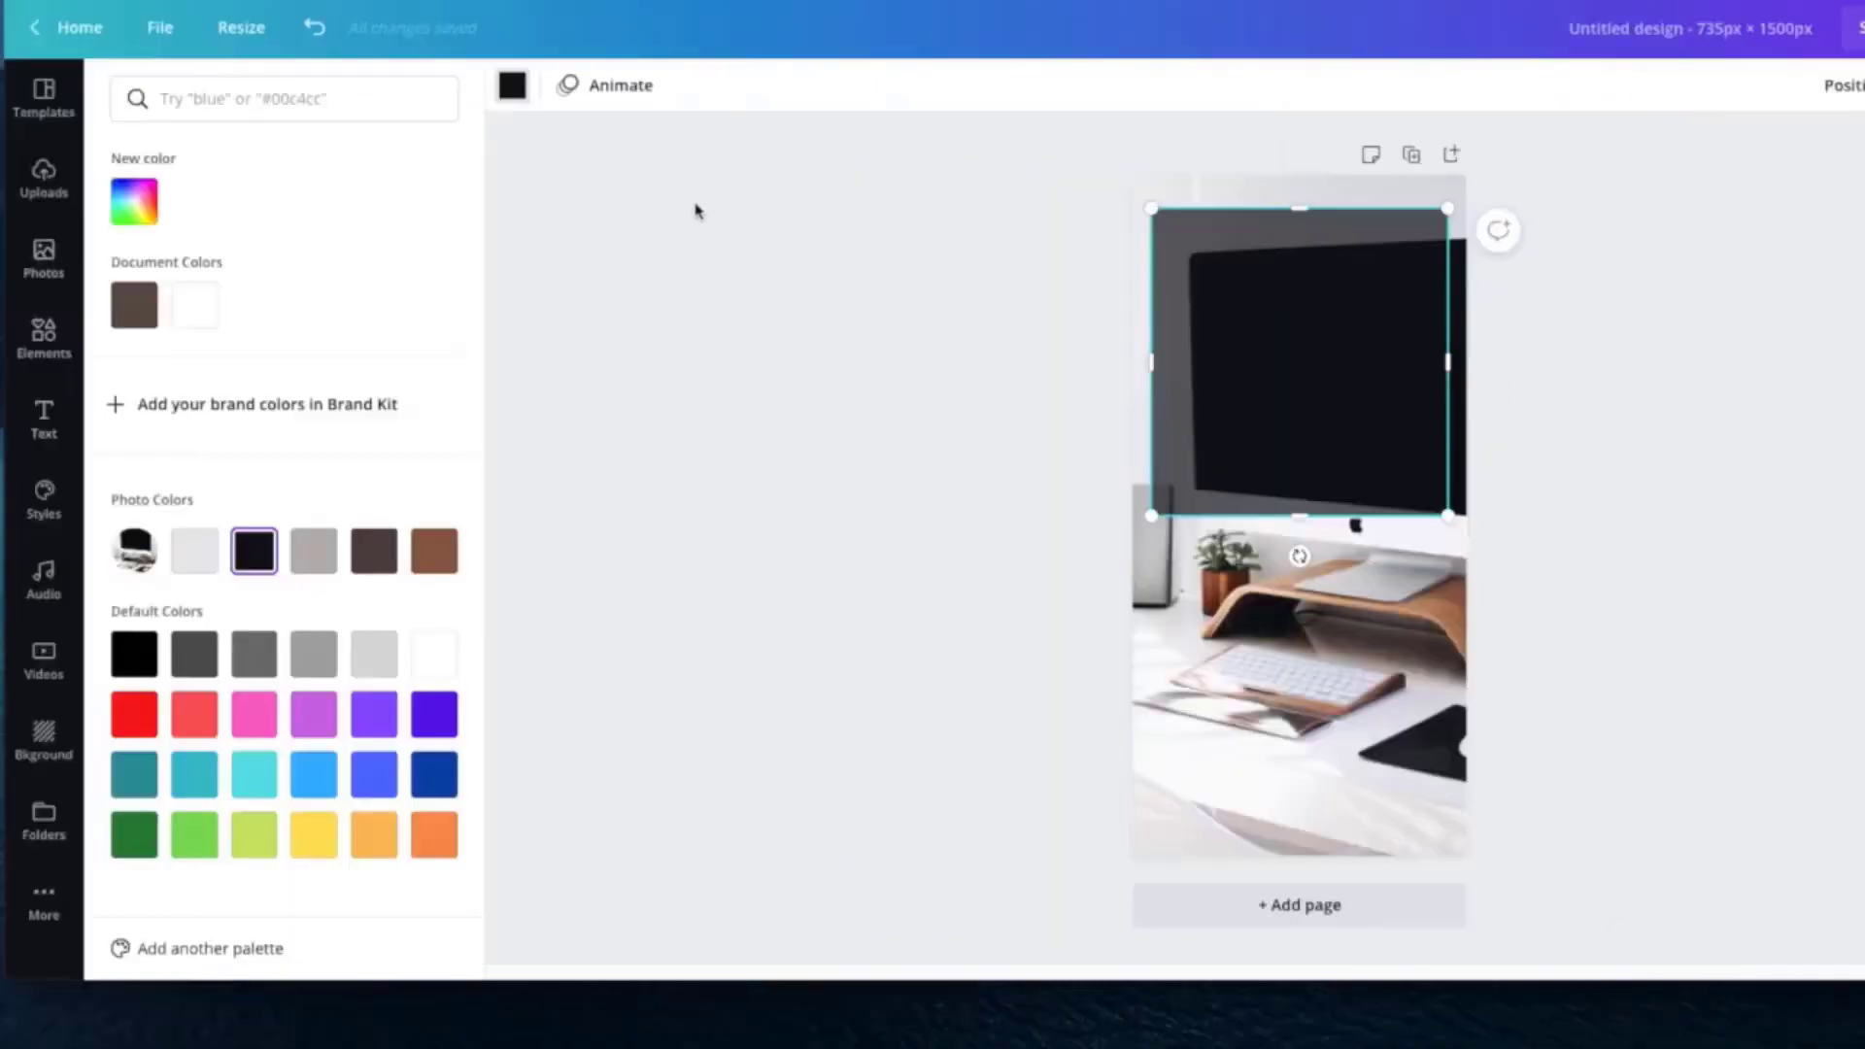
left_click(728, 320)
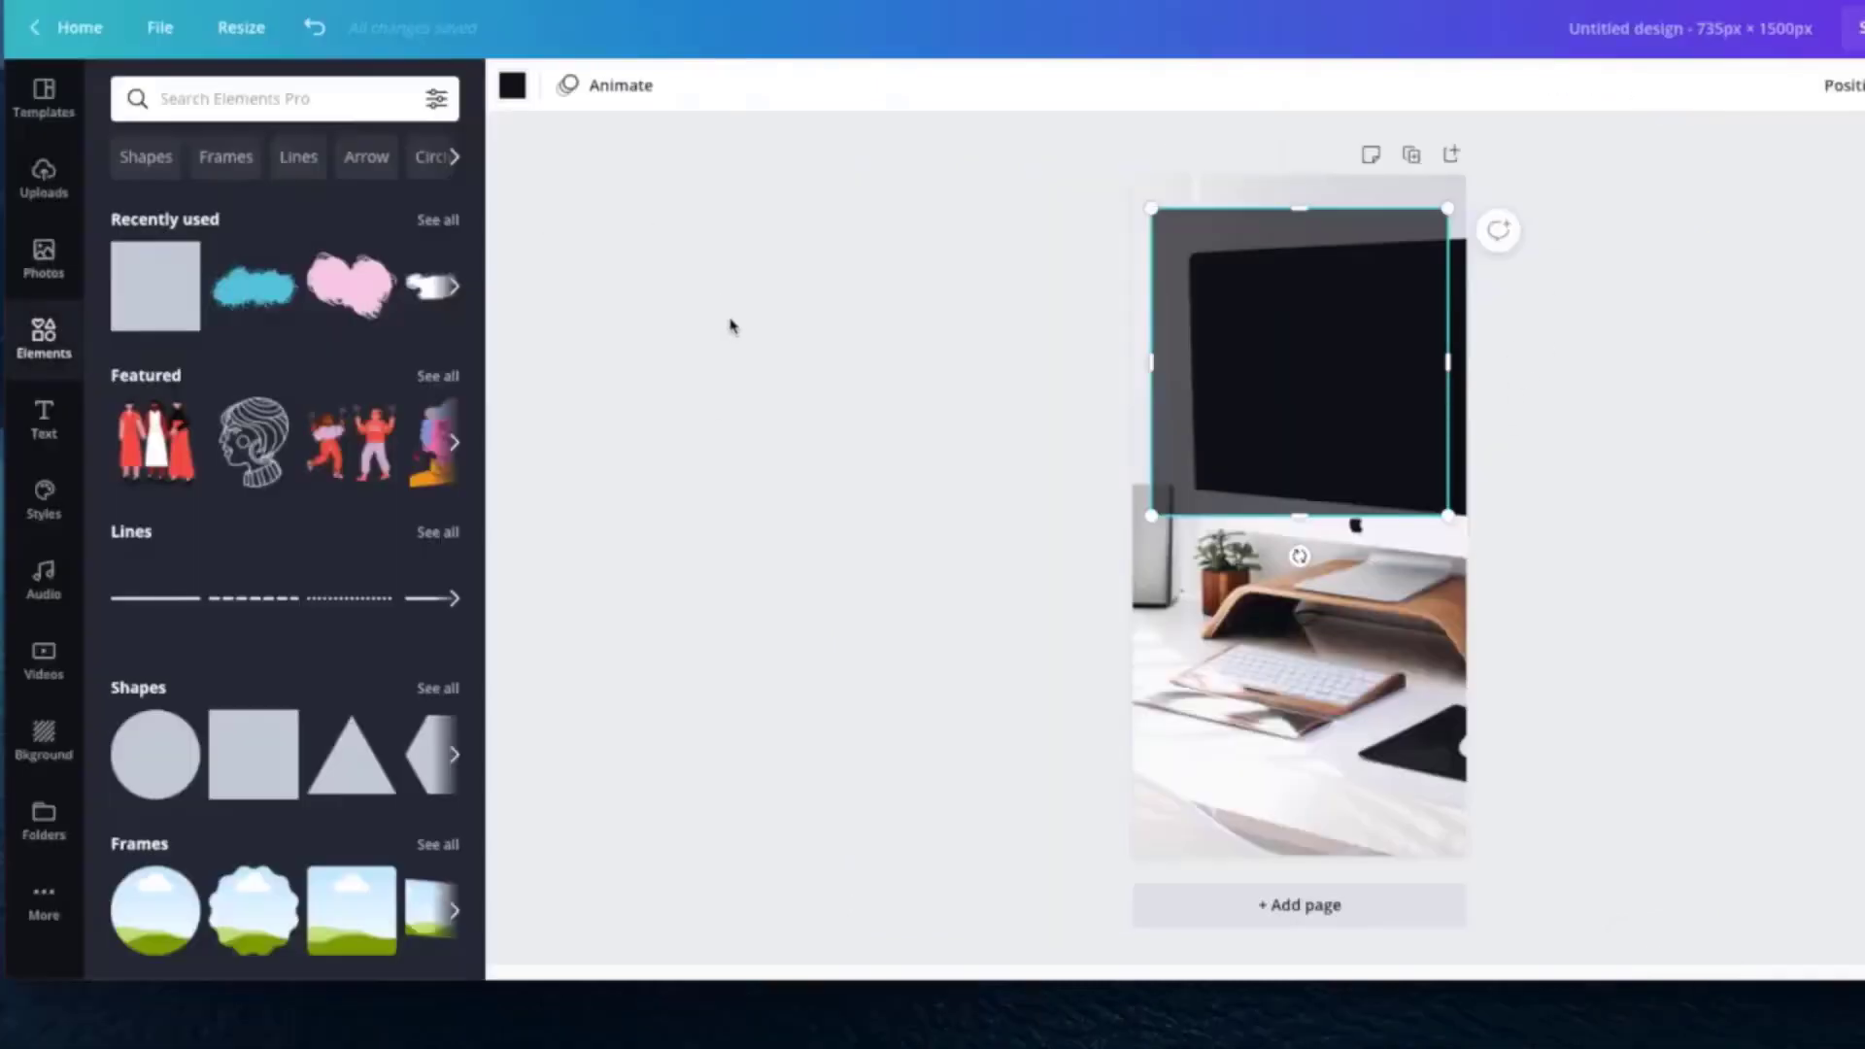
Step: Add a heading text box to the page and browse the ready-made font combinations
left_click(44, 425)
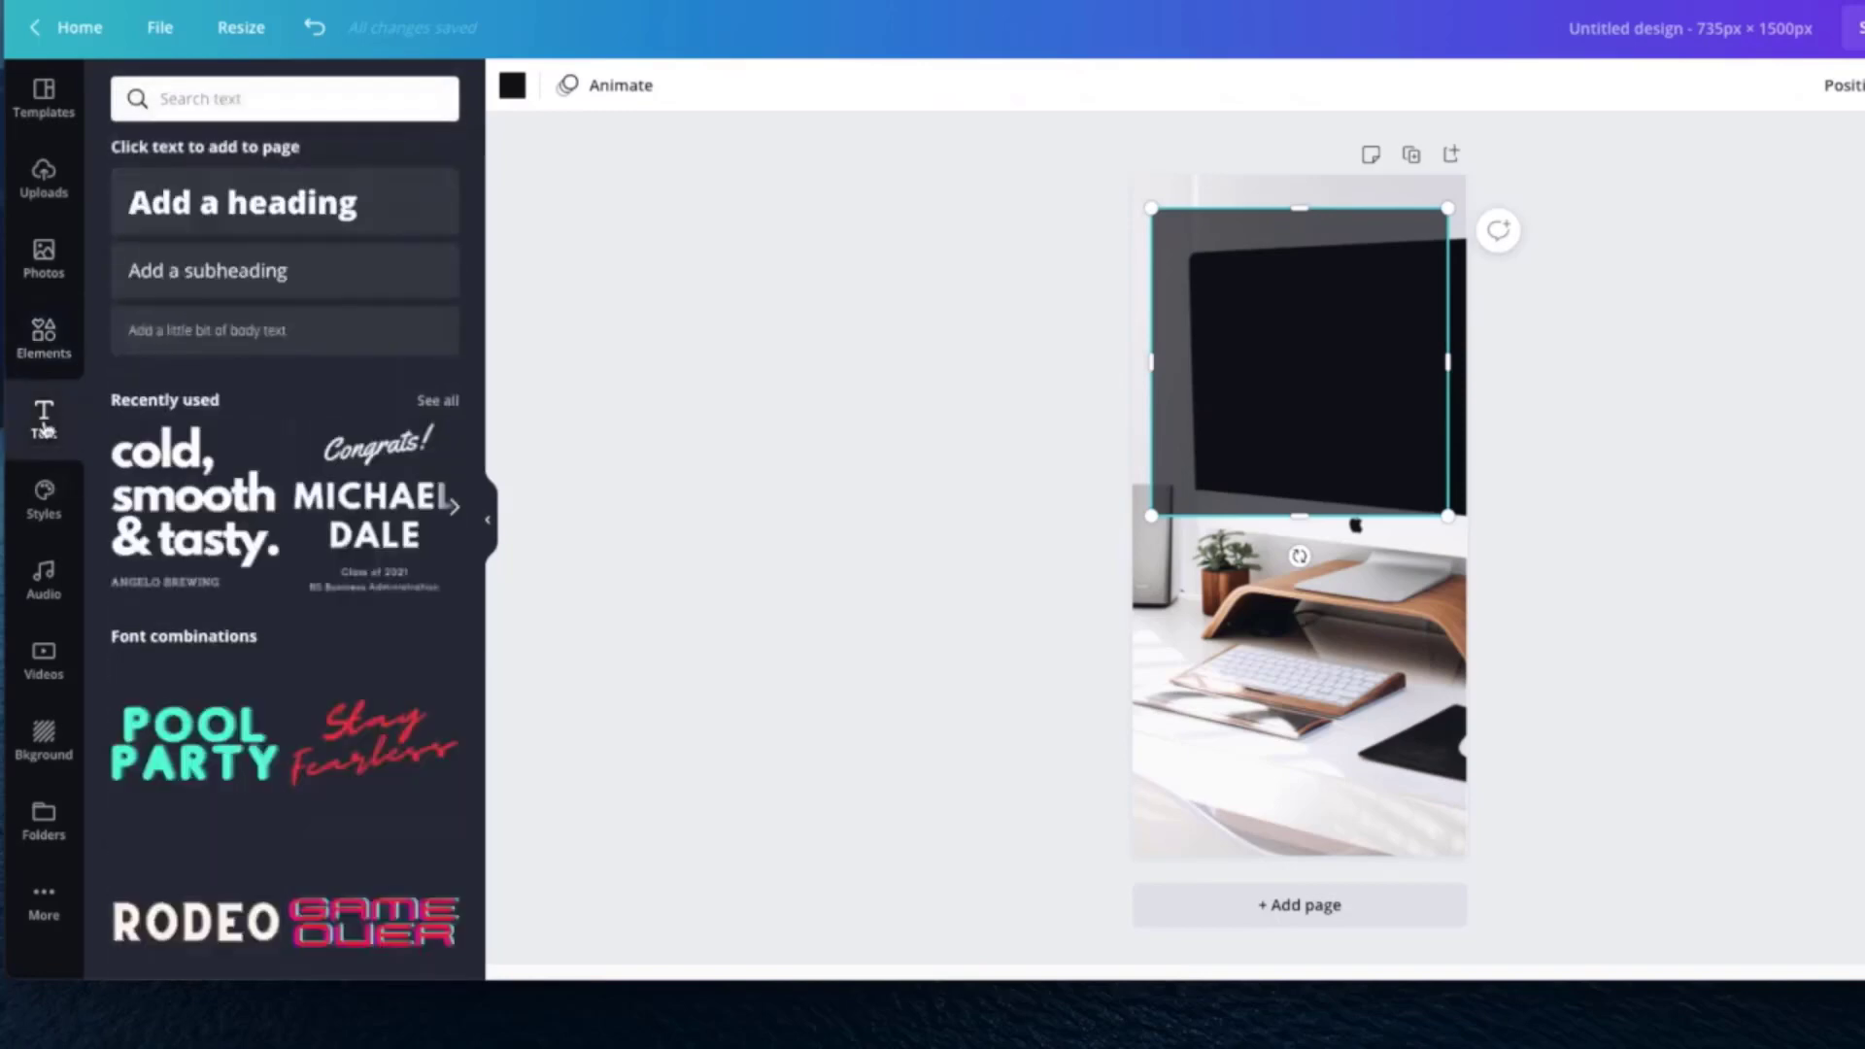
left_click(314, 202)
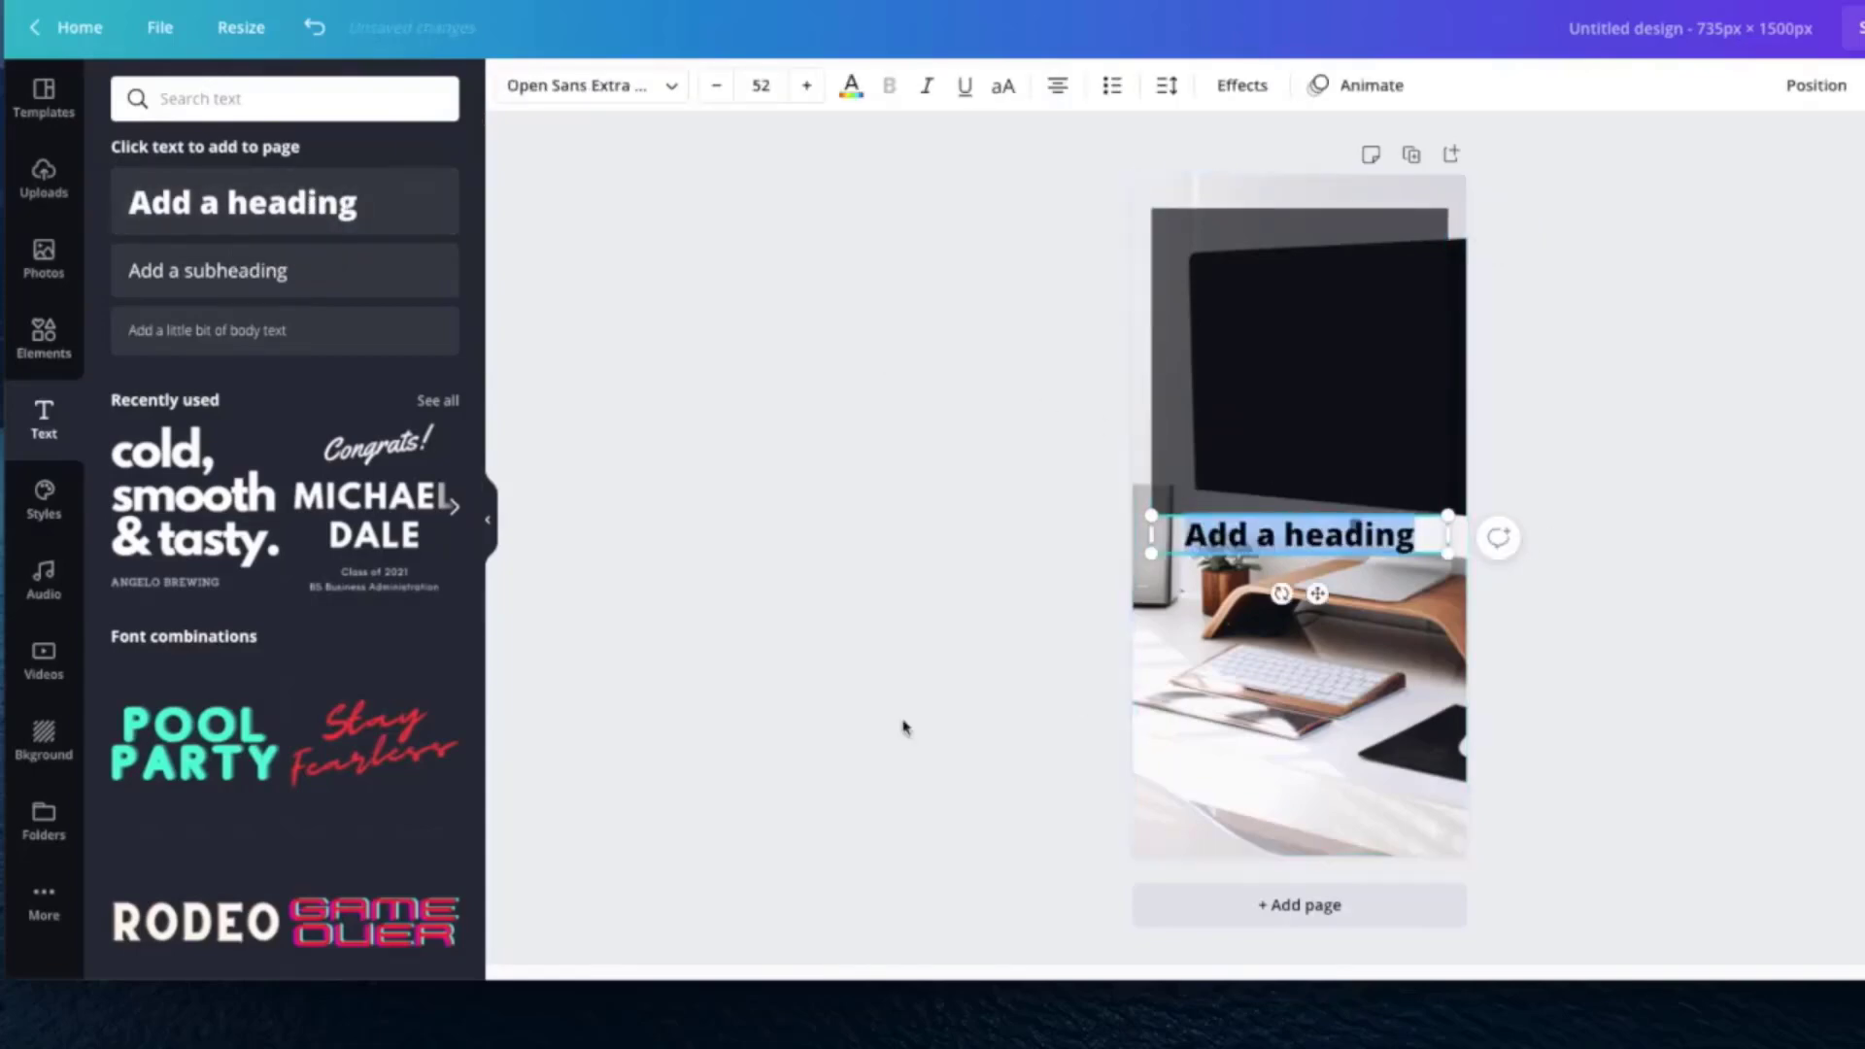
left_click_drag(476, 447, 496, 675)
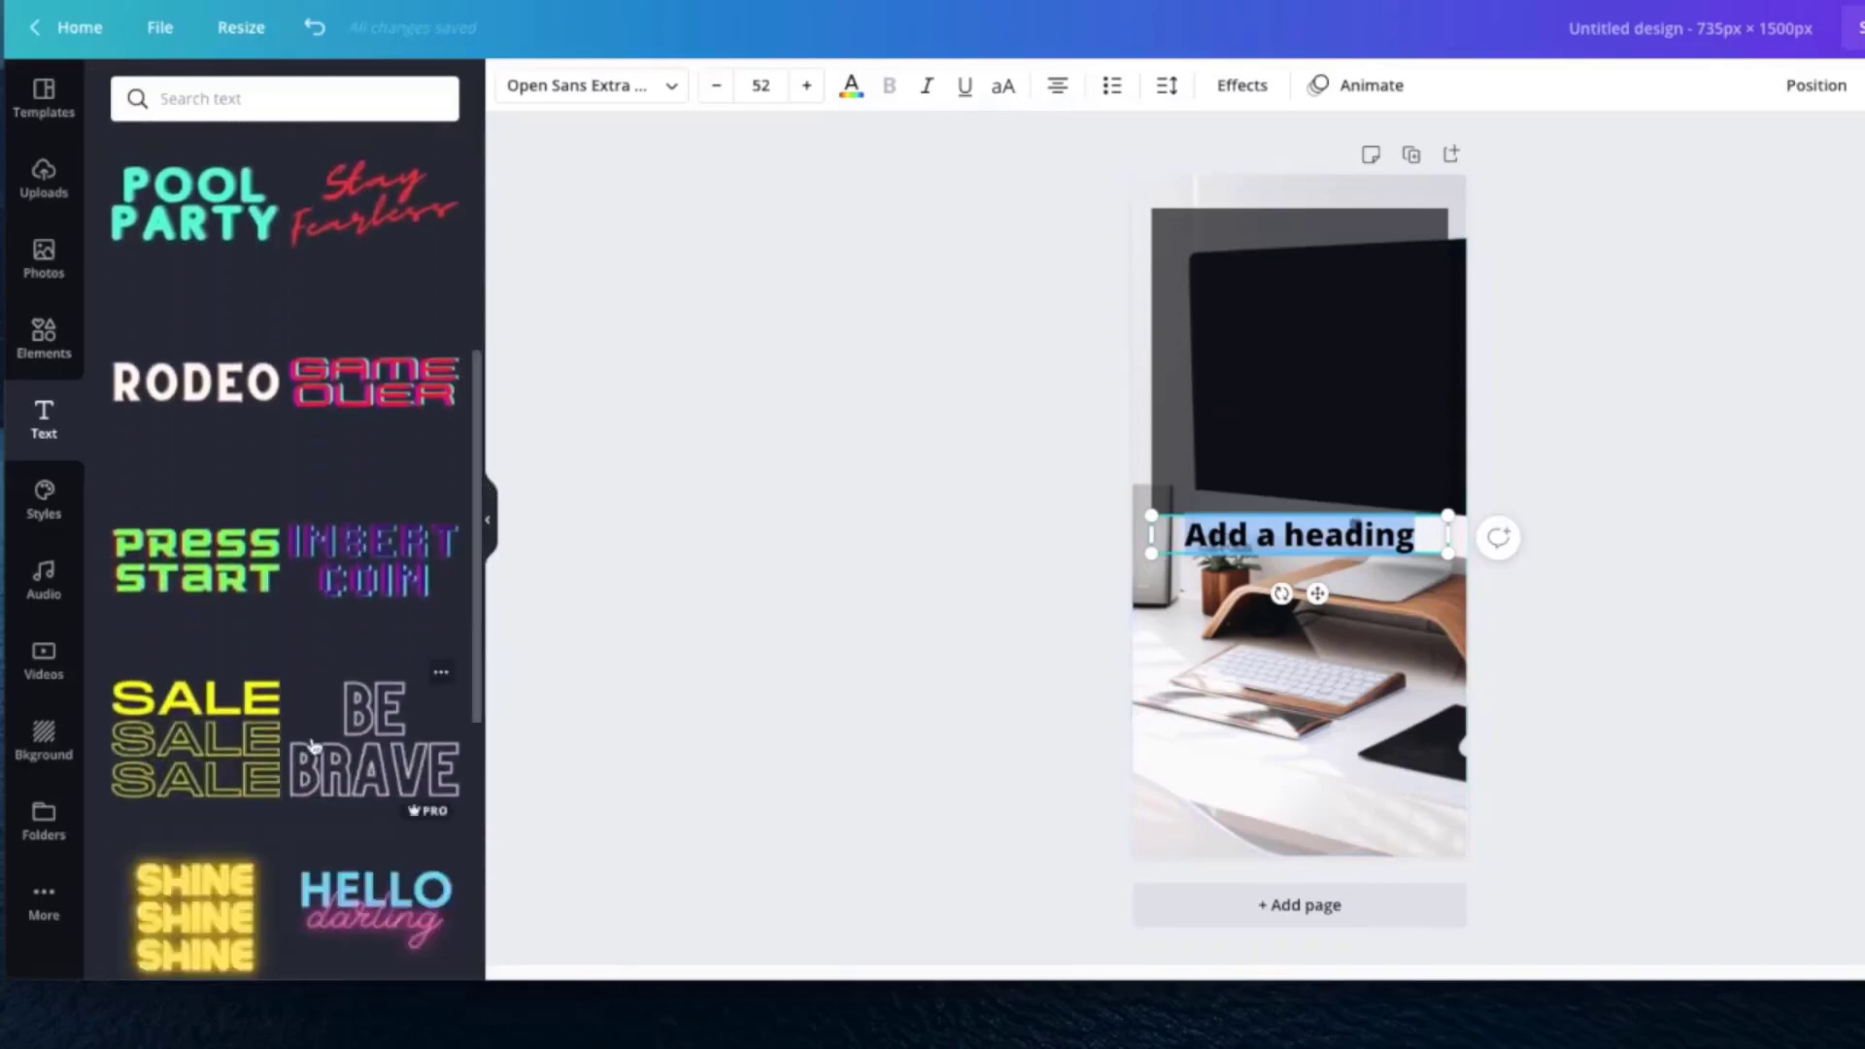
scroll(372, 744, "down", 6)
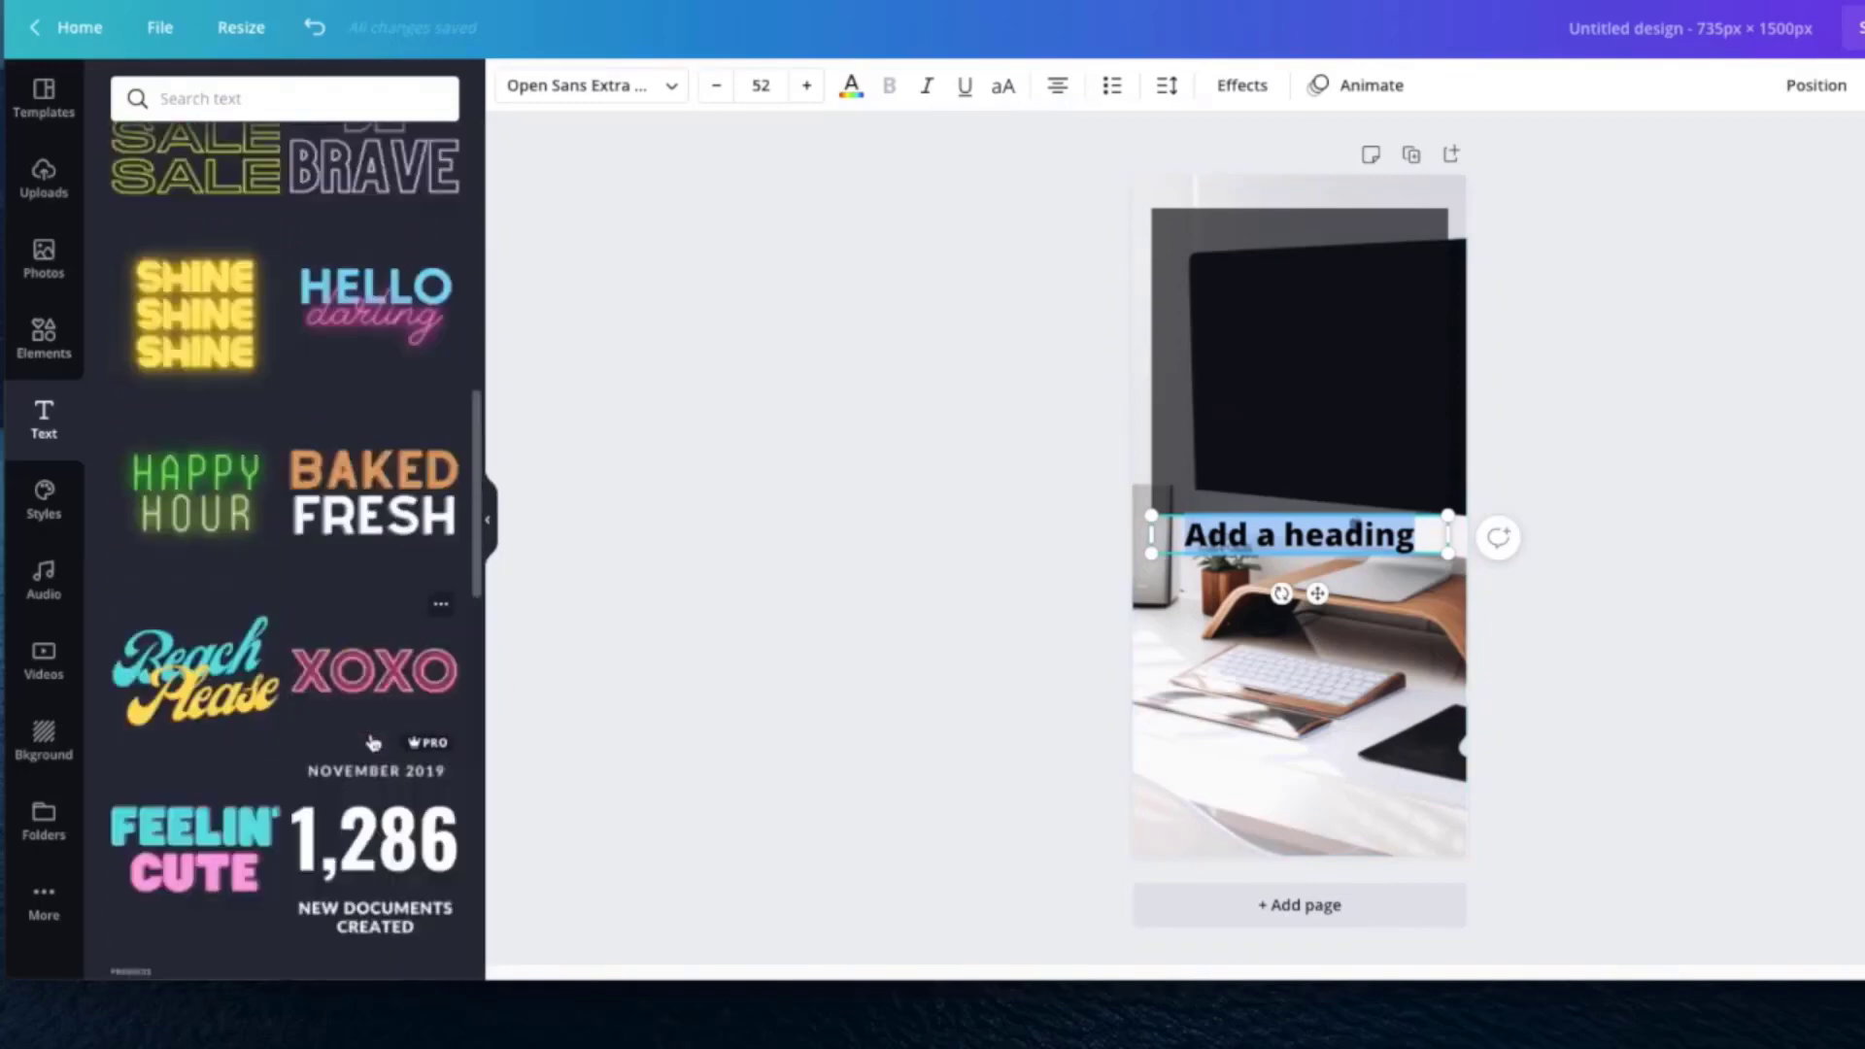
scroll(372, 743, "down", 2)
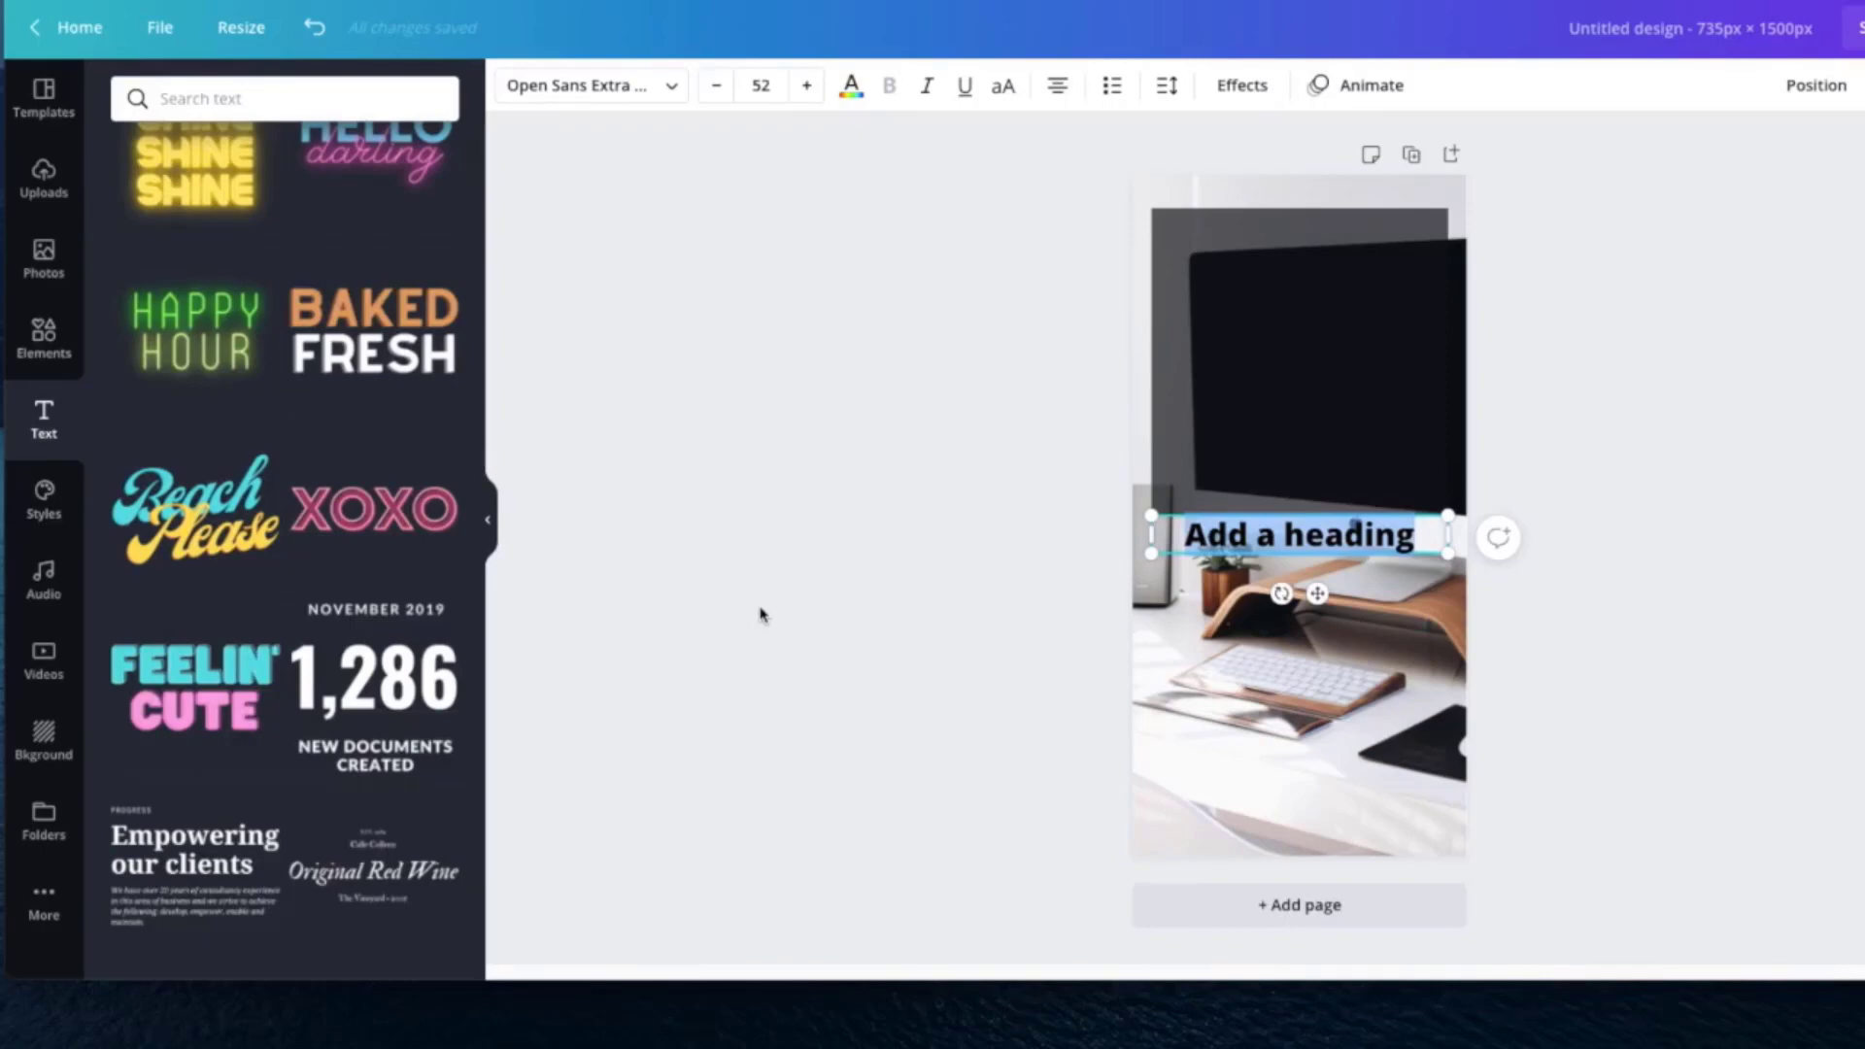
Step: Move the heading just below the dark square and replace its text with "HOW TO GROW YOUR ONLINE BUSINESS"
left_click(1296, 537)
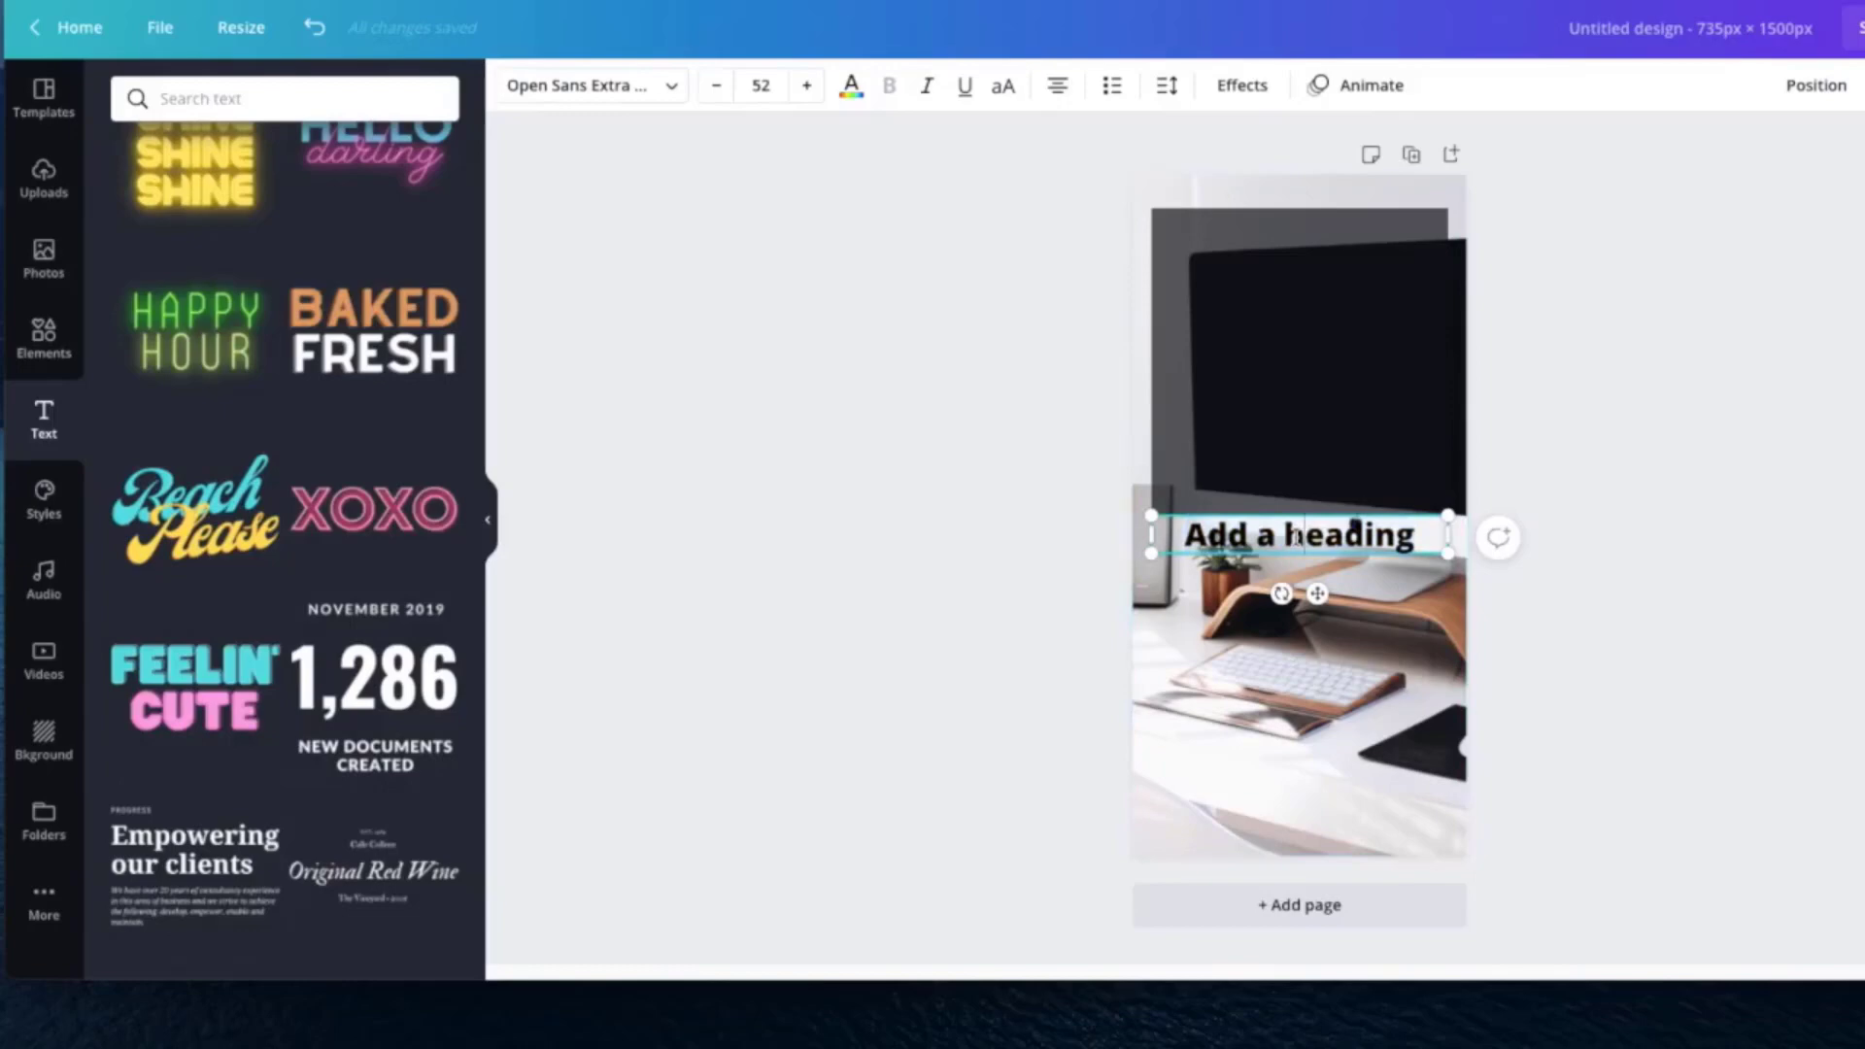
left_click(1495, 654)
left_click(1261, 540)
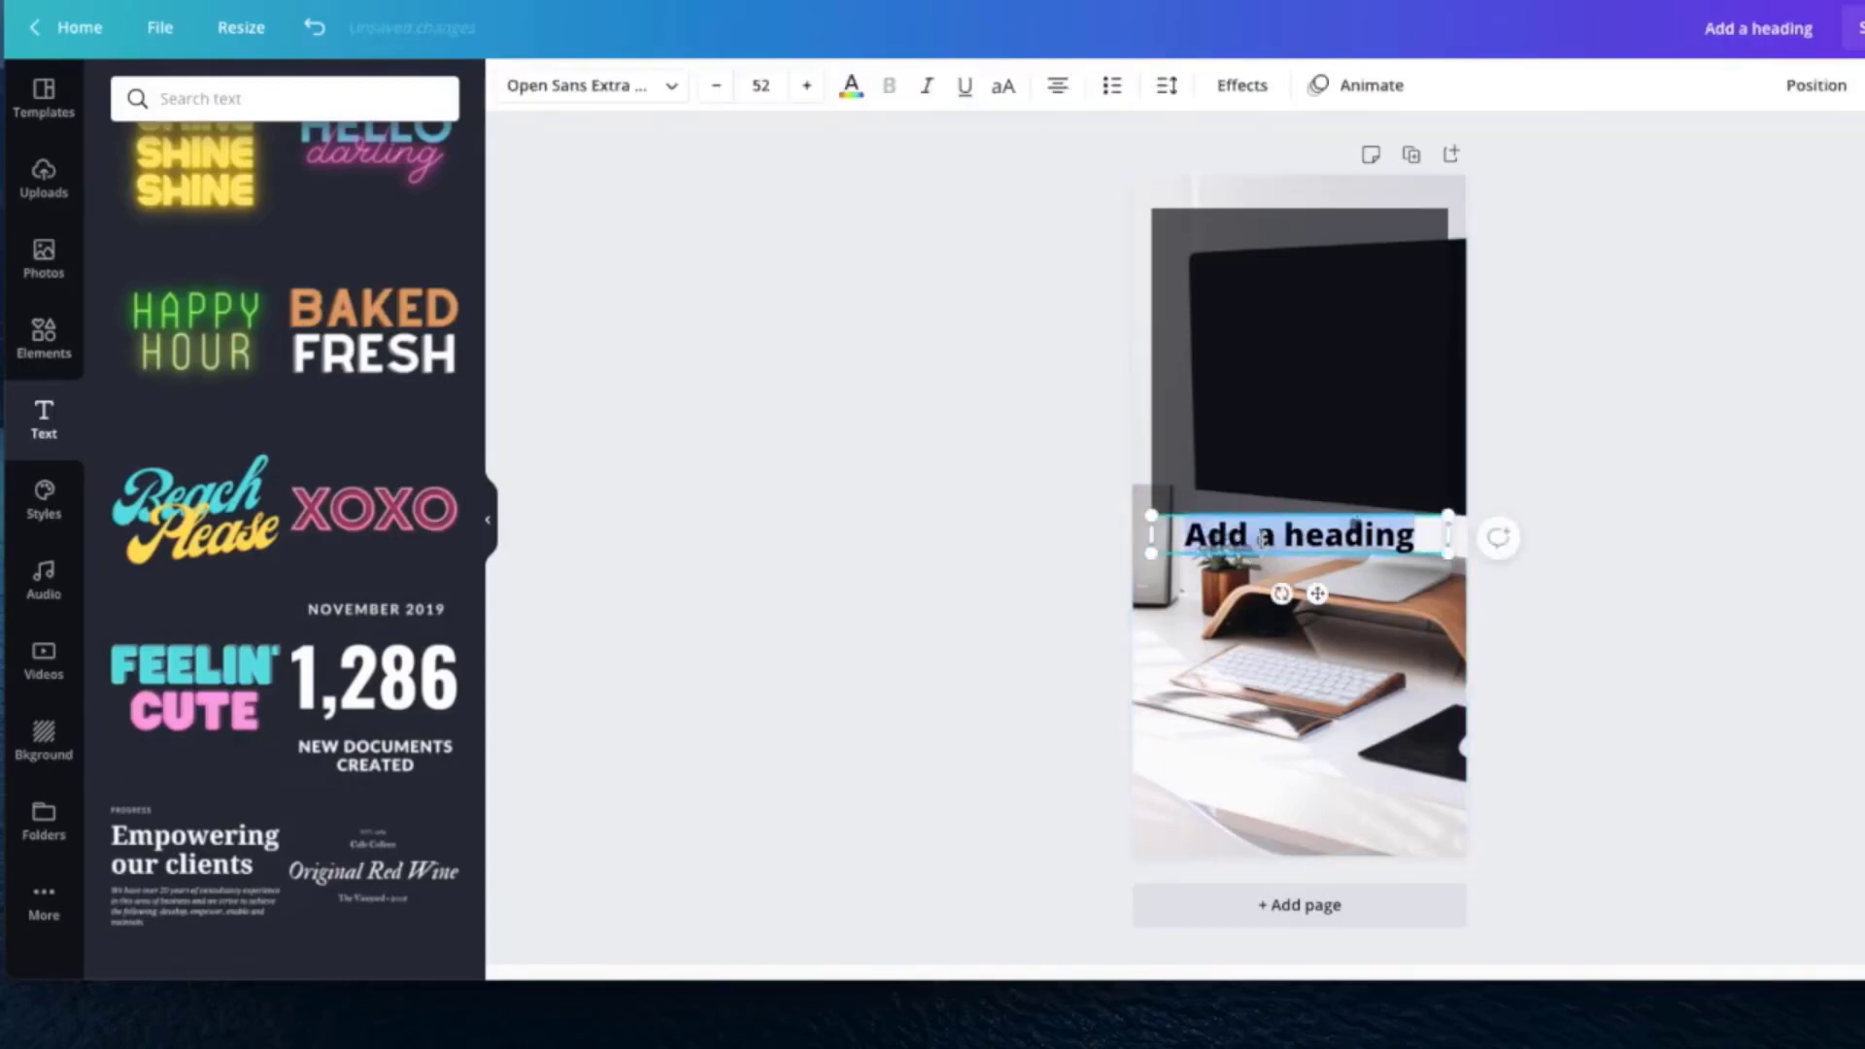
left_click(1527, 579)
left_click_drag(1323, 533, 1319, 576)
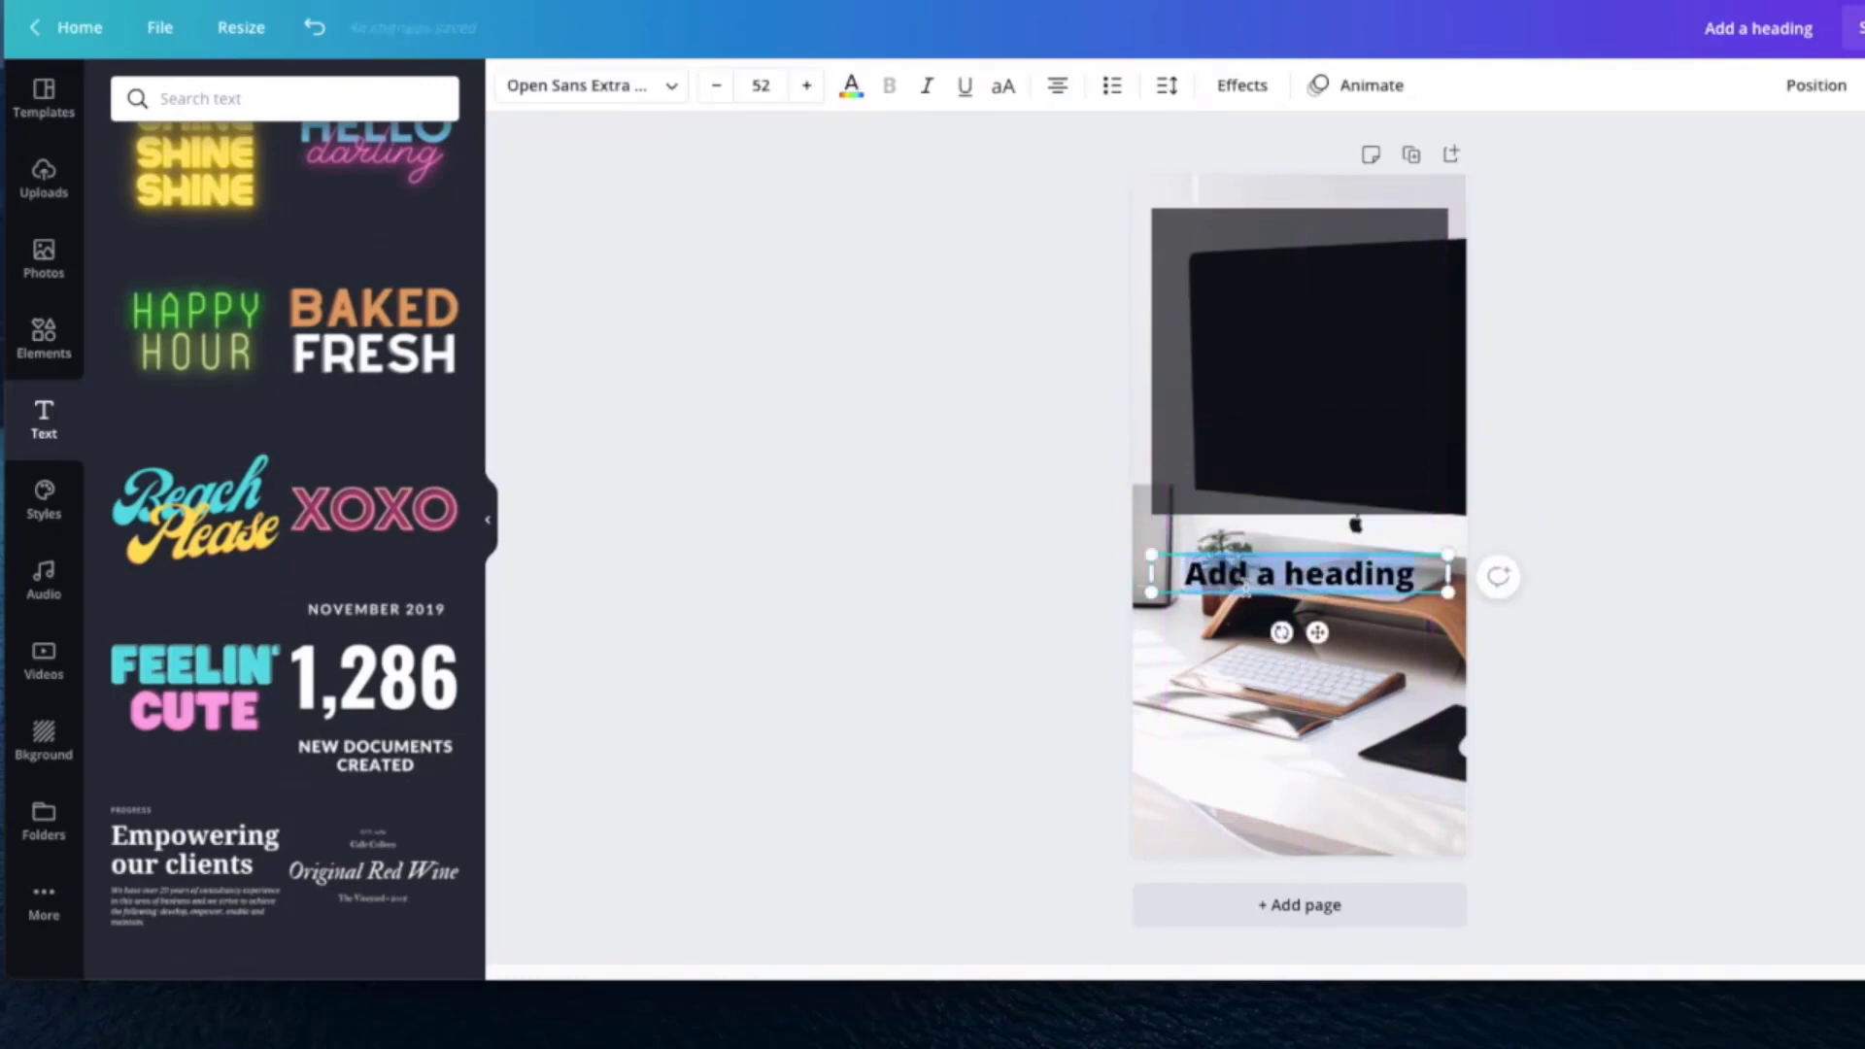
type("HOW TO")
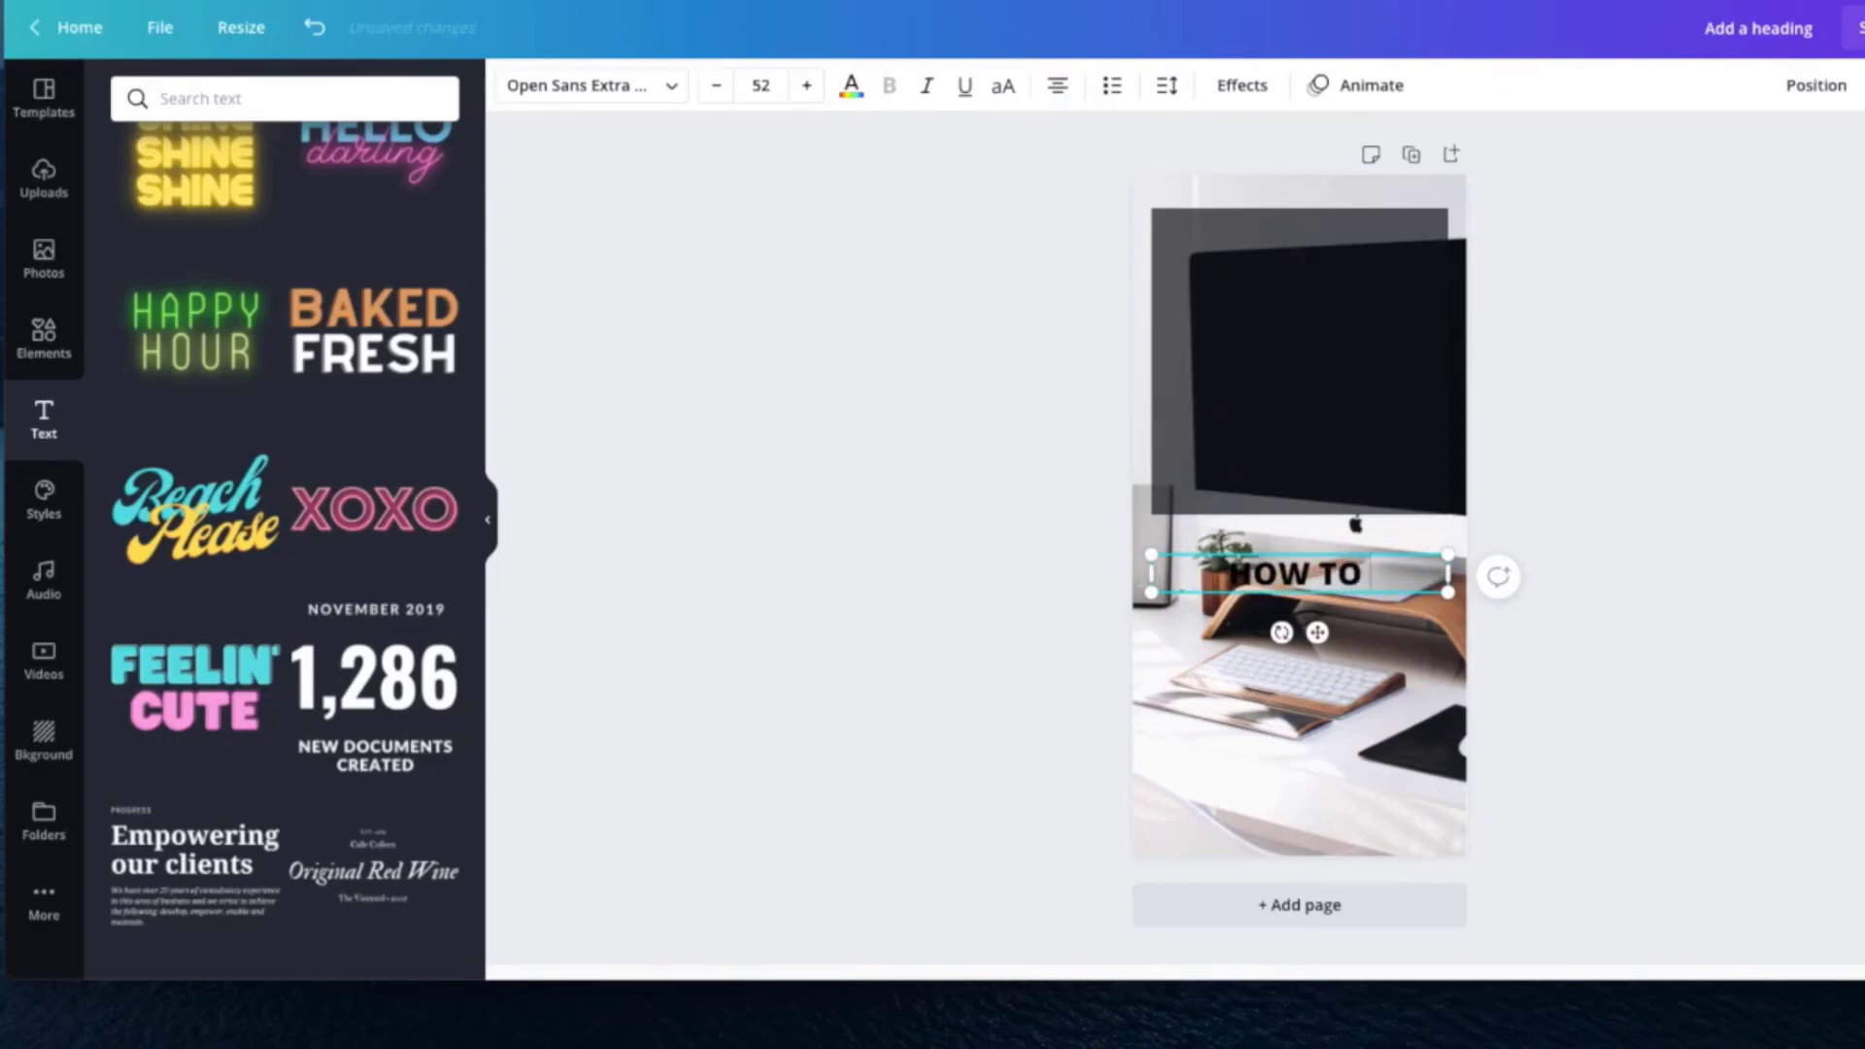
type(" GROW YOUR")
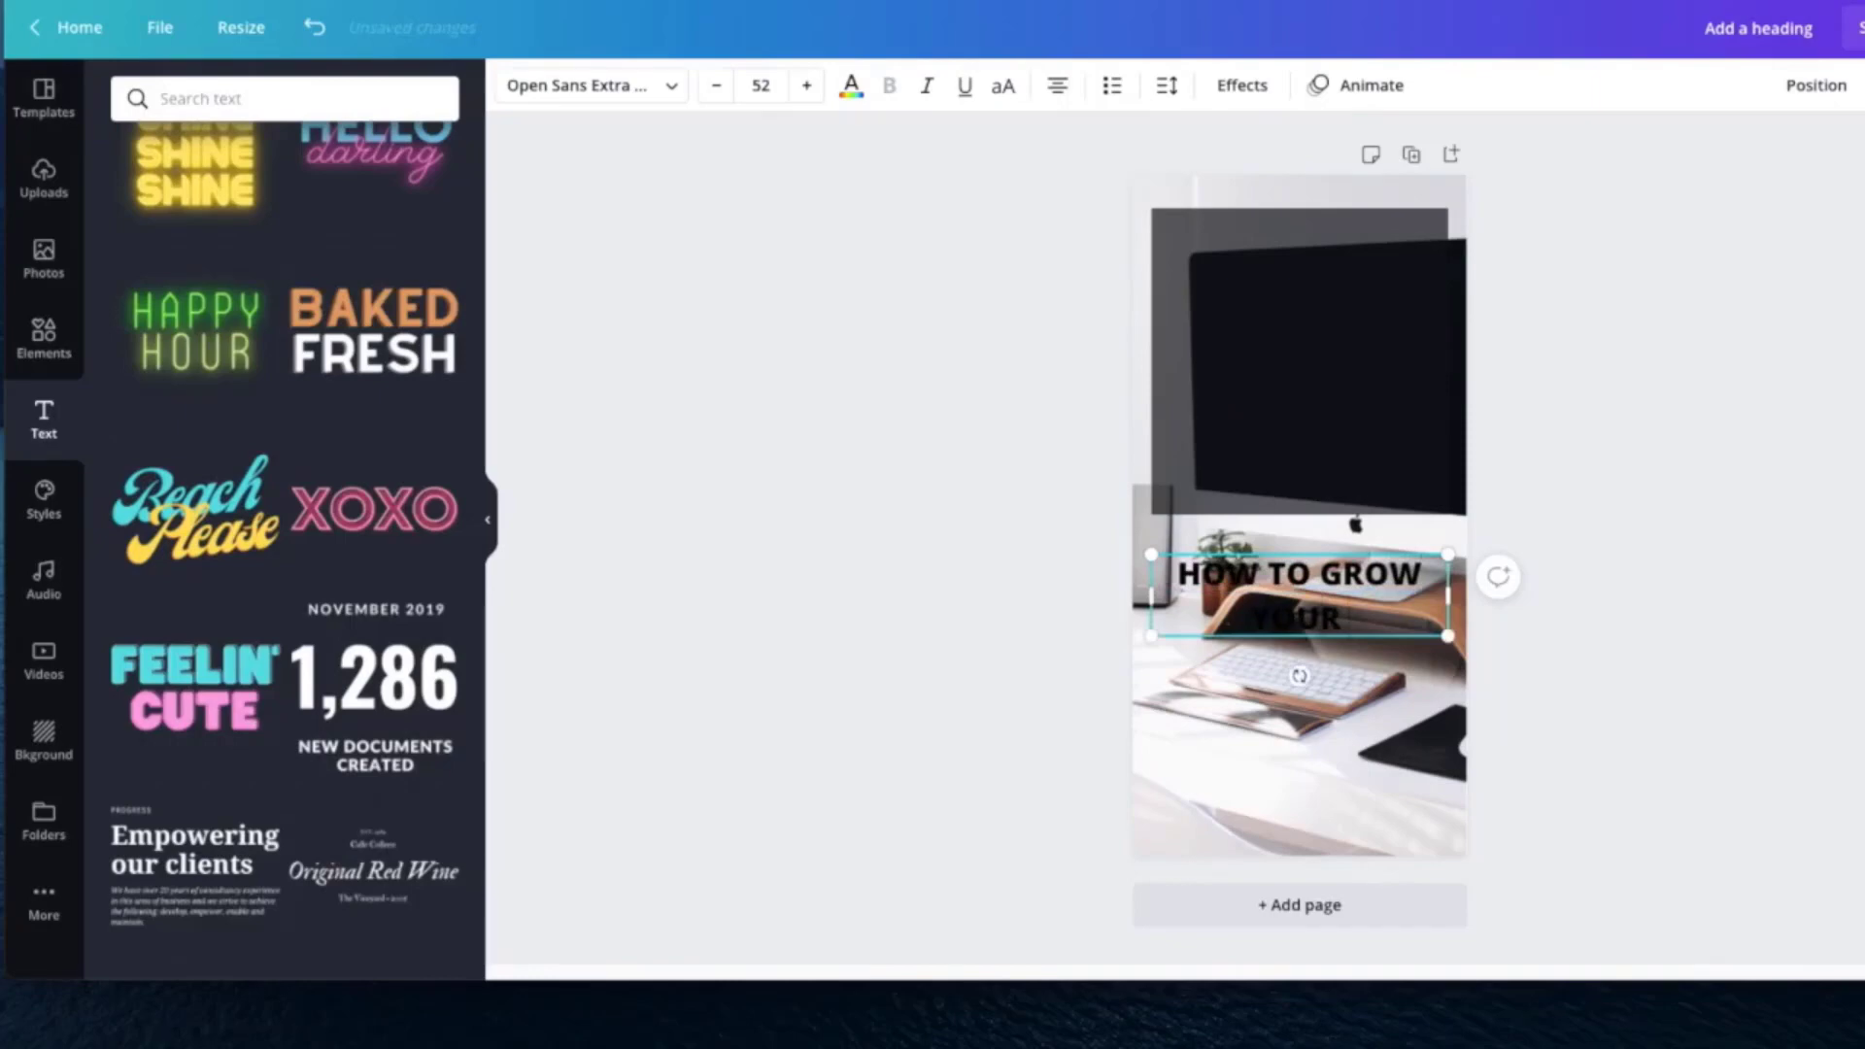
type(" ONLINE")
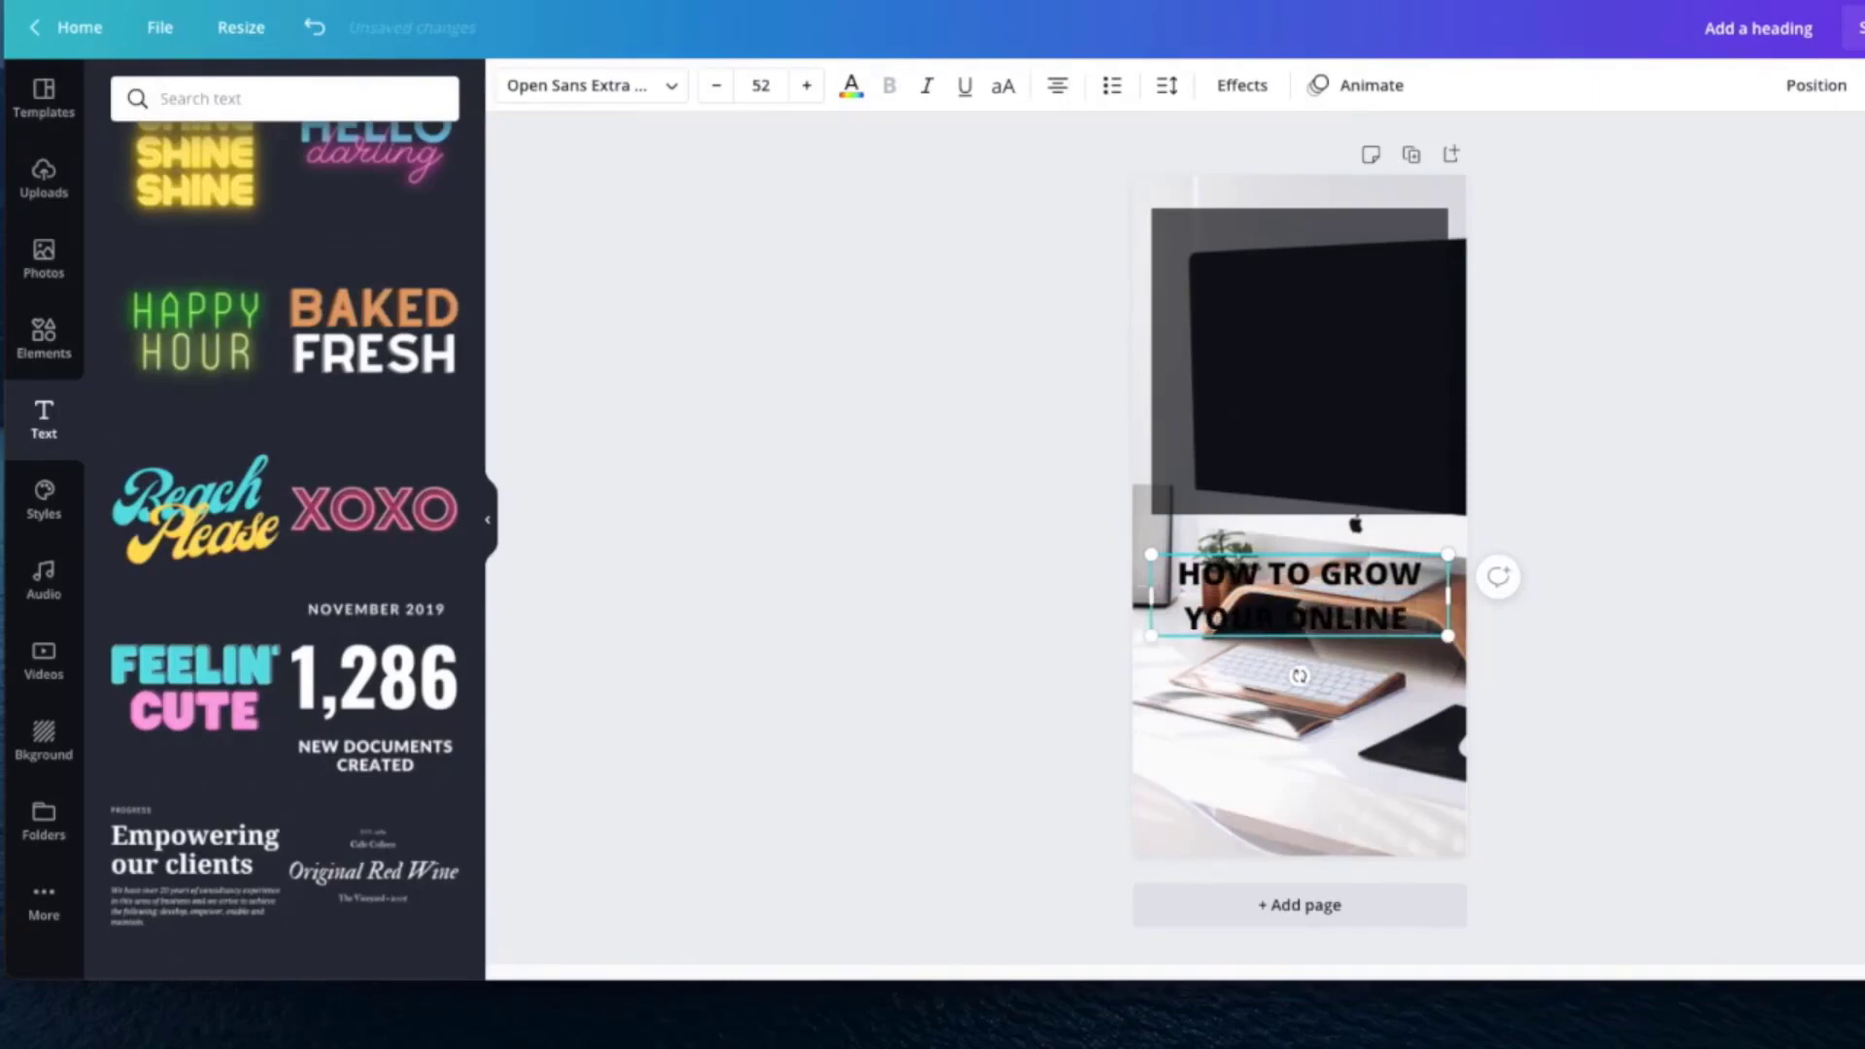
type(" BUSINESS")
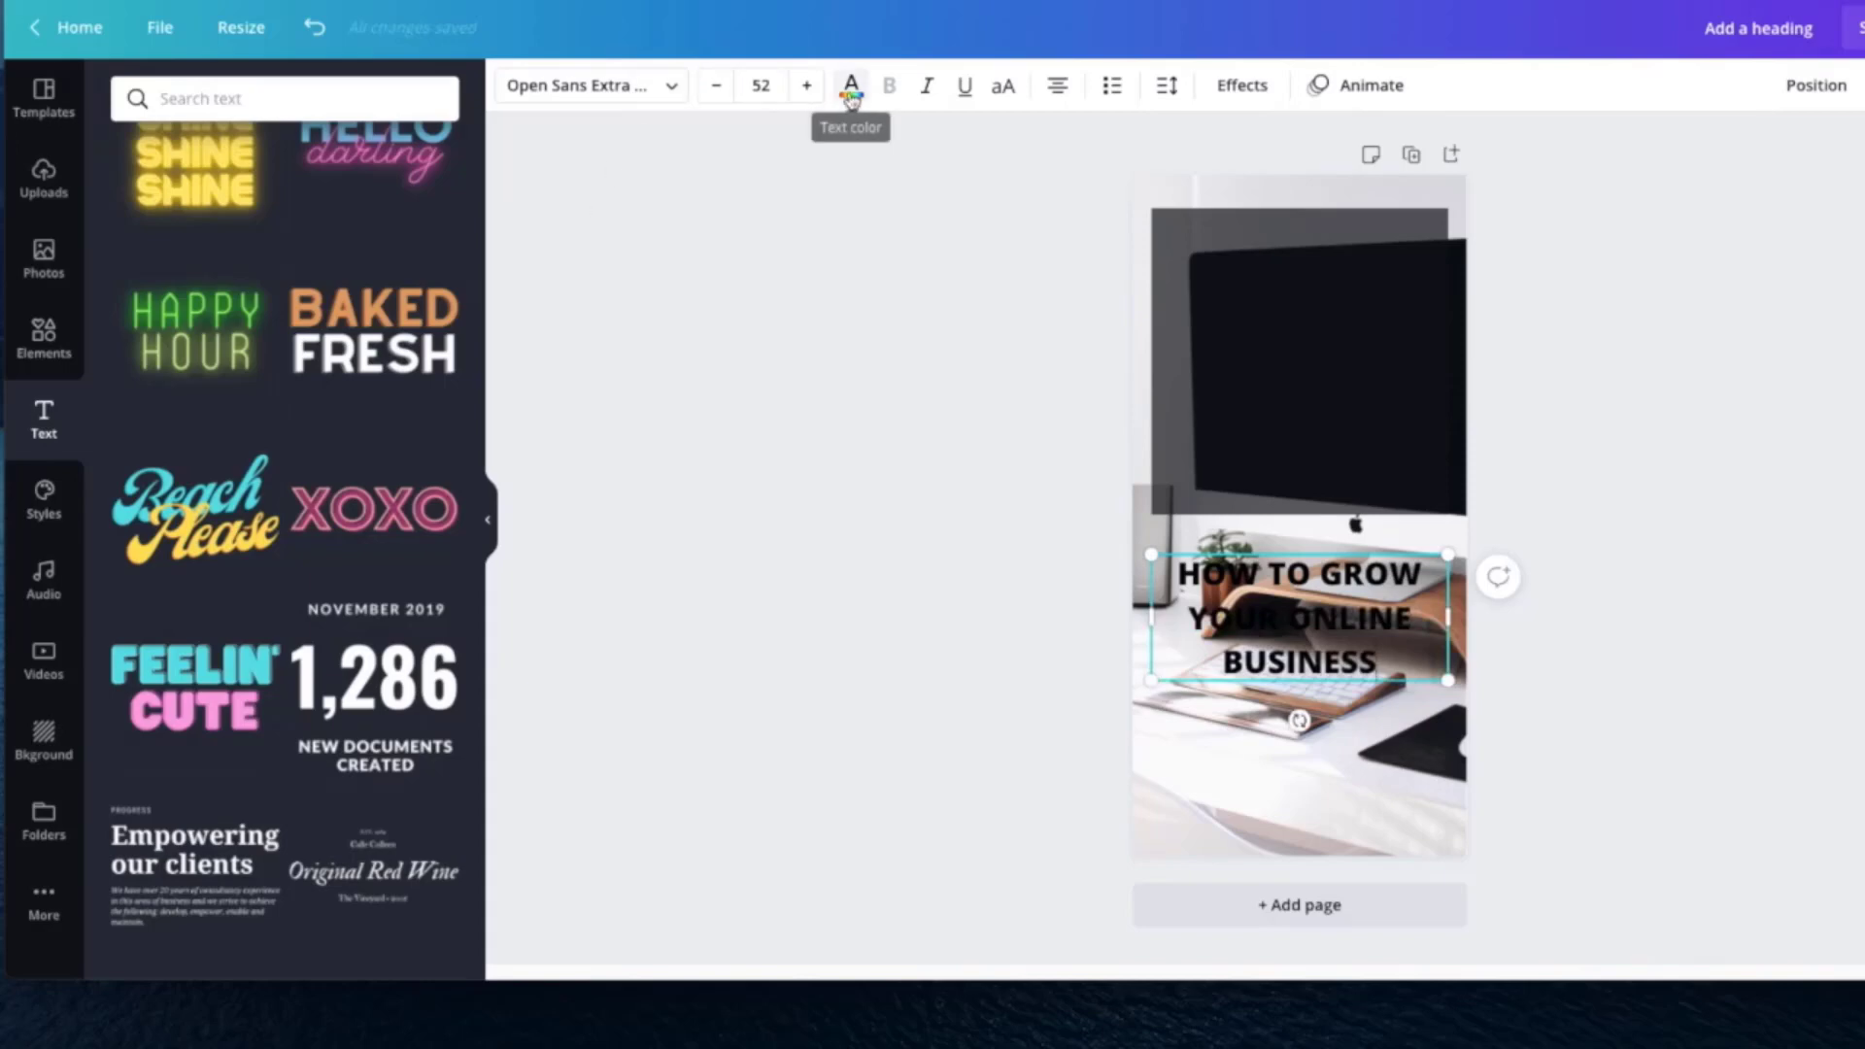
Step: Recolor the heading white and move it onto the upper part of the dark square
left_click(850, 97)
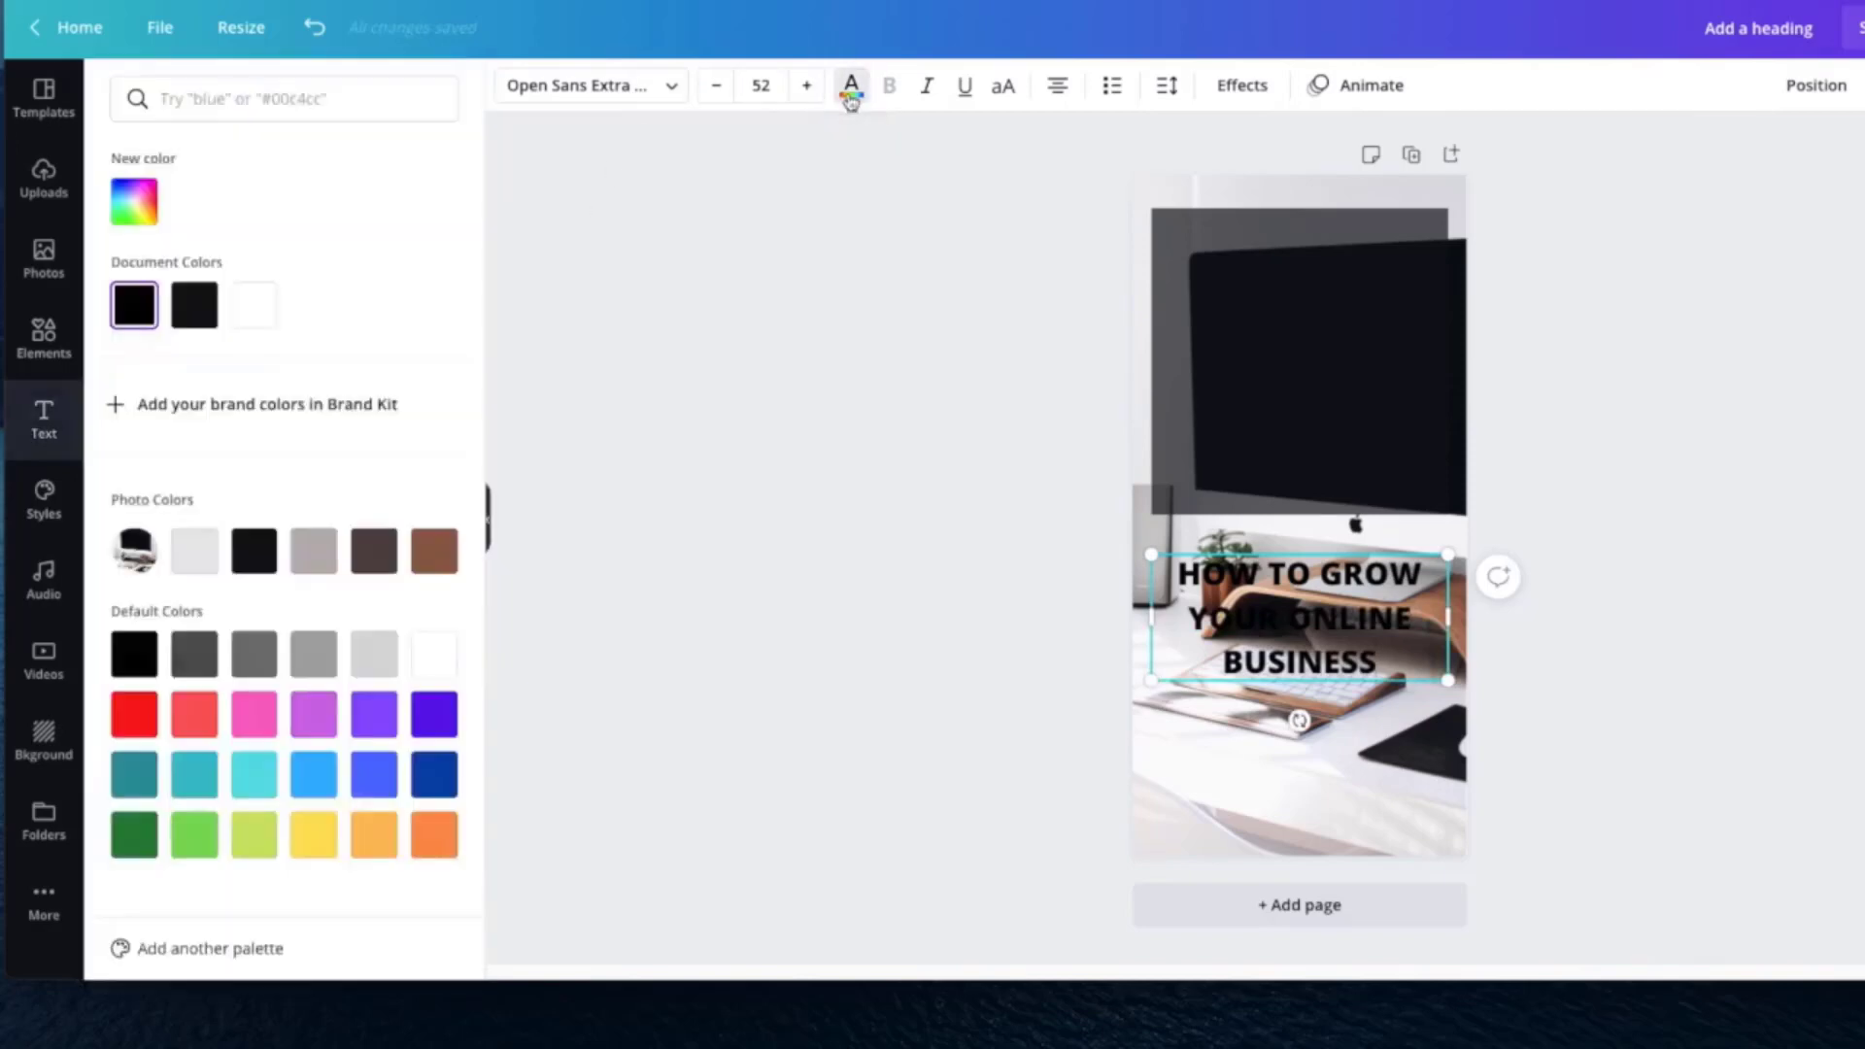
left_click(252, 316)
left_click(1591, 641)
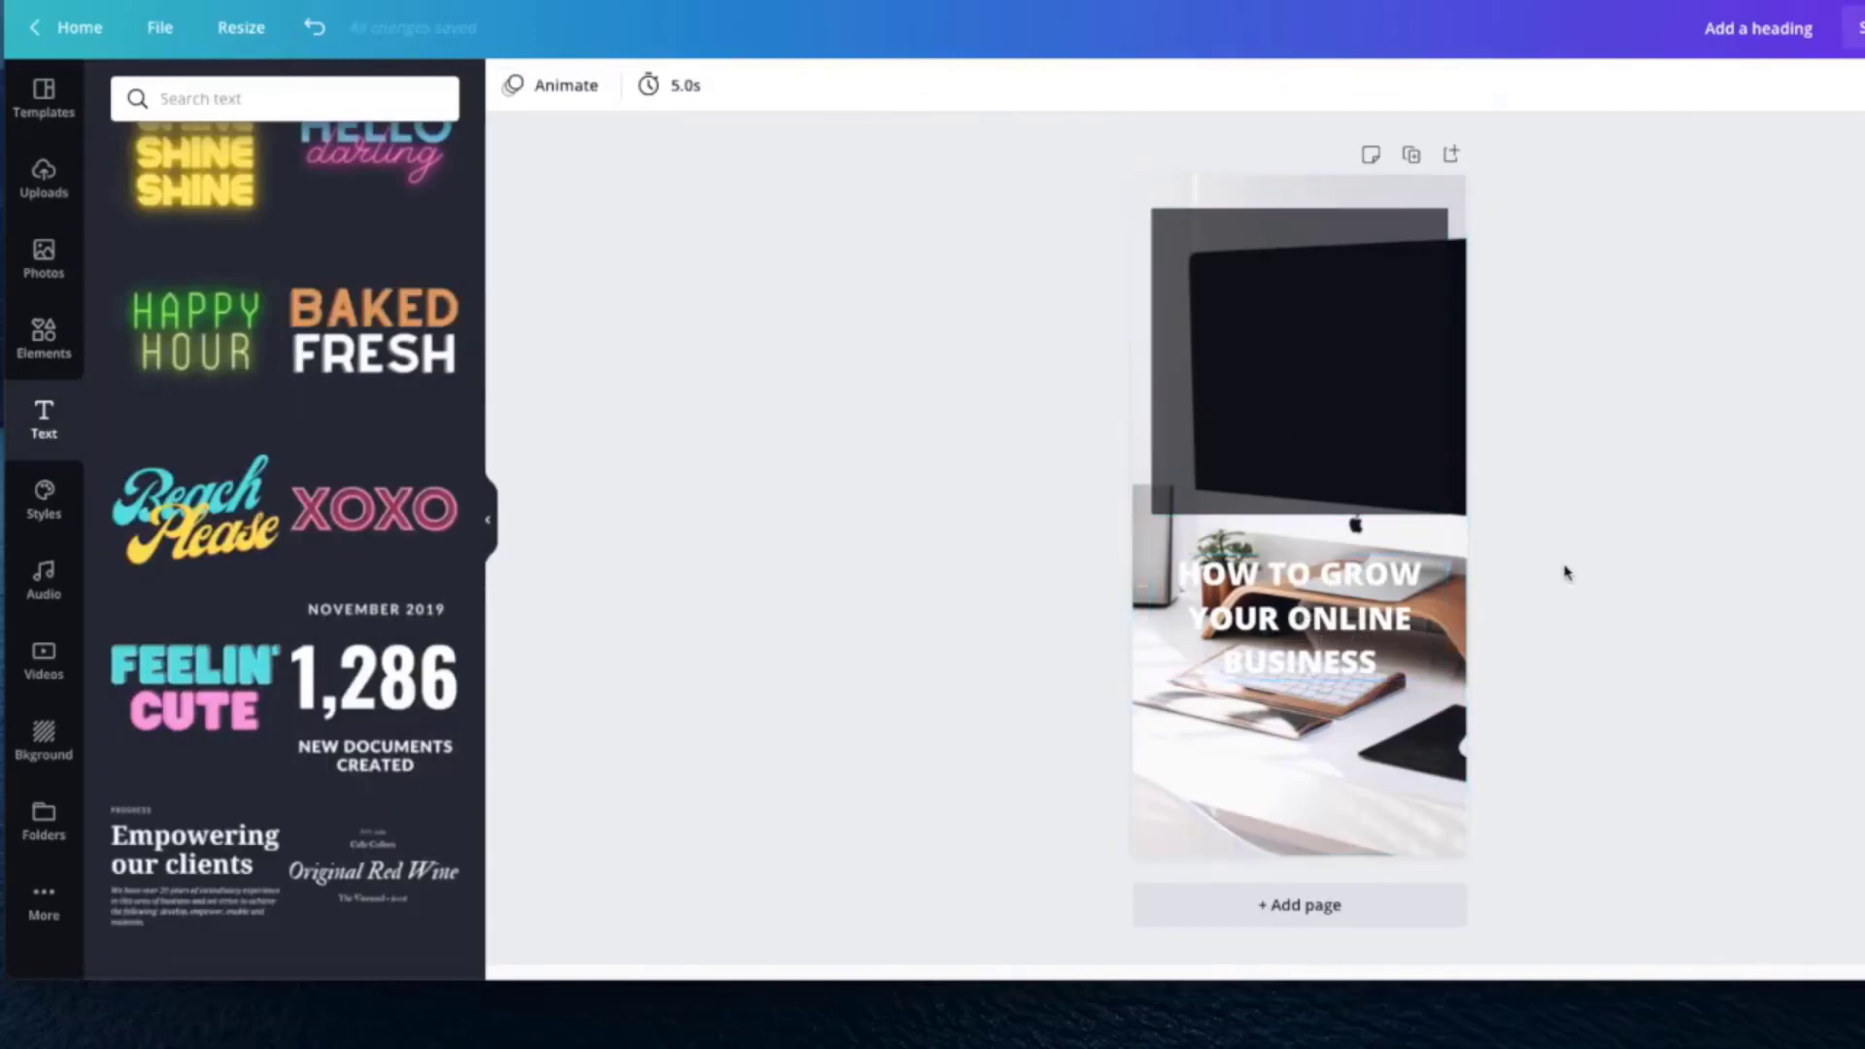
left_click(1562, 599)
left_click_drag(1321, 575, 1312, 281)
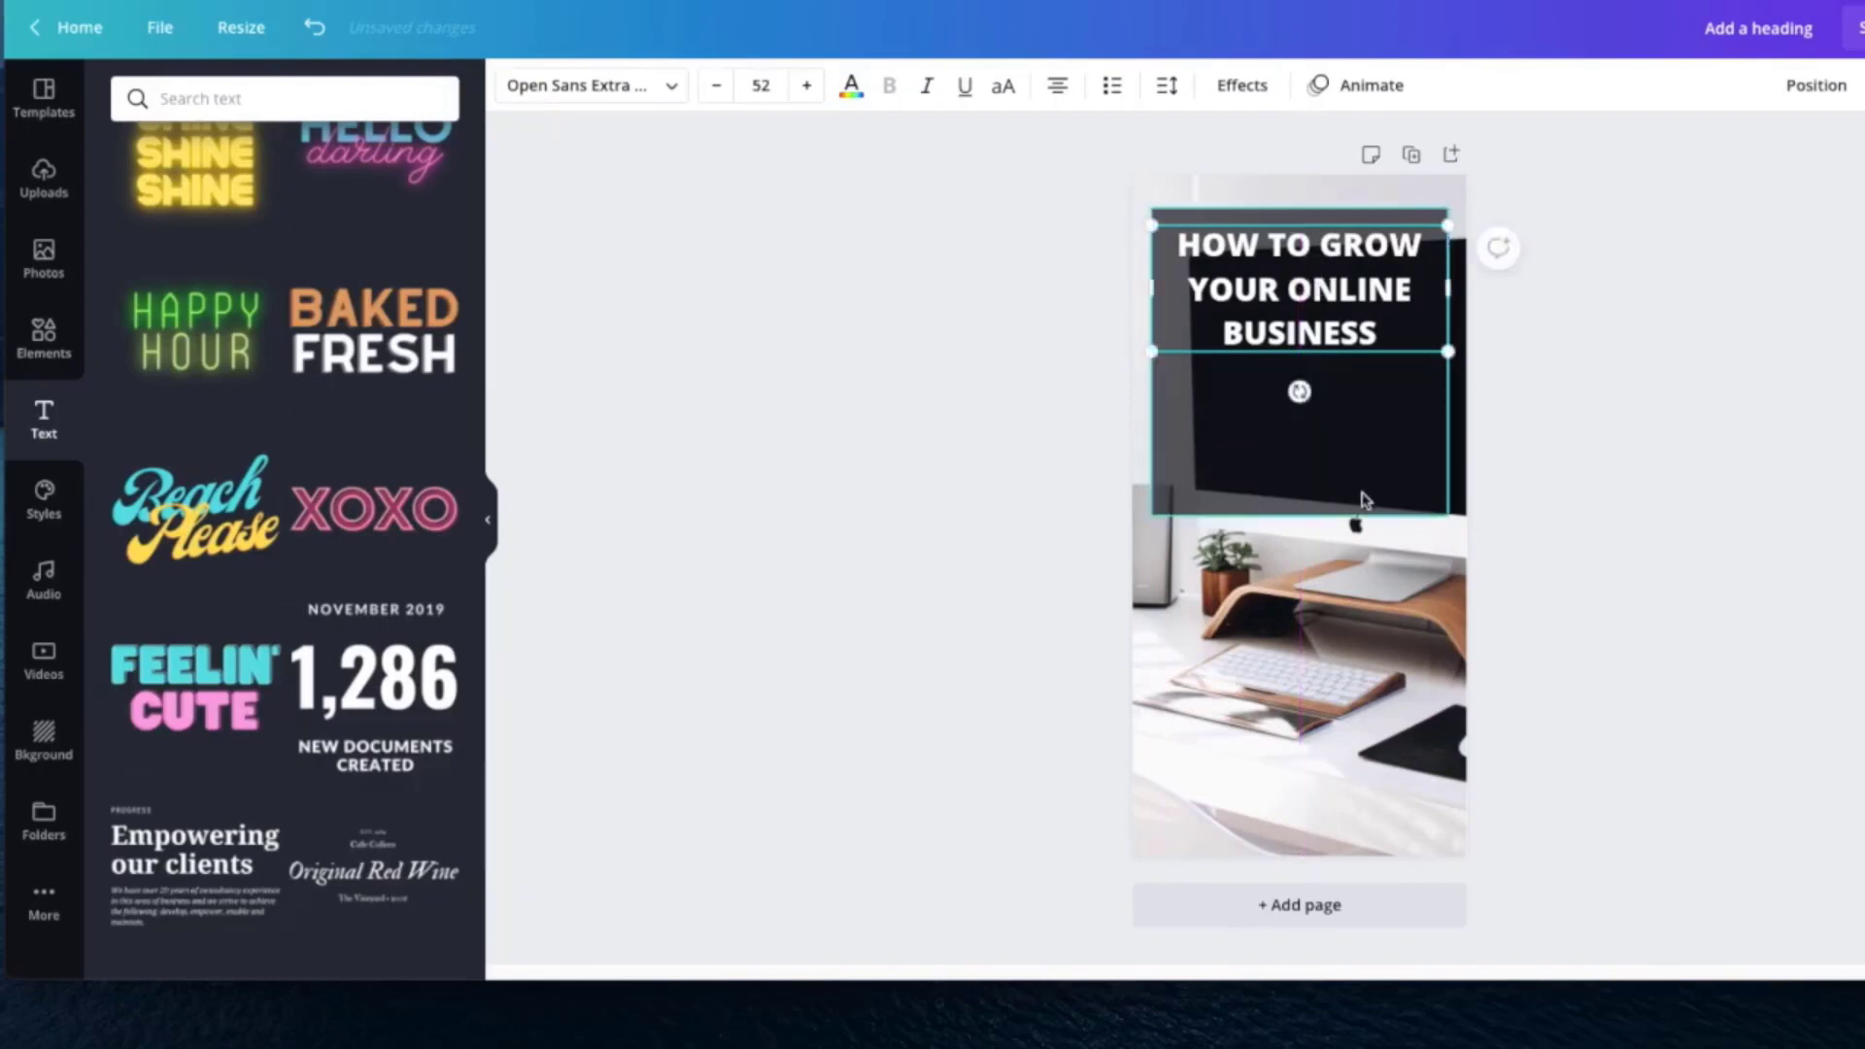
Step: Shorten the dark square from below so it ends just under the heading's last line
left_click(1288, 478)
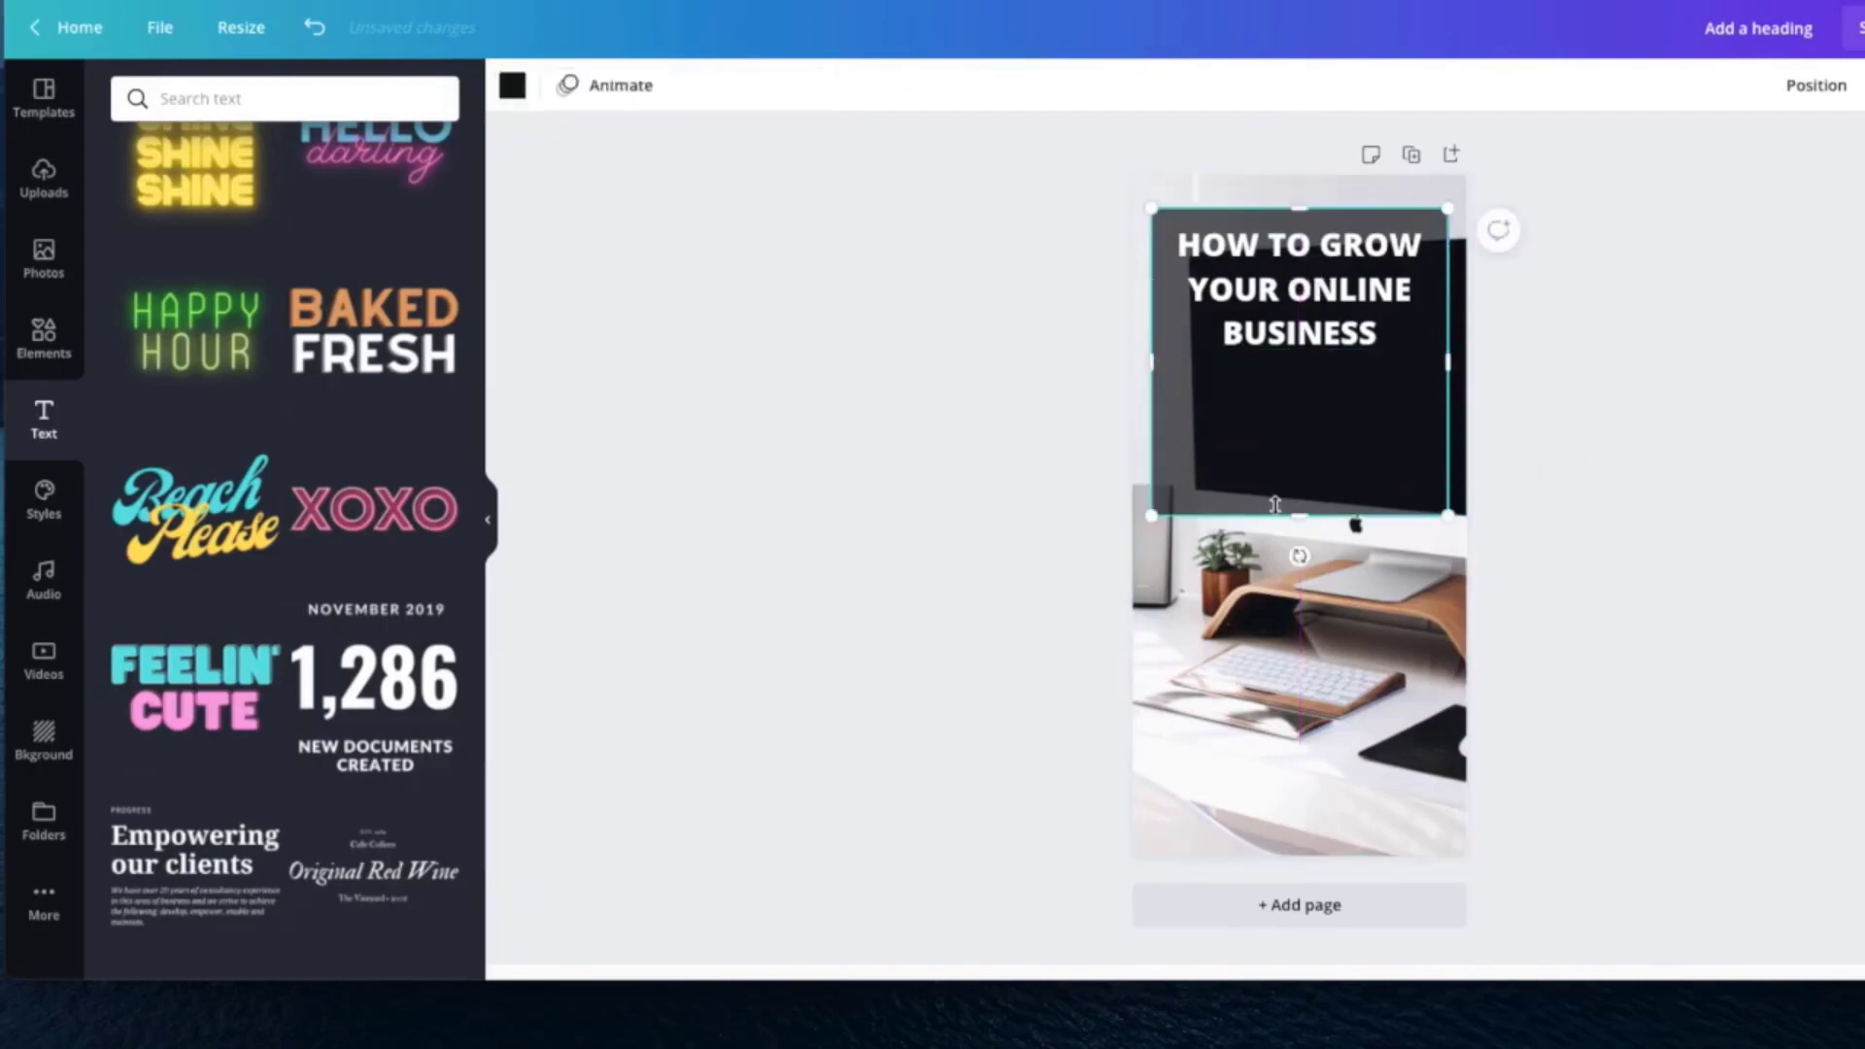
left_click_drag(1299, 515, 1315, 377)
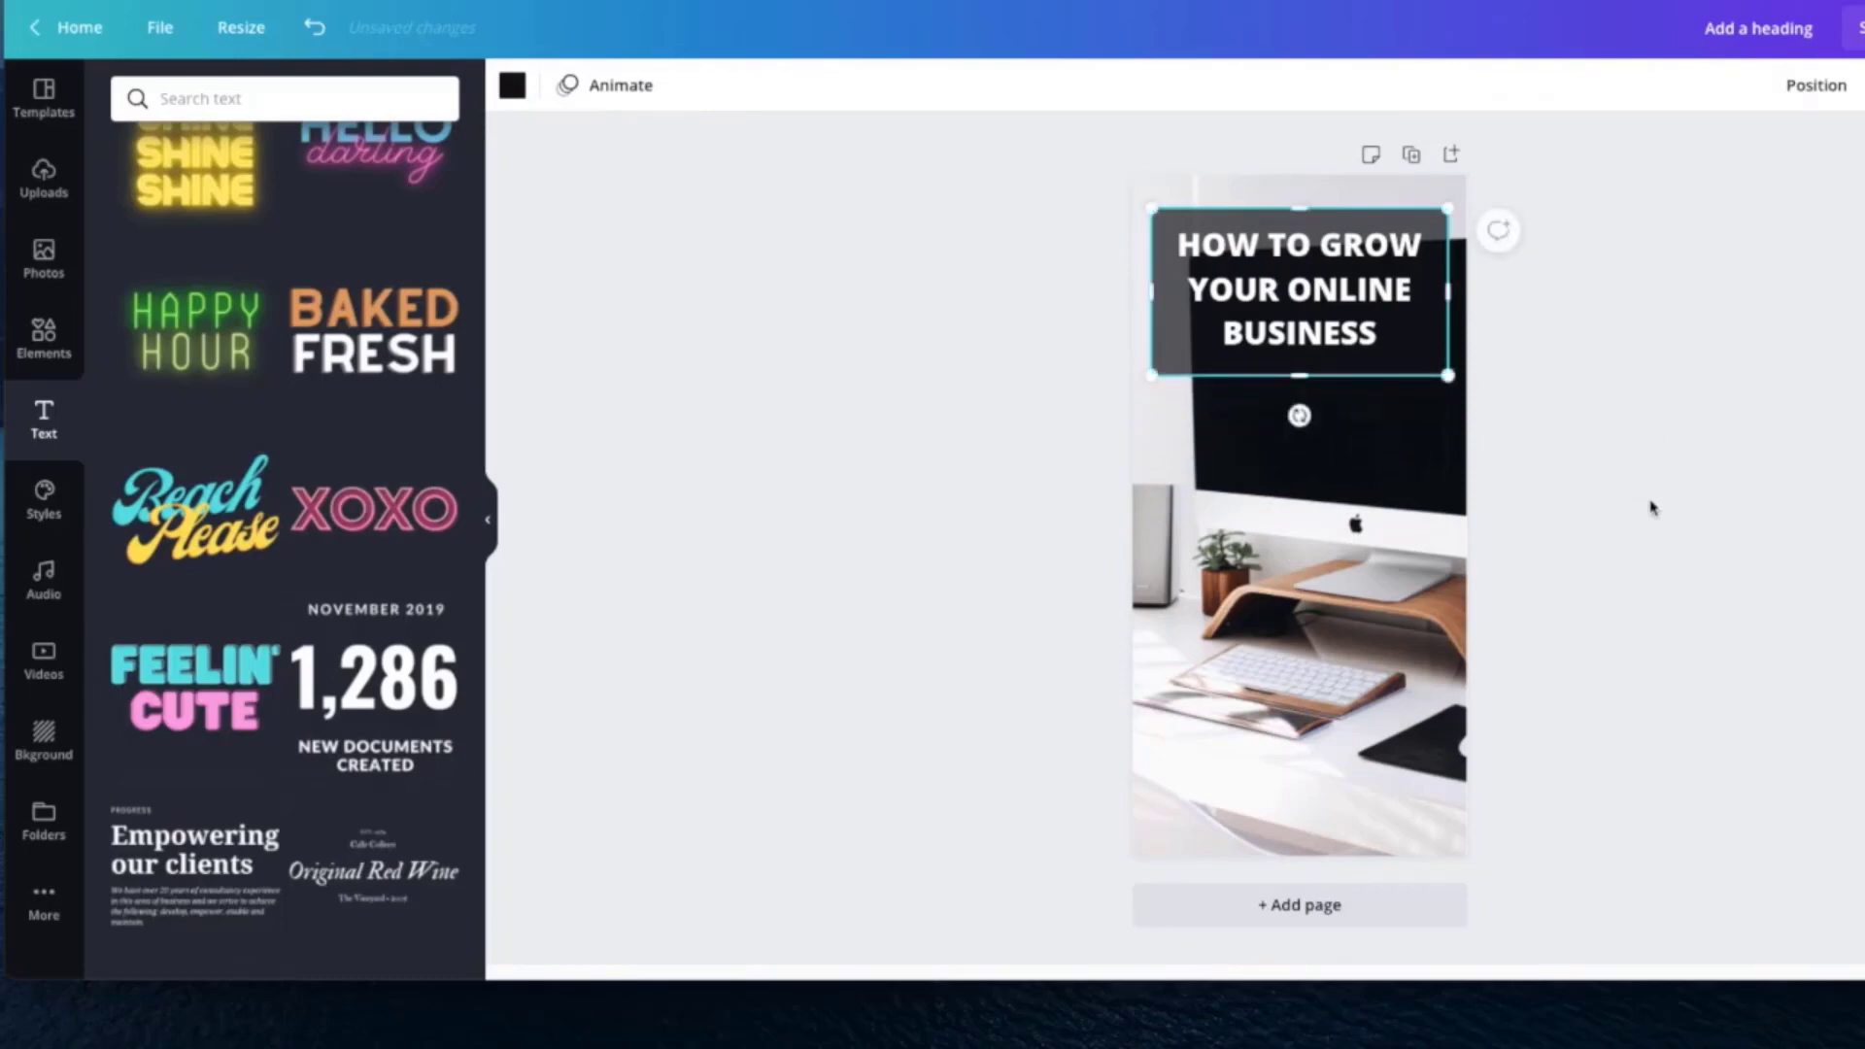
left_click(1643, 557)
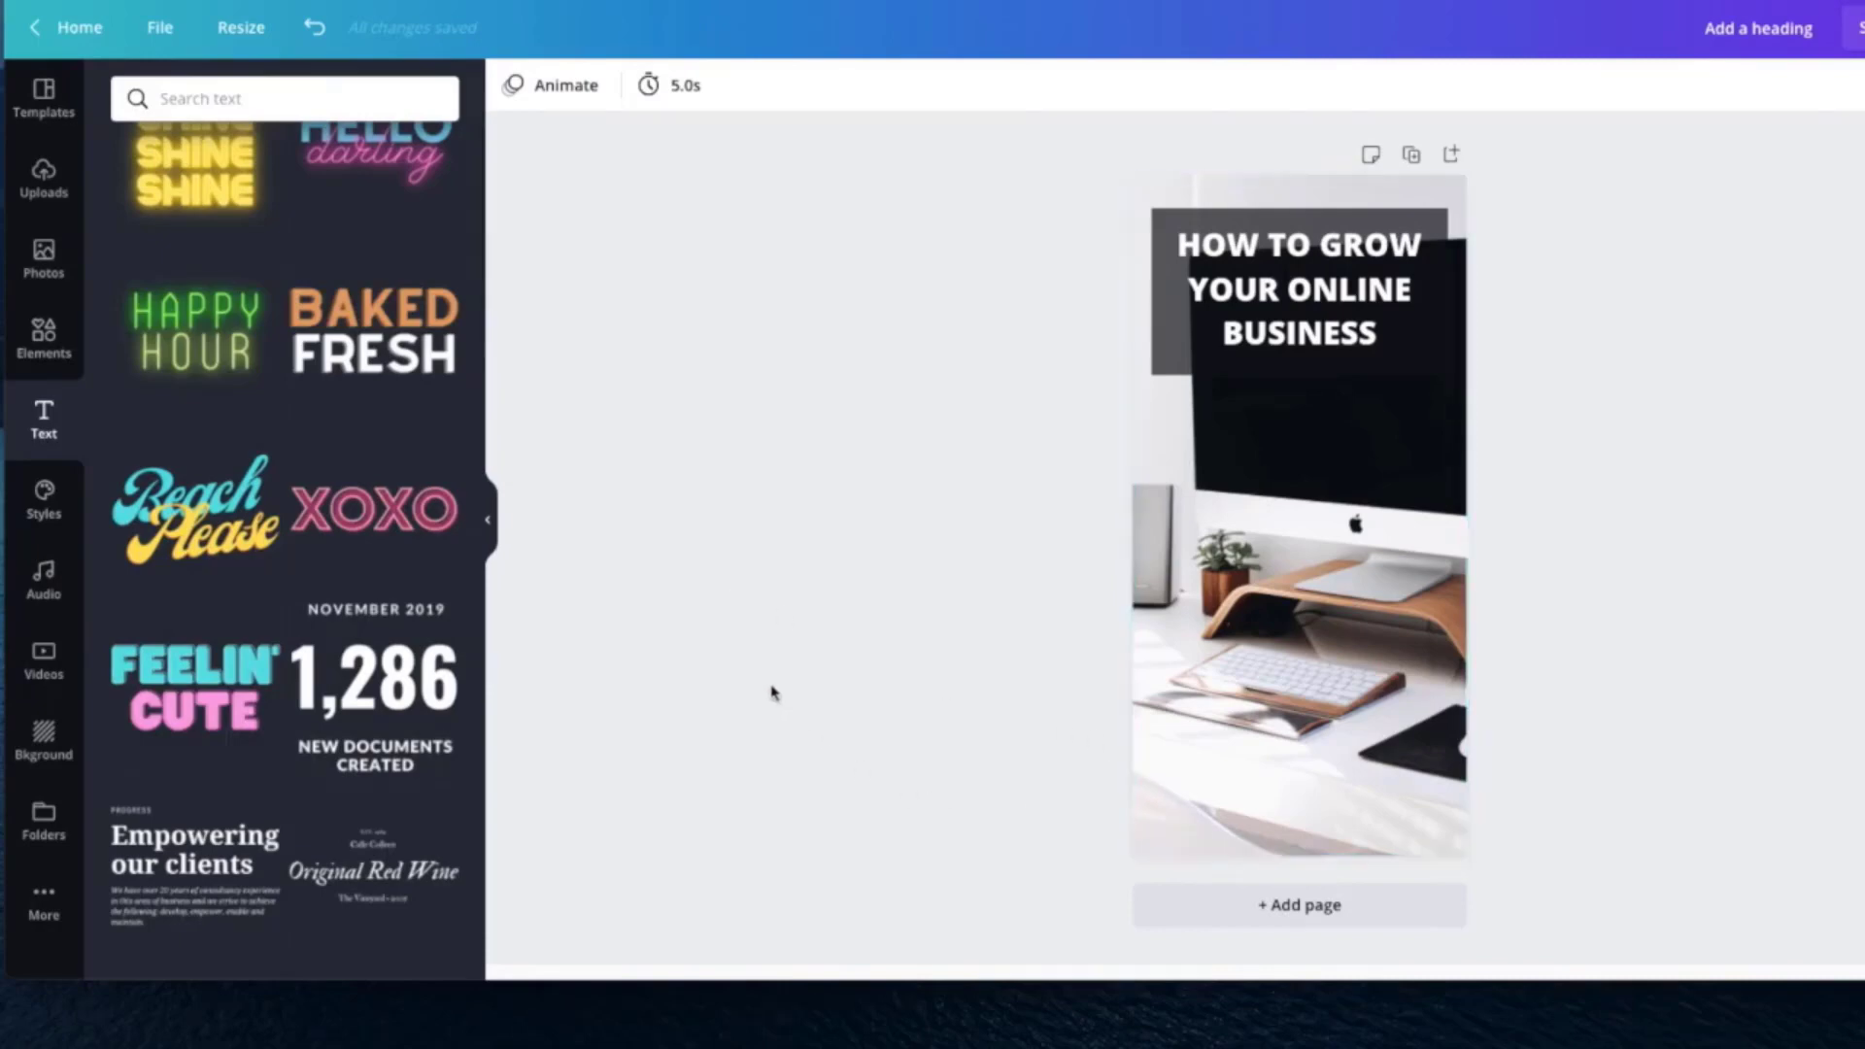
Step: Add another square and place it enlarged over the page's lower edge to form a full-width brown band
left_click(40, 342)
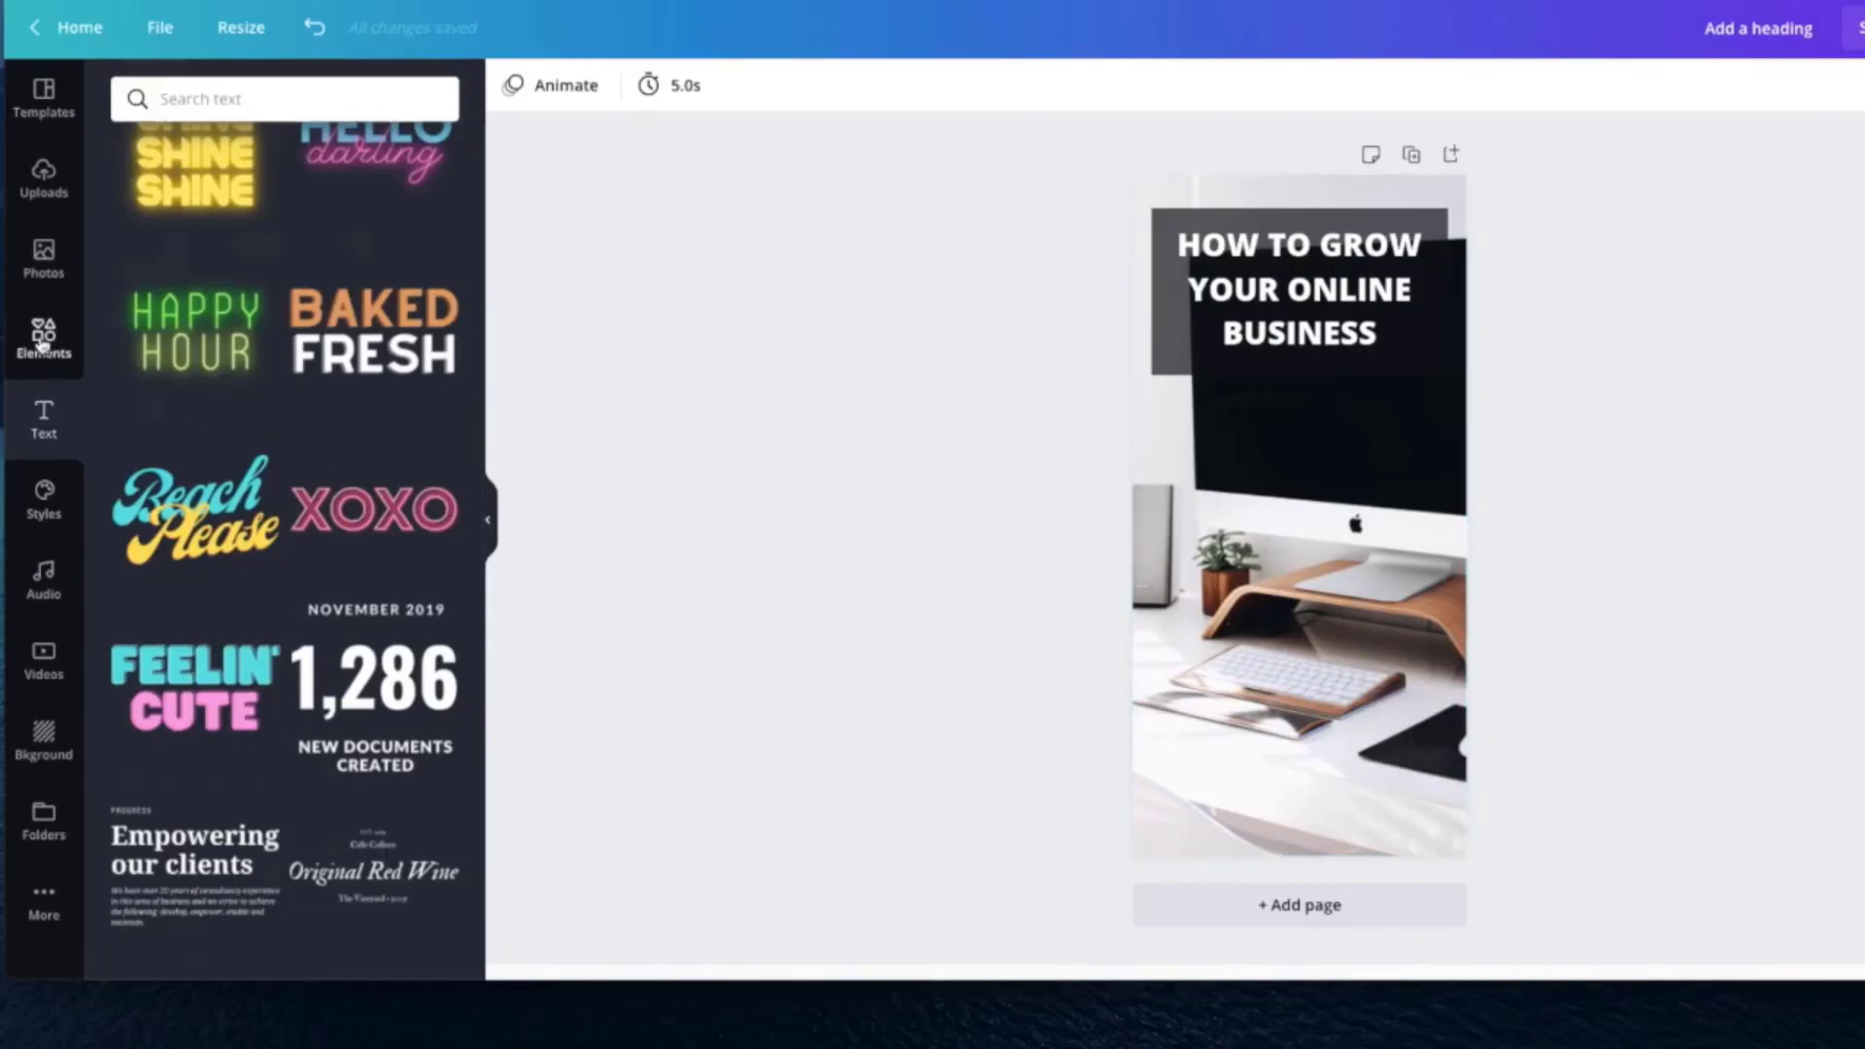
left_click(160, 306)
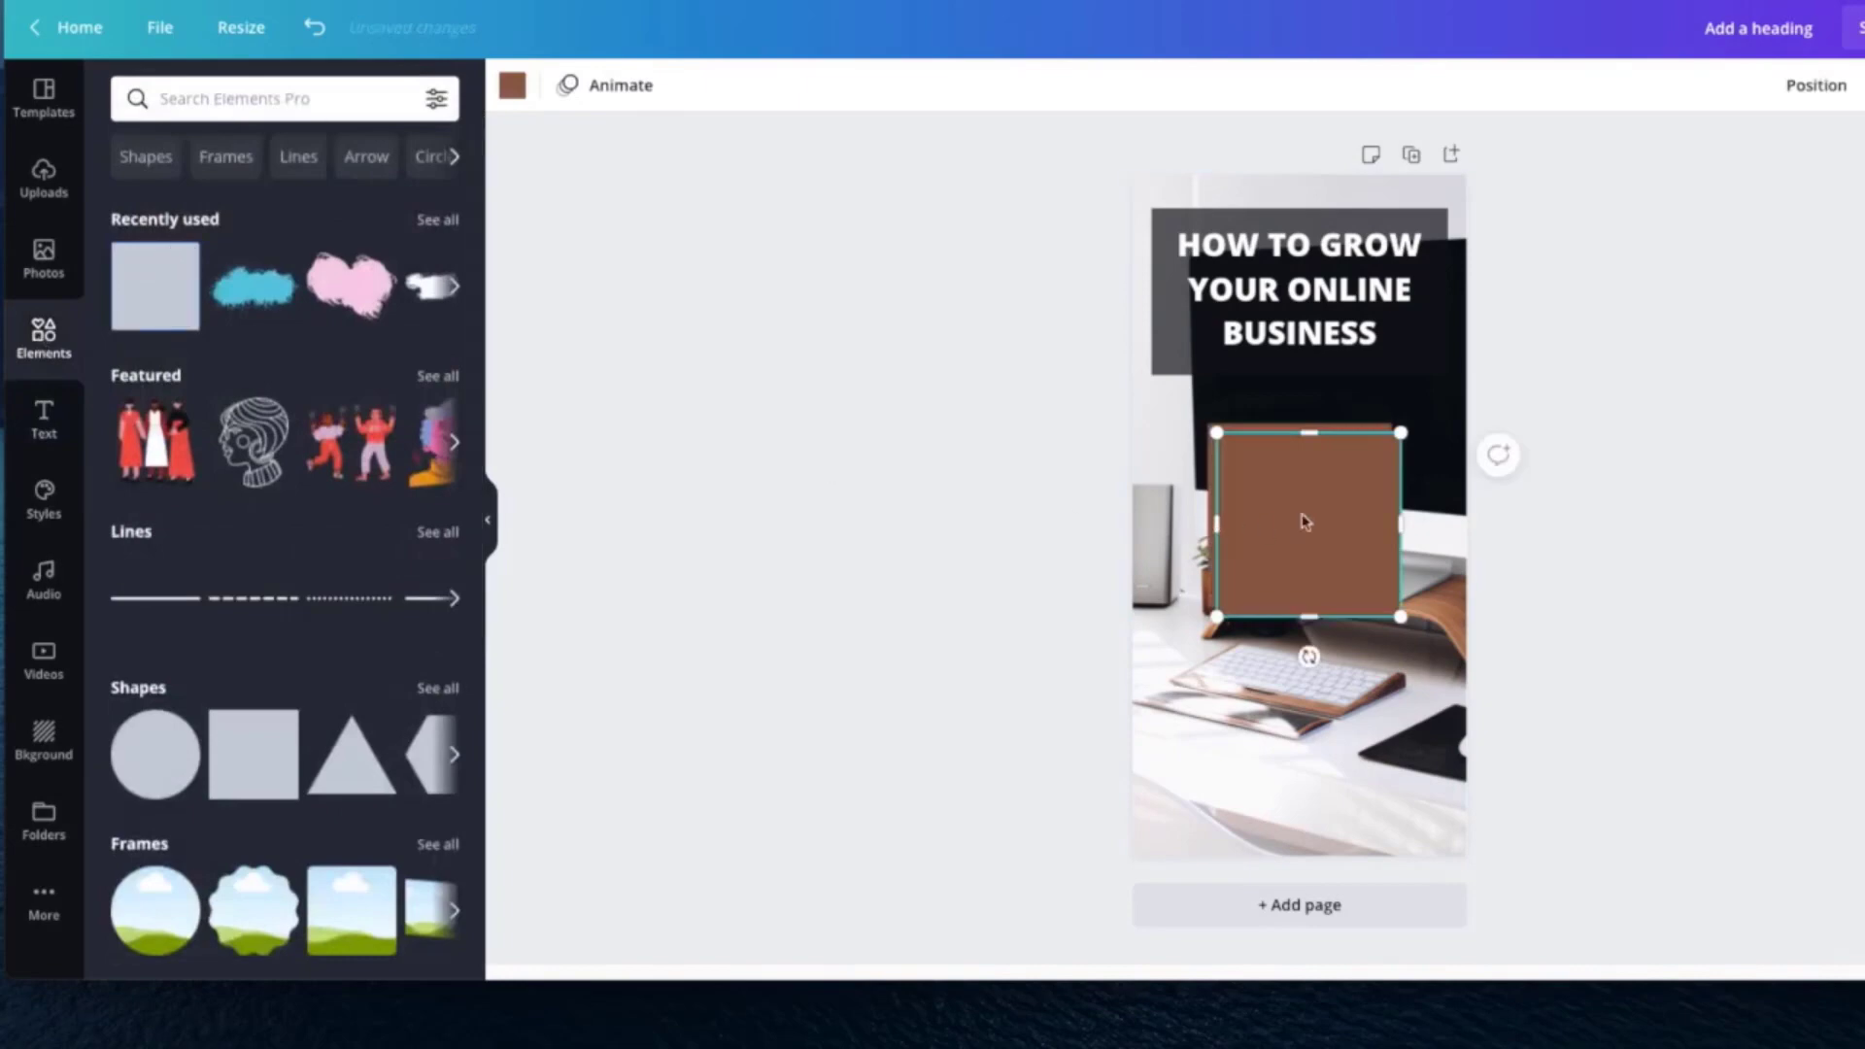
left_click_drag(1302, 521, 1474, 876)
left_click(1313, 833)
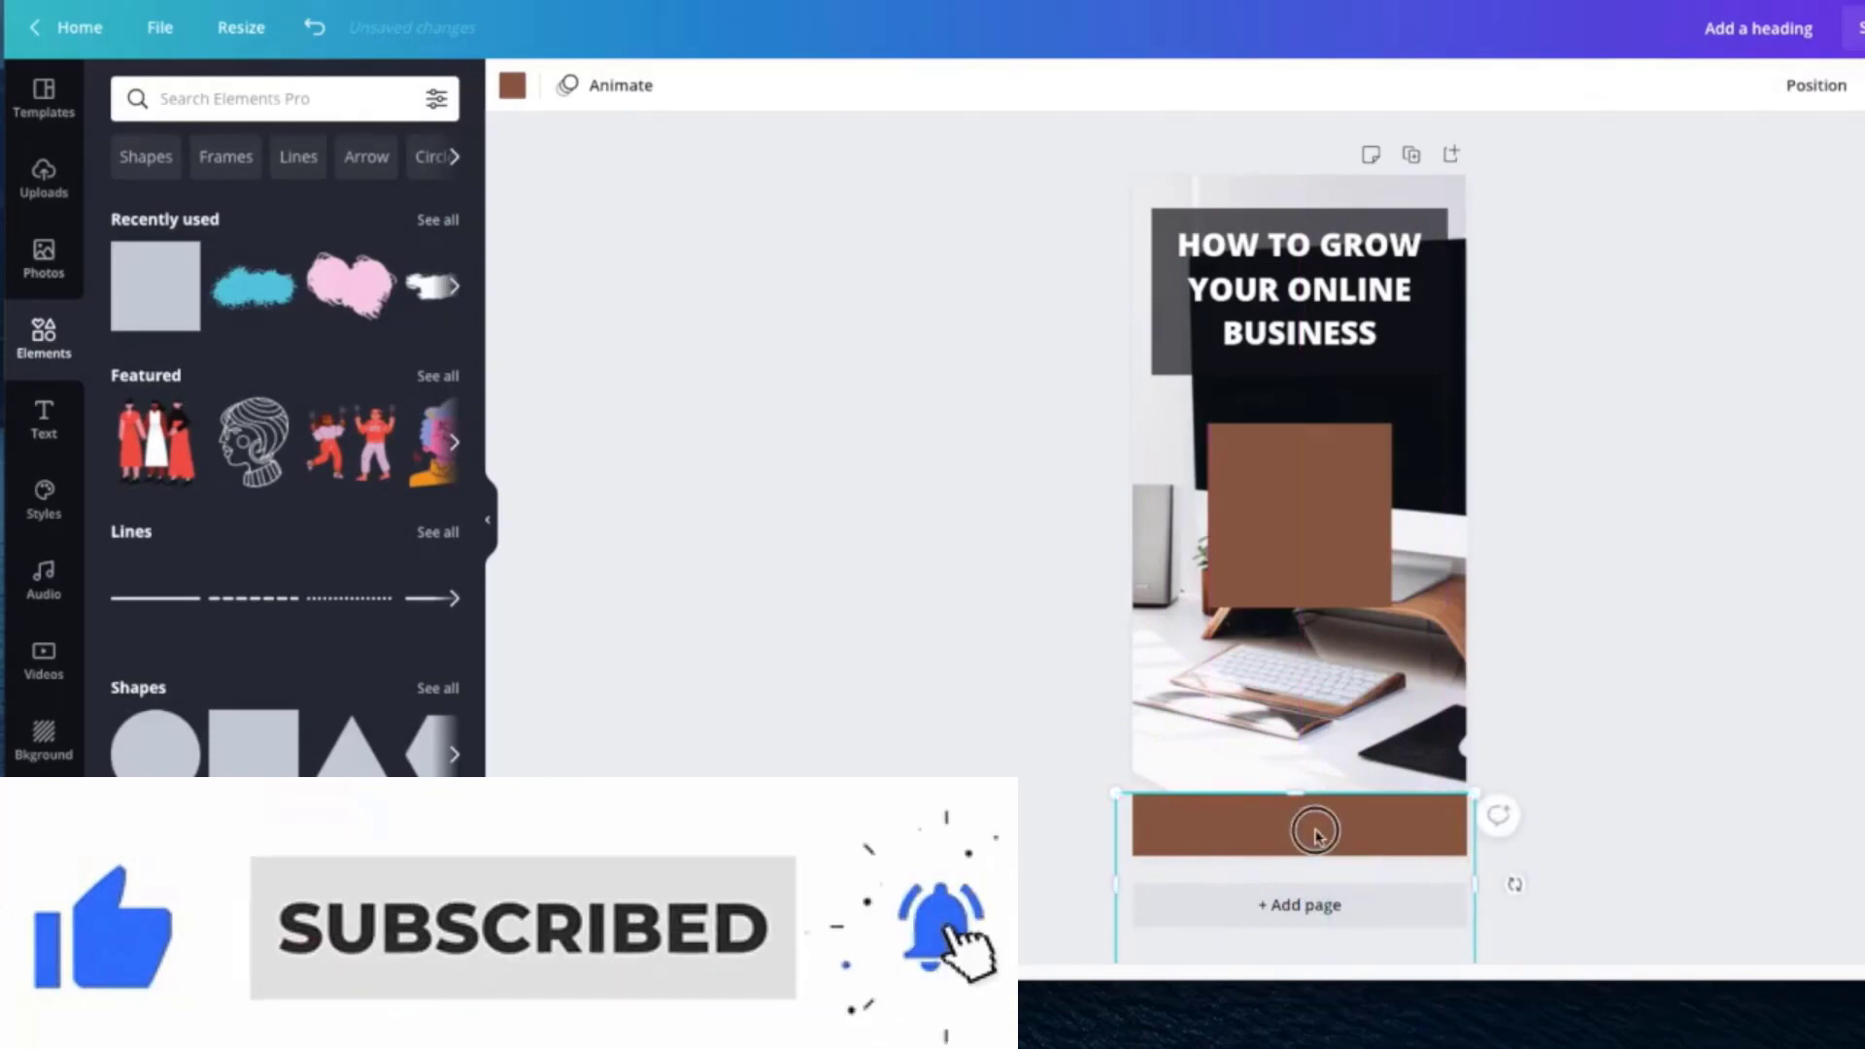
Step: Delete the extra brown square in the middle of the page and select the brown band along the lower edge
left_click(1287, 528)
key("Delete")
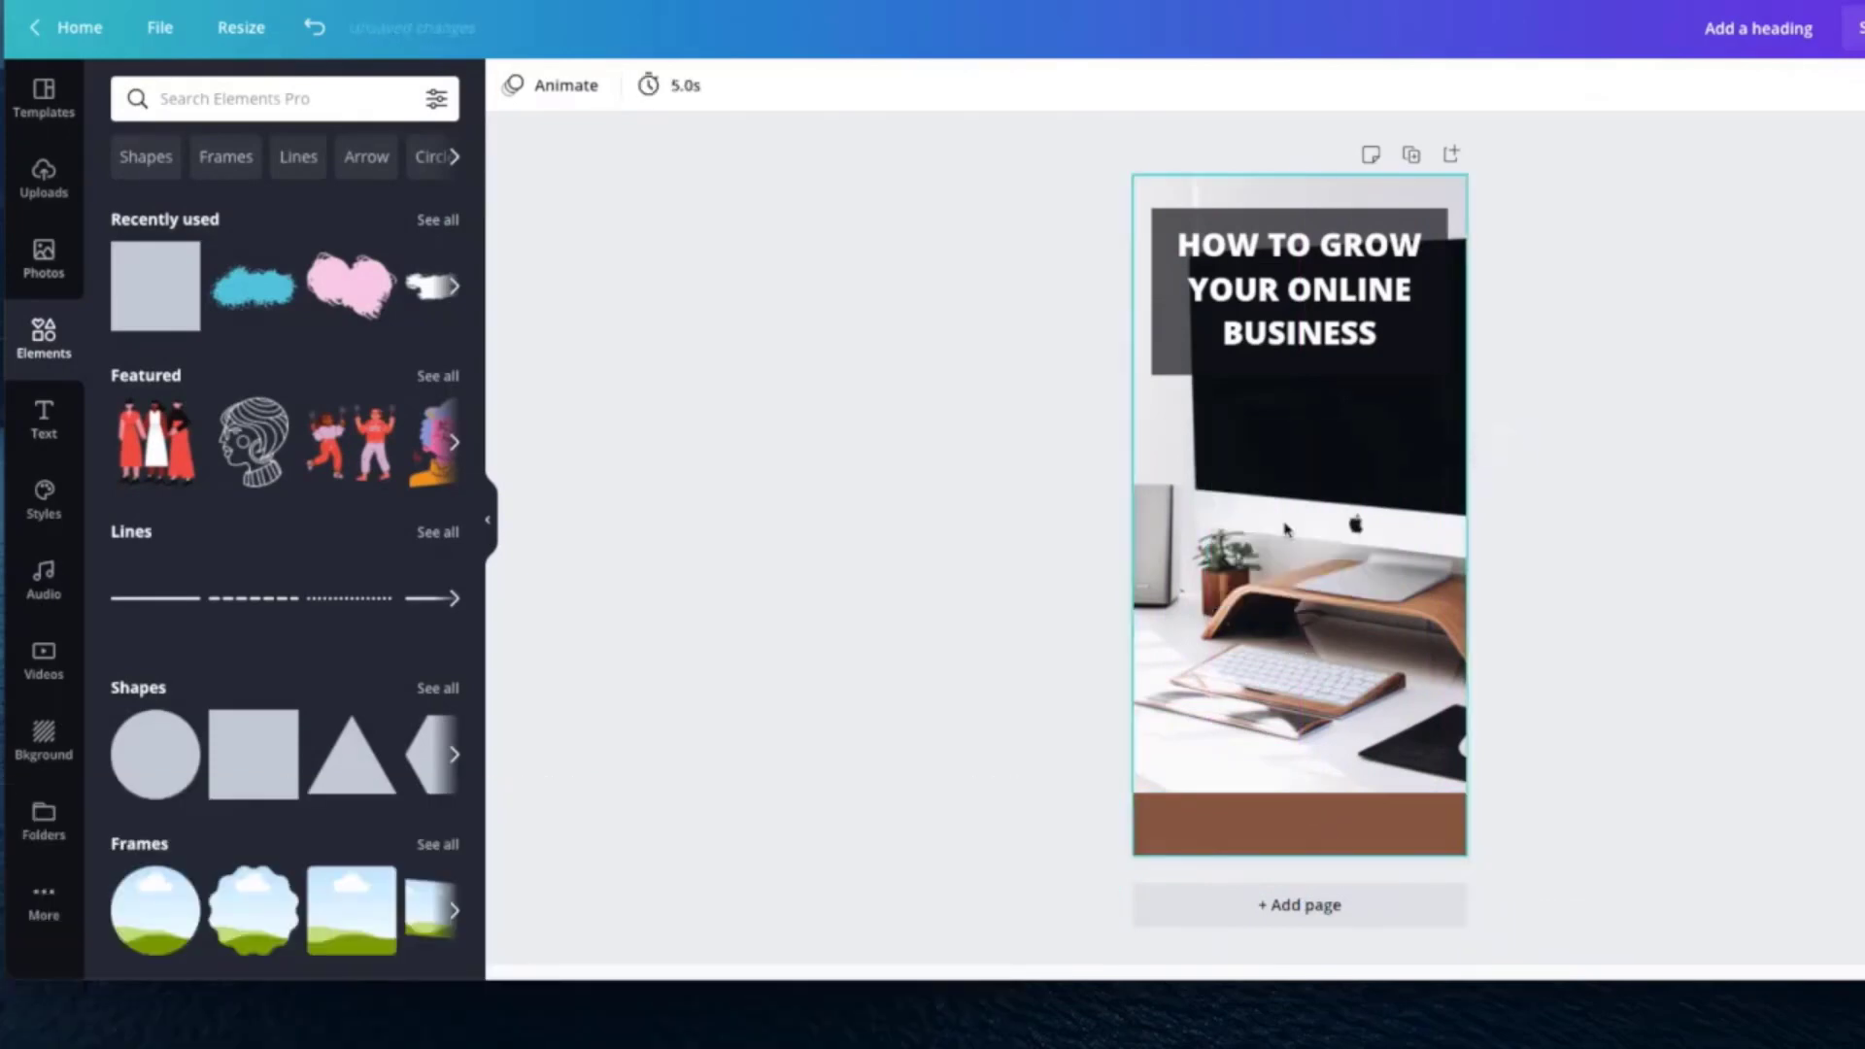
left_click(1285, 831)
left_click(1628, 428)
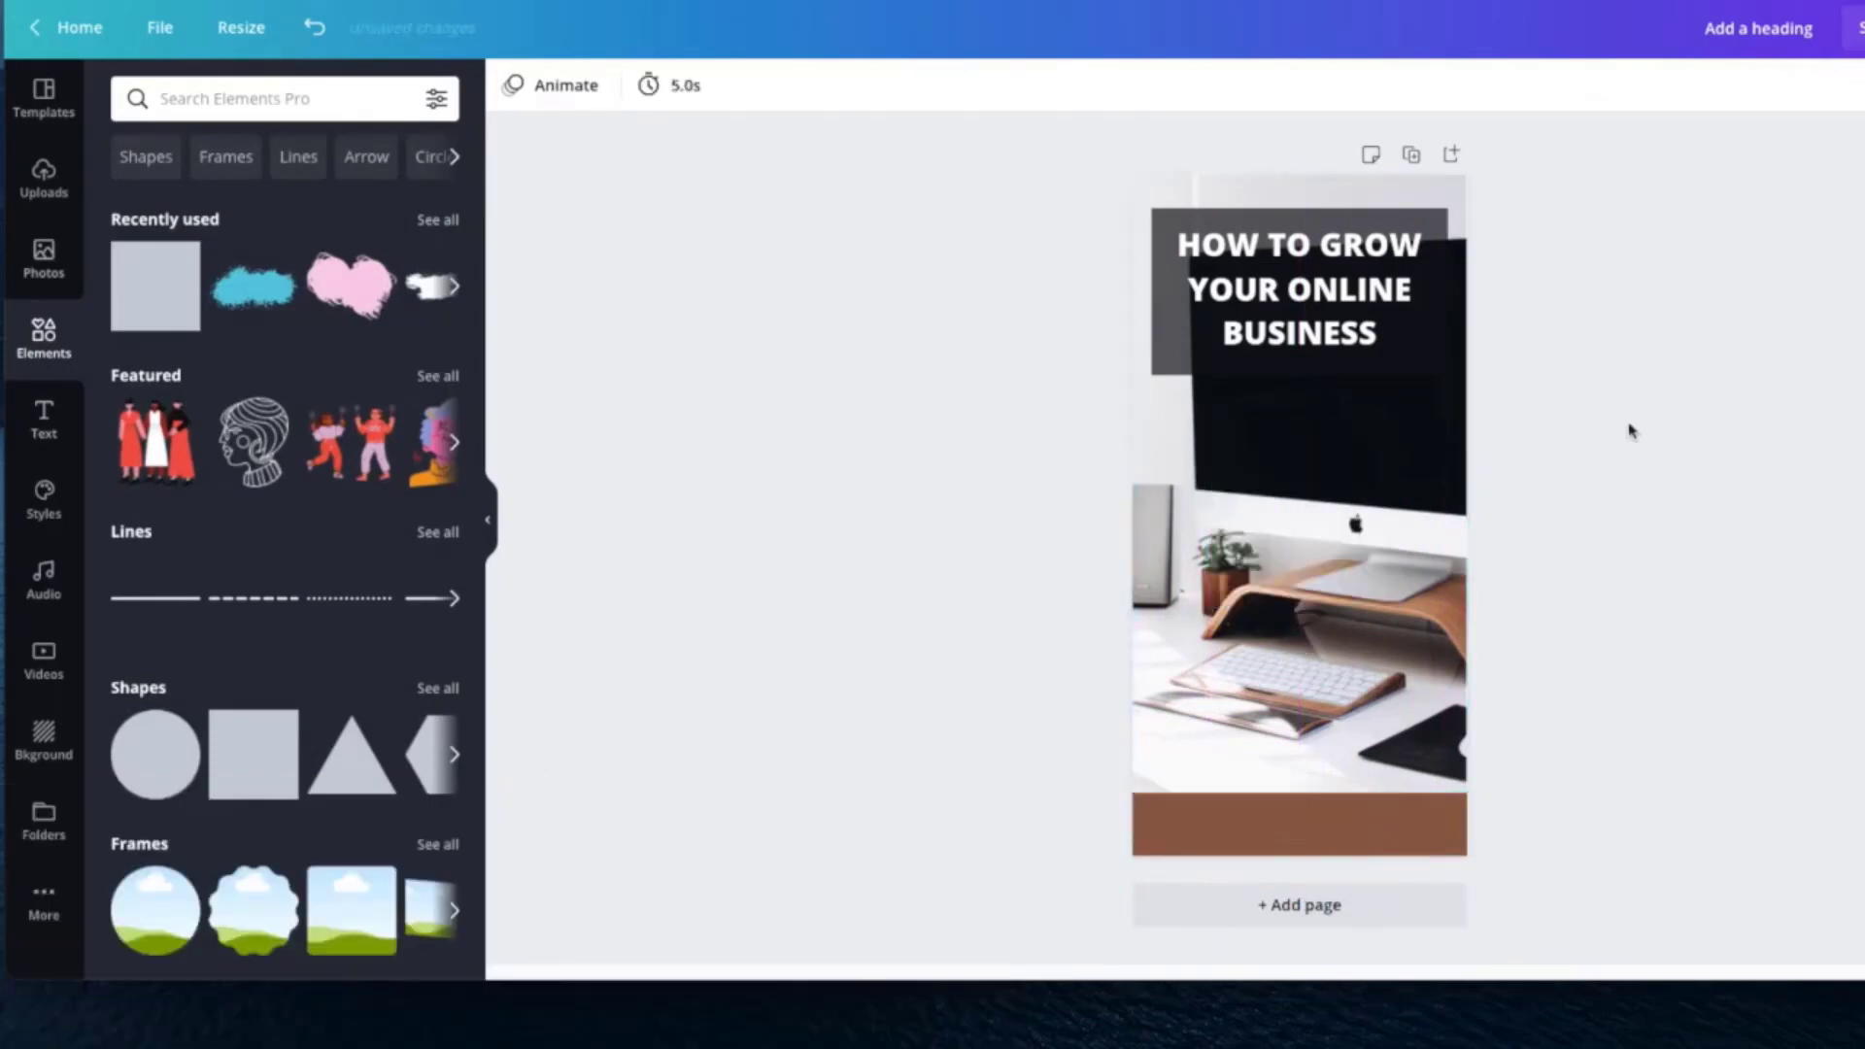
left_click(1215, 810)
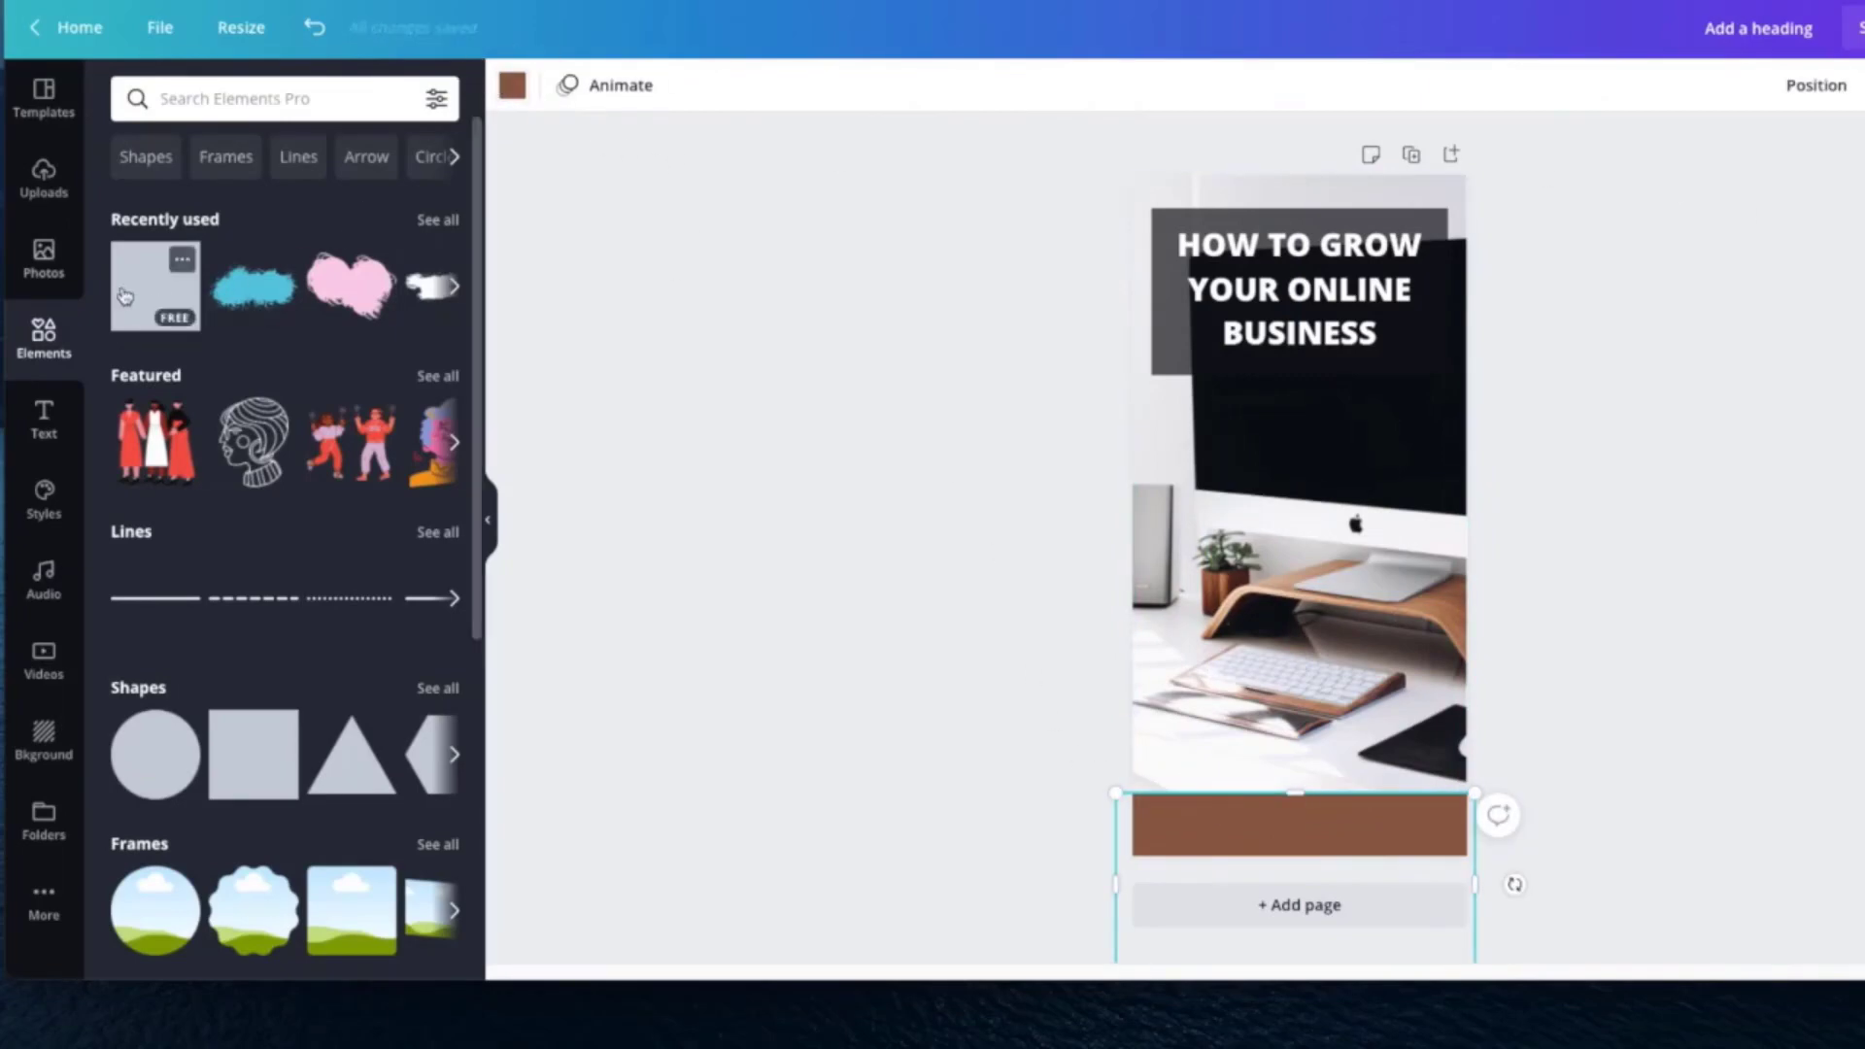
Step: Recolor the brown band along the page's lower edge with the document's black and make it partly transparent
left_click(512, 85)
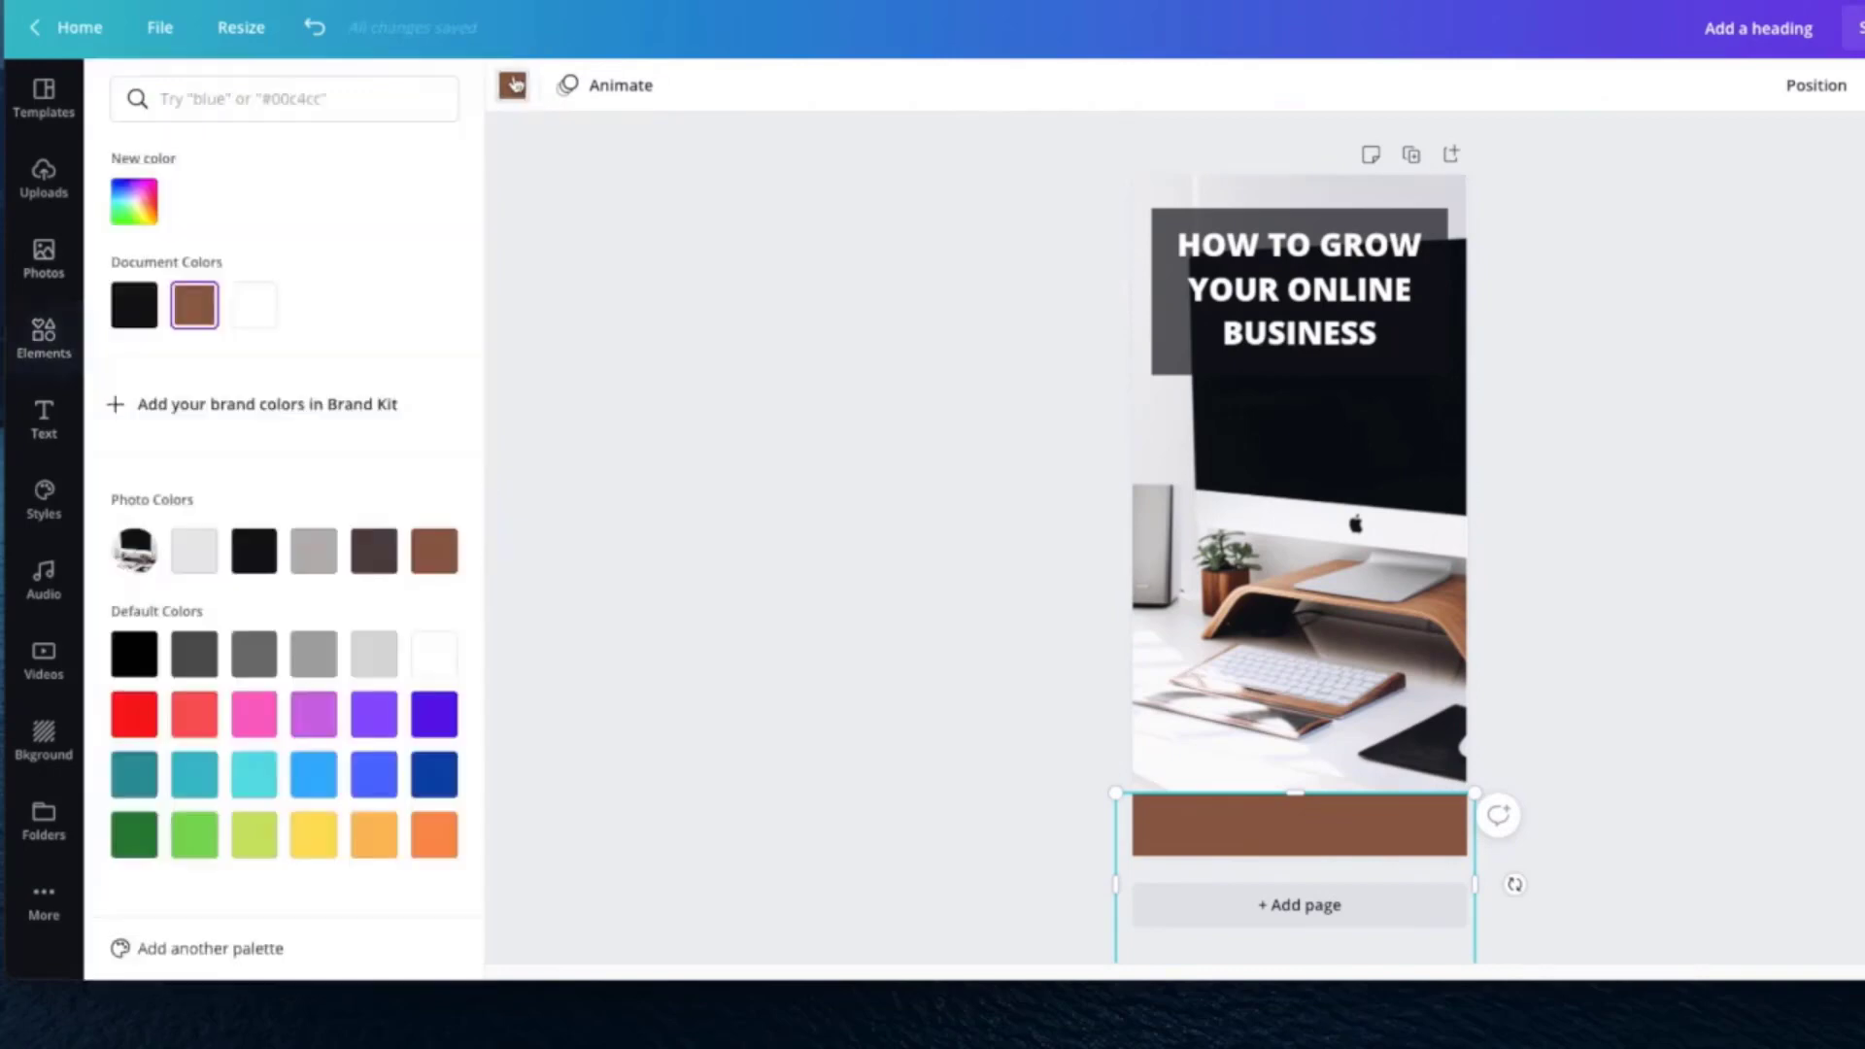
left_click(131, 307)
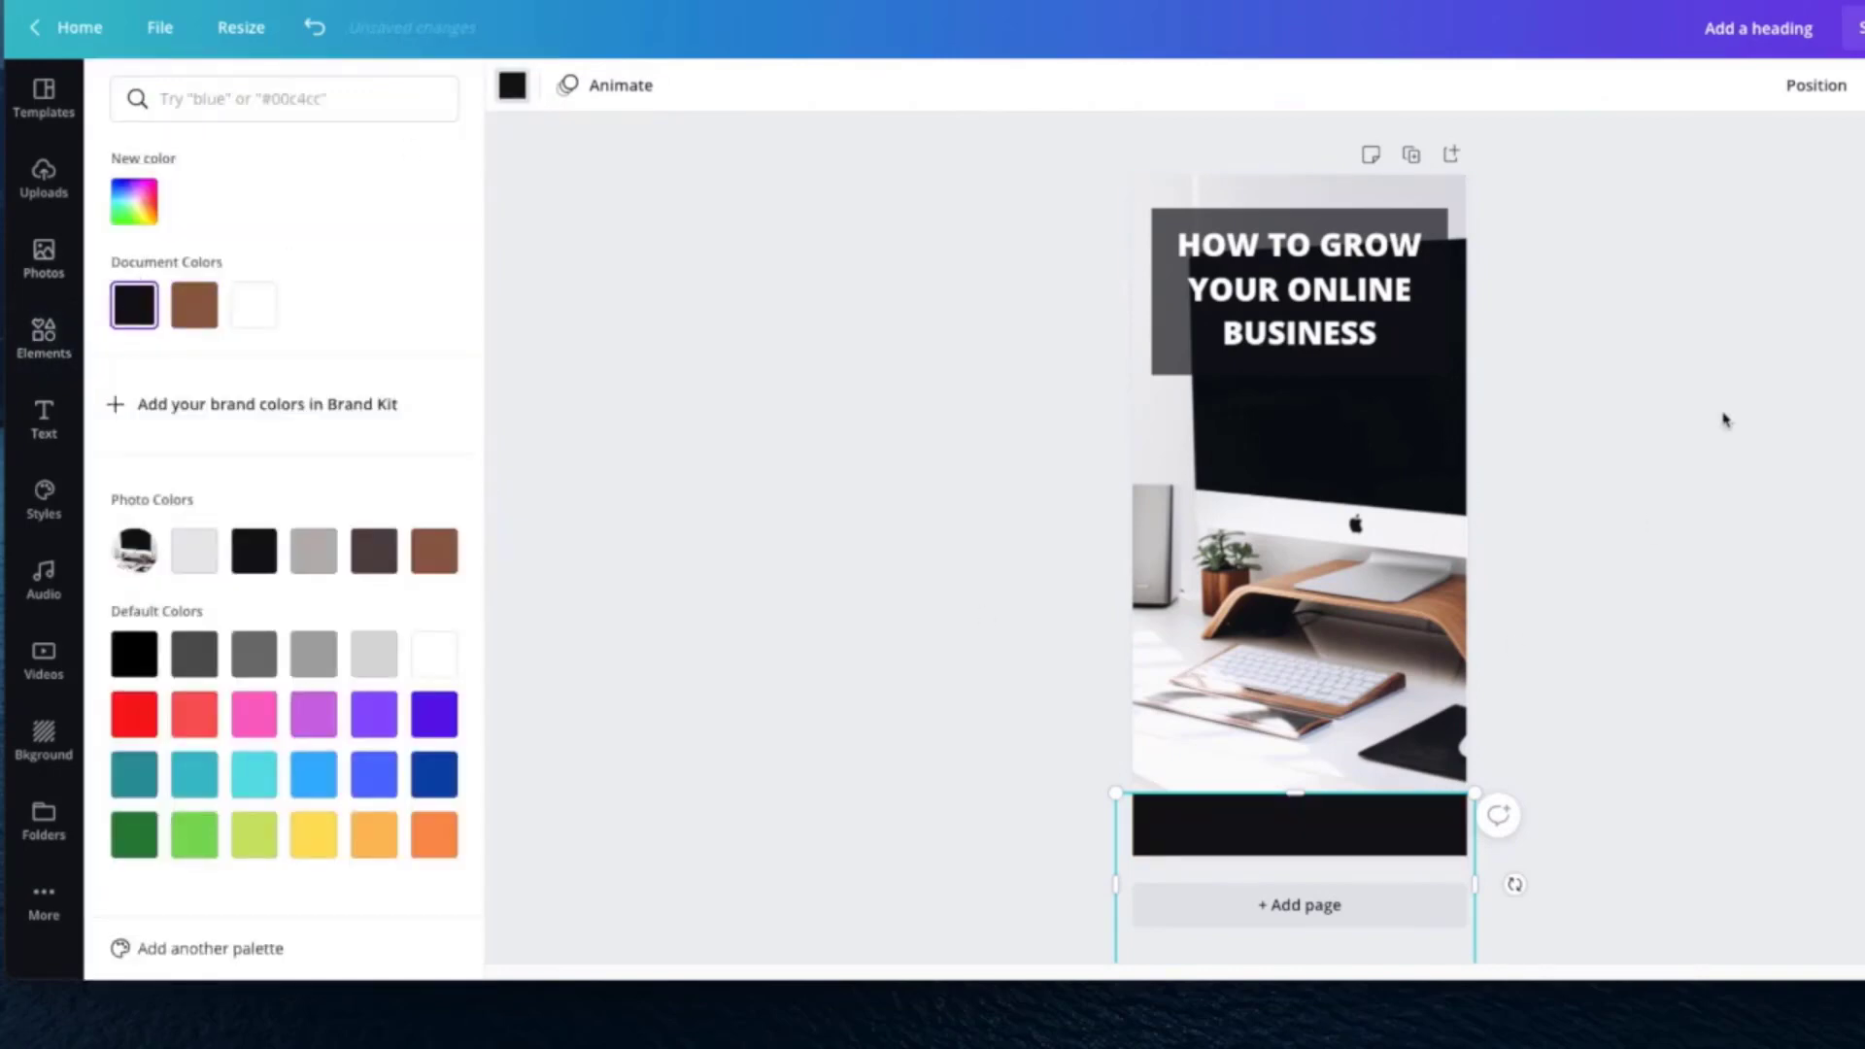
left_click(1864, 84)
left_click_drag(1854, 153, 1817, 160)
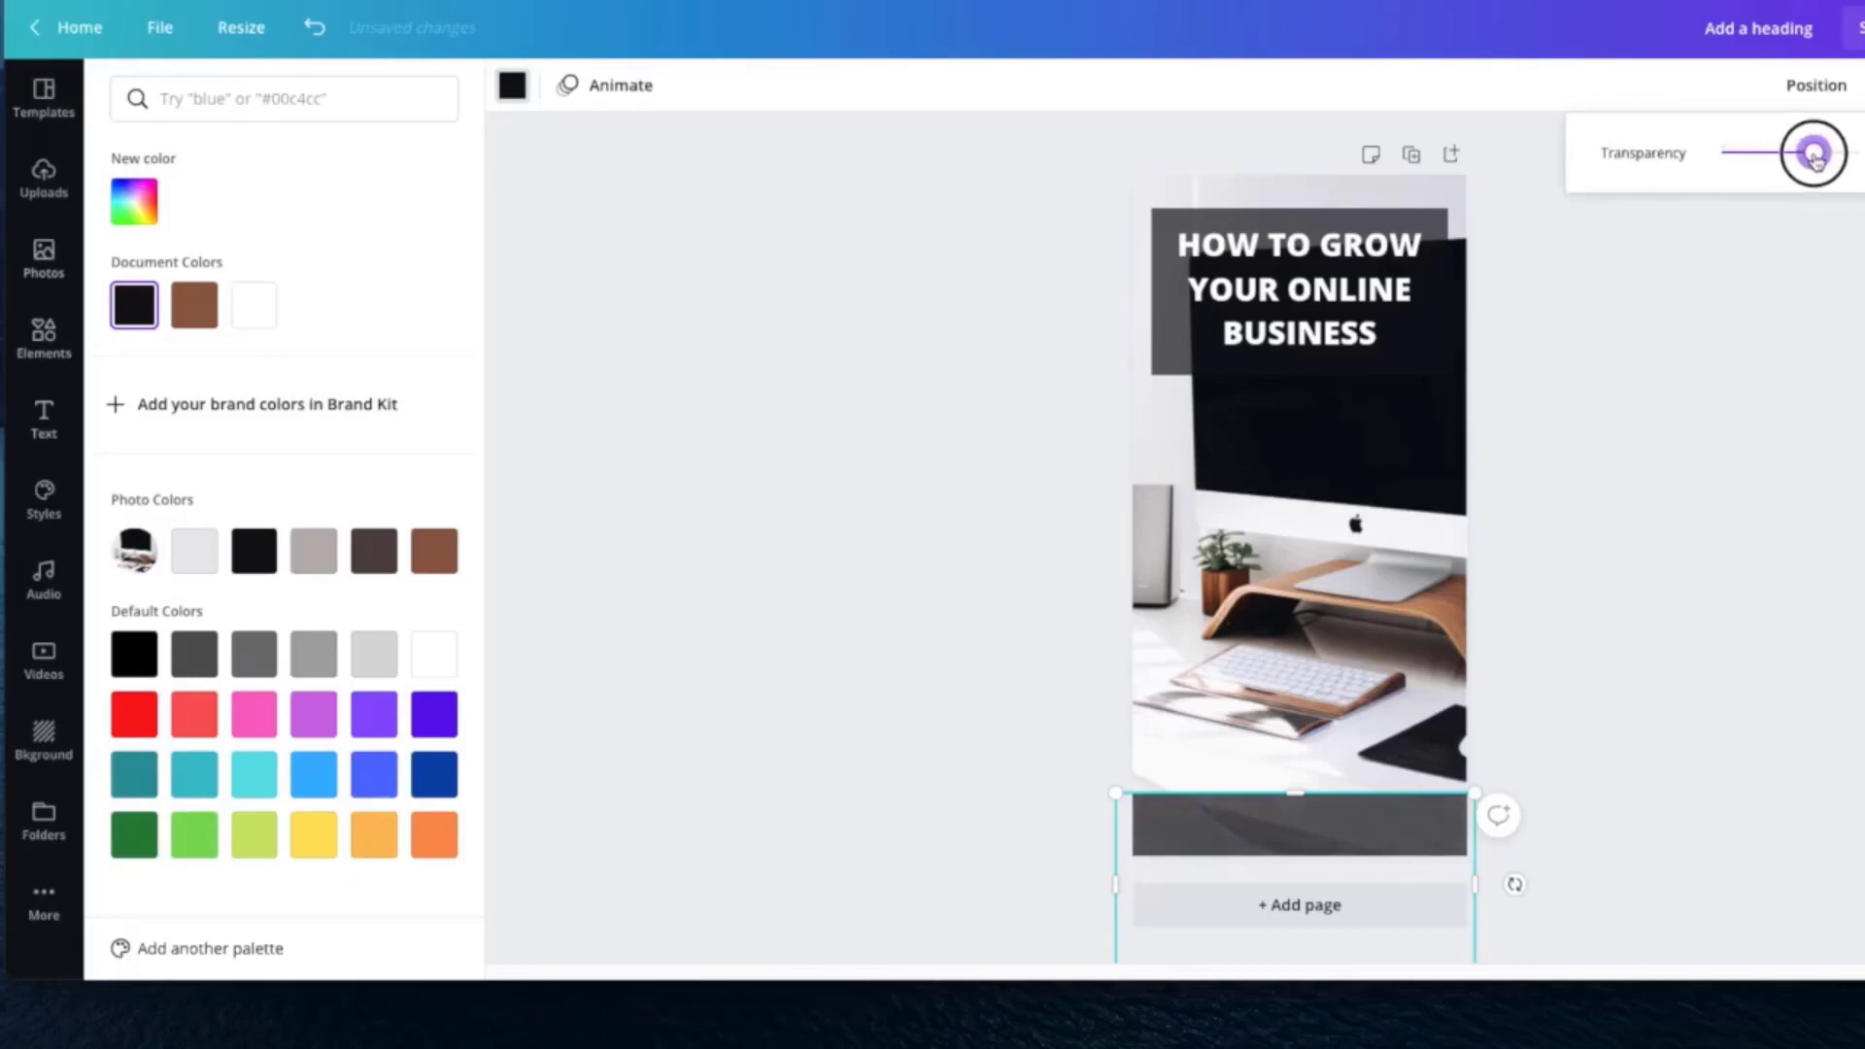
left_click(1803, 534)
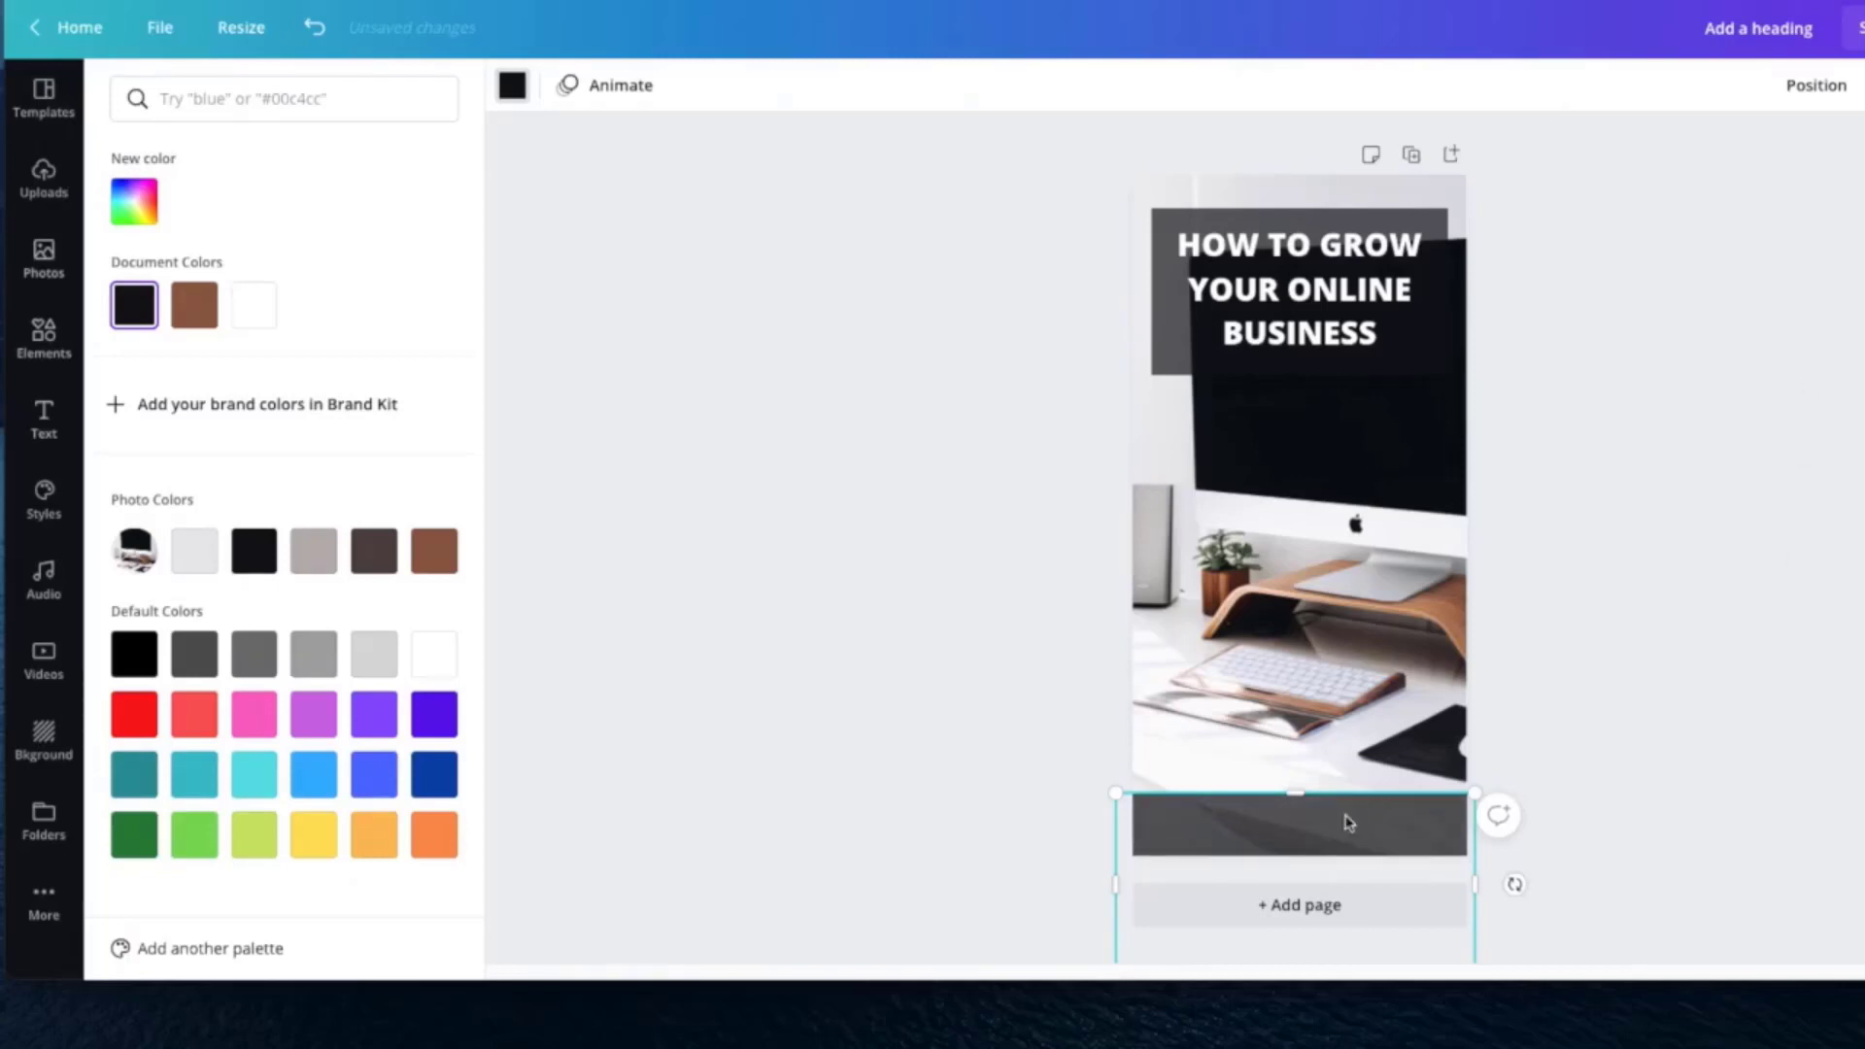
Step: Add a subheading text box to the page
left_click(43, 419)
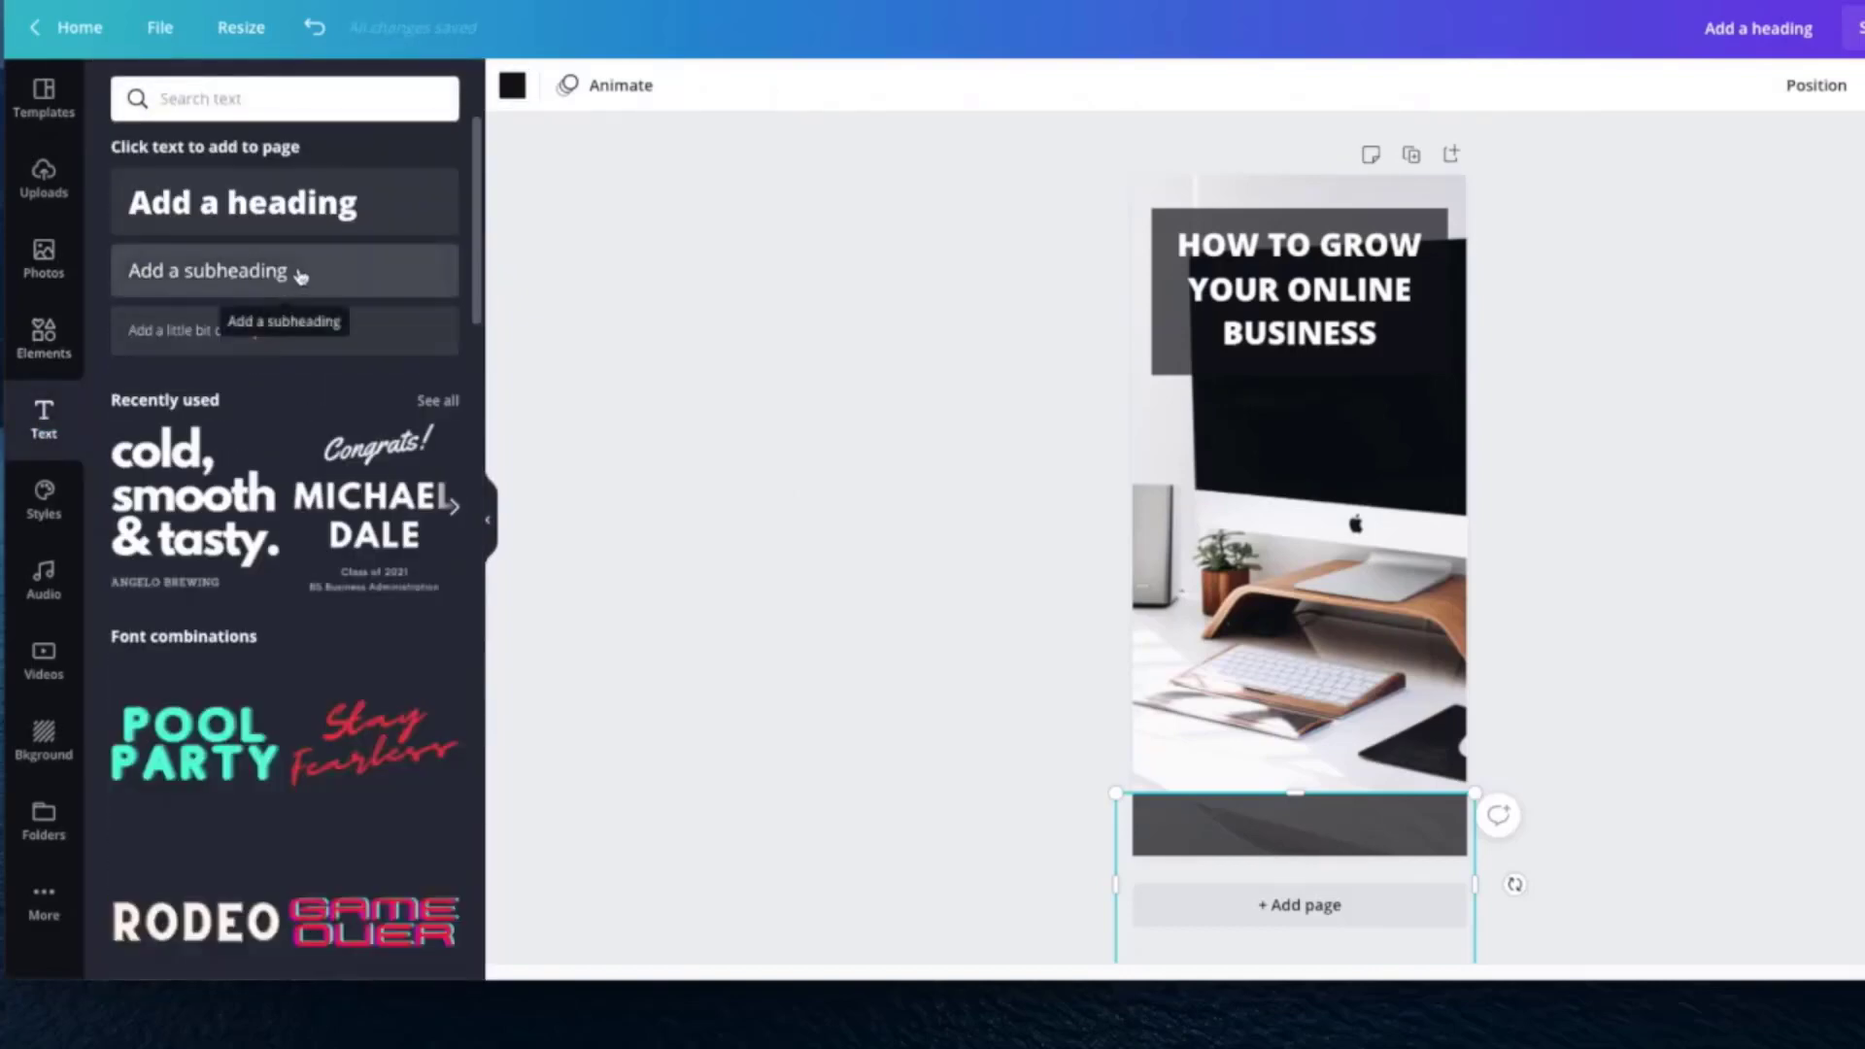
left_click(258, 275)
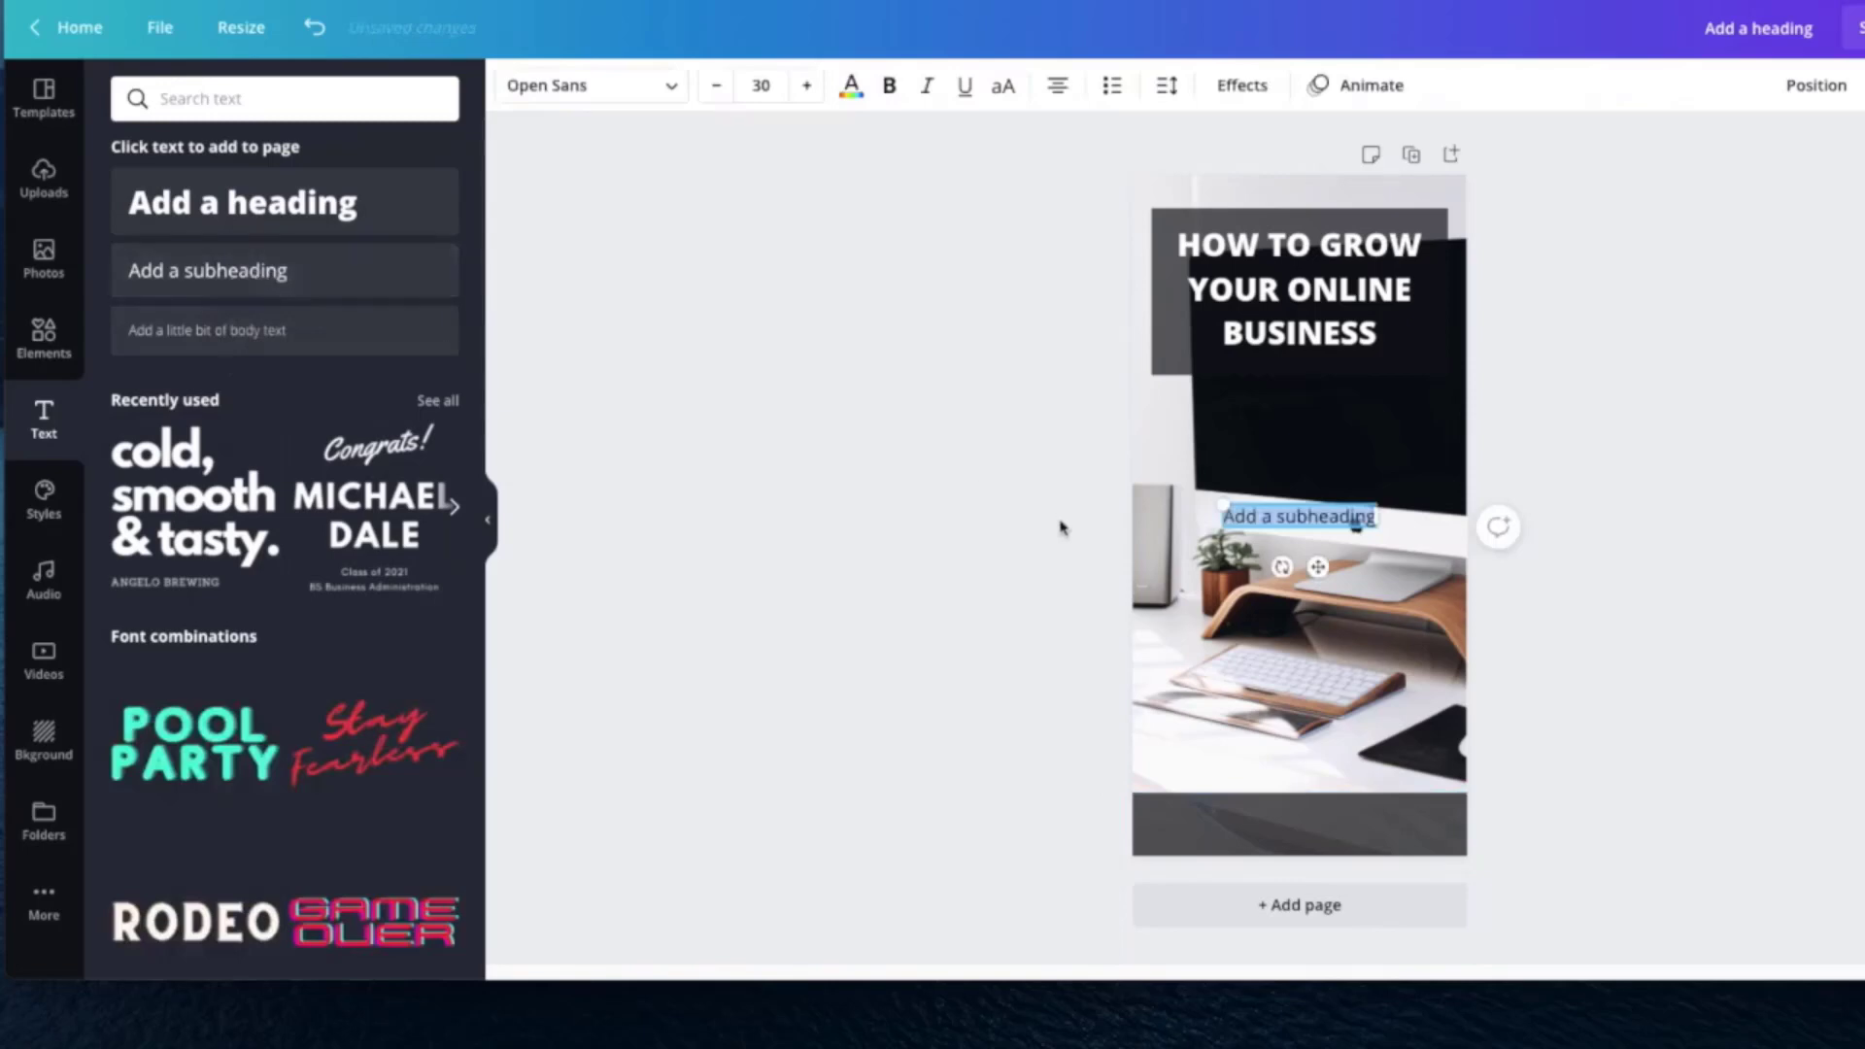
type("www")
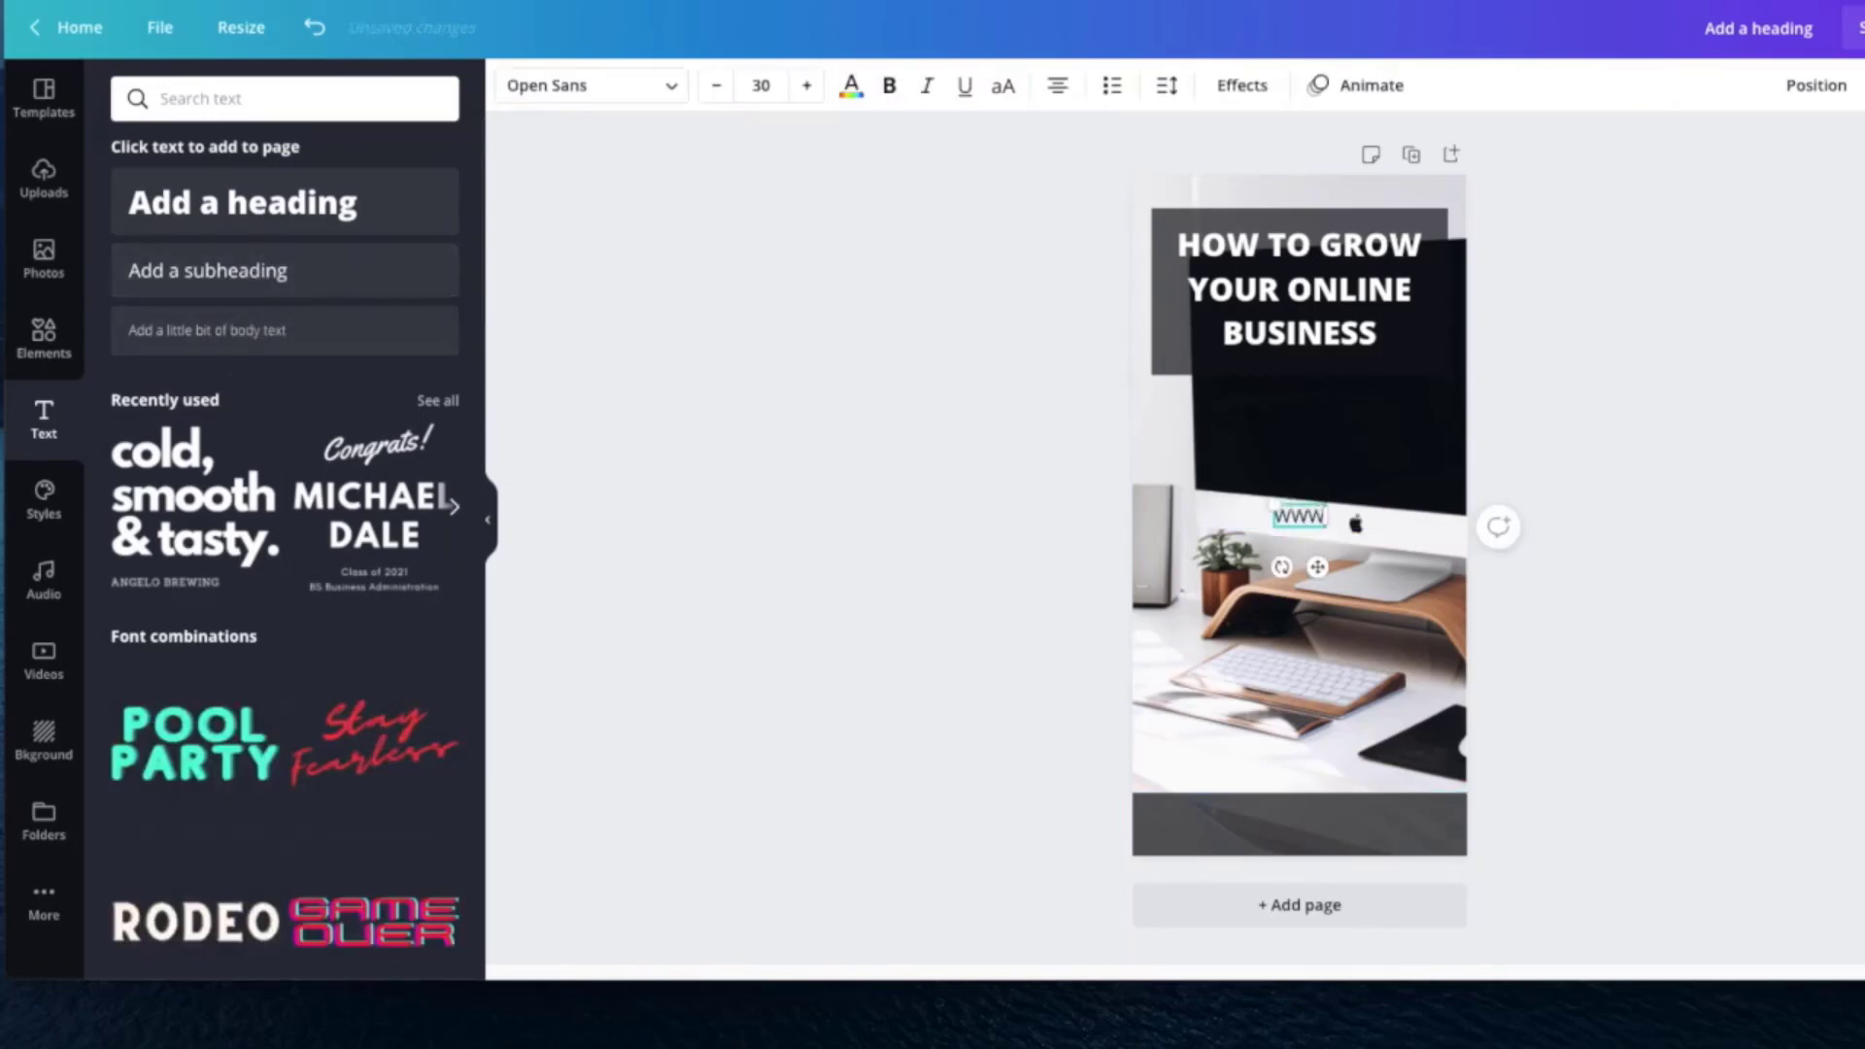
type(".")
type("kim")
key("BackSpace")
key("BackSpace")
key("BackSpace")
key("BackSpace")
key("BackSpace")
key("BackSpace")
key("BackSpace")
Step: Enter the website address as the subheading's text
type("www.RawndaFlowers.")
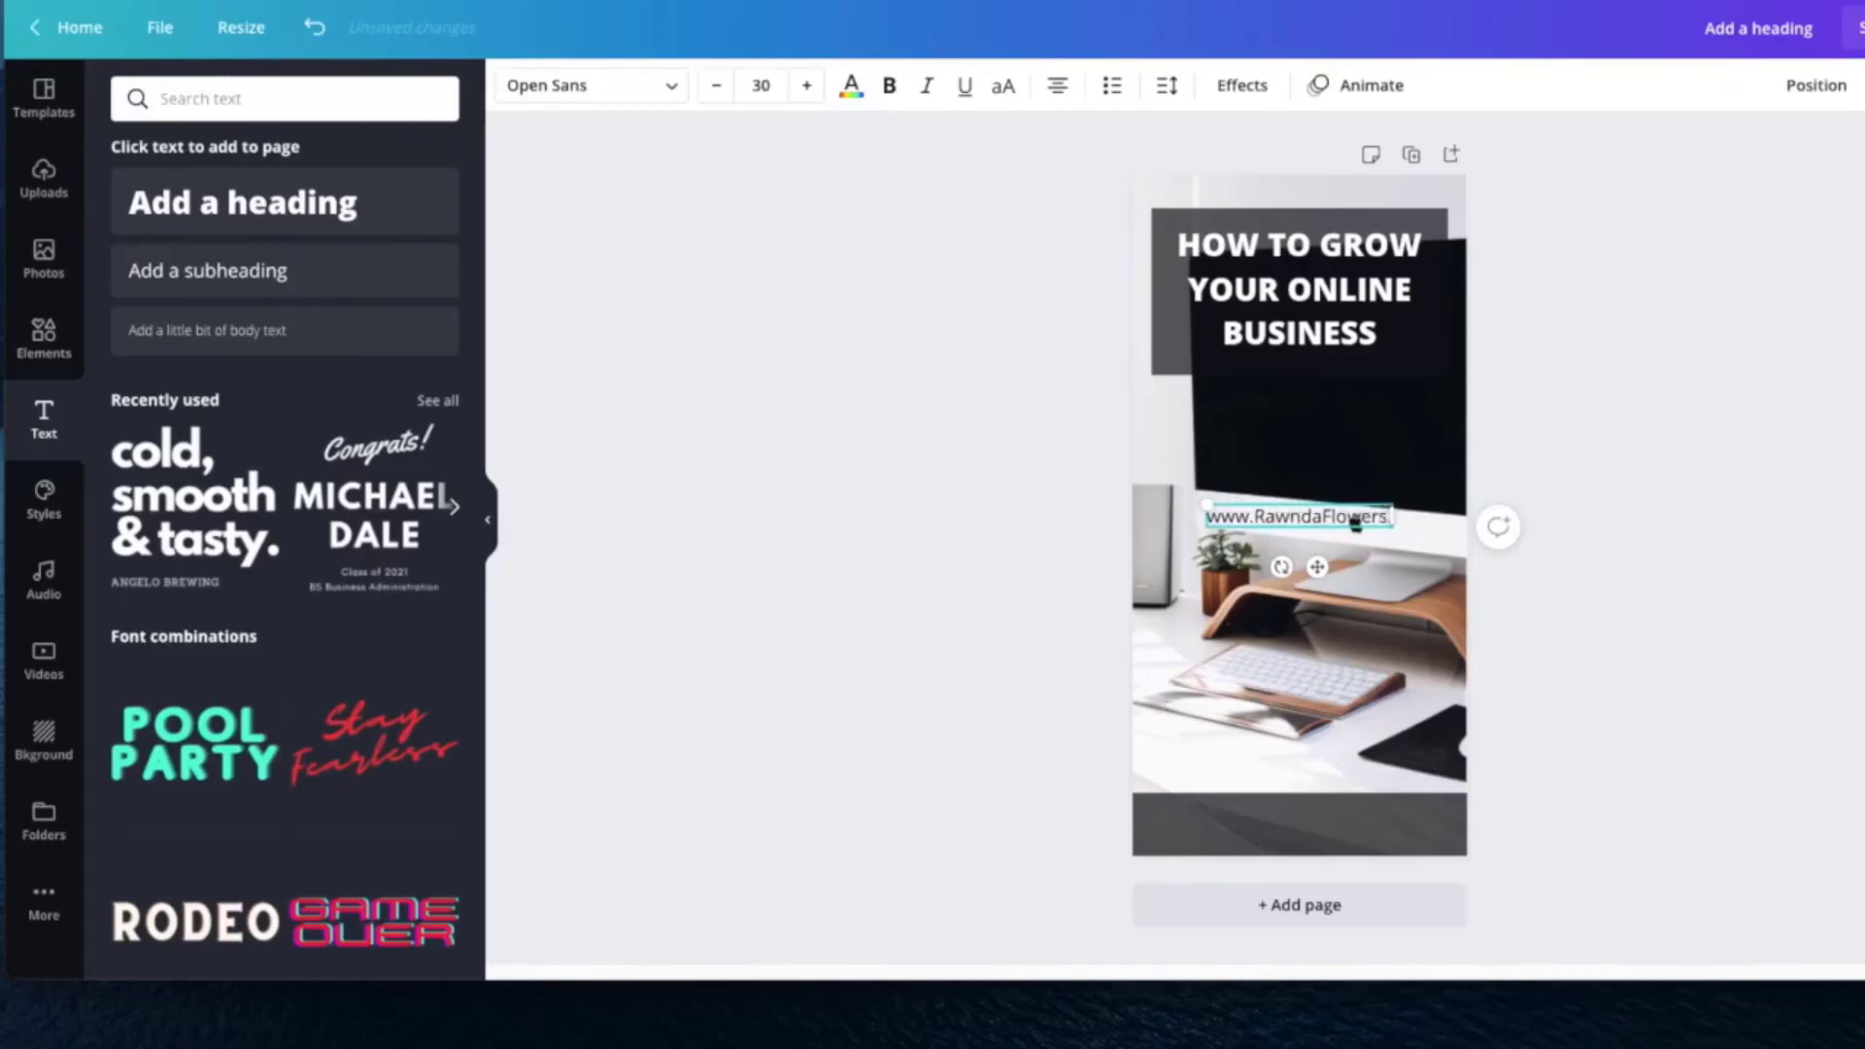
type("com")
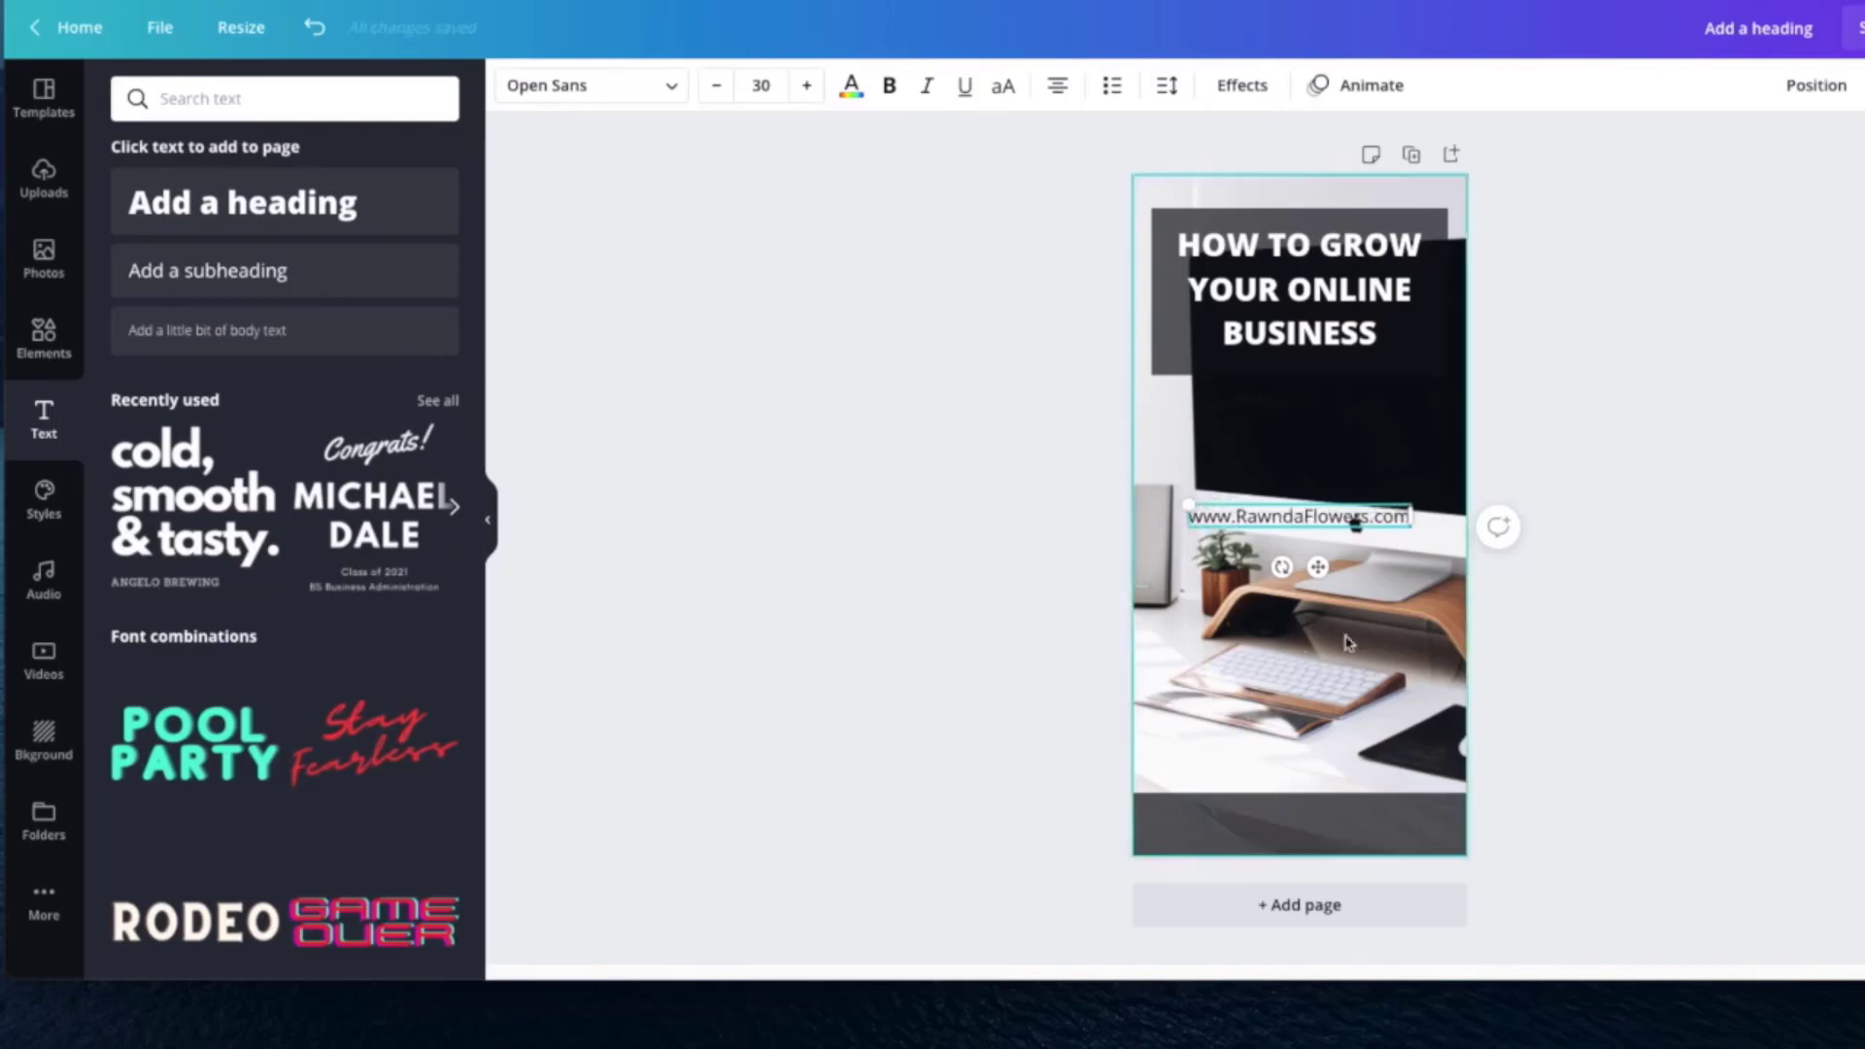
left_click(1524, 583)
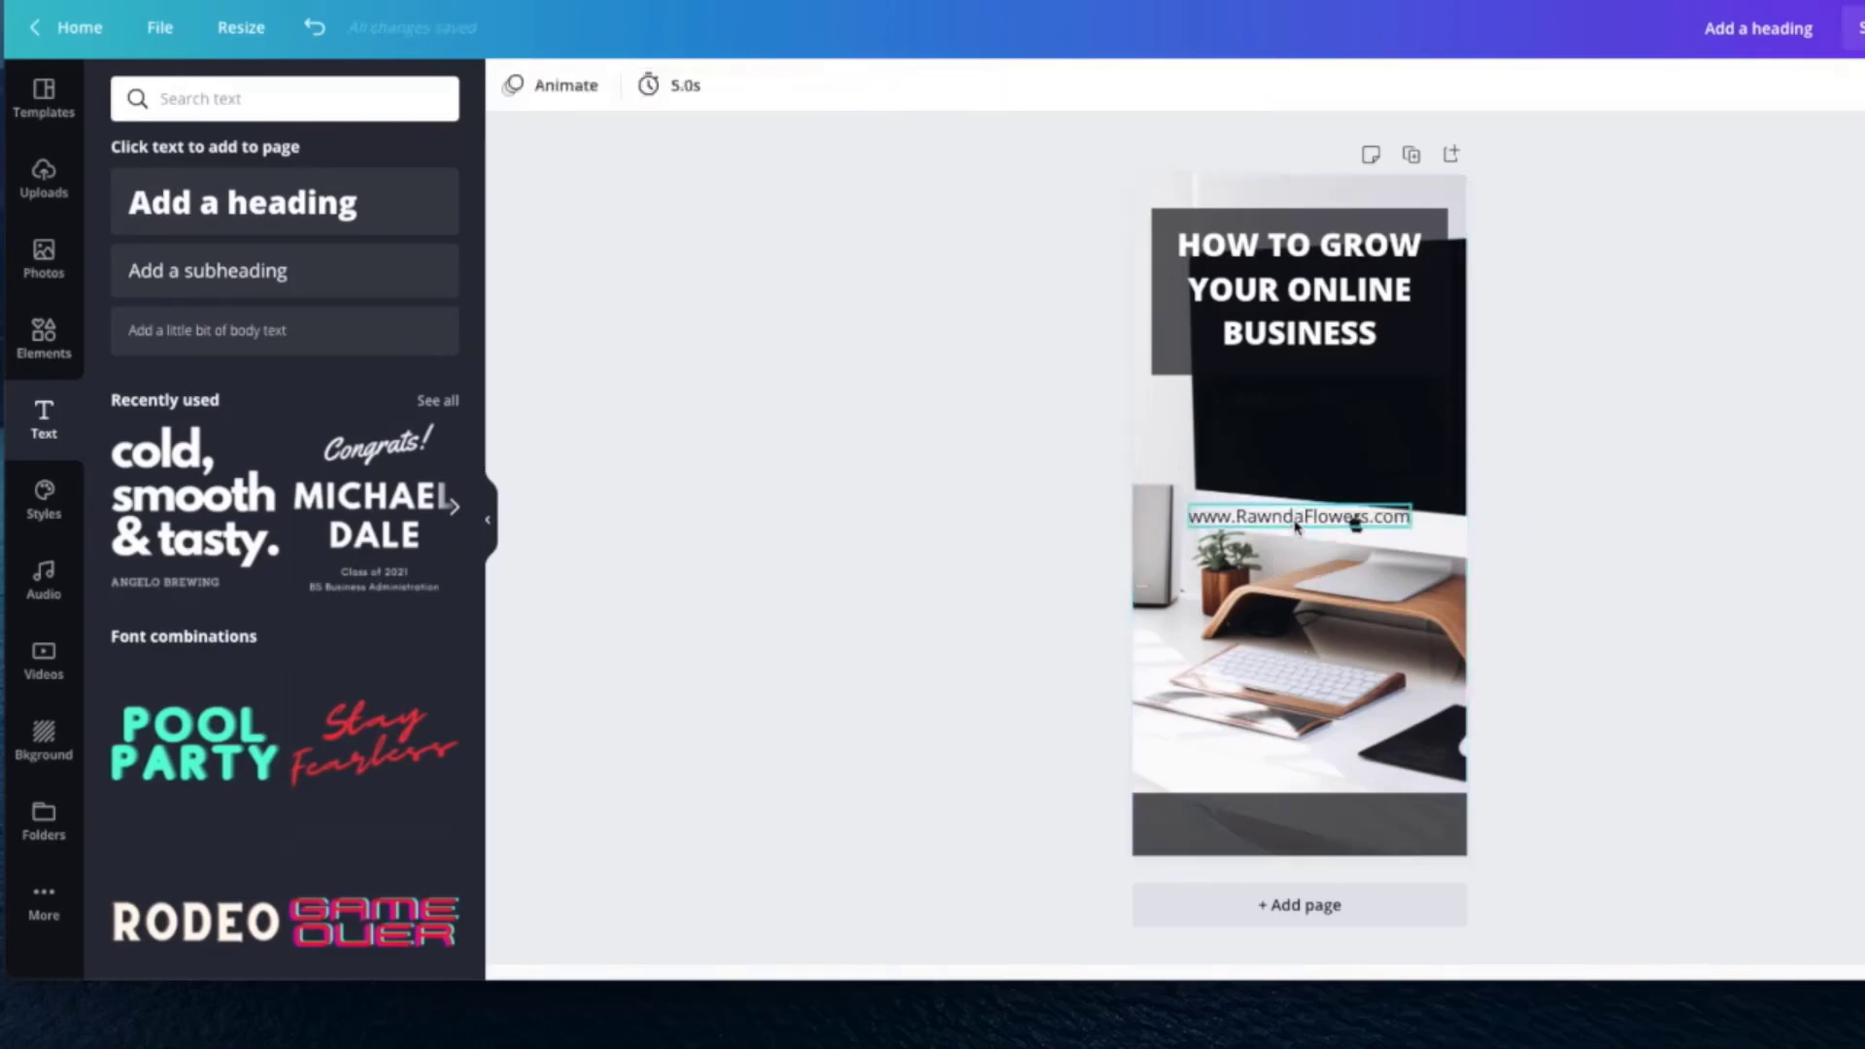
Step: Move the website address onto the dark band along the lower edge and recolor it white
left_click_drag(1295, 526, 1310, 821)
left_click(1618, 562)
left_click(850, 88)
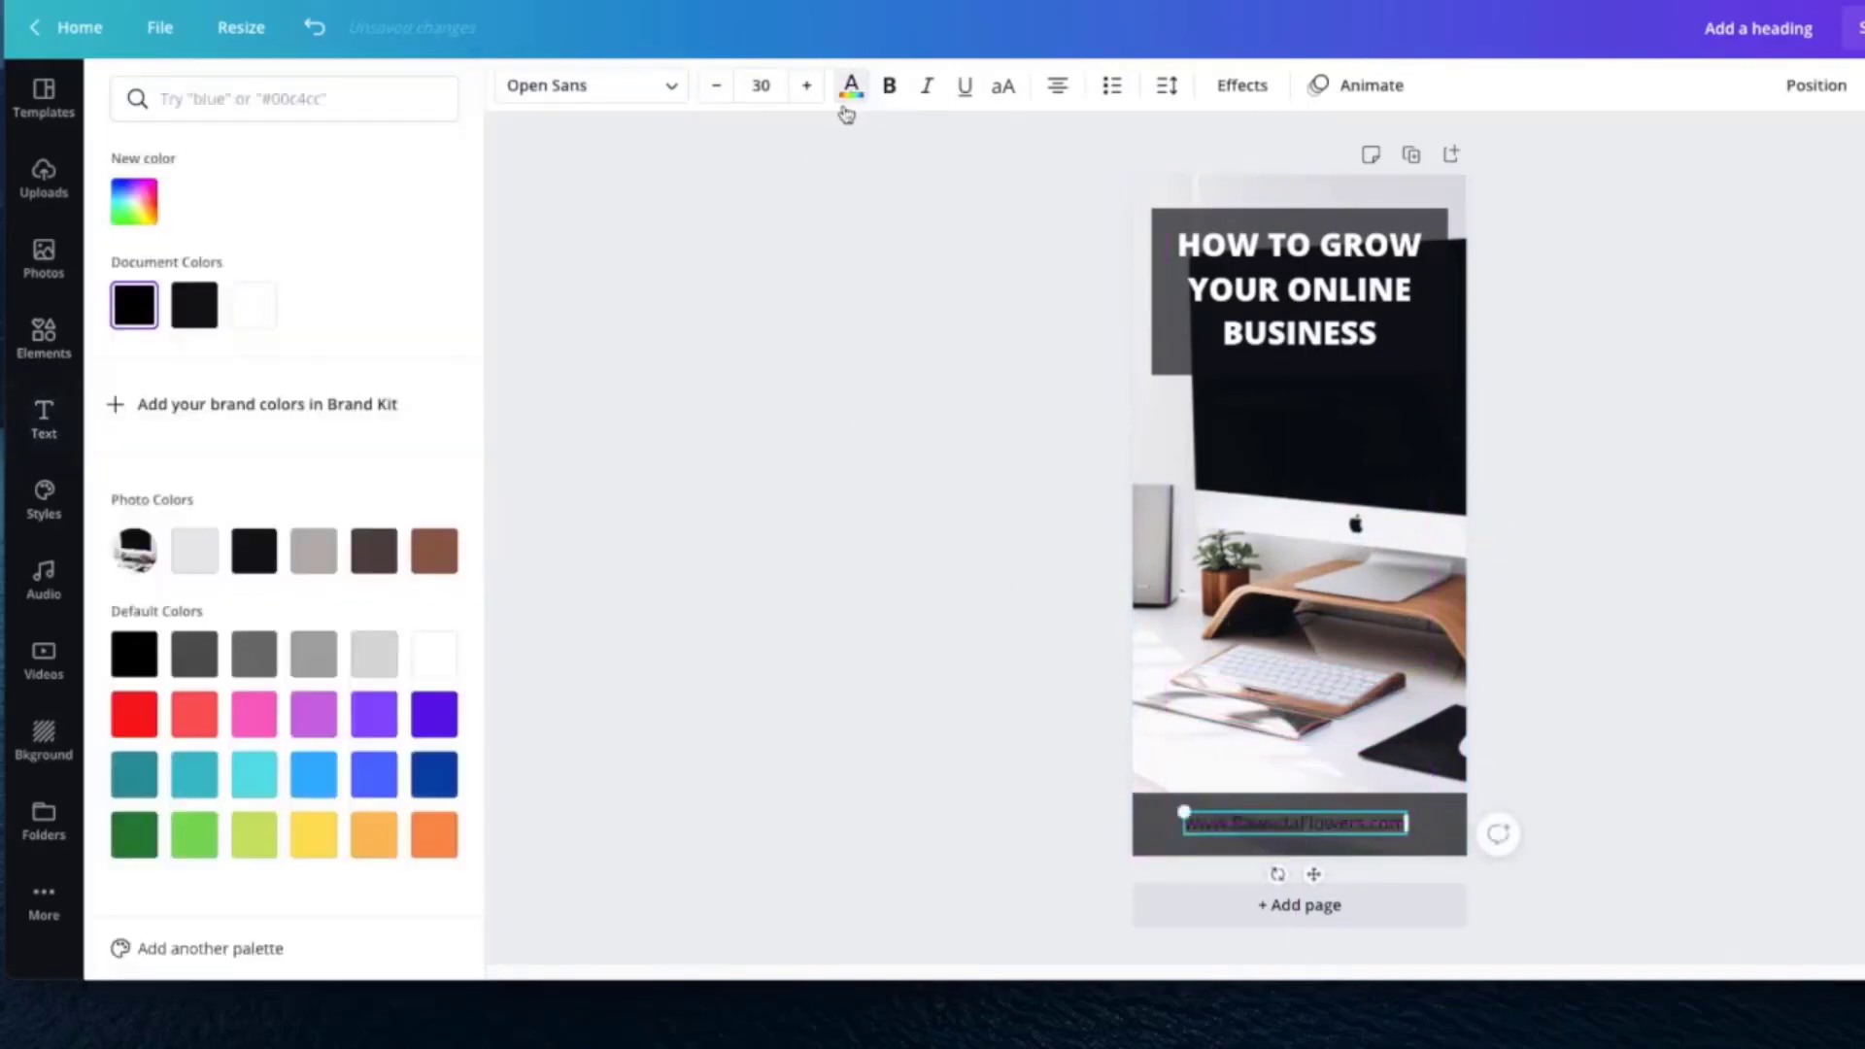
left_click(257, 308)
key("Escape")
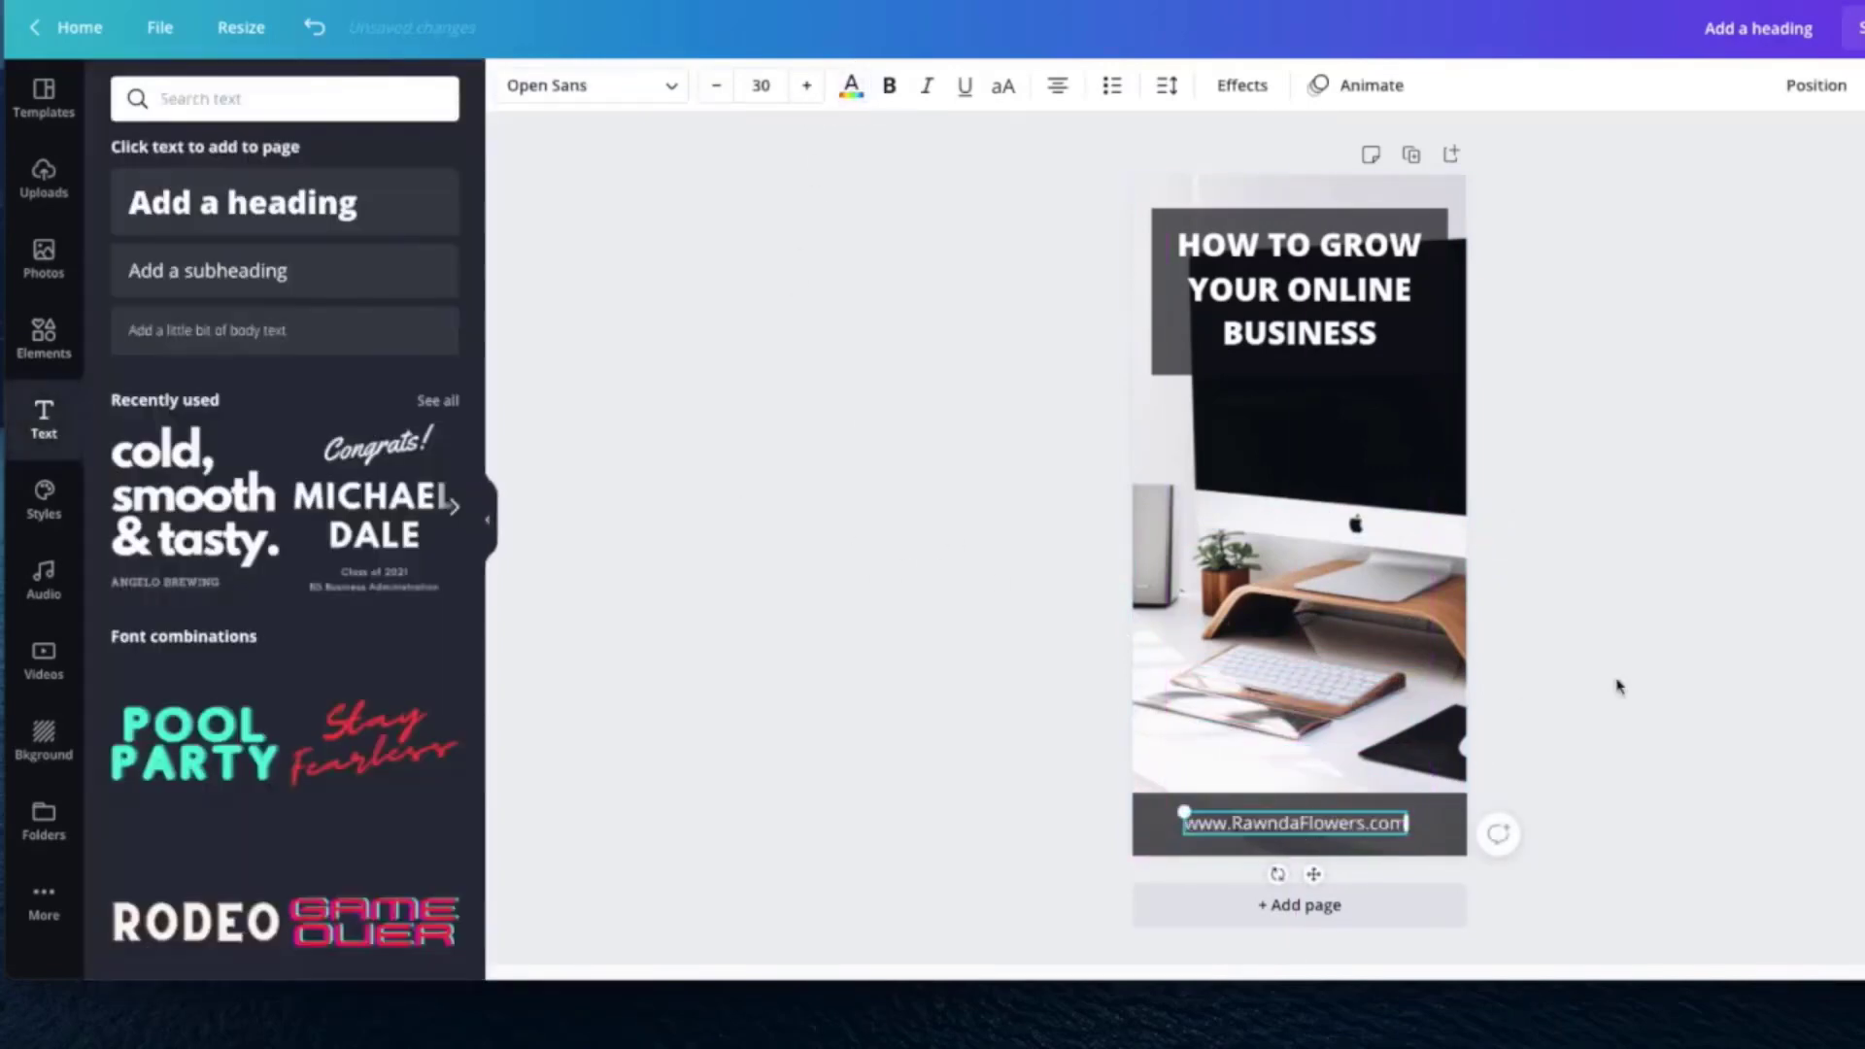
Step: Shift the website address slightly sideways so it is centered on the dark footer band
left_click(1705, 664)
left_click_drag(1309, 829, 1321, 829)
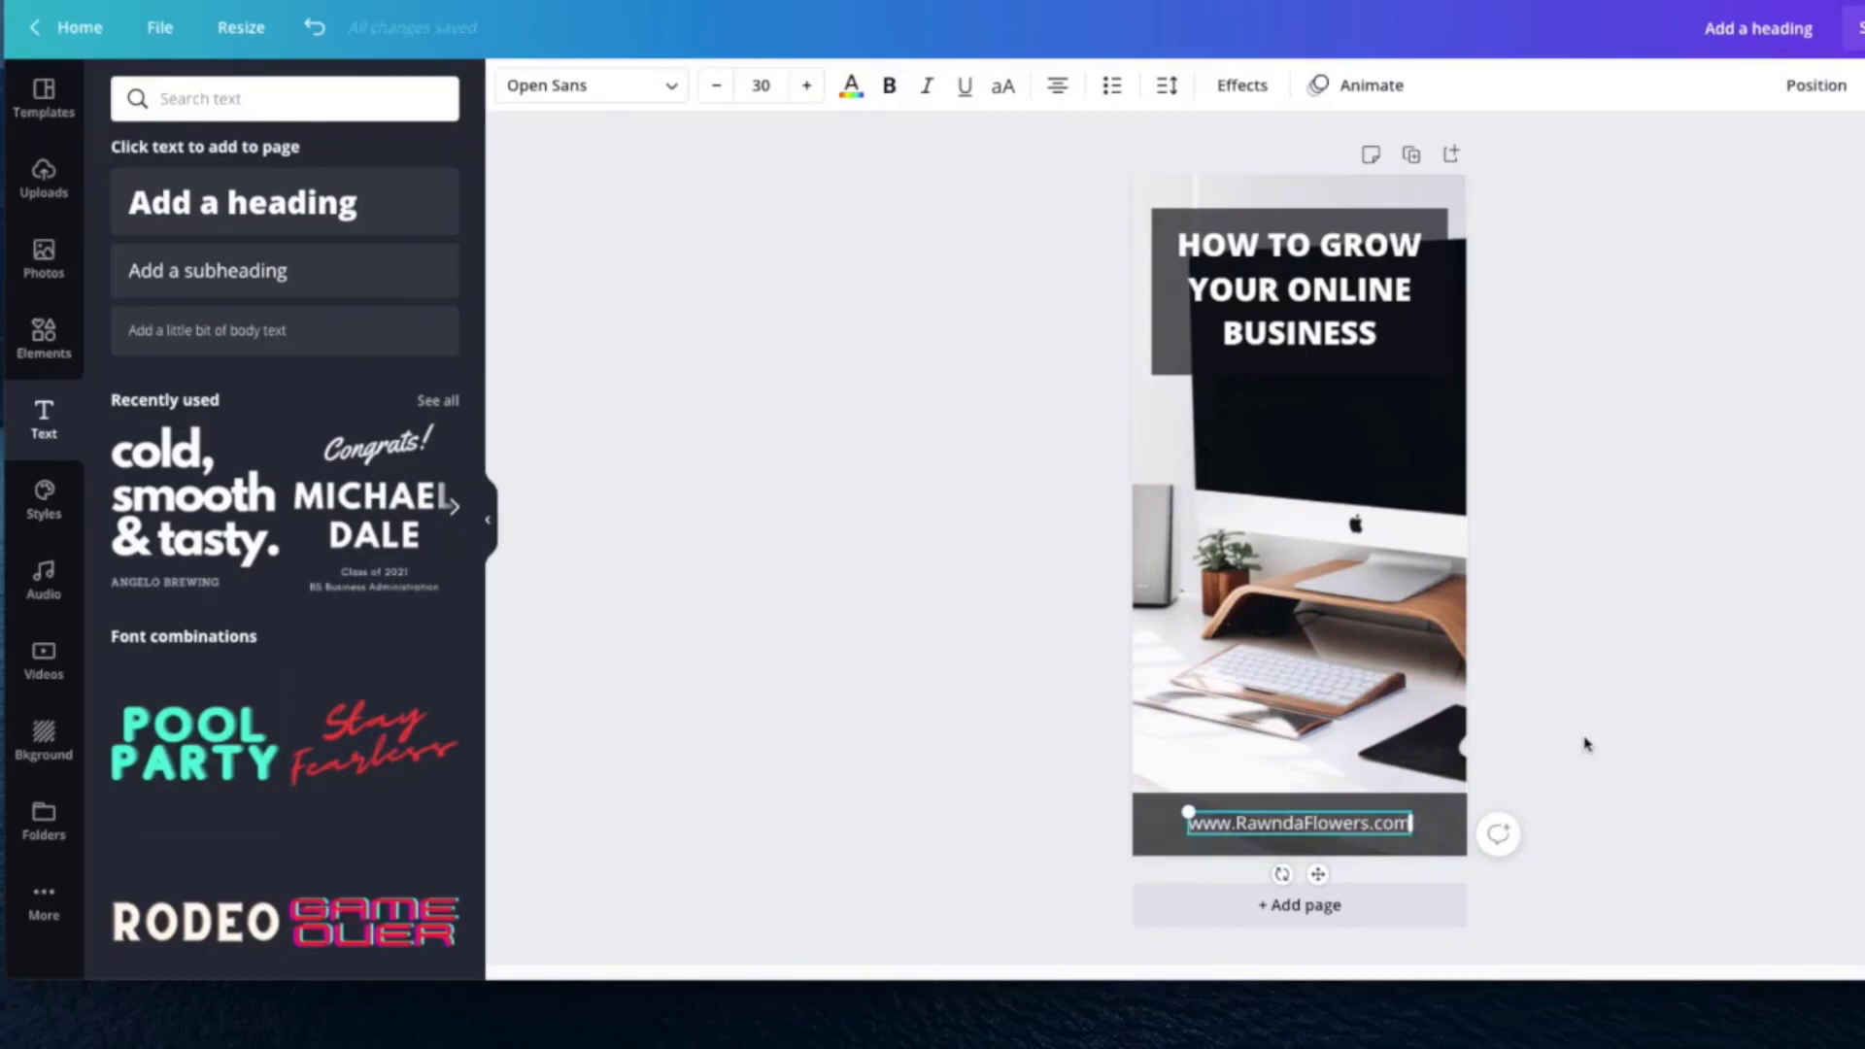
left_click(1669, 728)
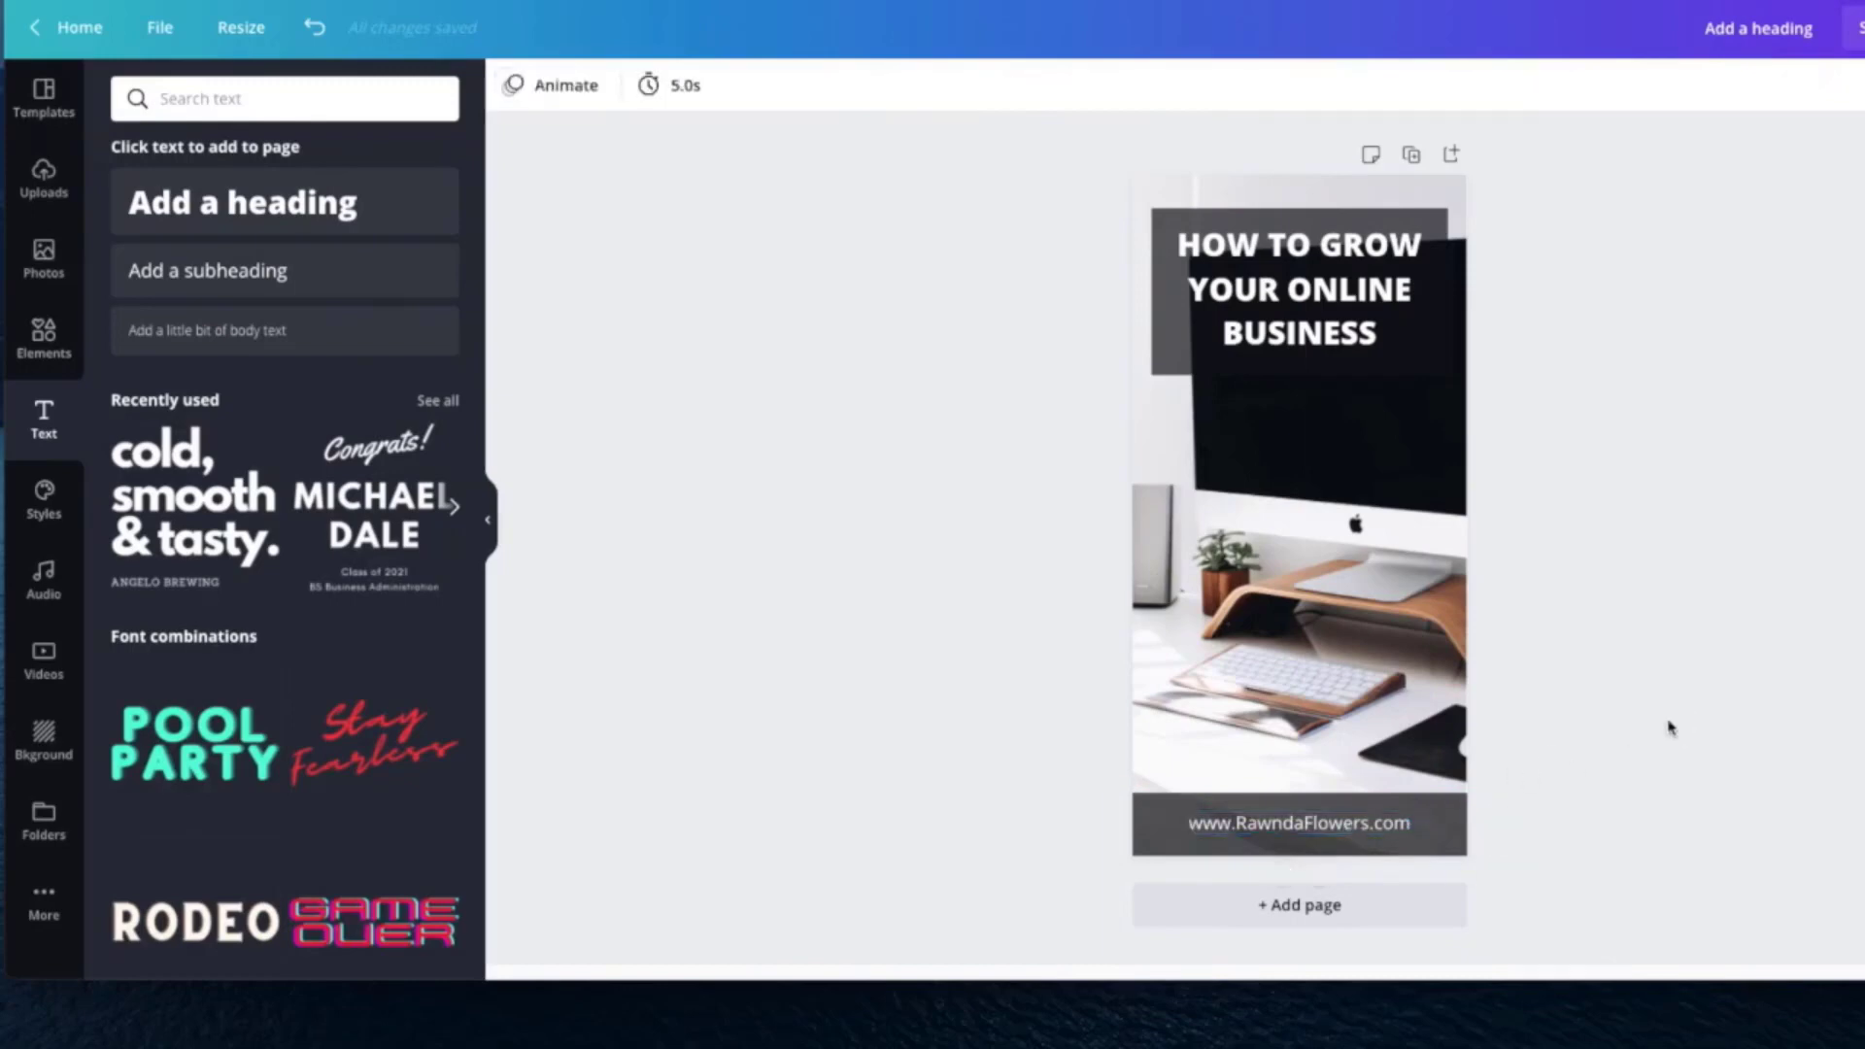
Step: Increase the font size of the heading HOW TO GROW YOUR ONLINE BUSINESS to 60
left_click(1298, 327)
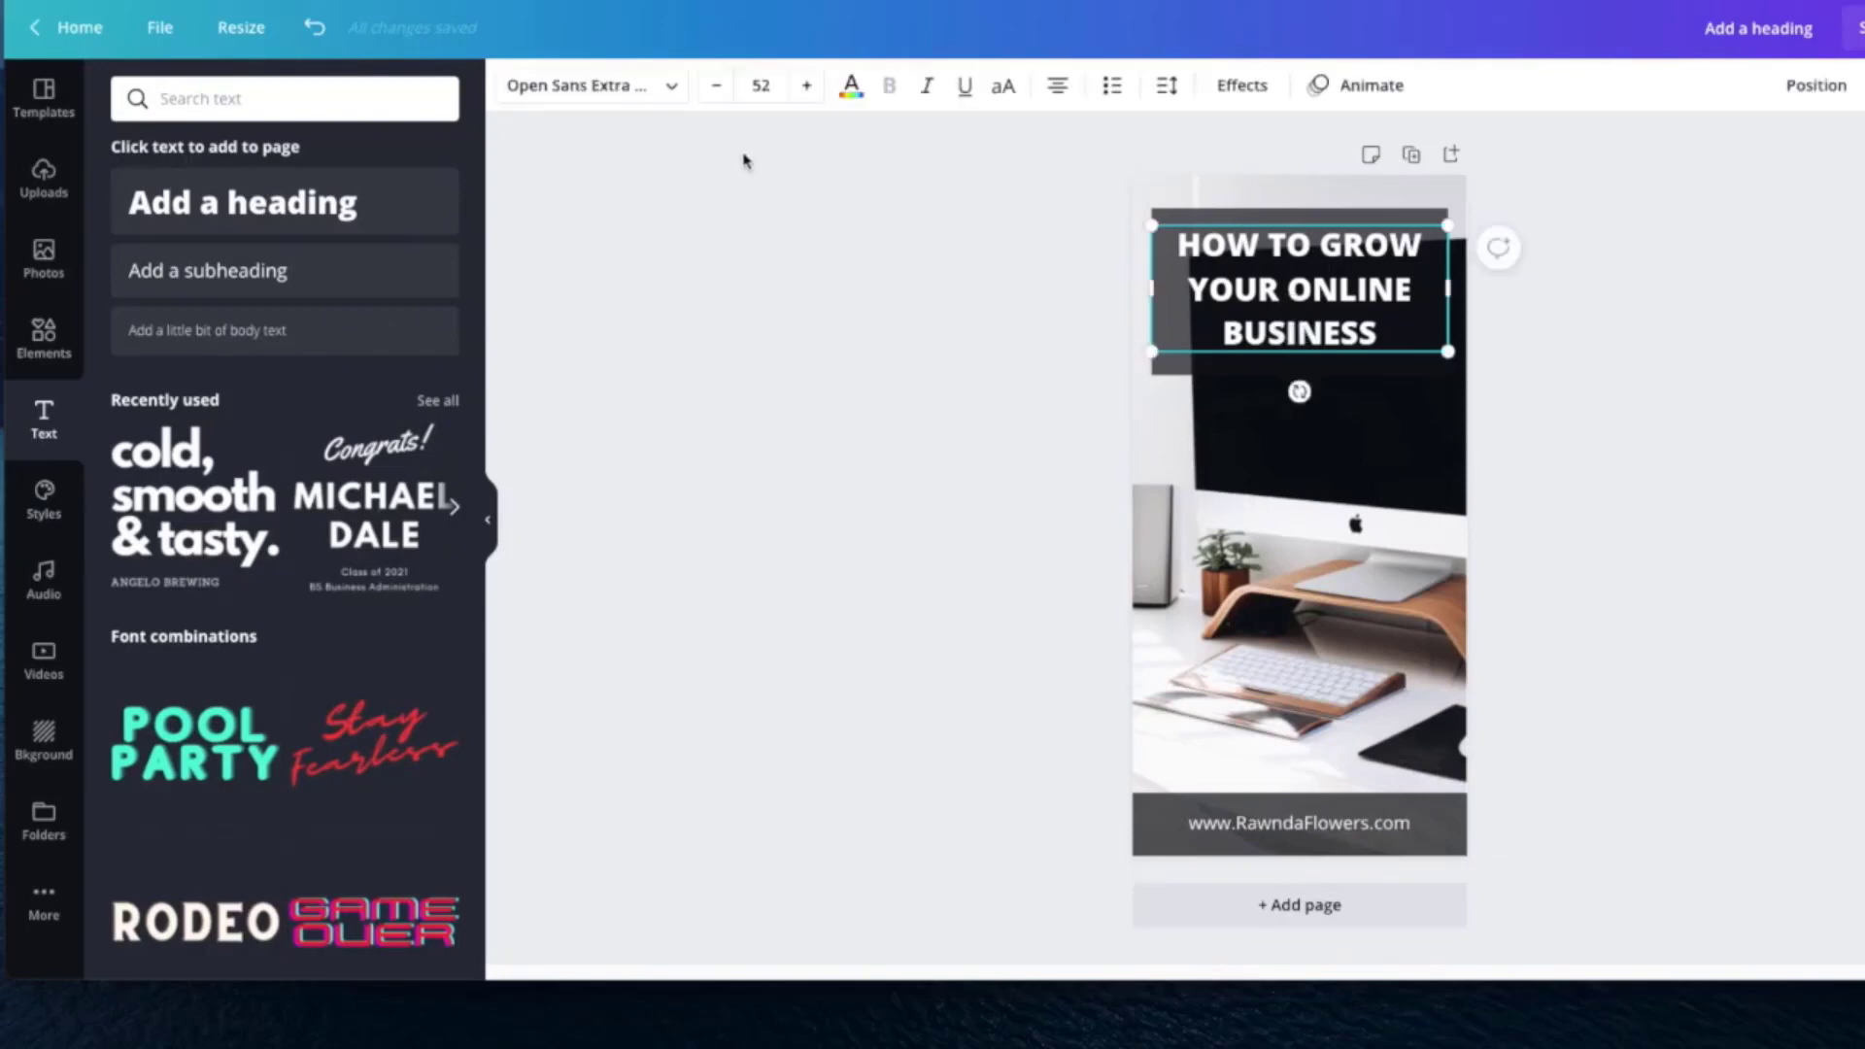
left_click(807, 90)
left_click(807, 88)
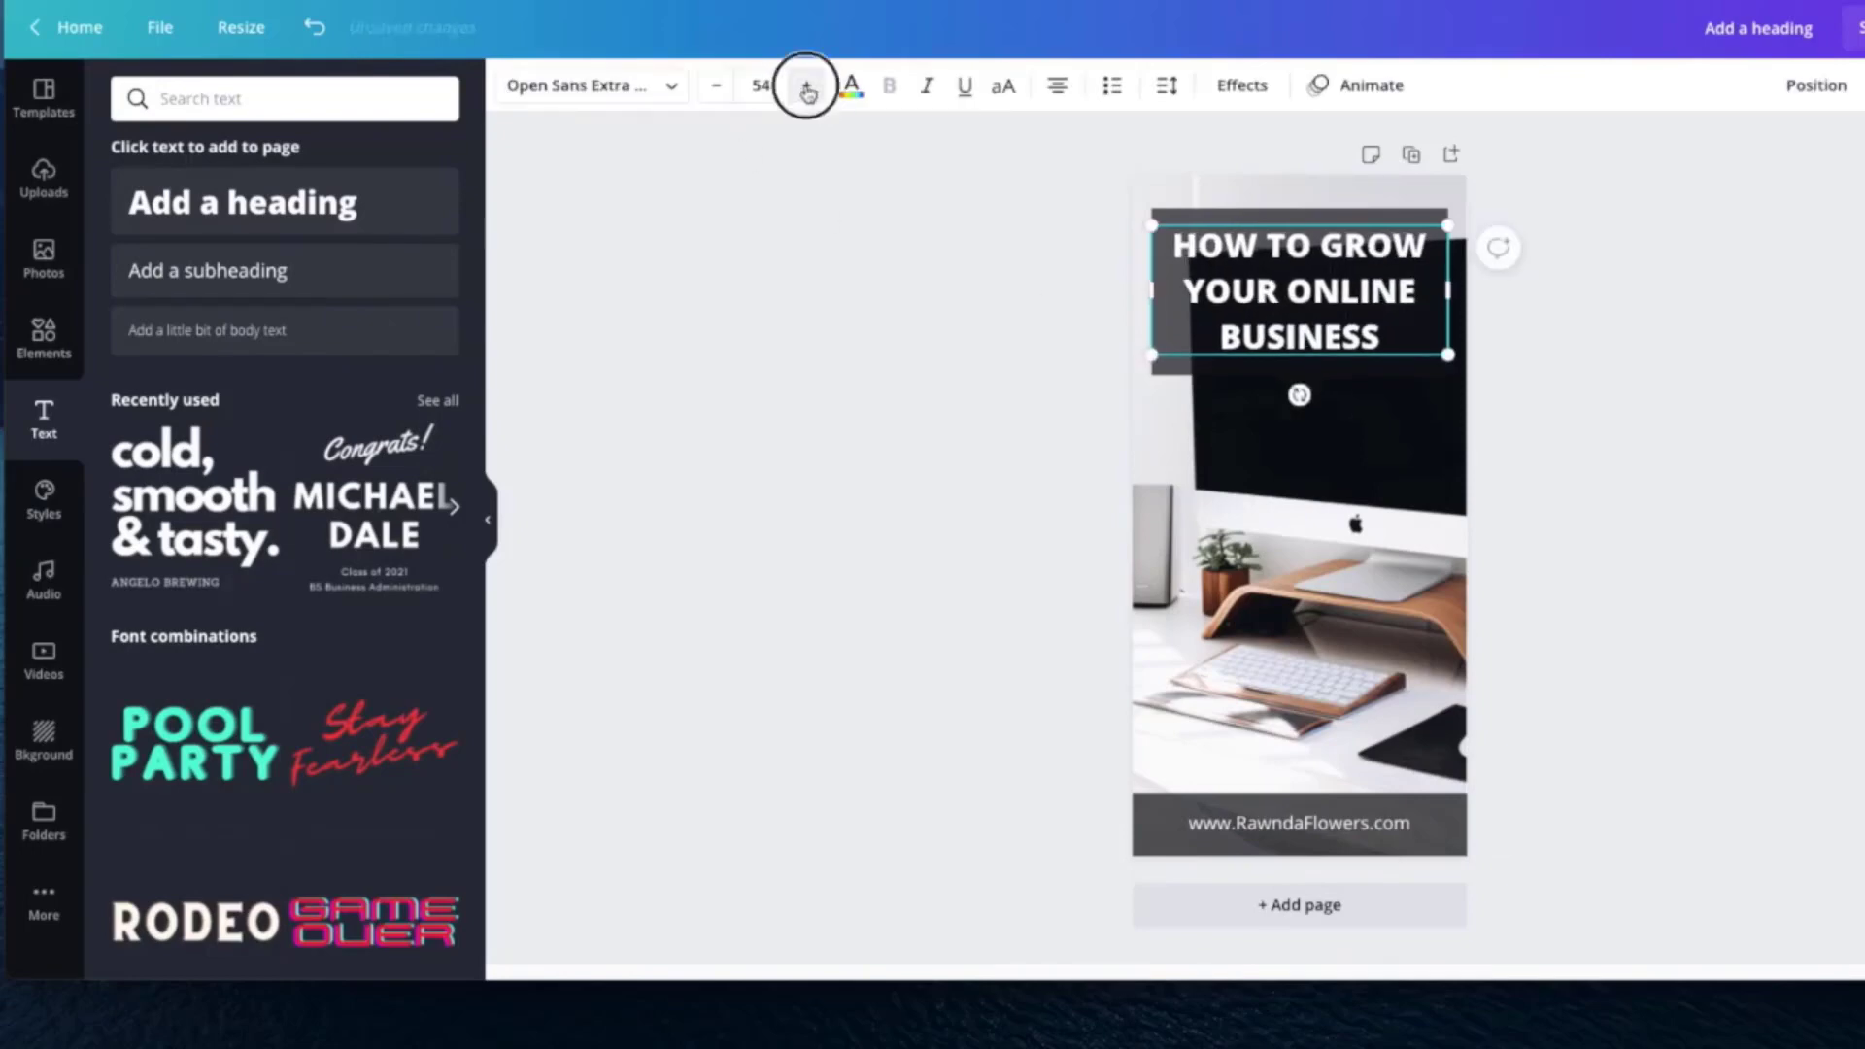
left_click(807, 87)
left_click(807, 87)
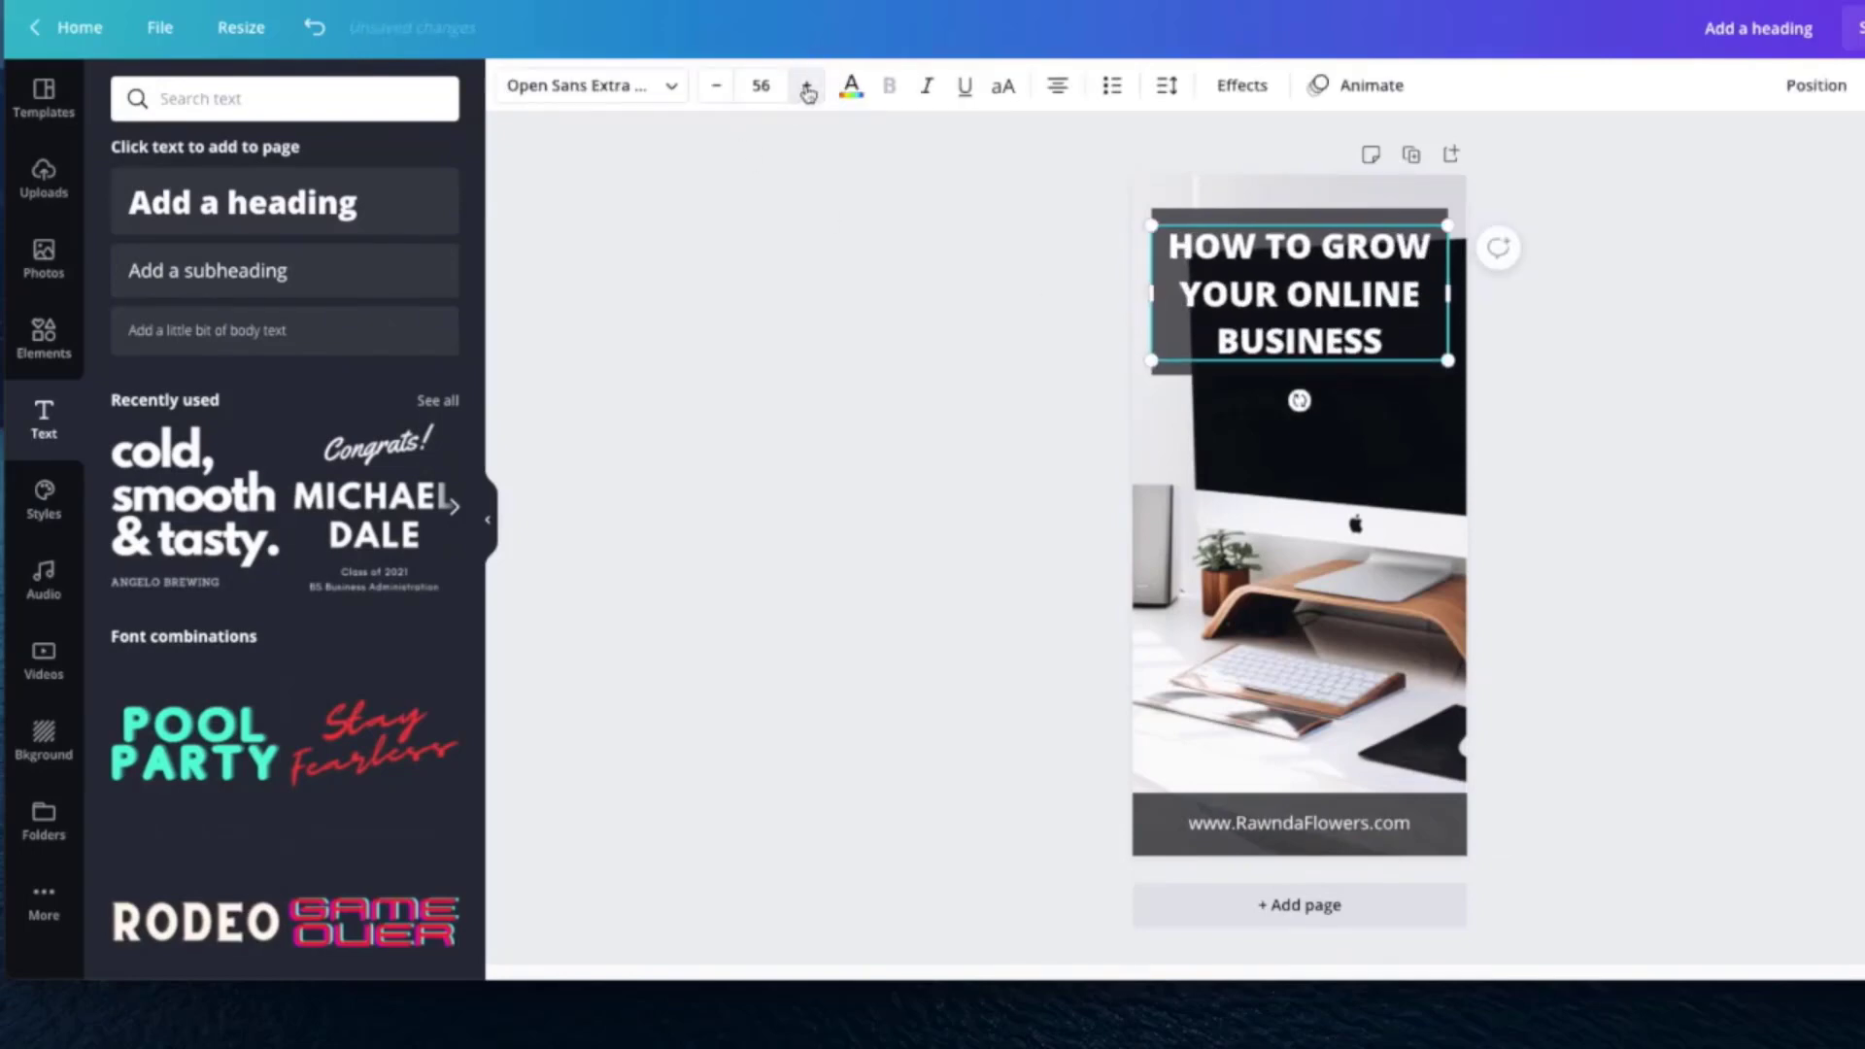
left_click(808, 87)
left_click(807, 90)
left_click(808, 89)
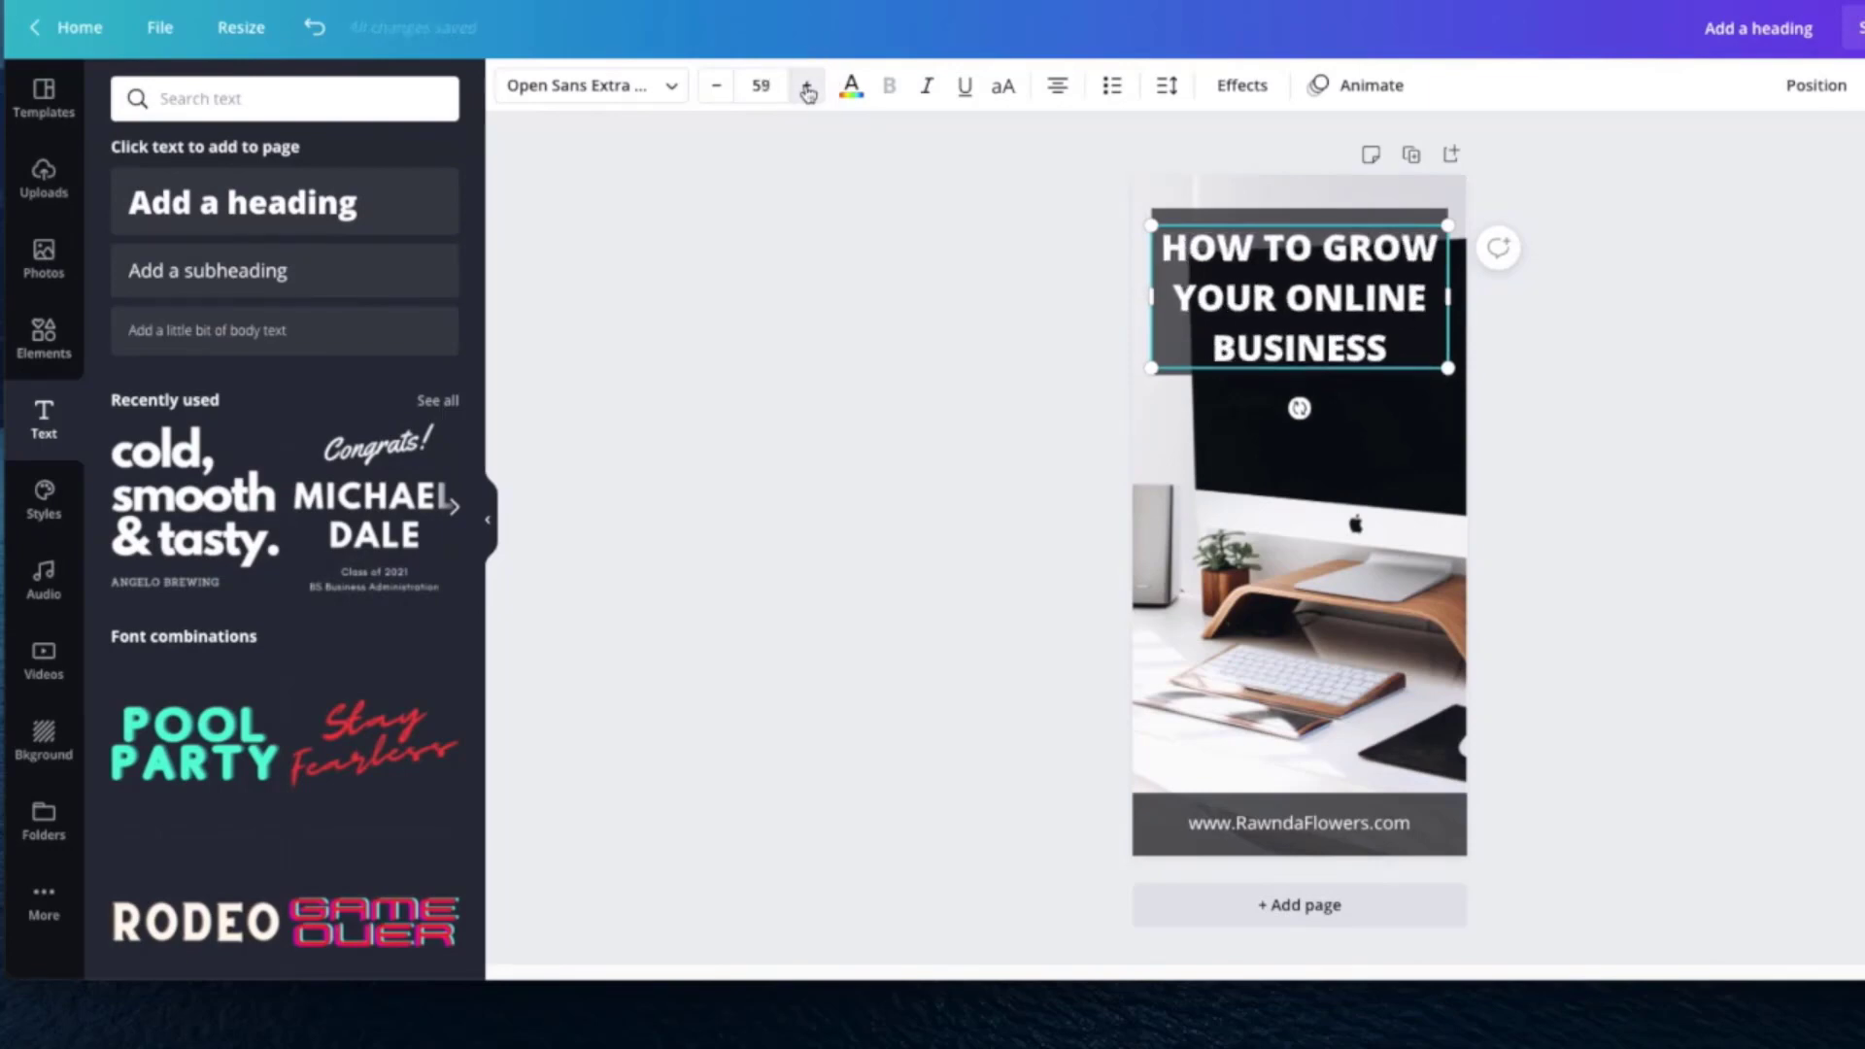
left_click(808, 89)
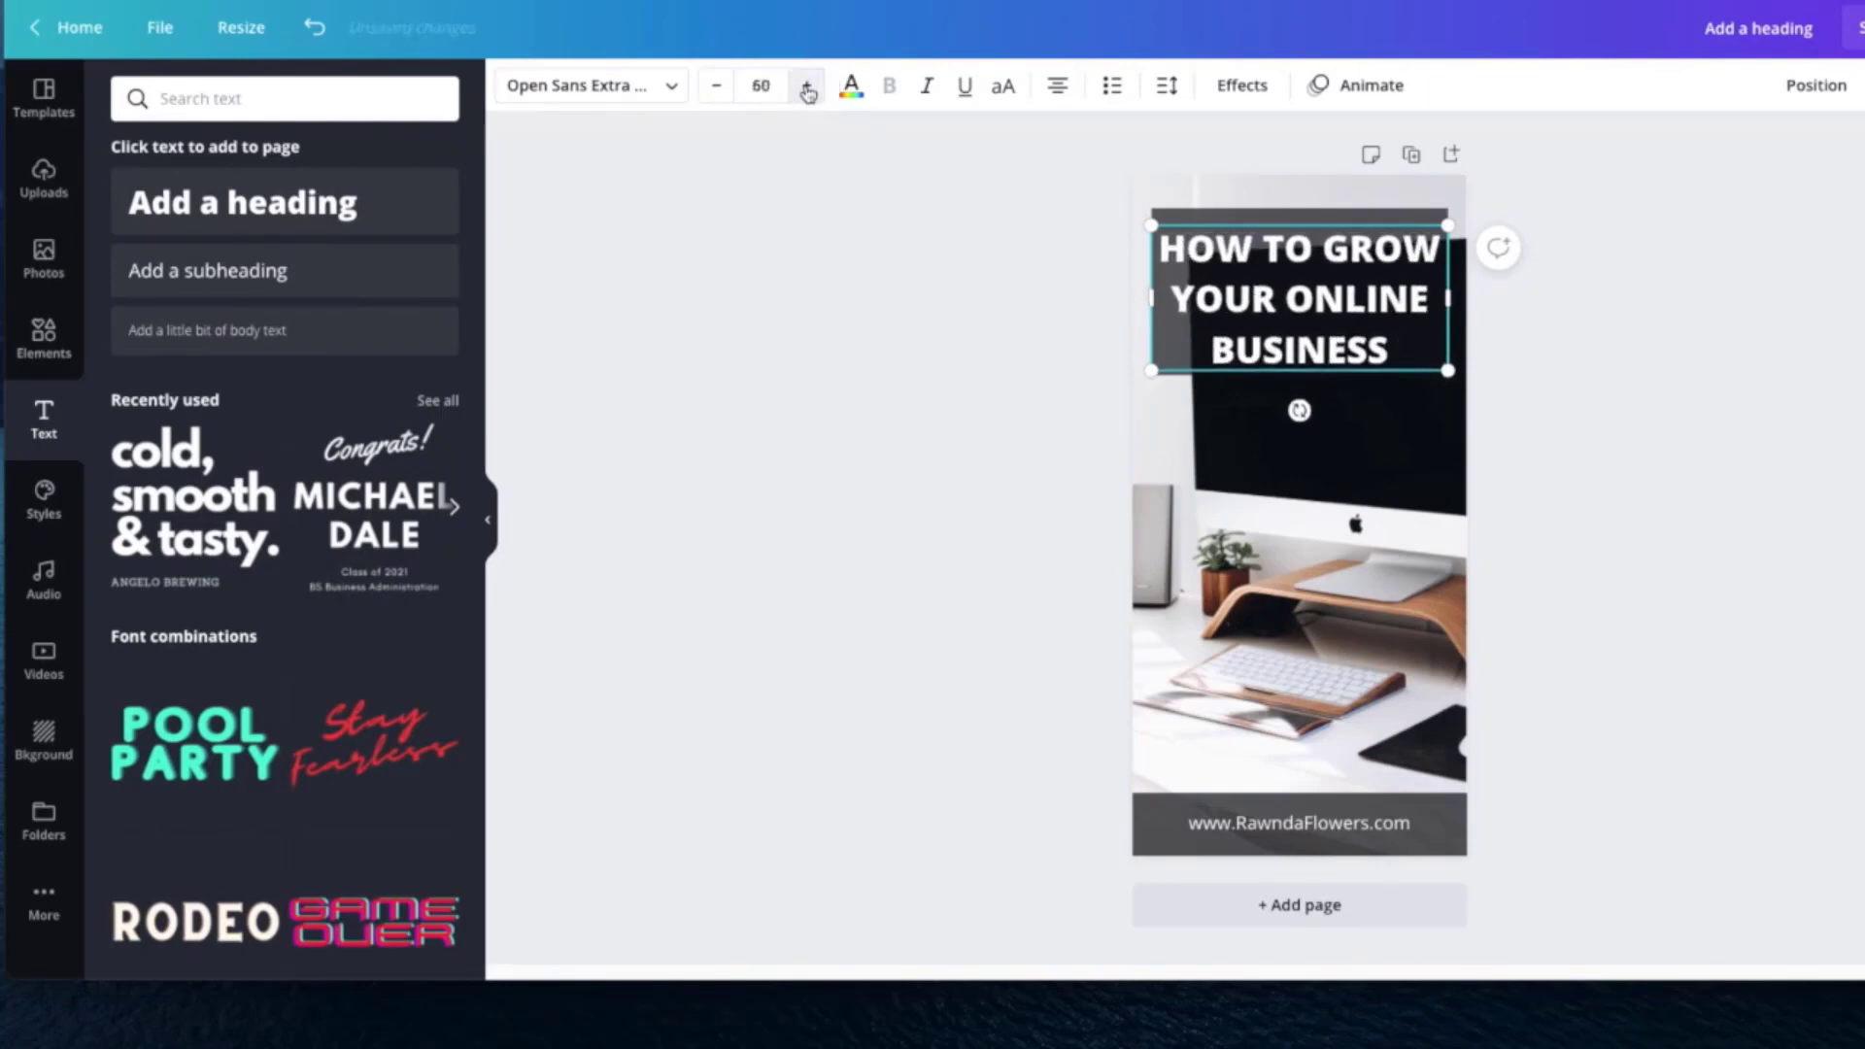
left_click(1698, 552)
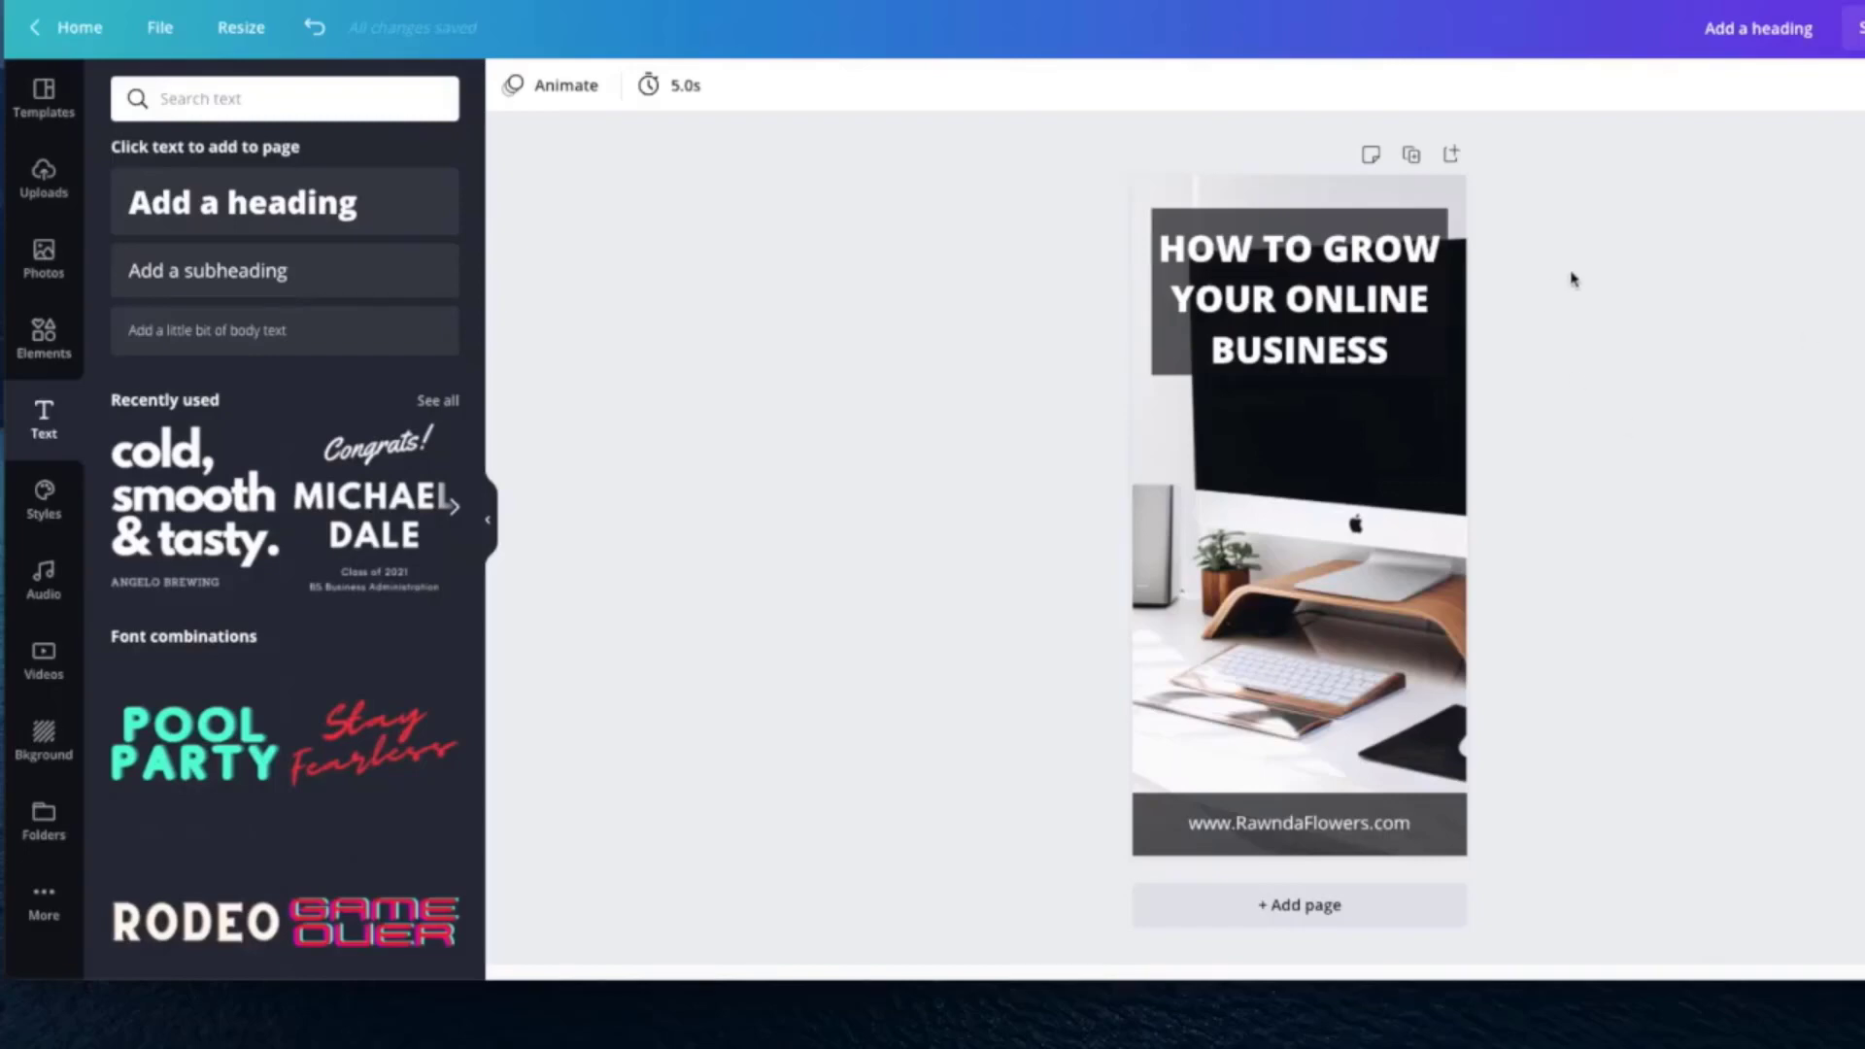
Step: Duplicate the page and clear the desk photo, the heading and its dark box from the copy
left_click(1411, 158)
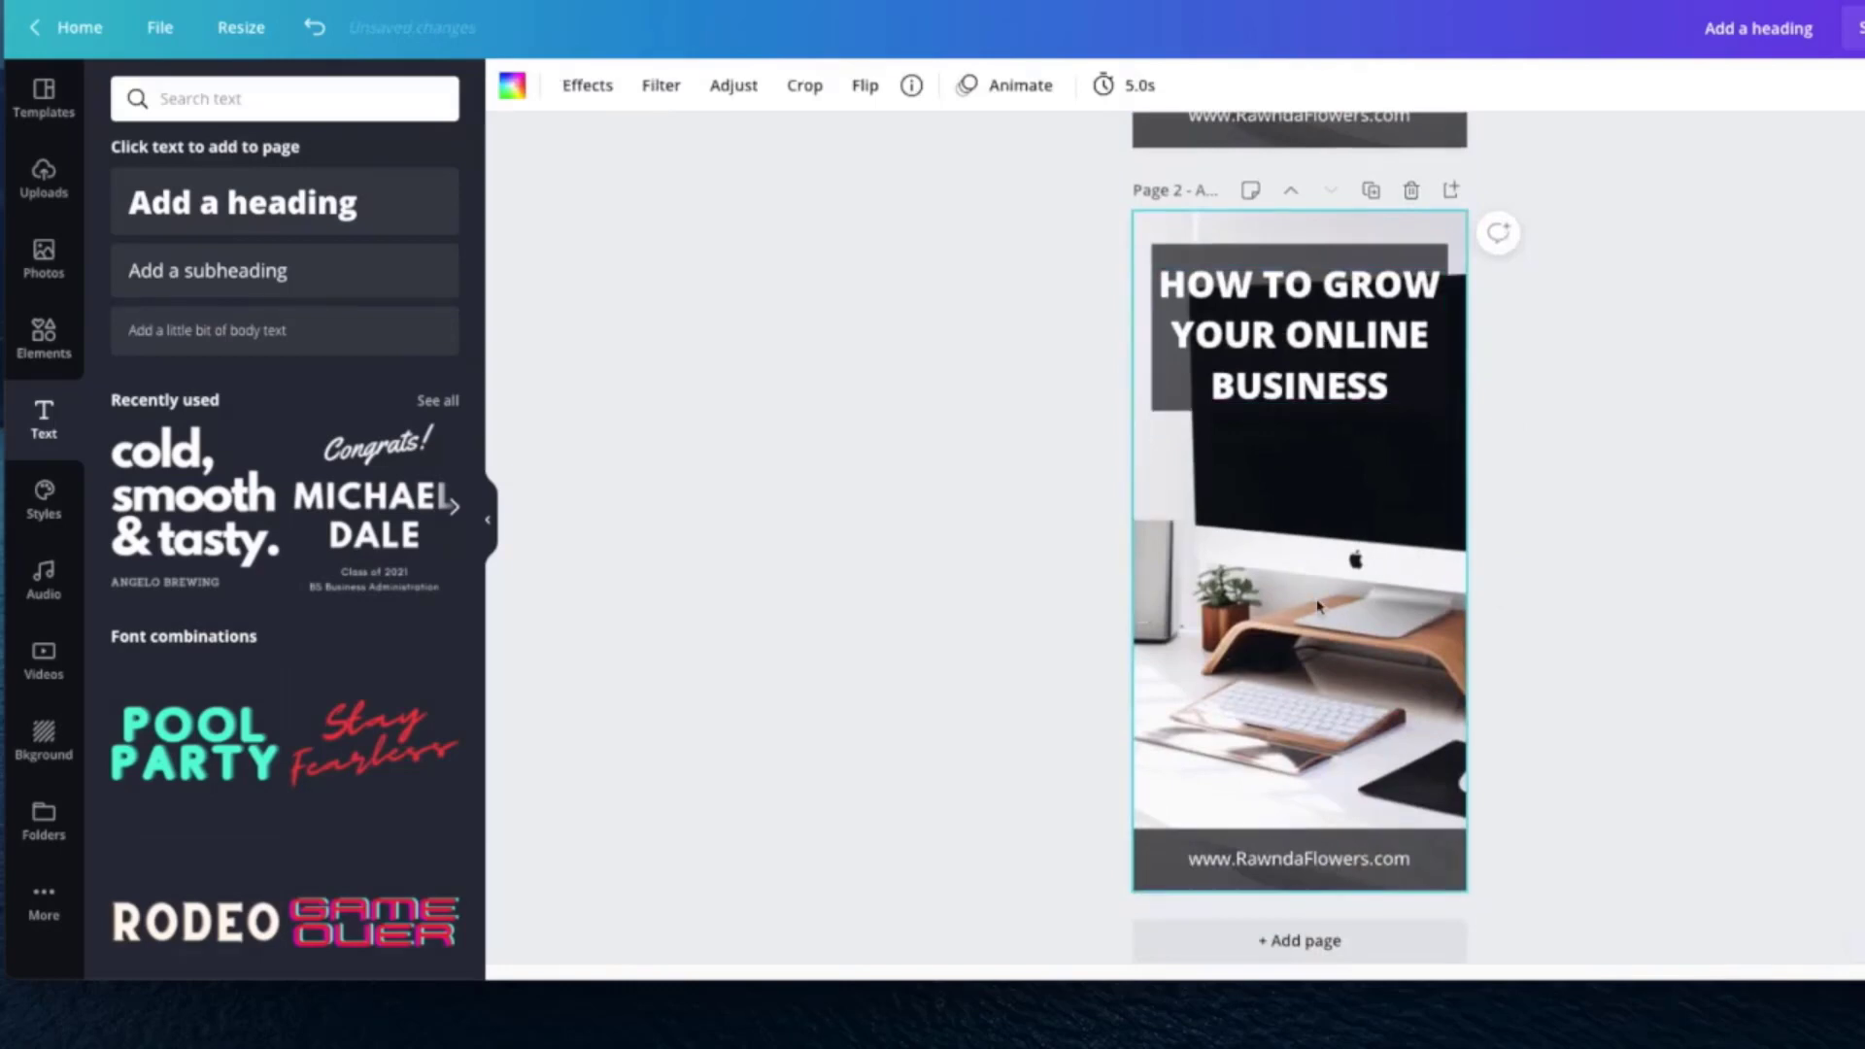
key("Delete")
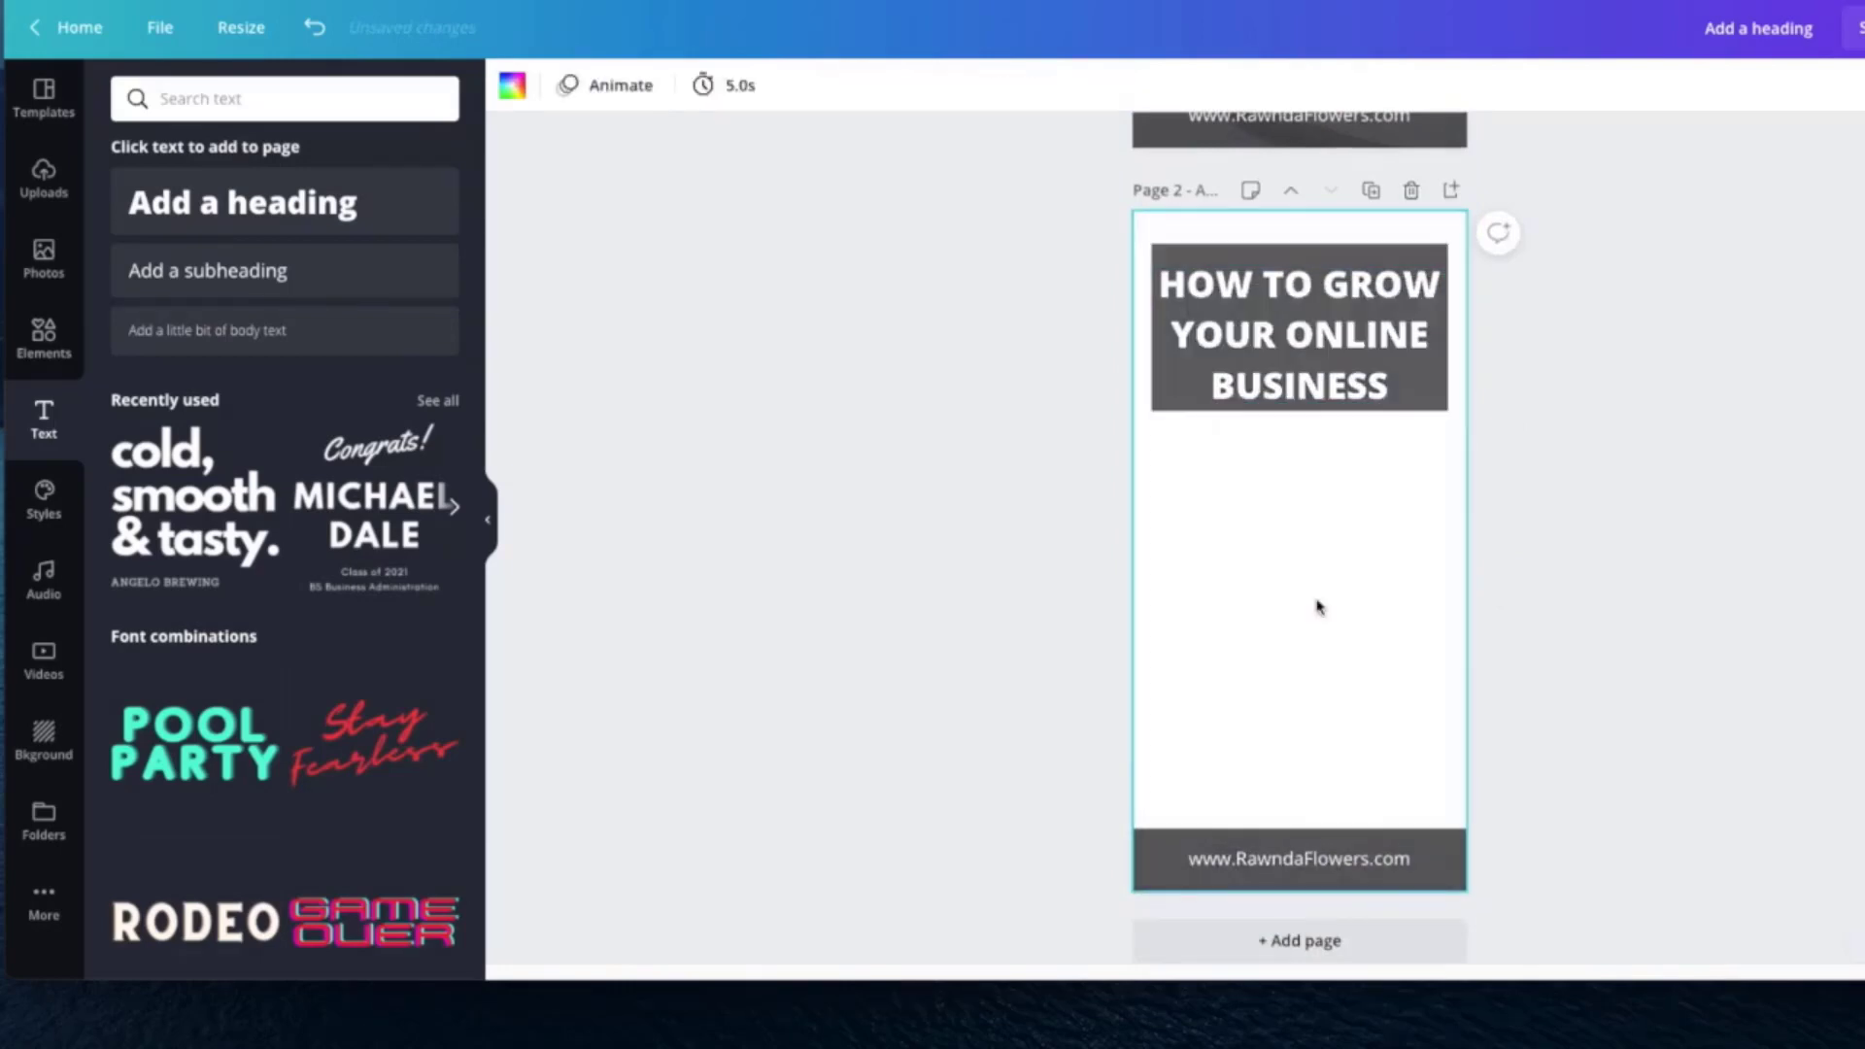
left_click(1319, 361)
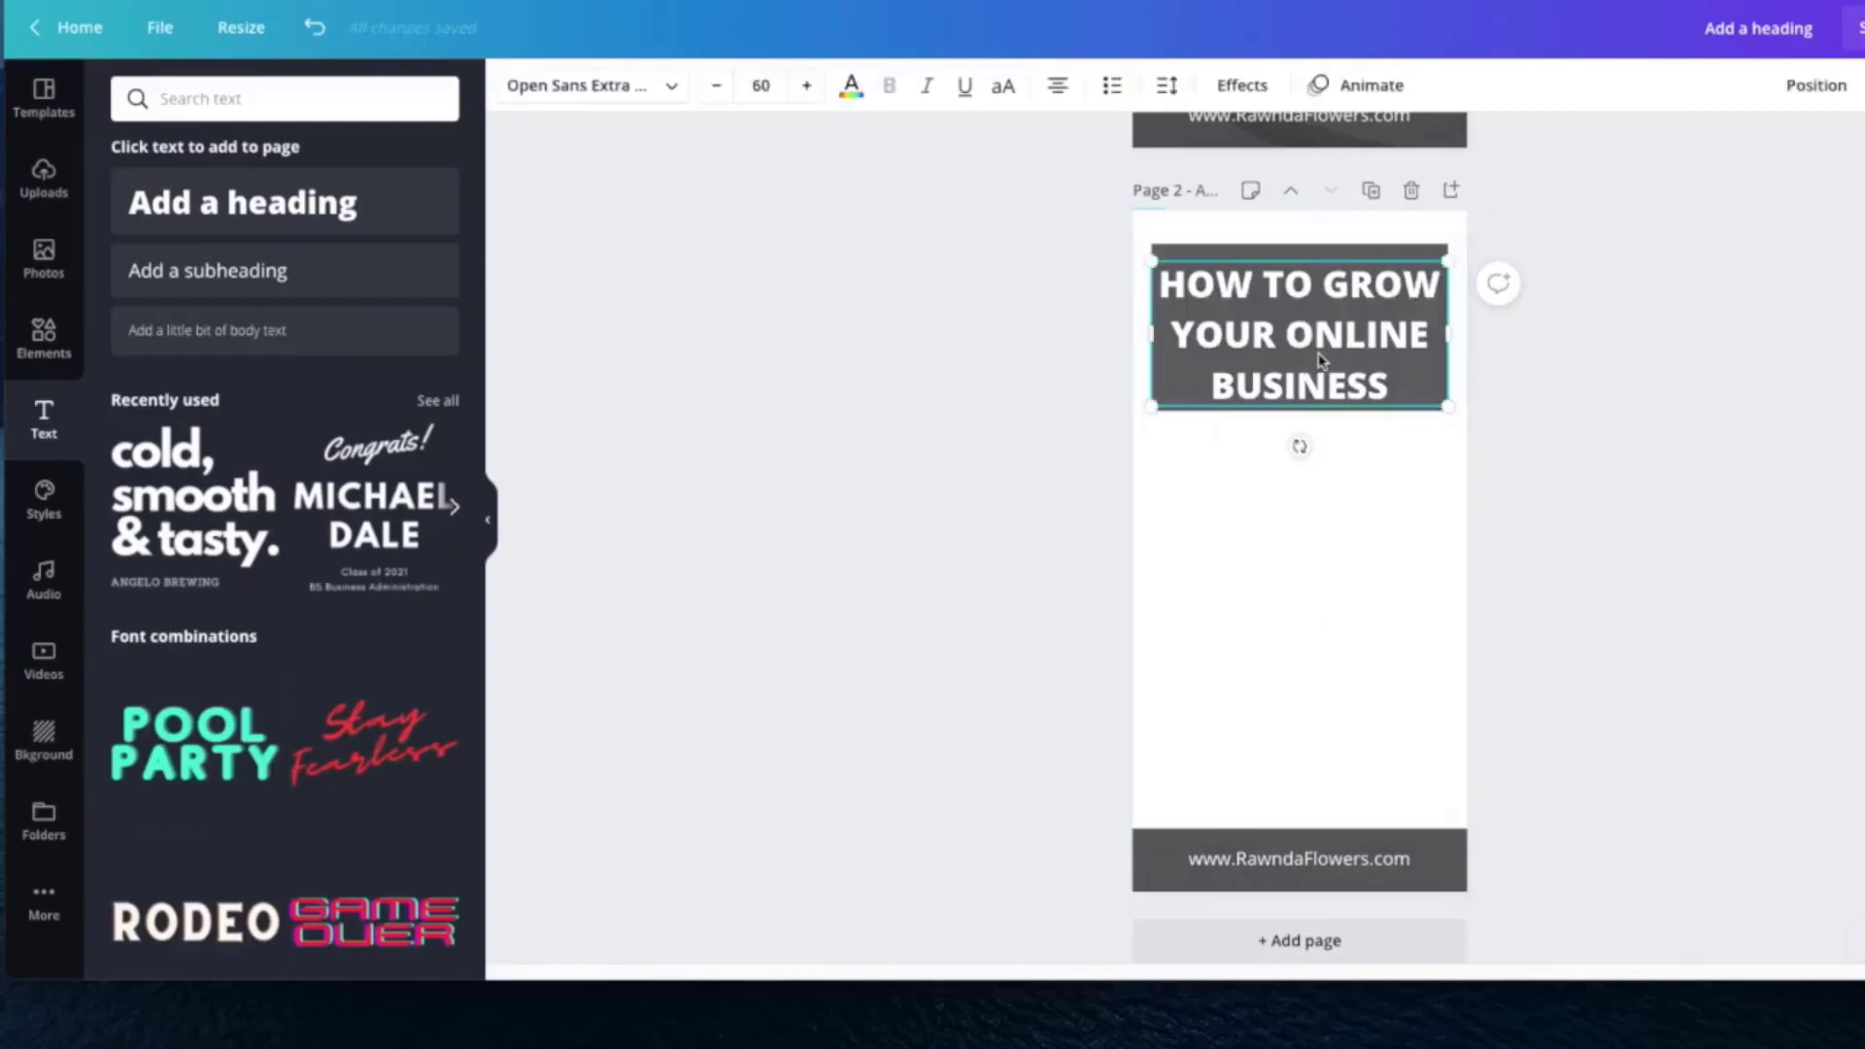
key("Delete")
left_click(1319, 360)
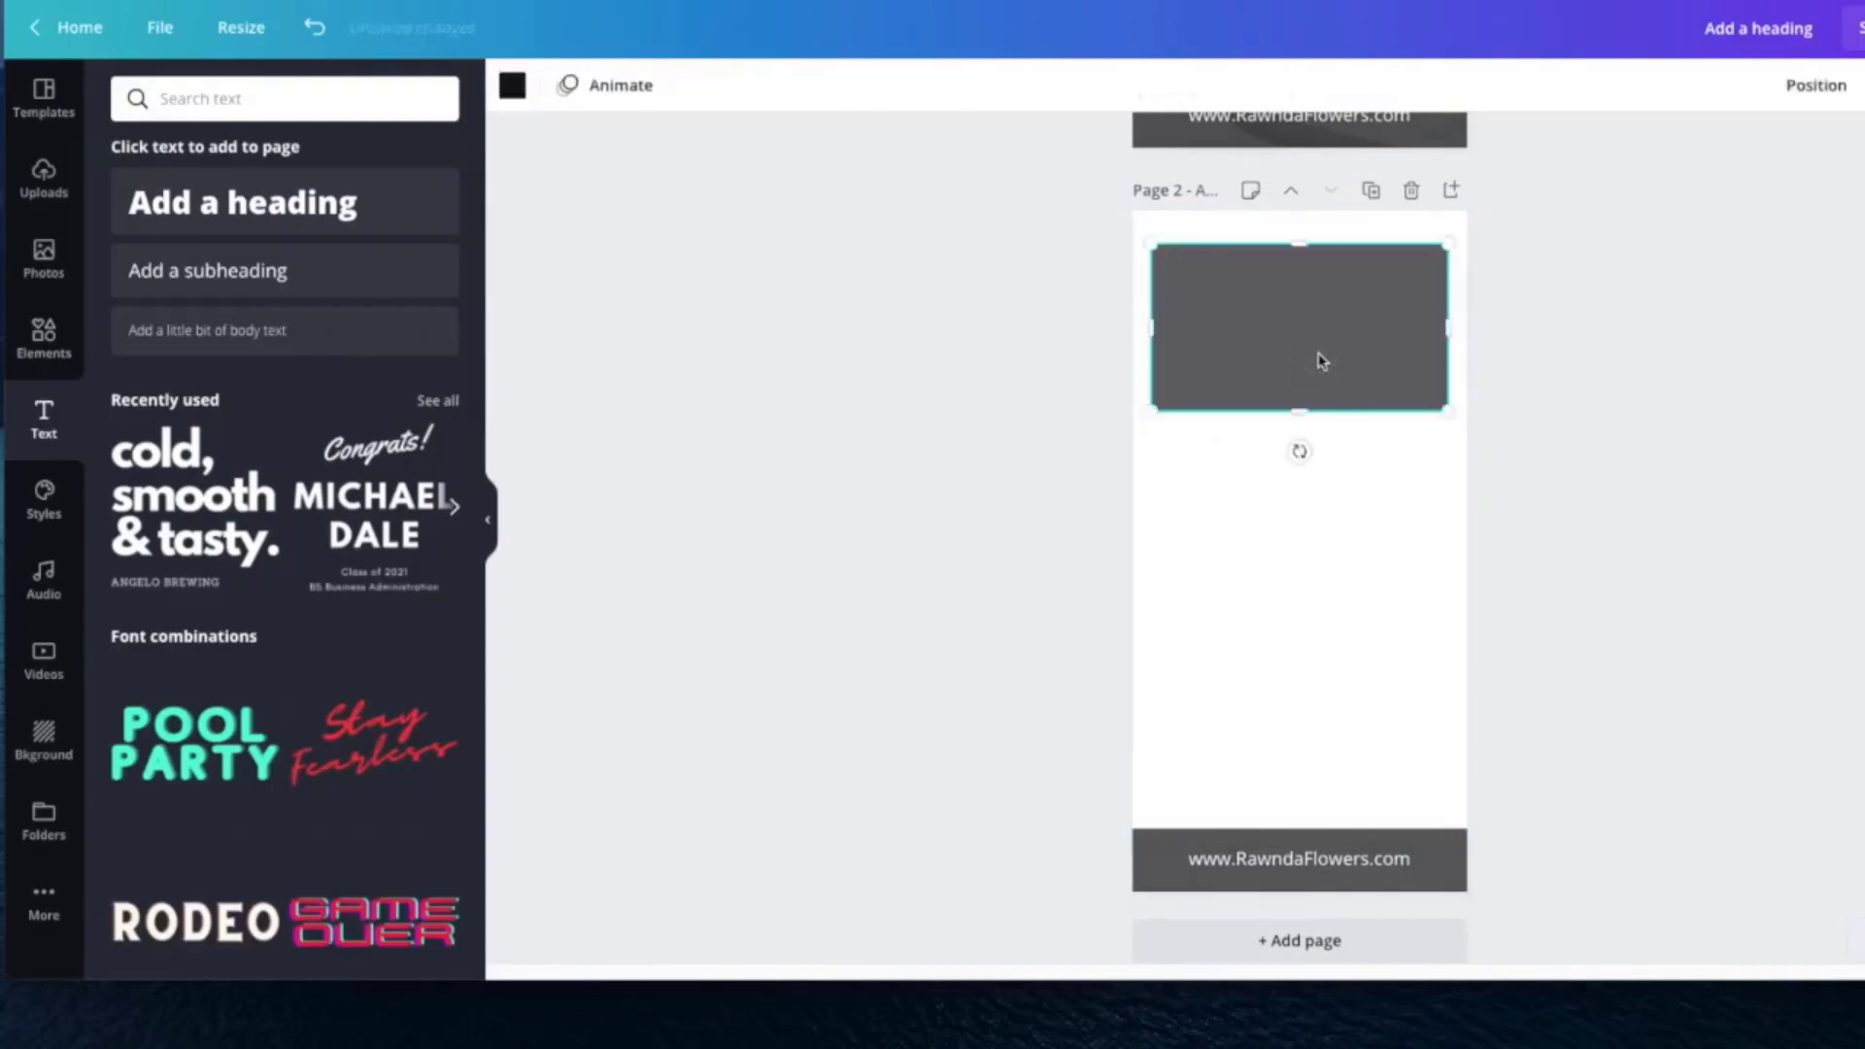
key("Delete")
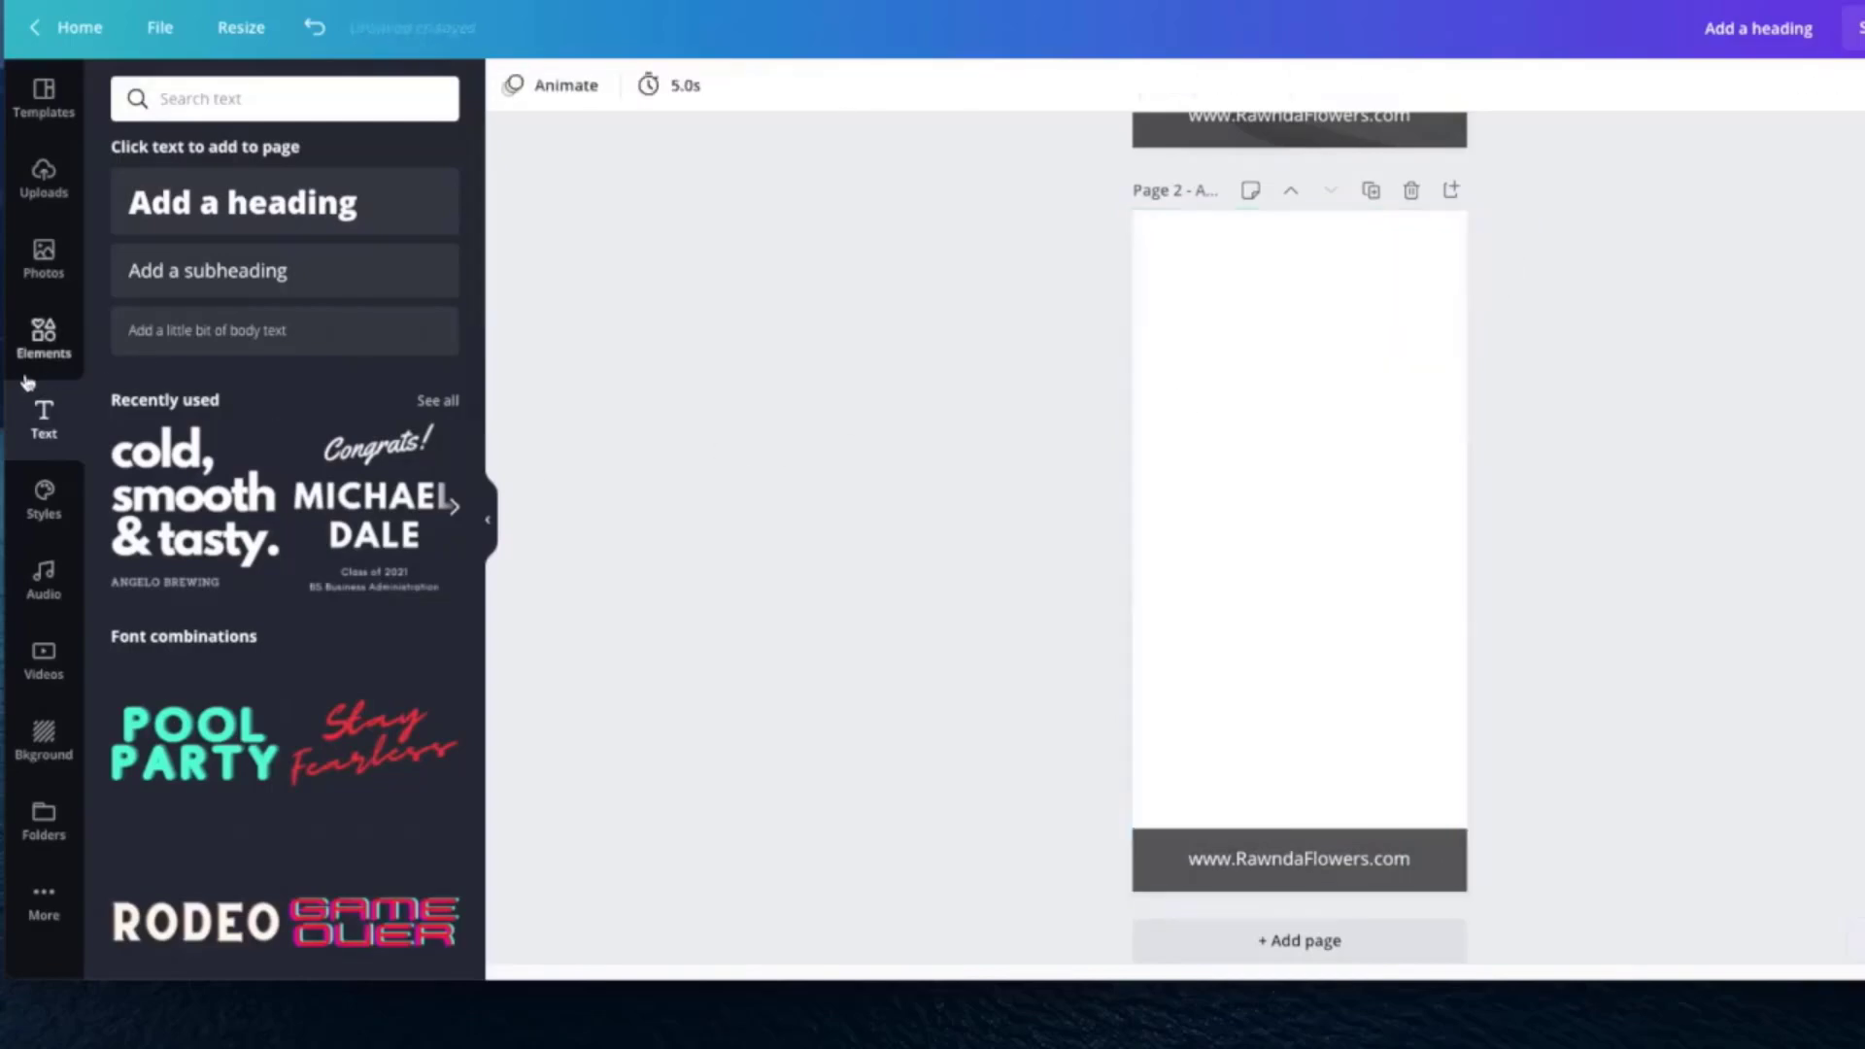
Step: Add the CURB YOUR SUGAR CRAVINGS cover image to page 2 and enlarge it to full page width along the upper edge
left_click(39, 268)
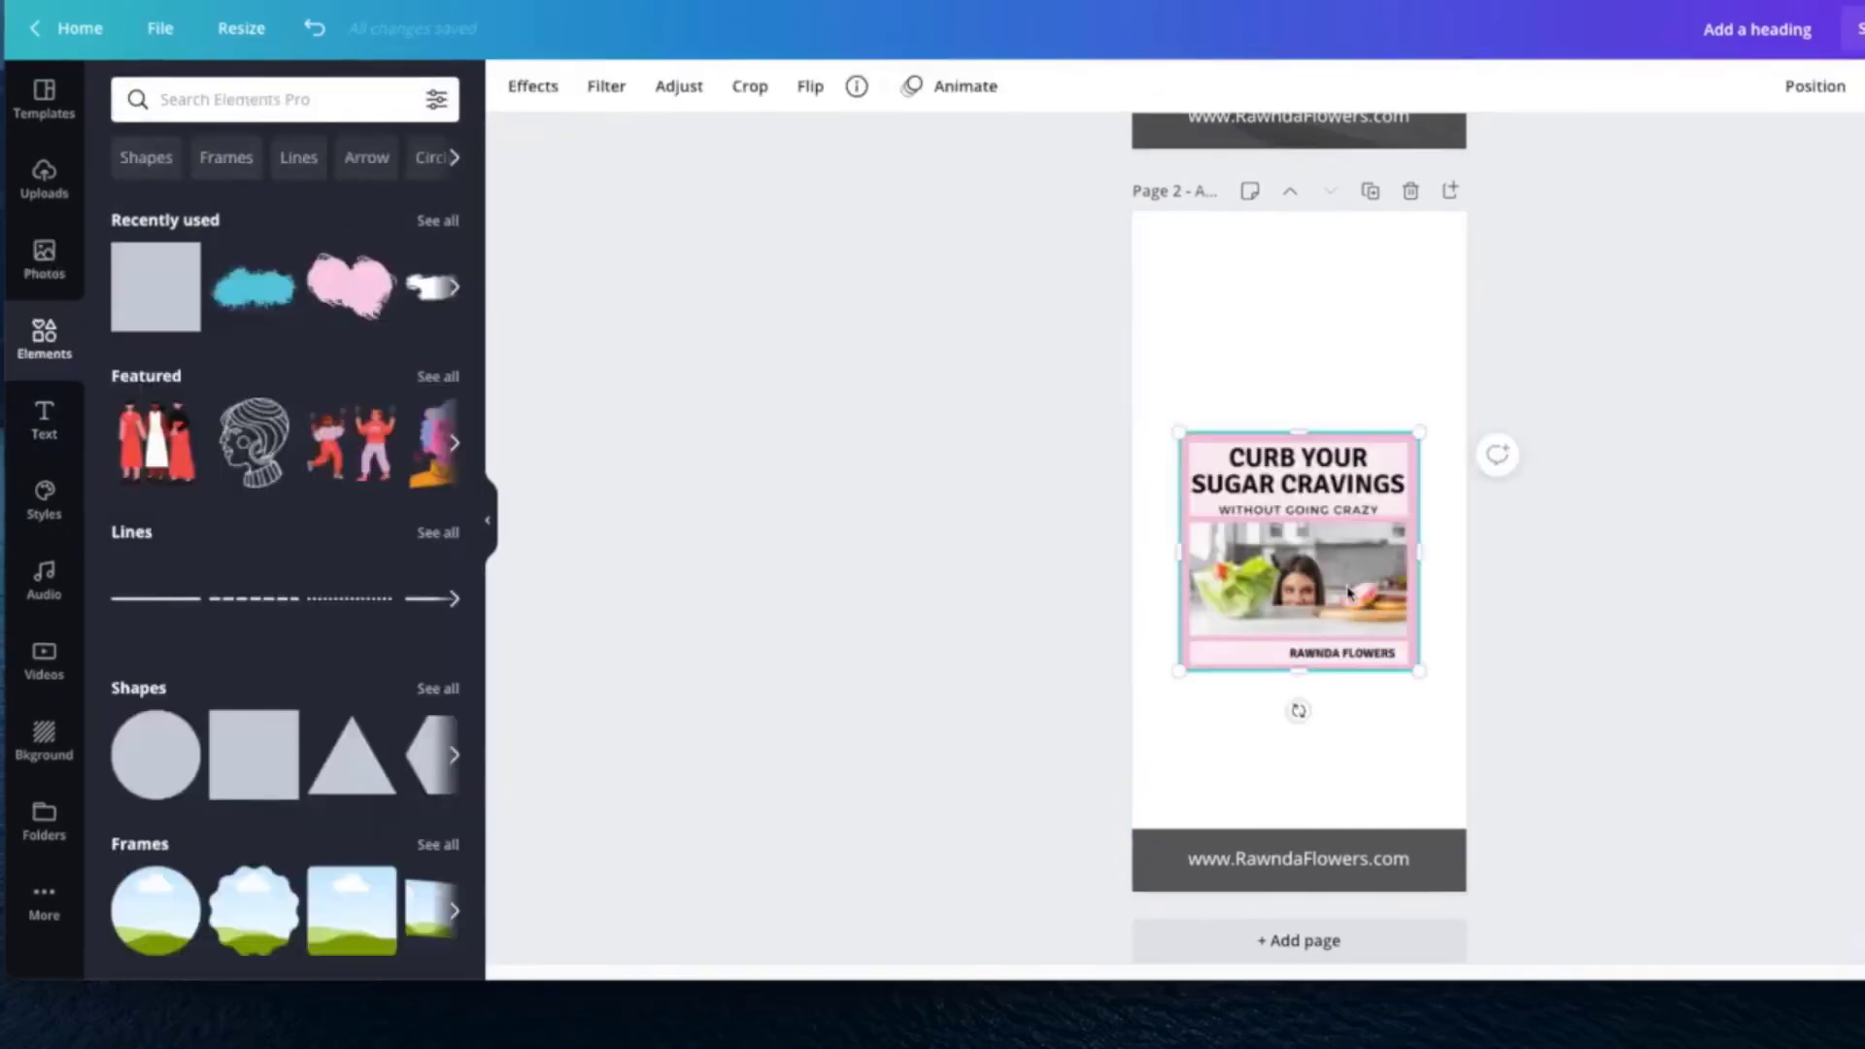
left_click_drag(1328, 541, 1282, 317)
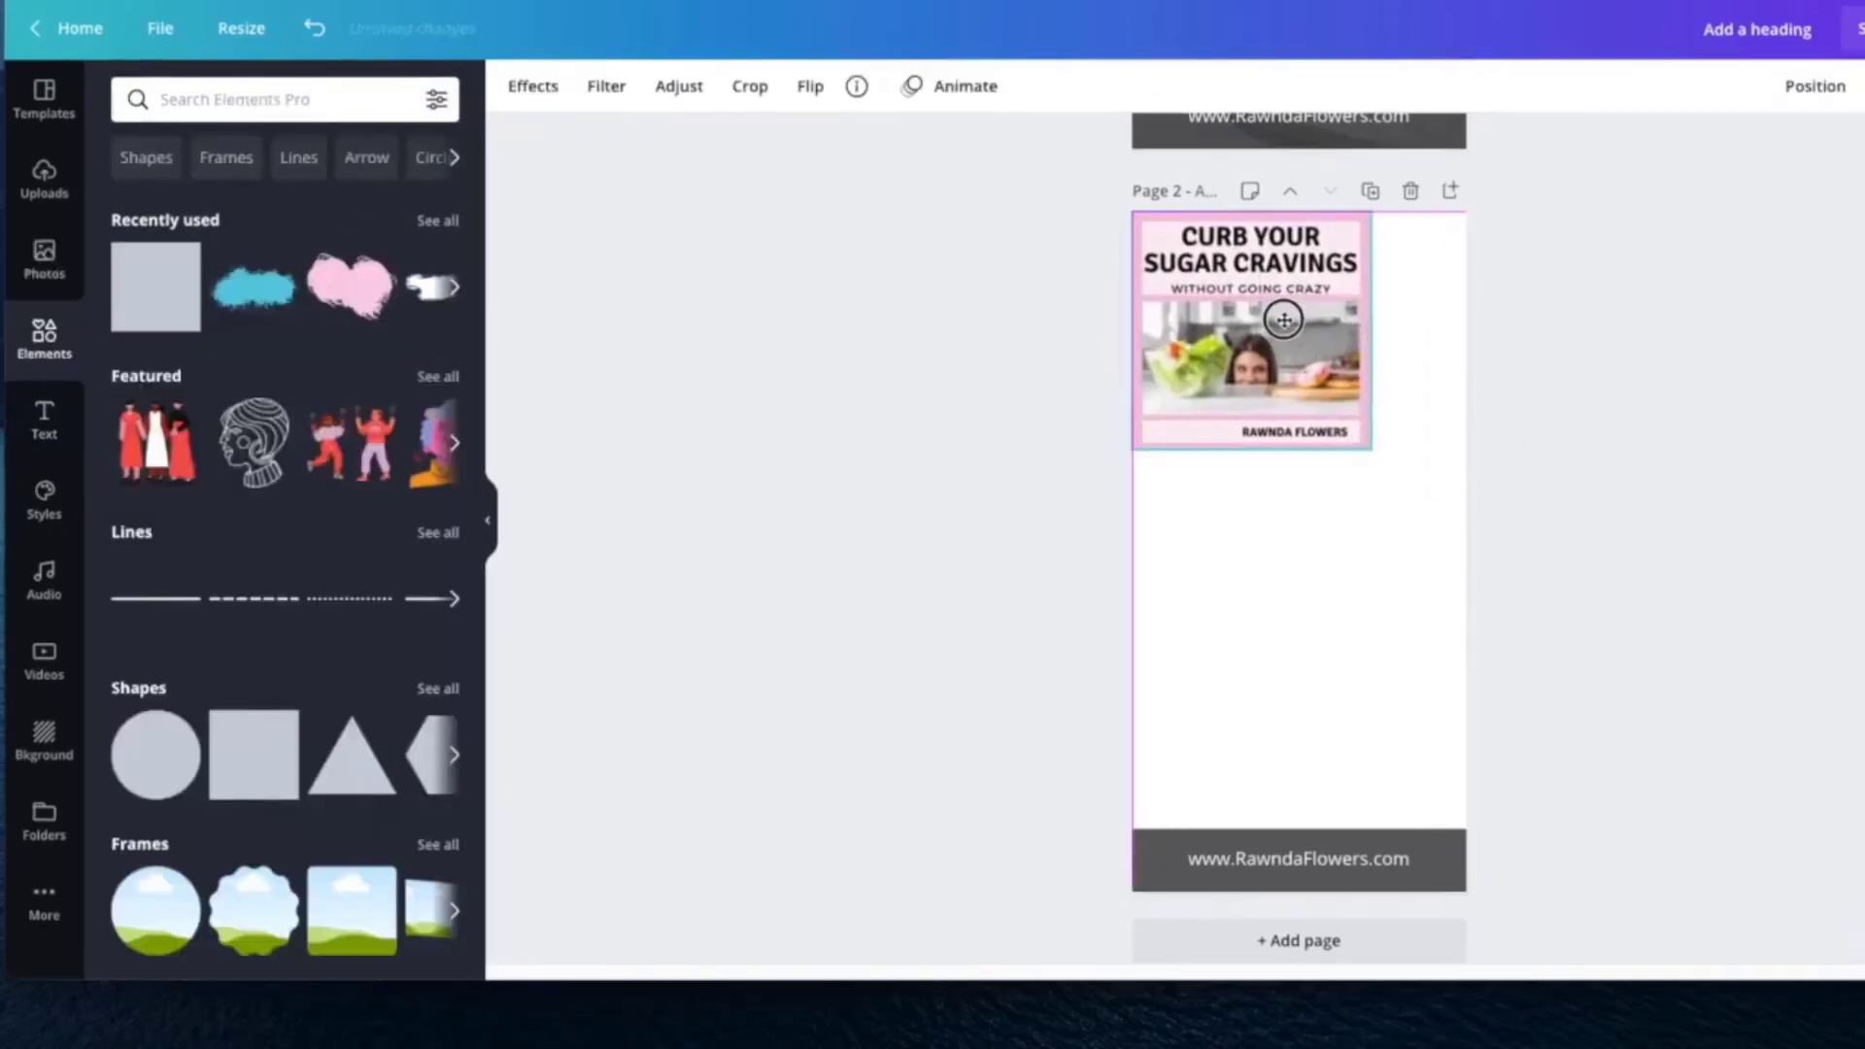
left_click_drag(1374, 450, 1457, 558)
left_click(1667, 500)
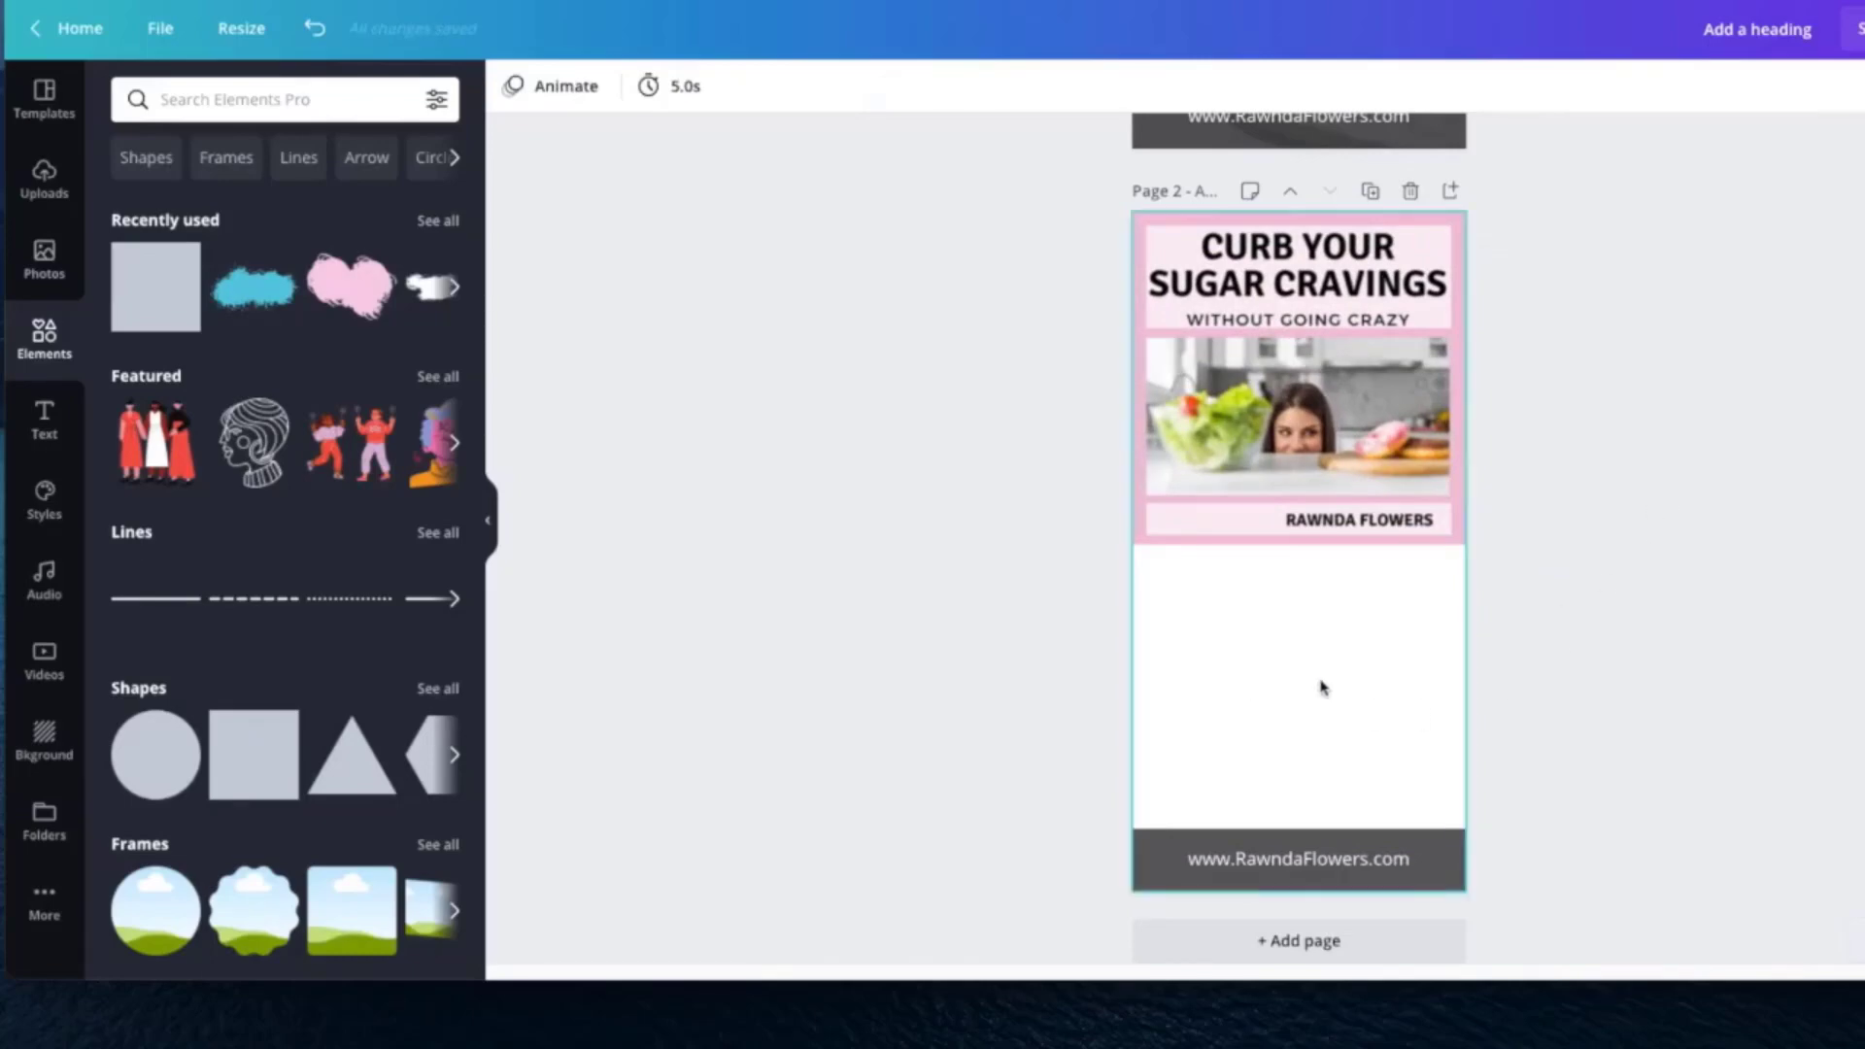
Step: Delete the dark footer band on page 2 and set the page background to the light pink from the photo colors
left_click(1438, 868)
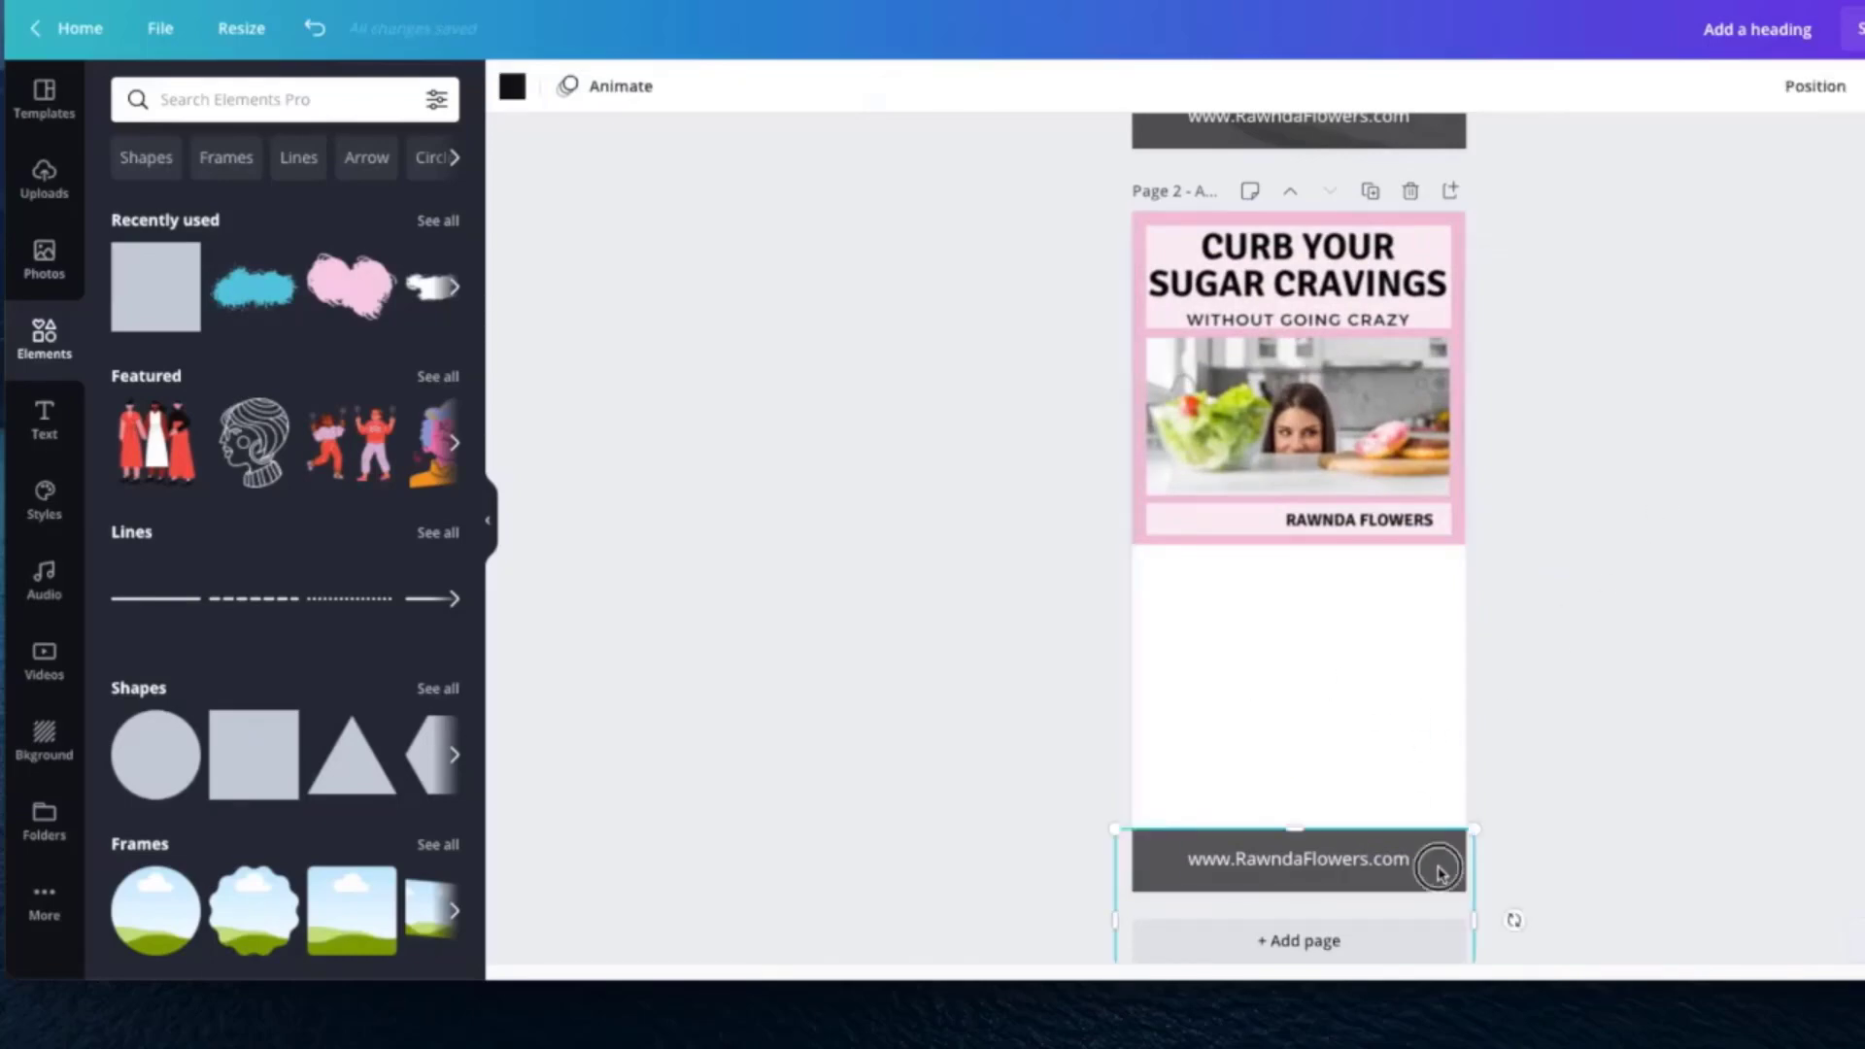
key("Delete")
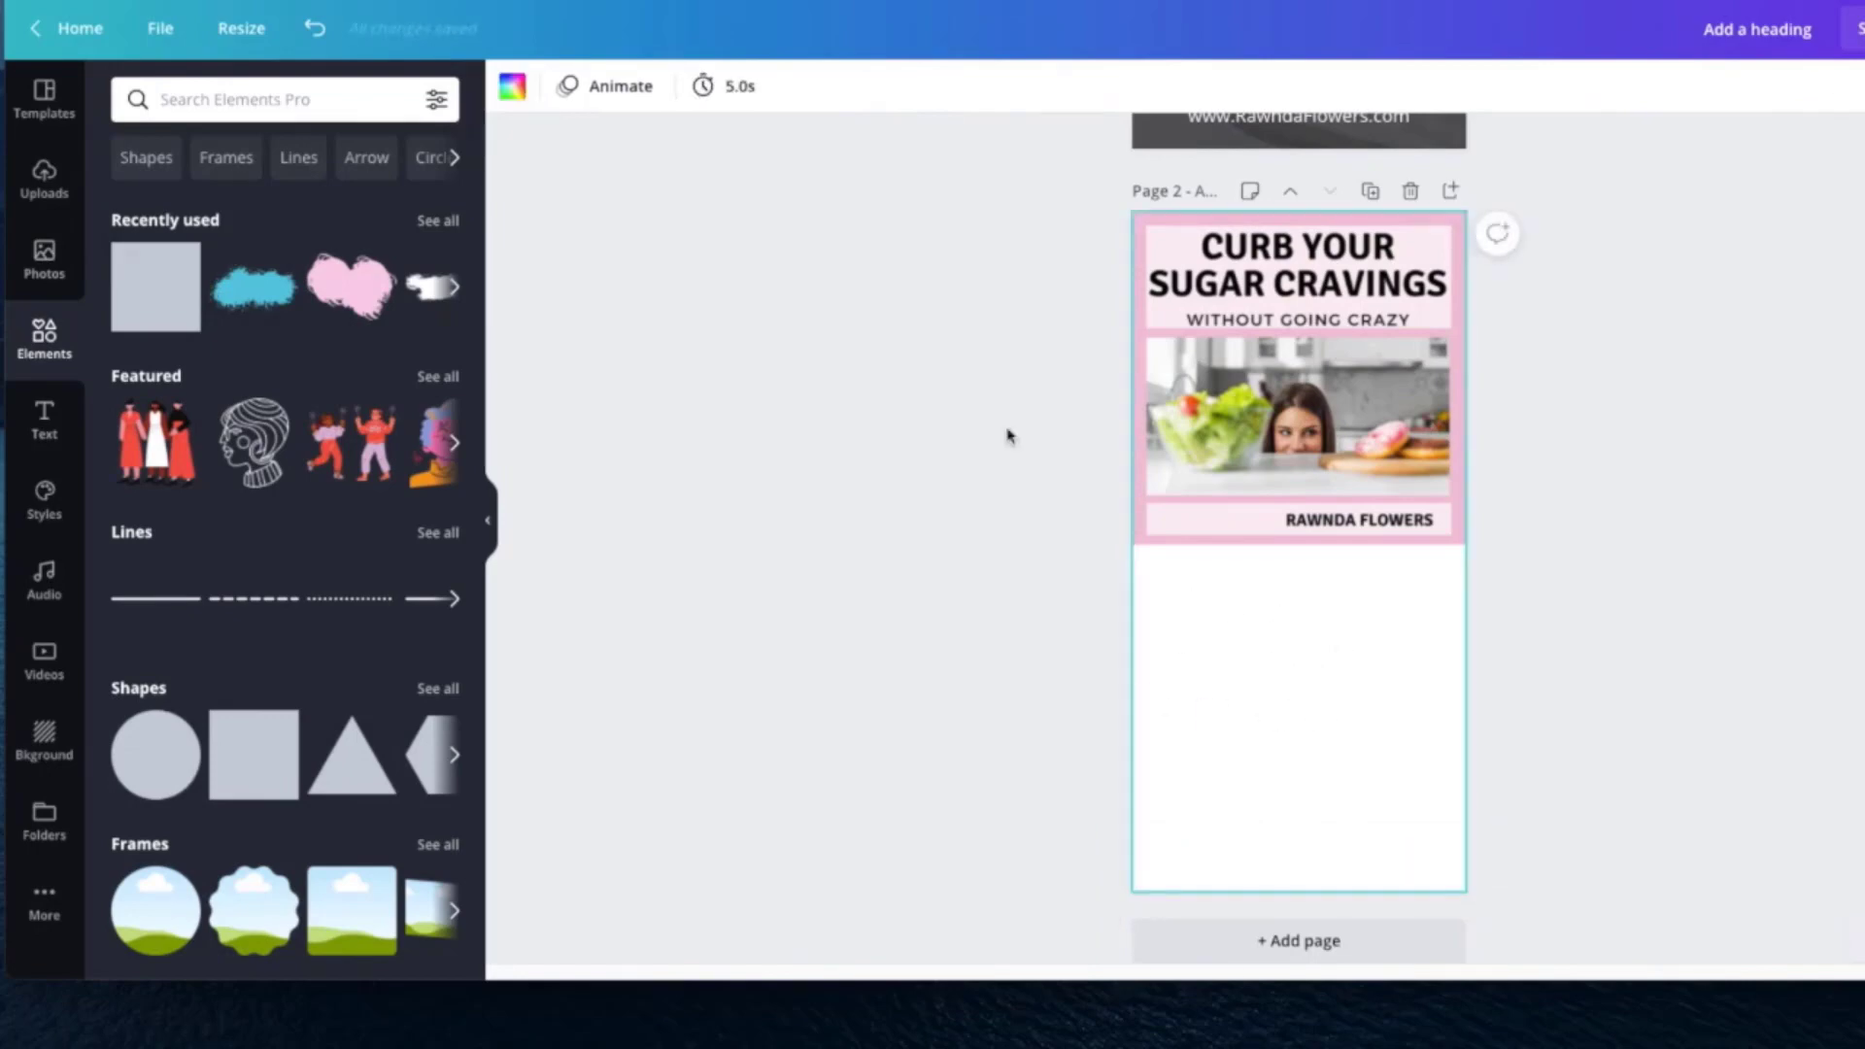
left_click(509, 90)
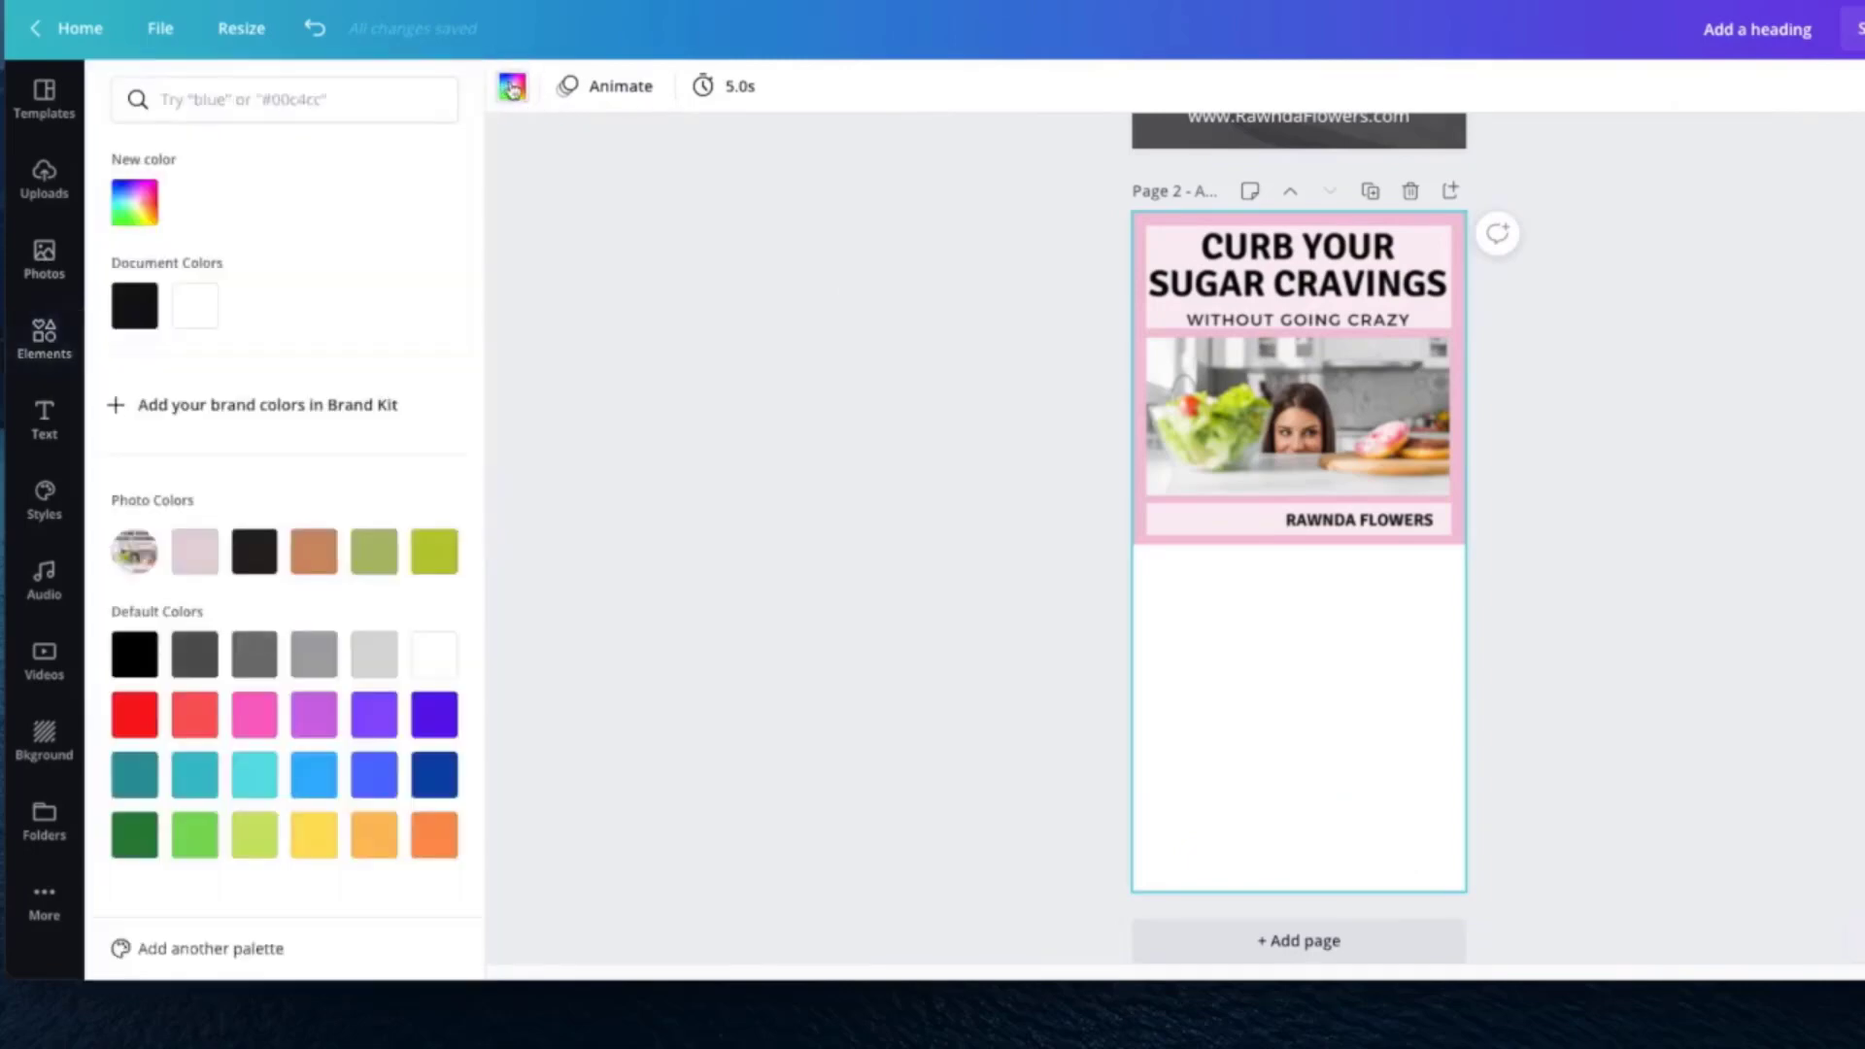
left_click(129, 209)
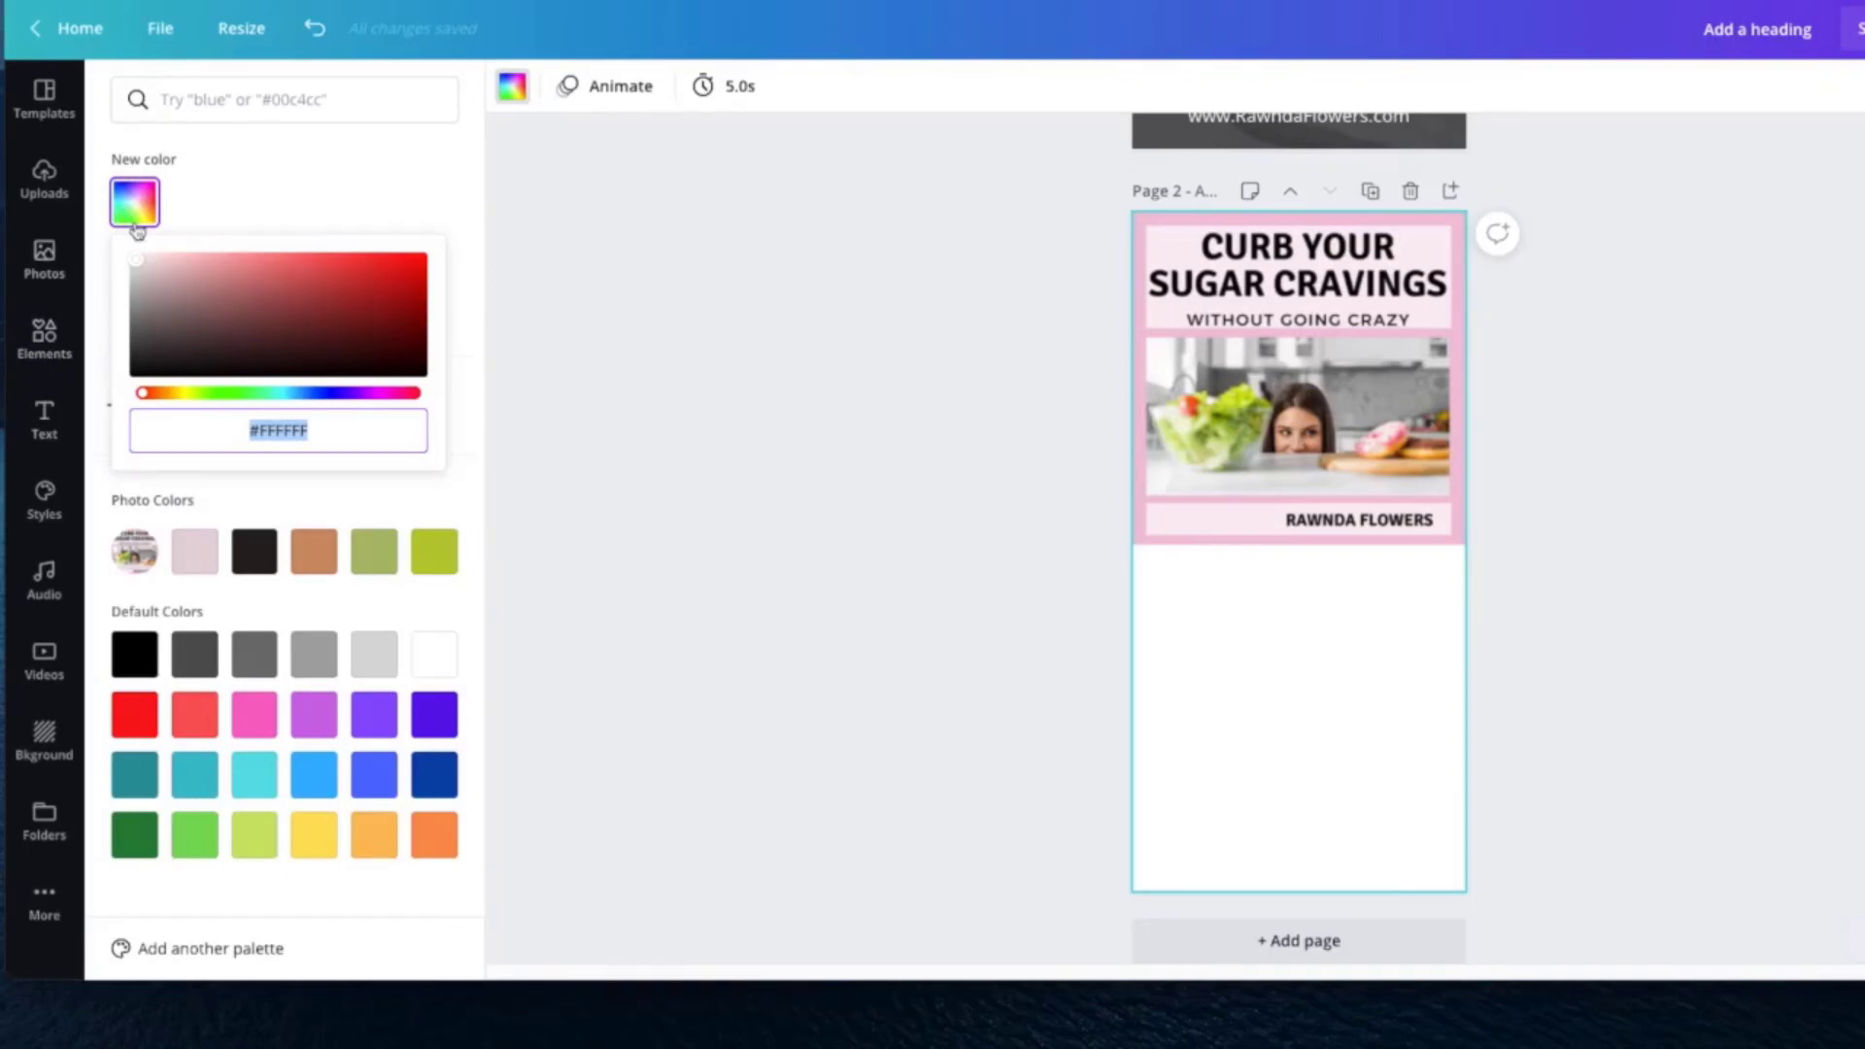
left_click(192, 560)
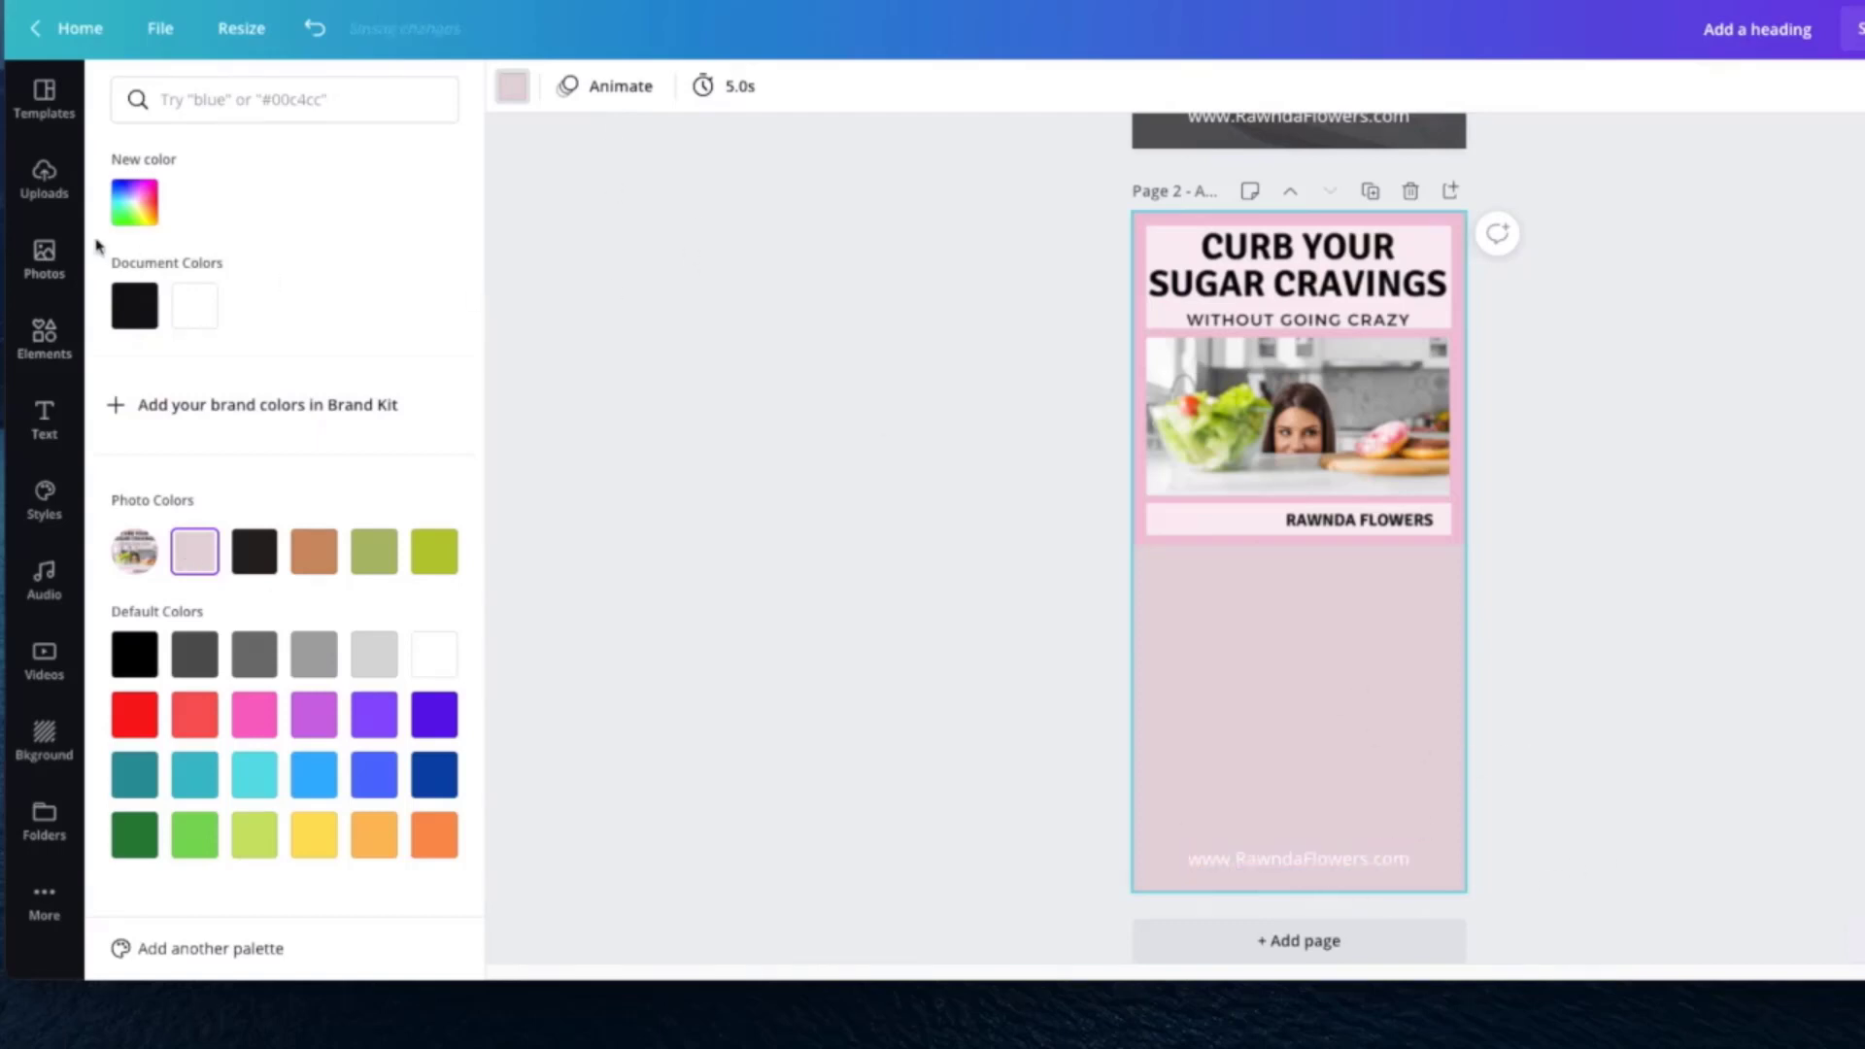
Step: Add the "cold, smooth & tasty." font combination to the pink page 2
left_click(44, 420)
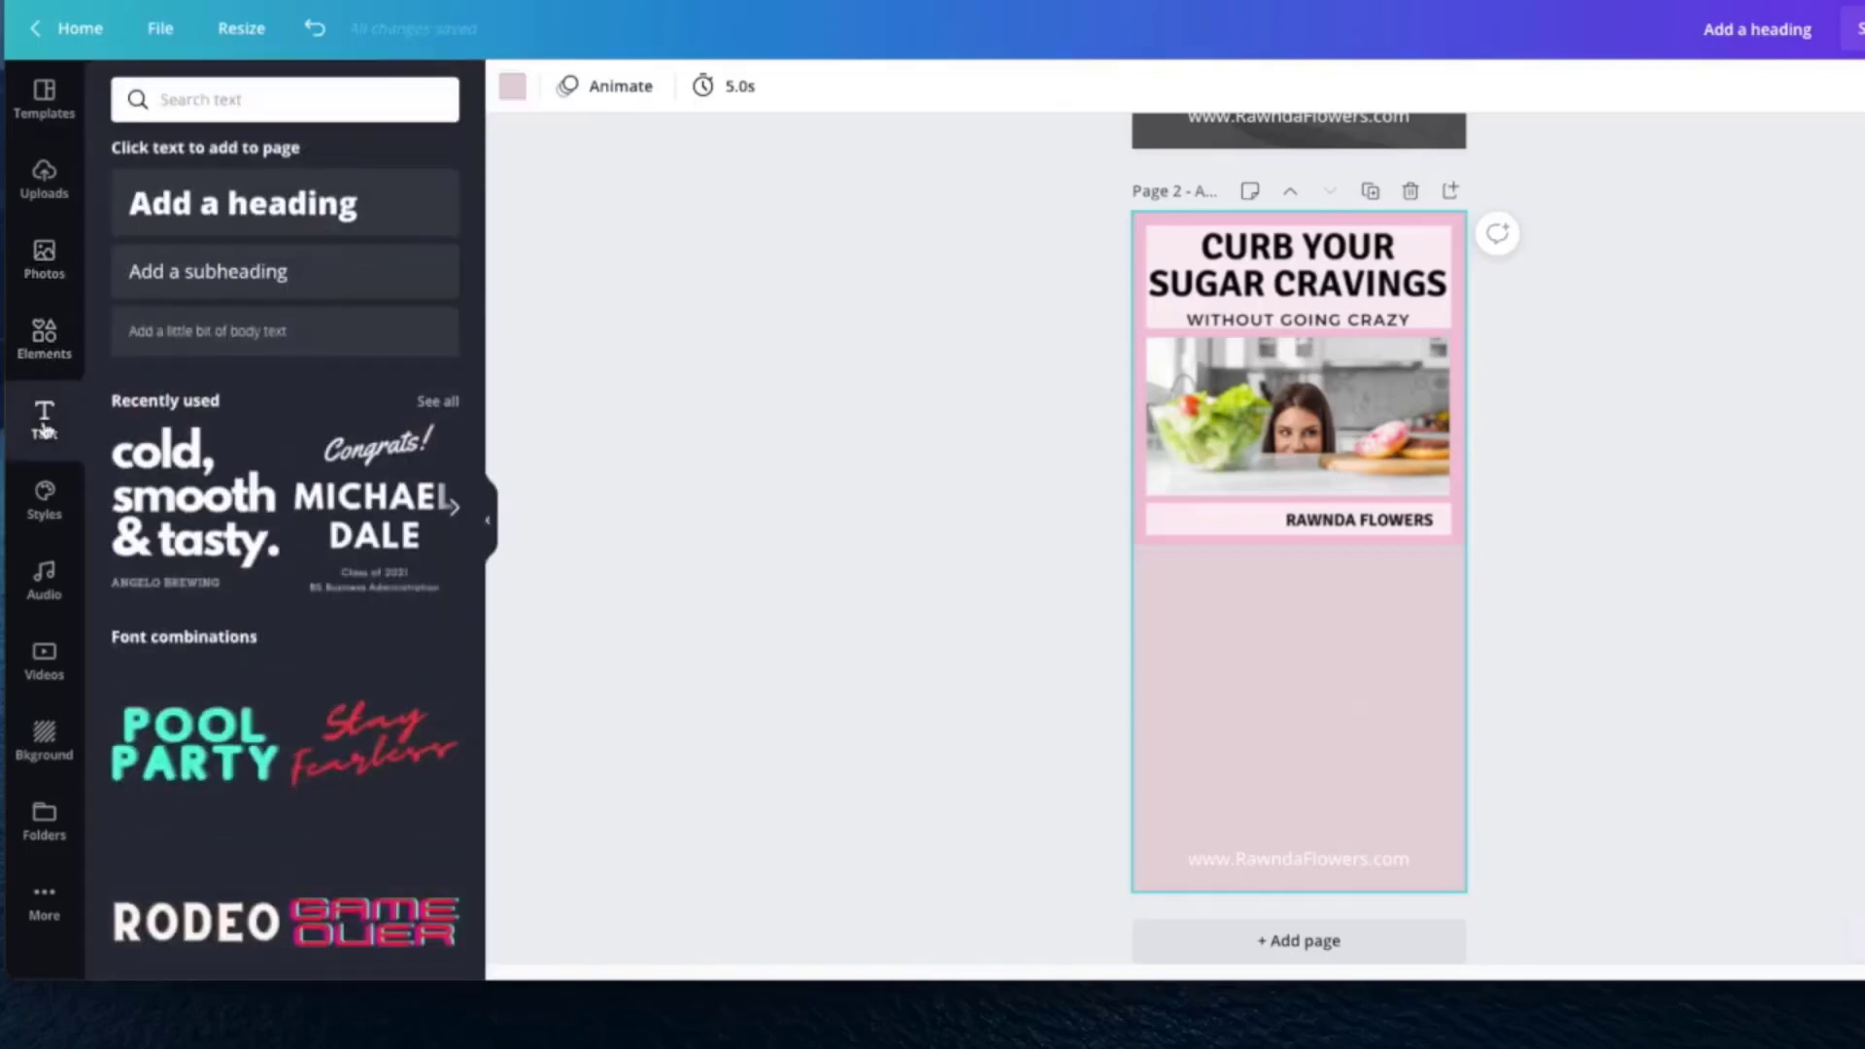
scroll(338, 533, "down", 1)
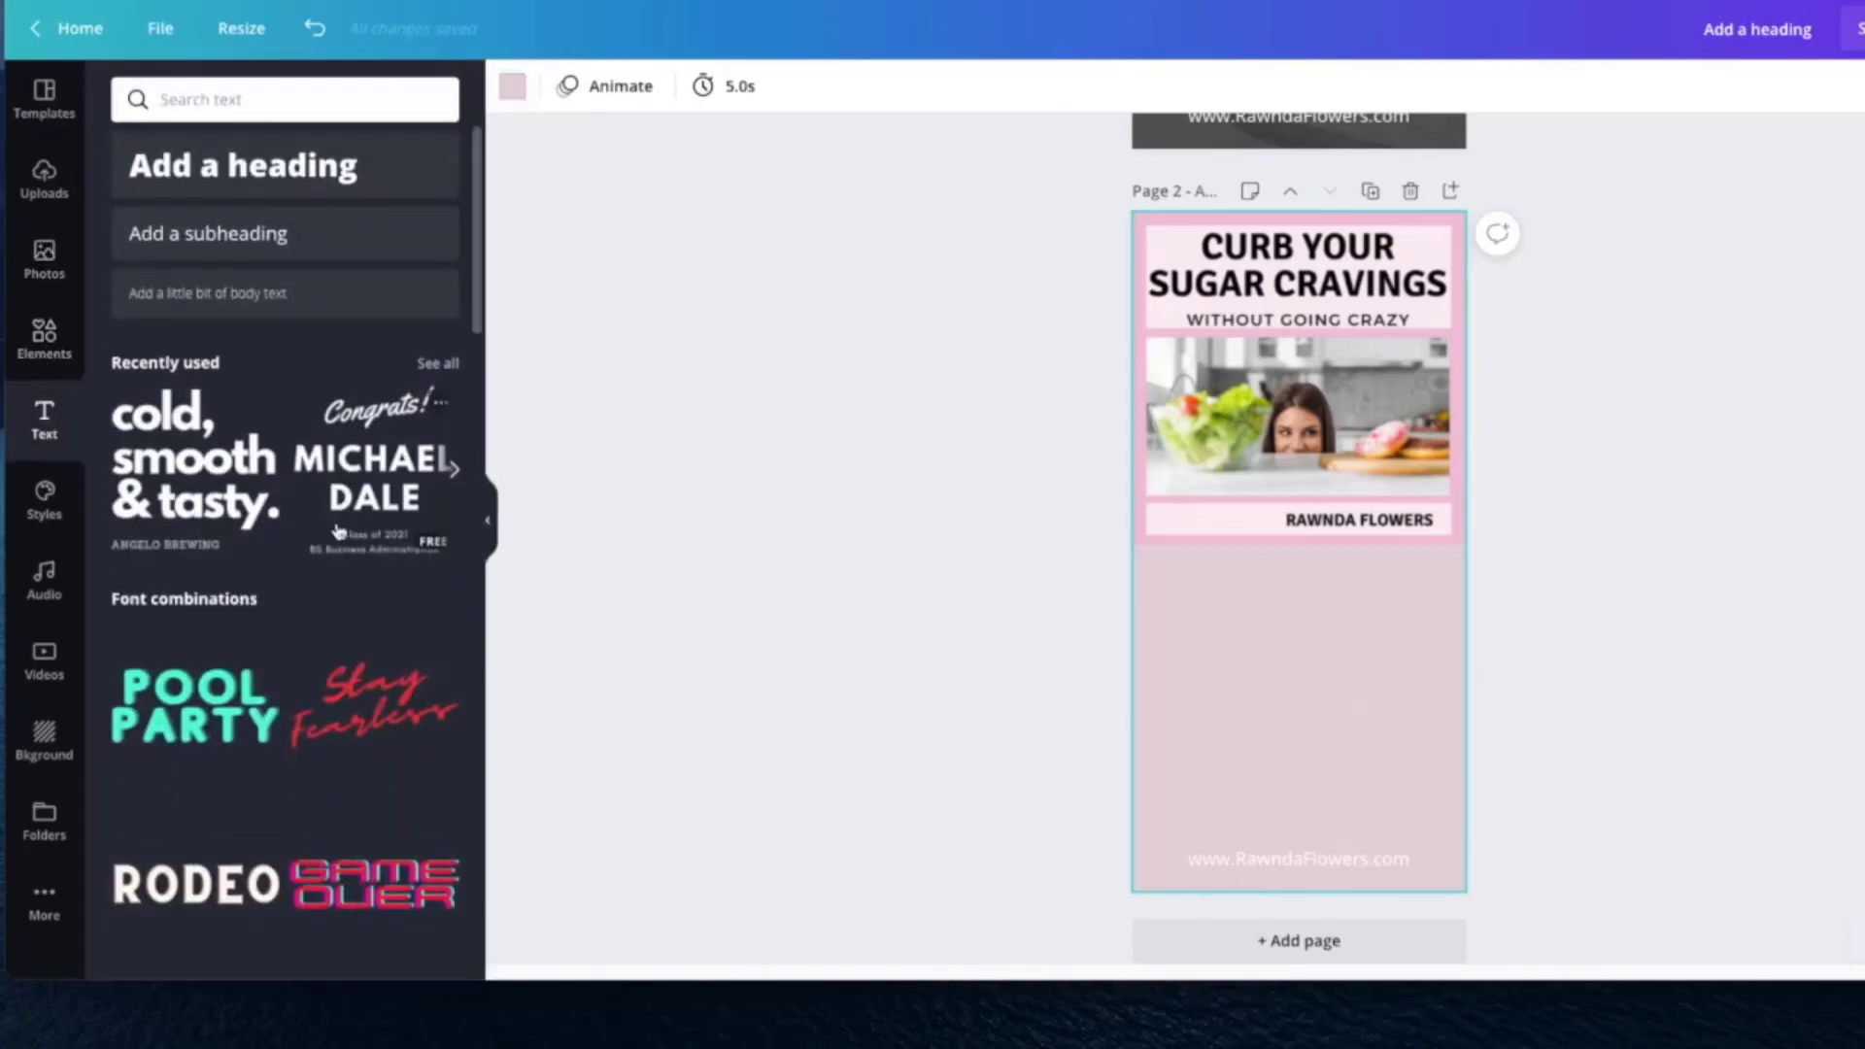
scroll(338, 532, "down", 2)
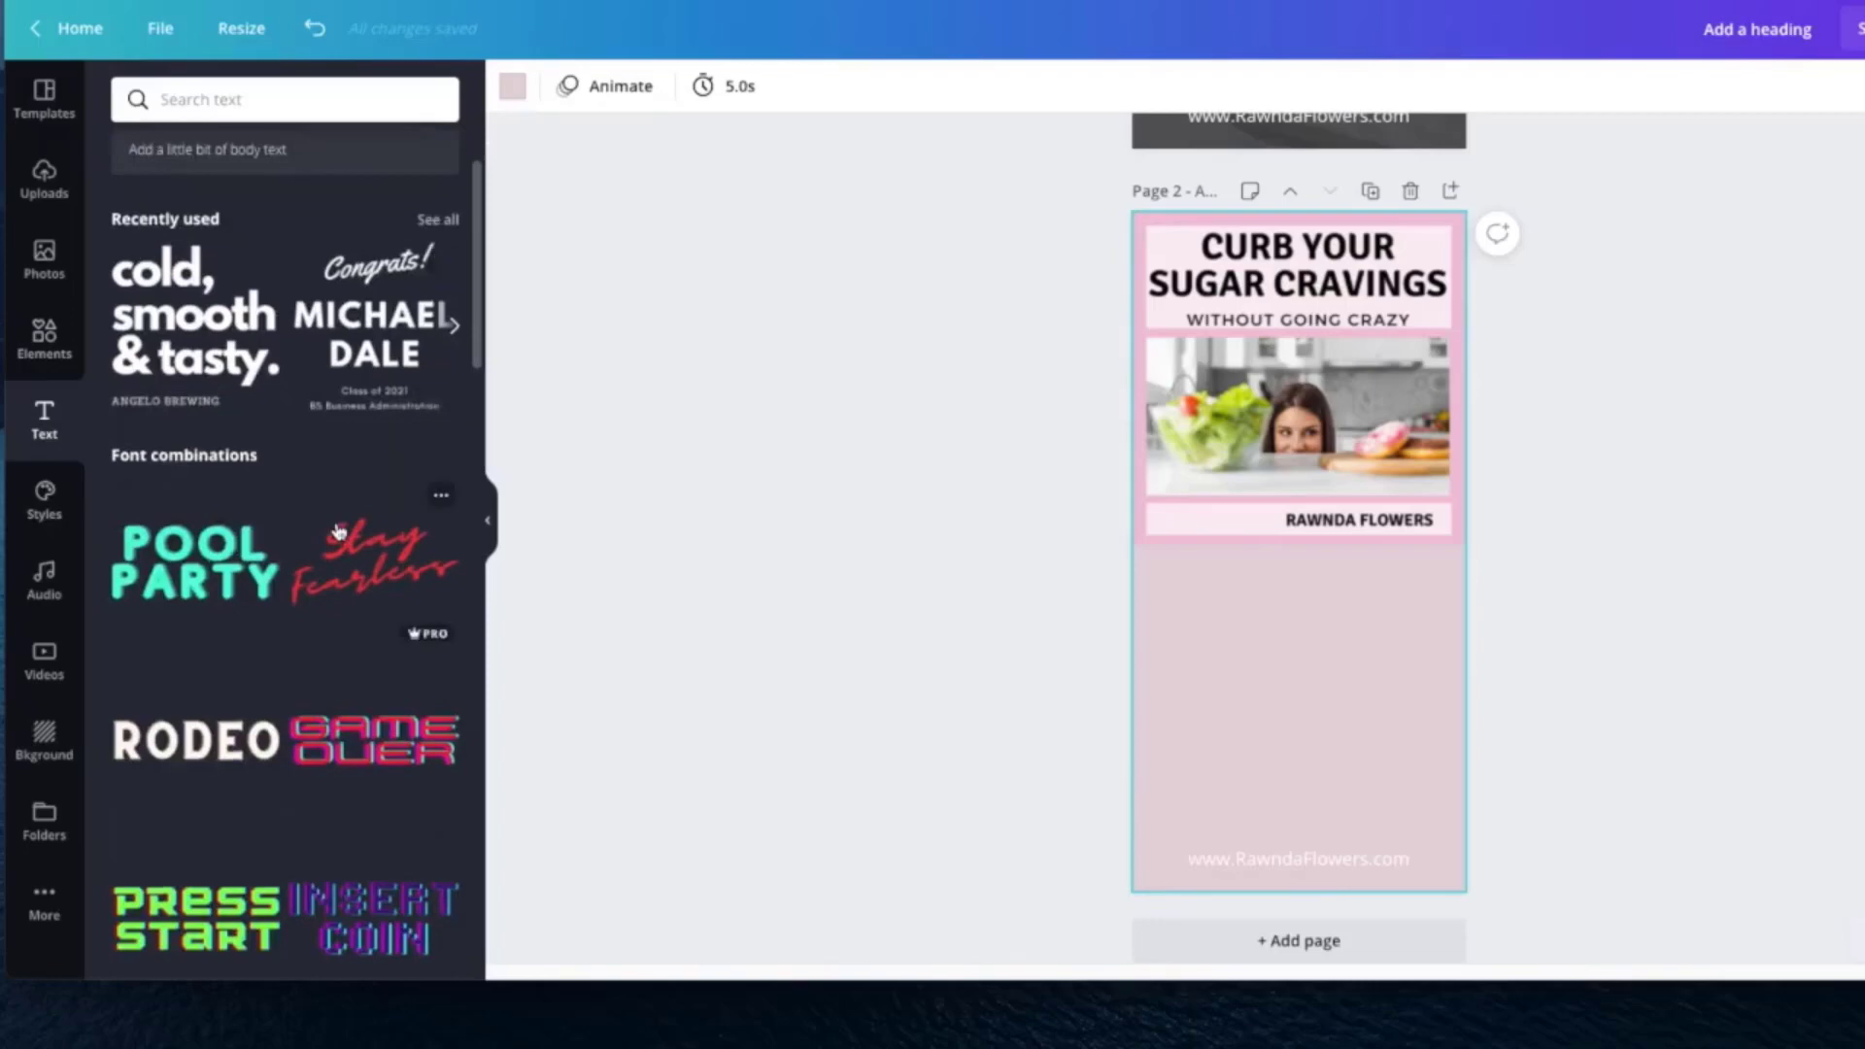
scroll(338, 532, "up", 1)
scroll(338, 533, "up", 3)
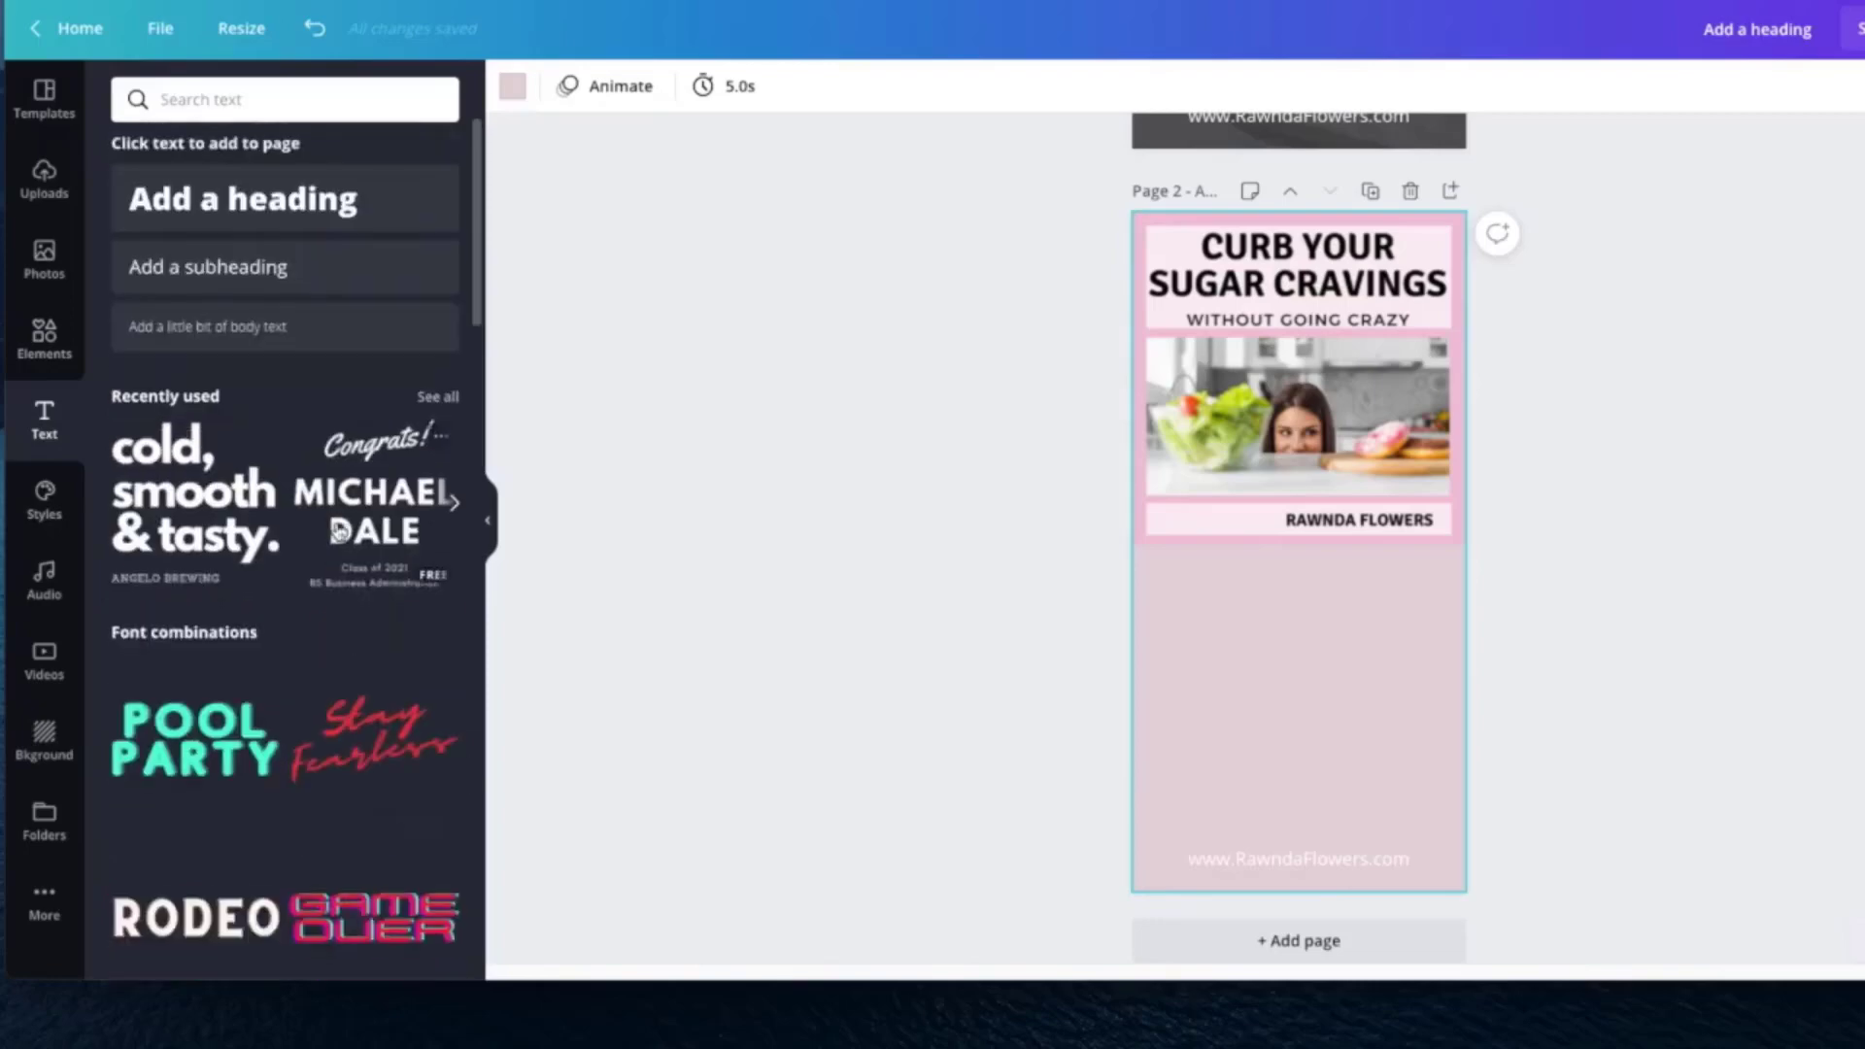
scroll(191, 494, "down", 8)
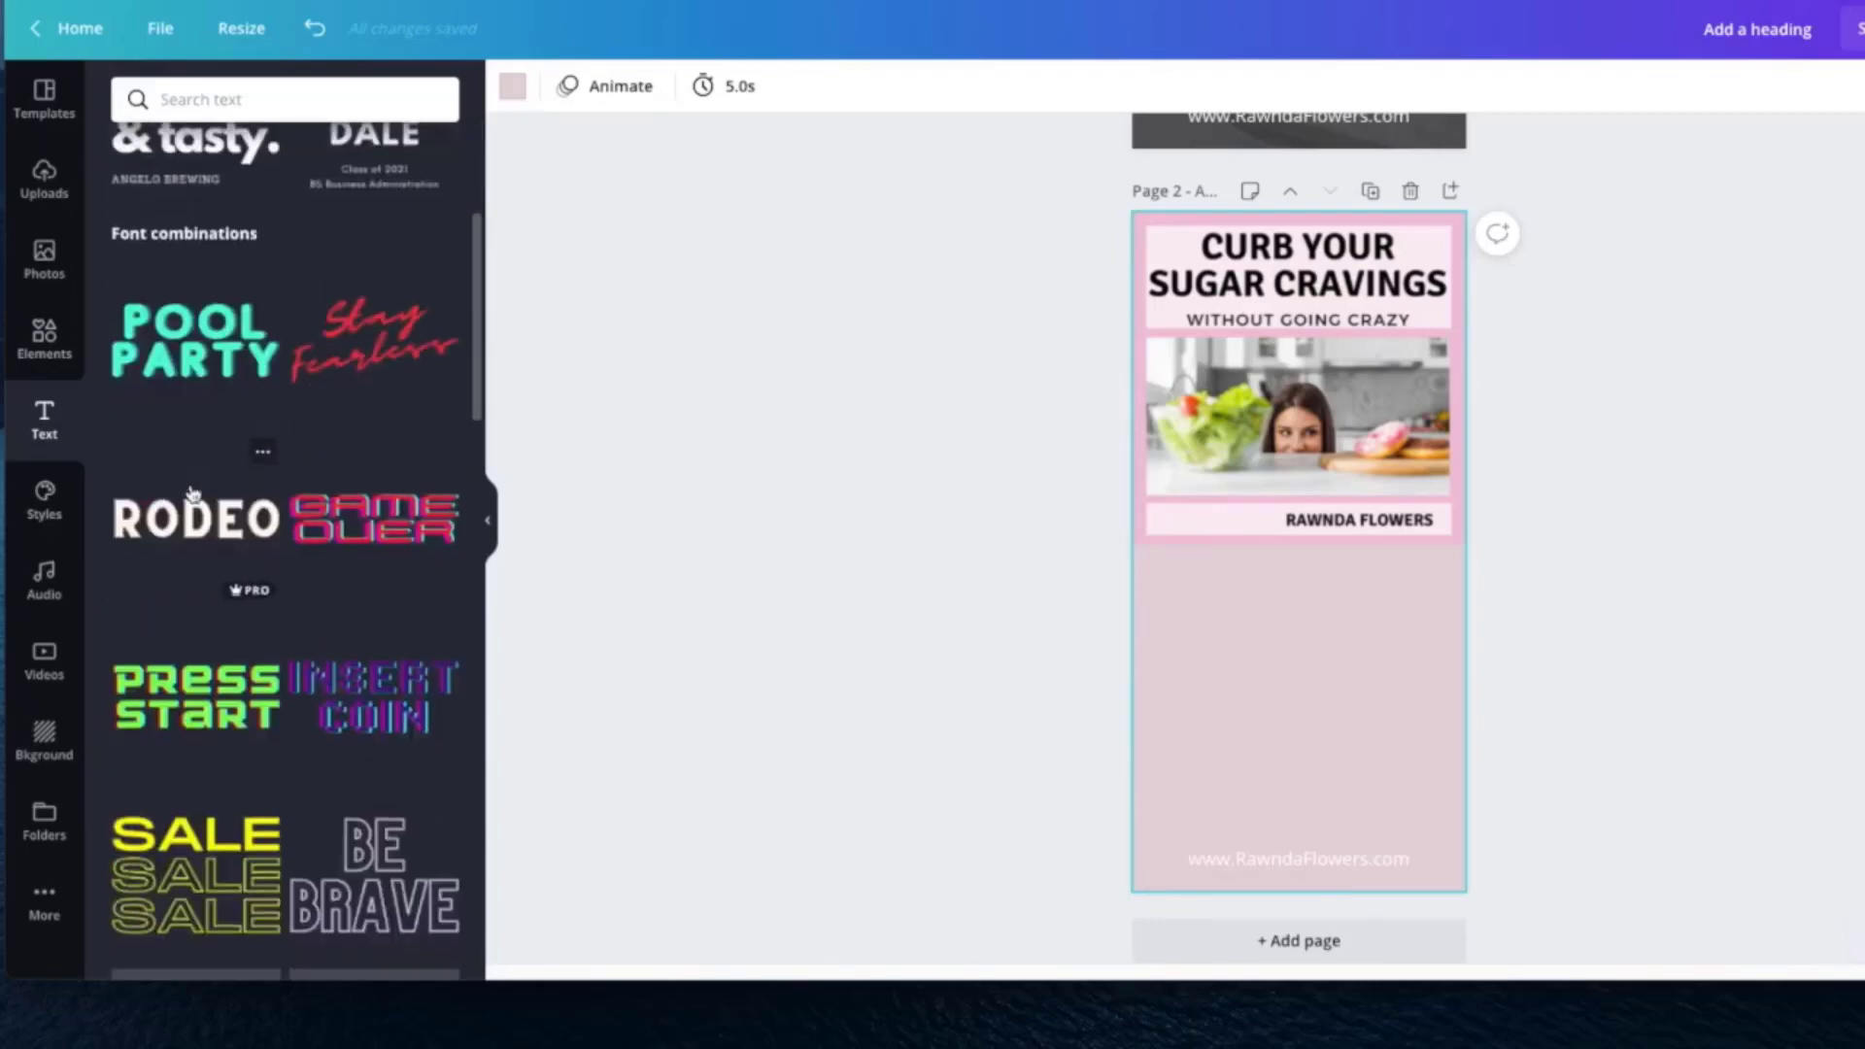
scroll(193, 495, "down", 3)
scroll(184, 500, "up", 10)
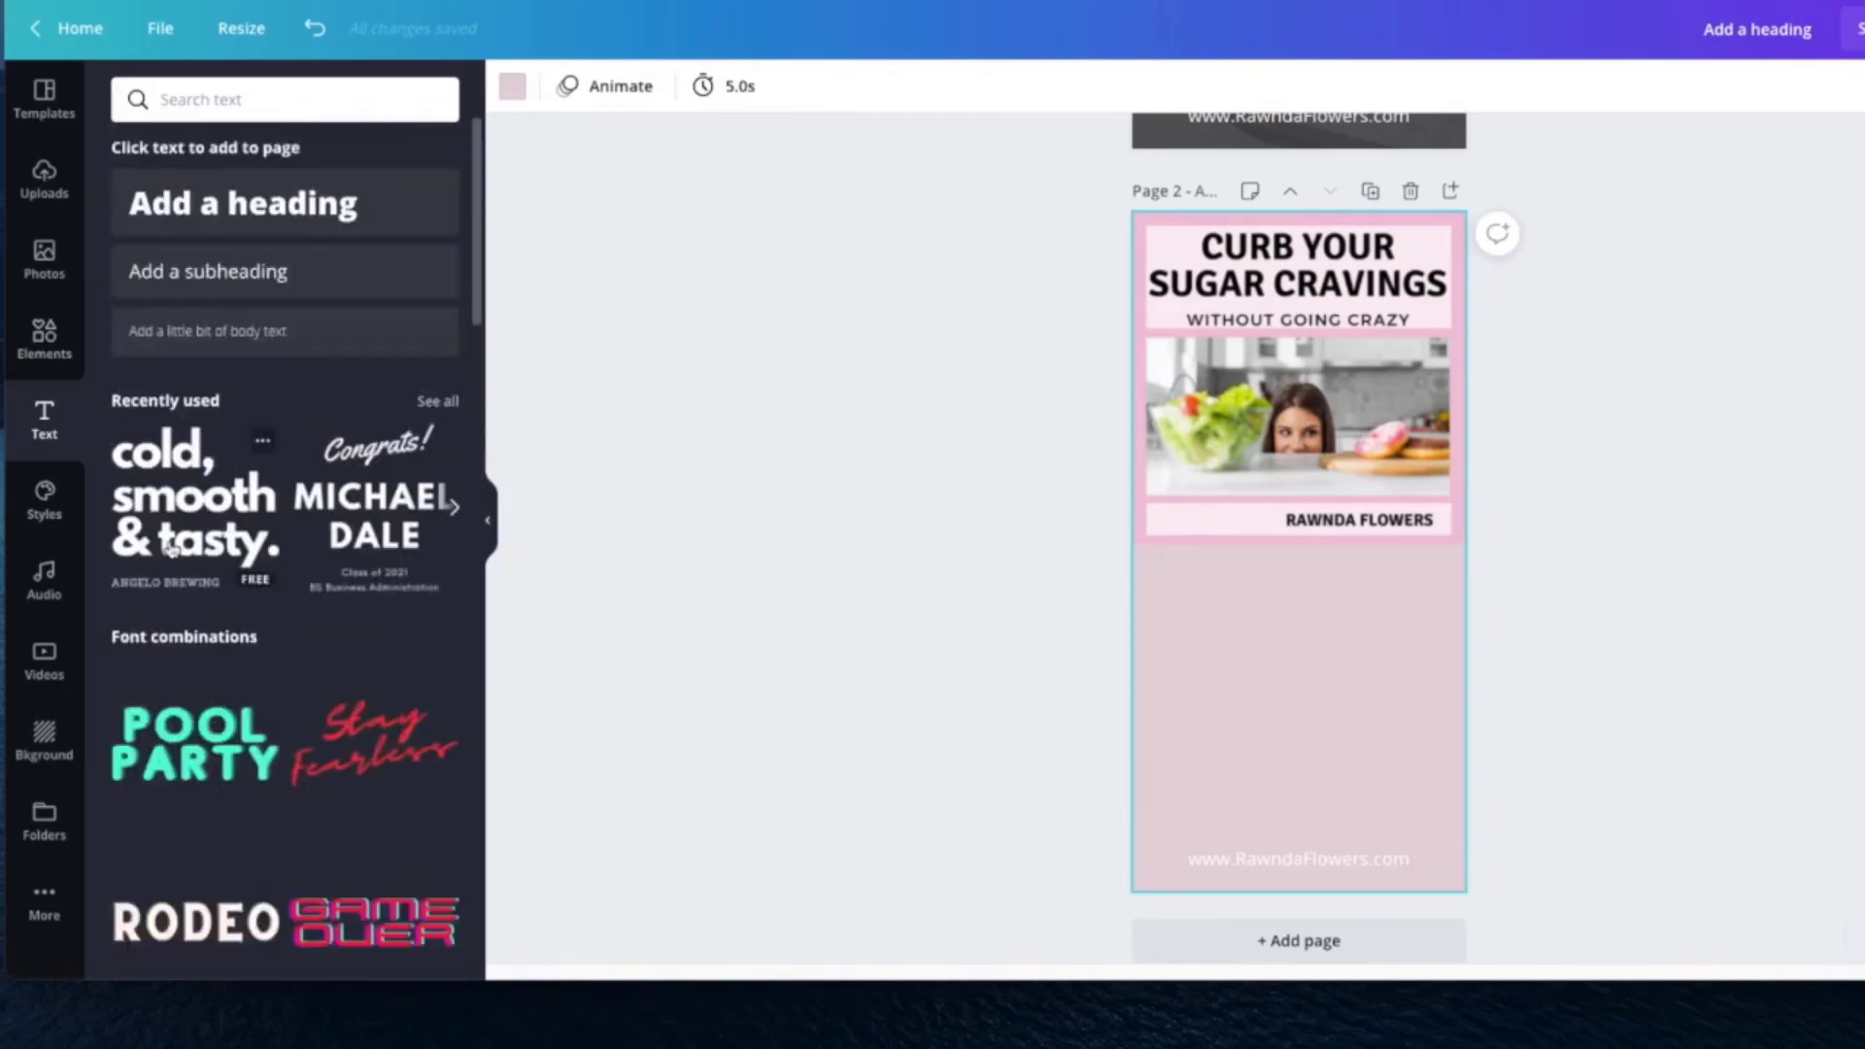
left_click(184, 507)
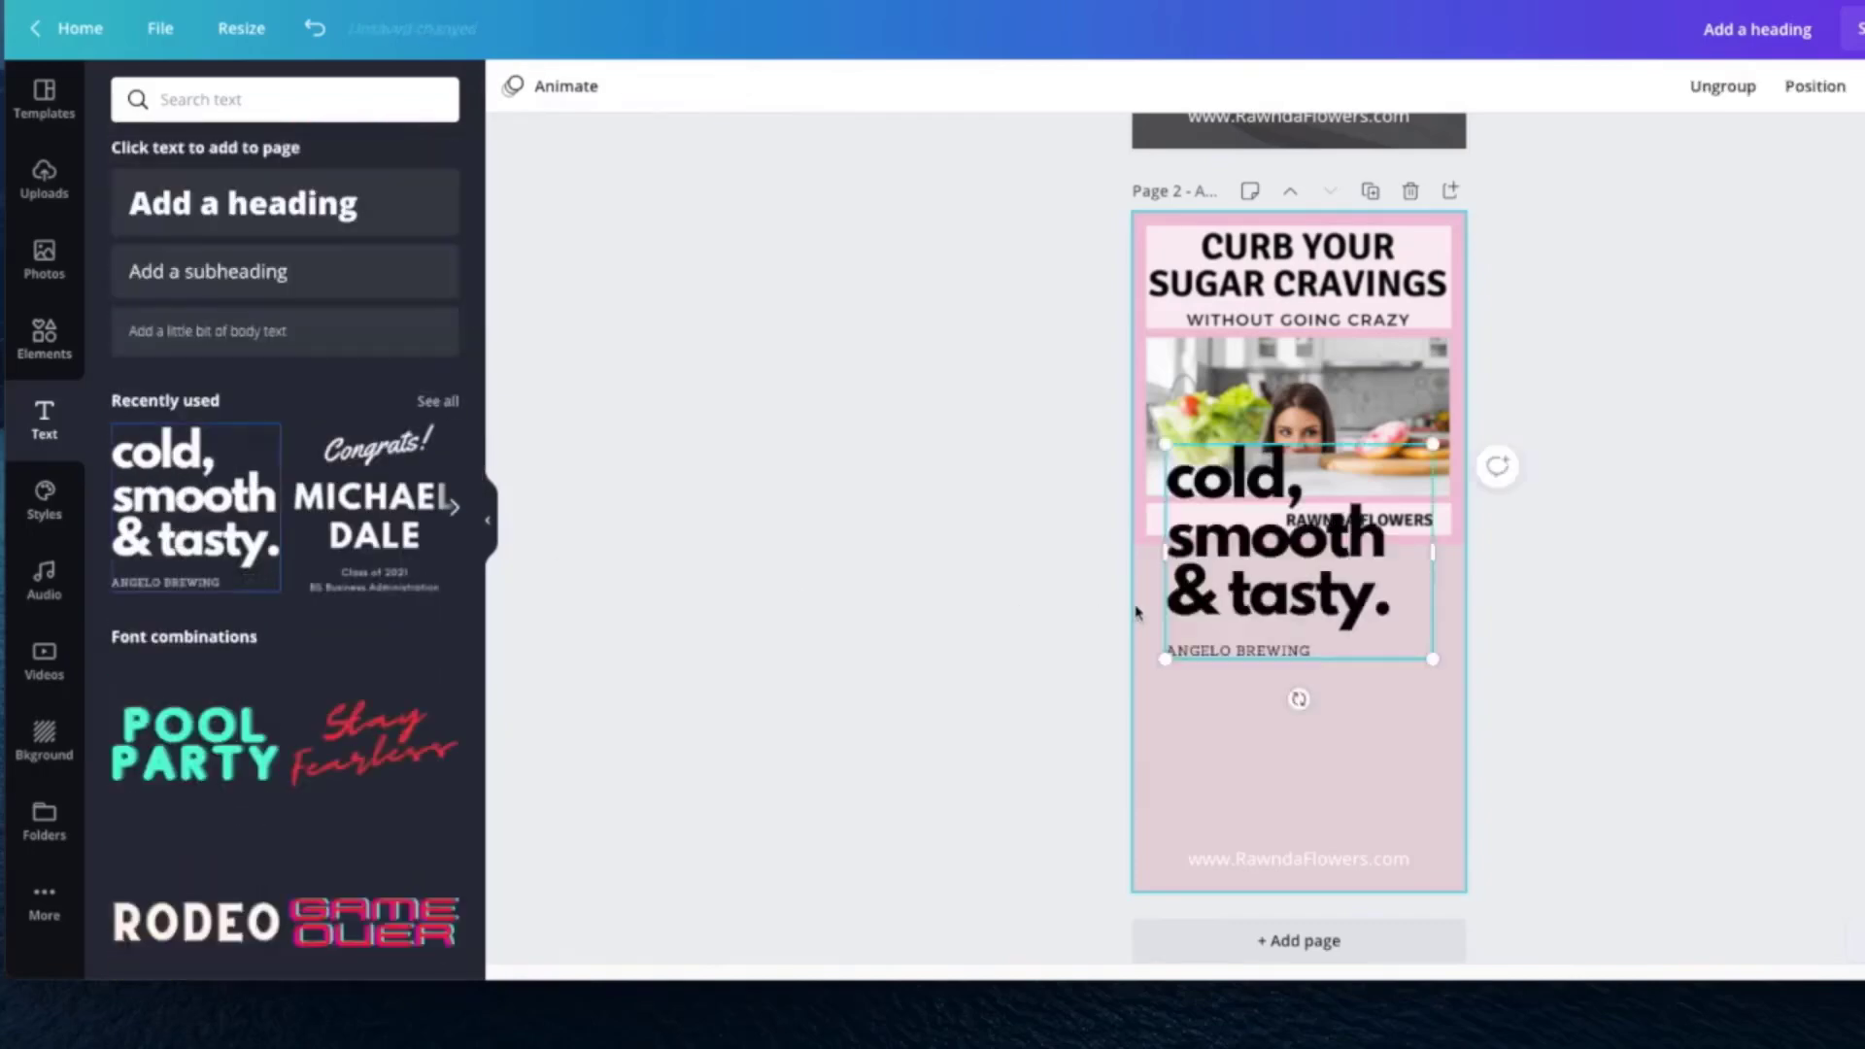
Step: Replace the large headline text of the added font combination with FREE and E-BOOK on two lines
left_click(1237, 513)
double_click(1207, 493)
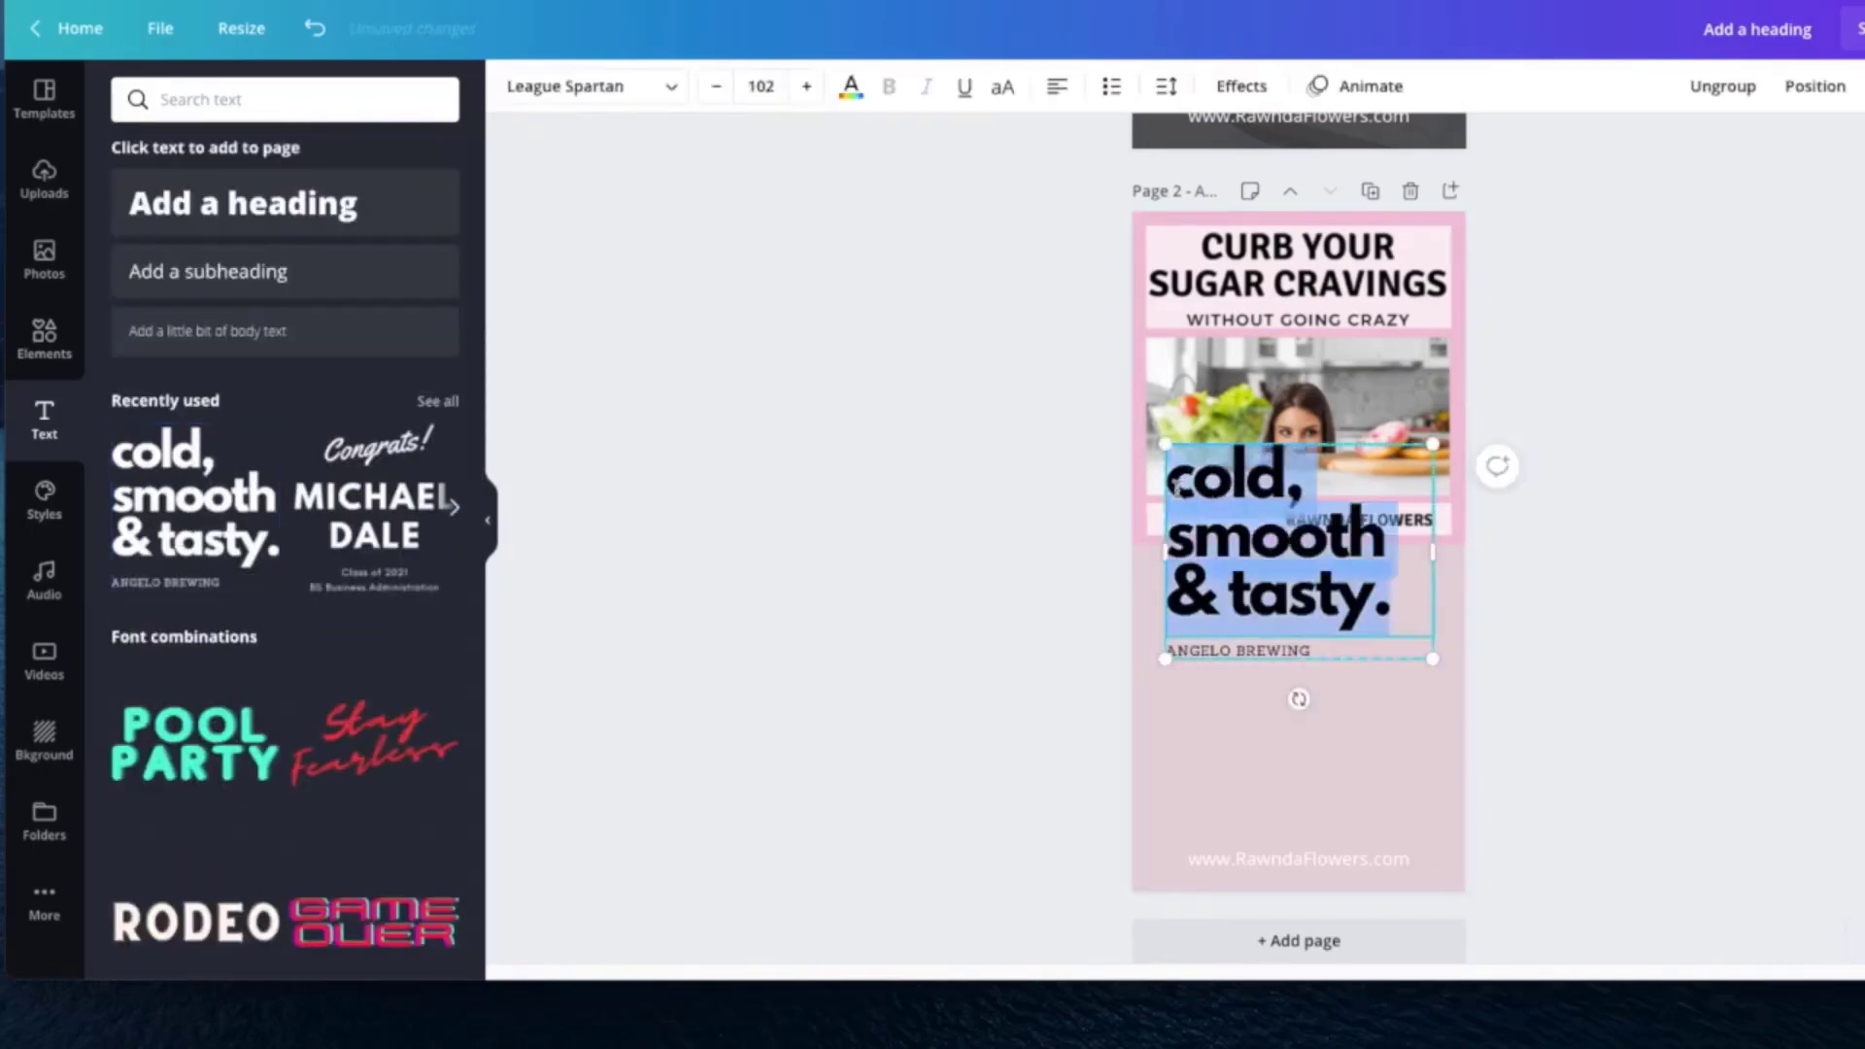
type("f")
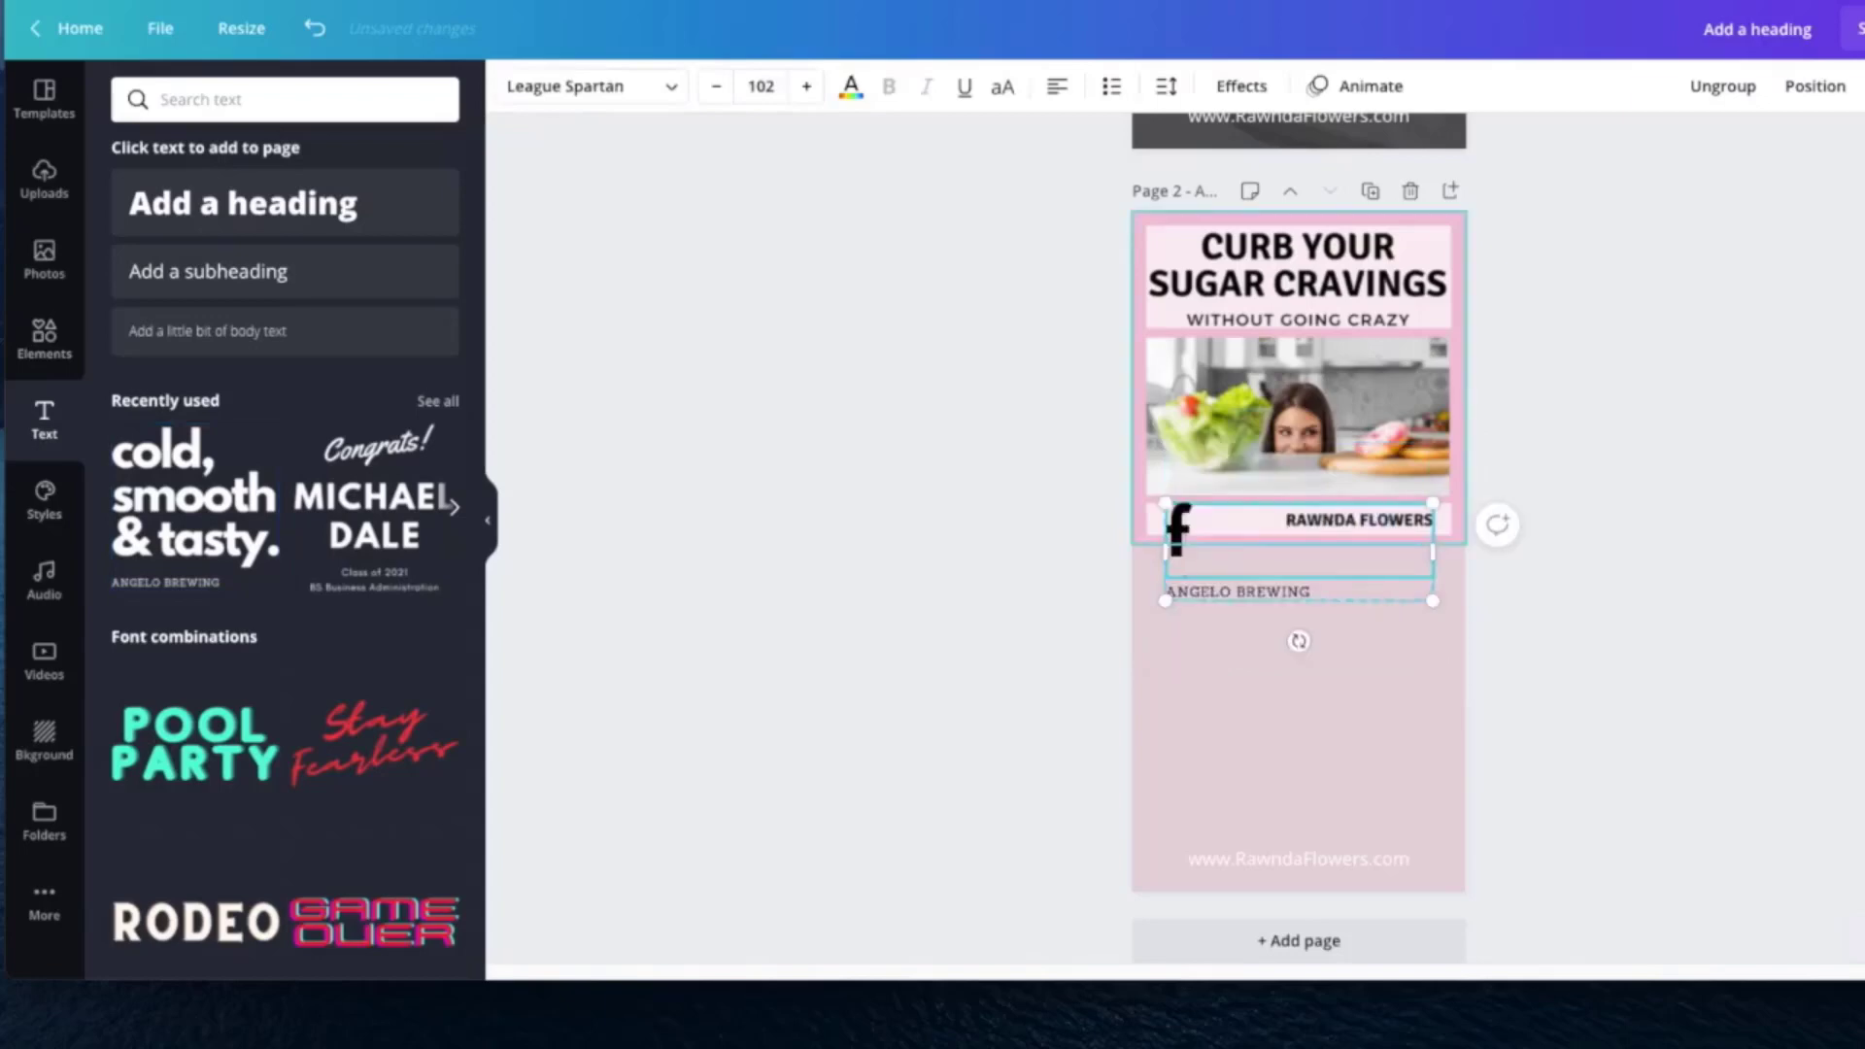
key("BackSpace")
type("FREE")
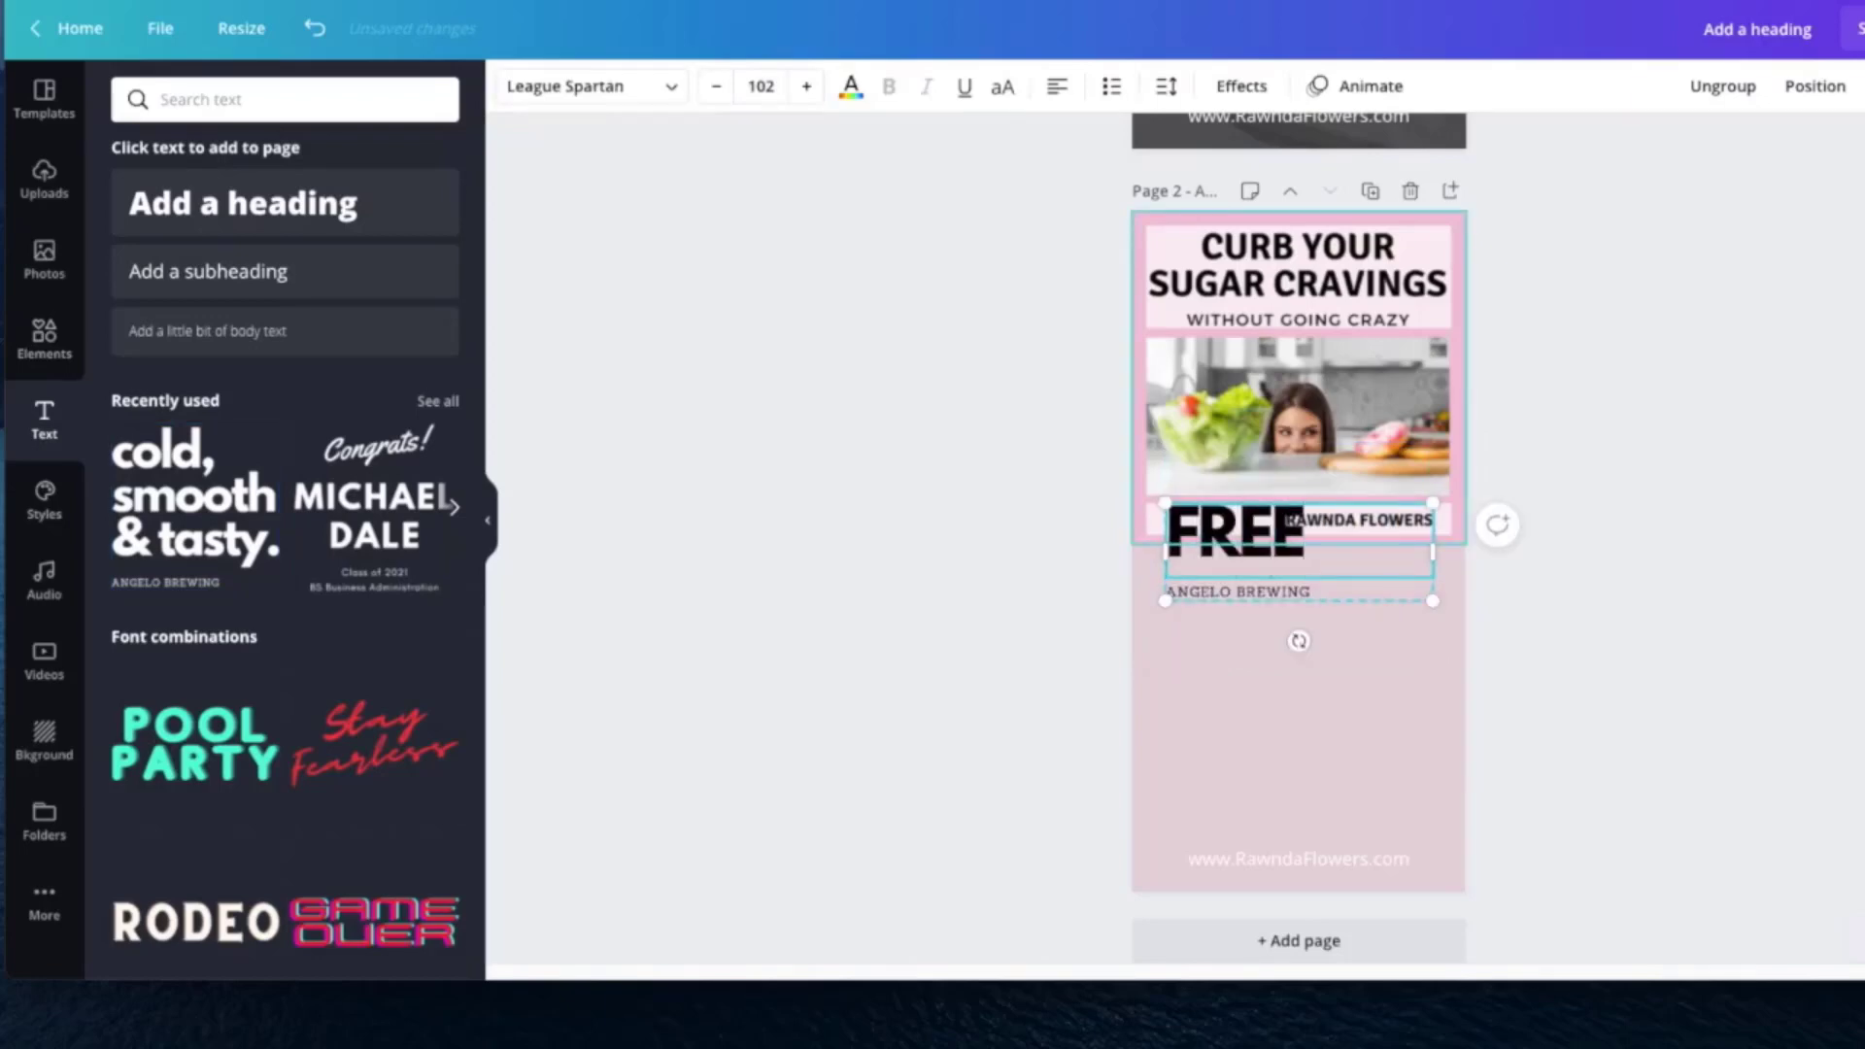
key("Return")
type("E")
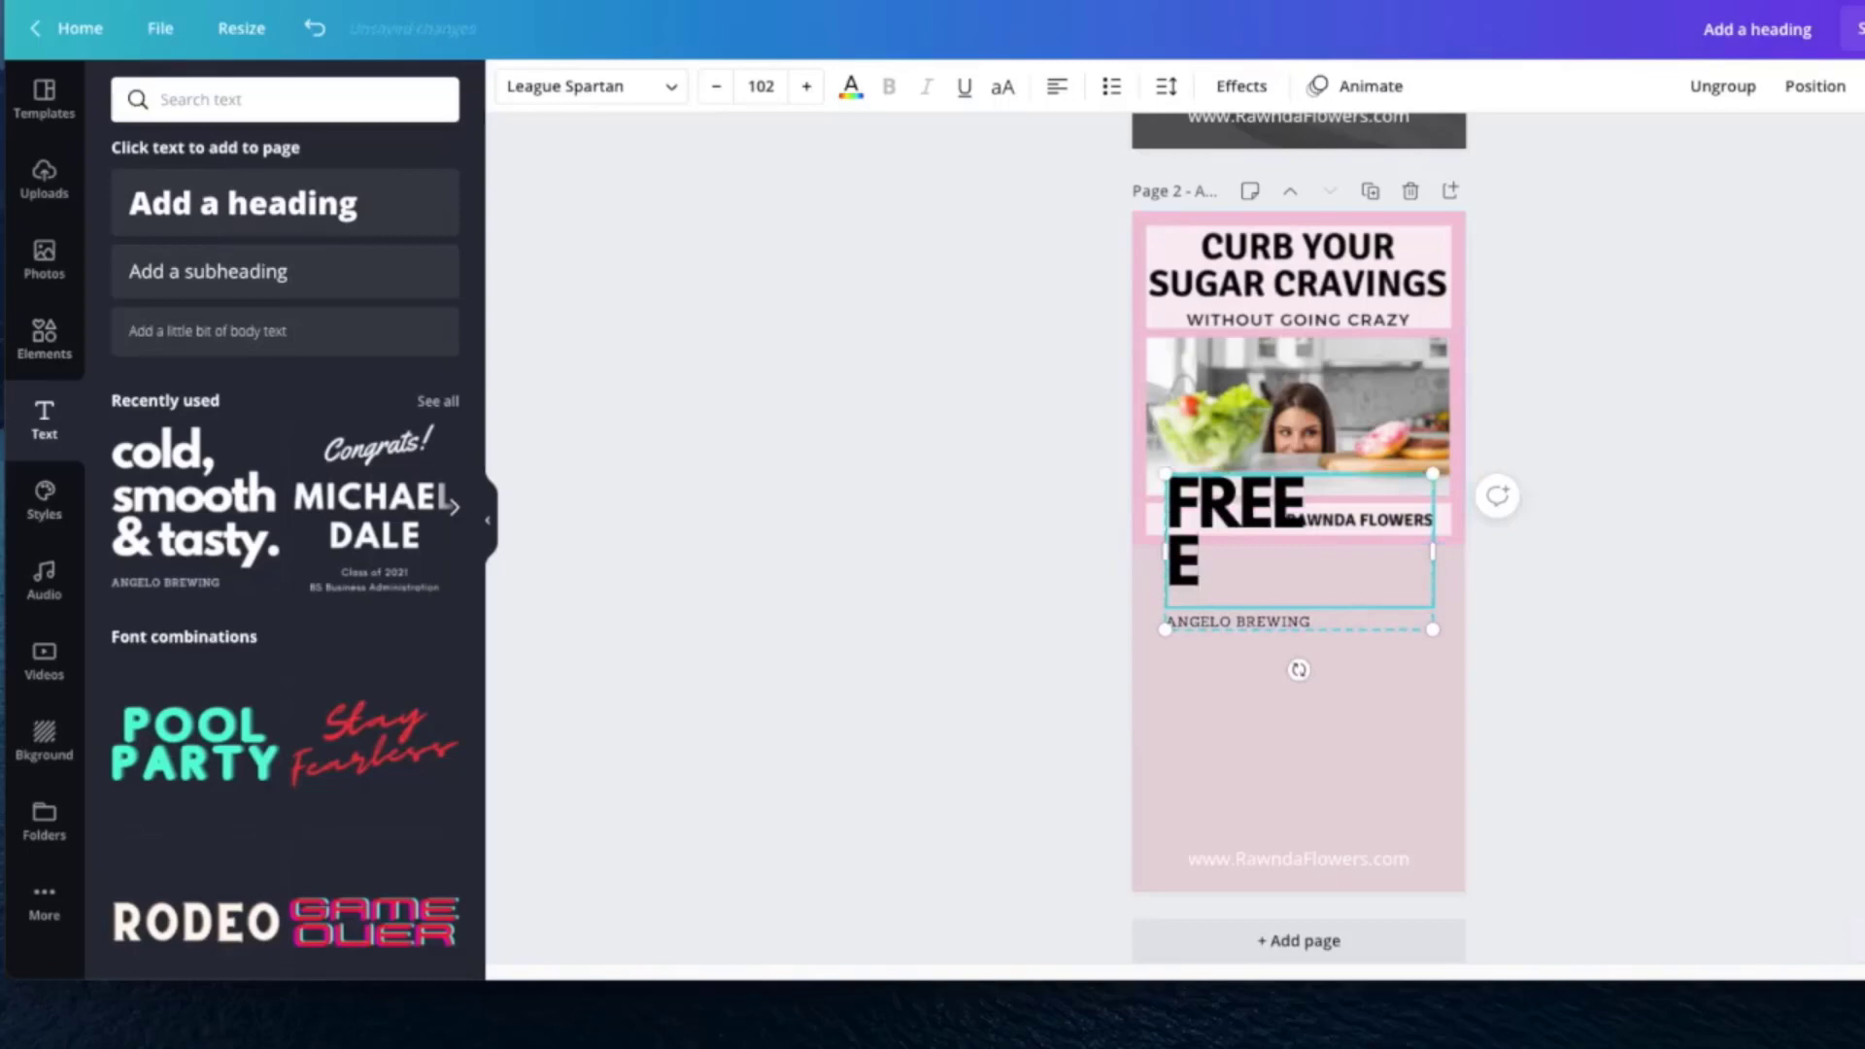
type("-BOOK")
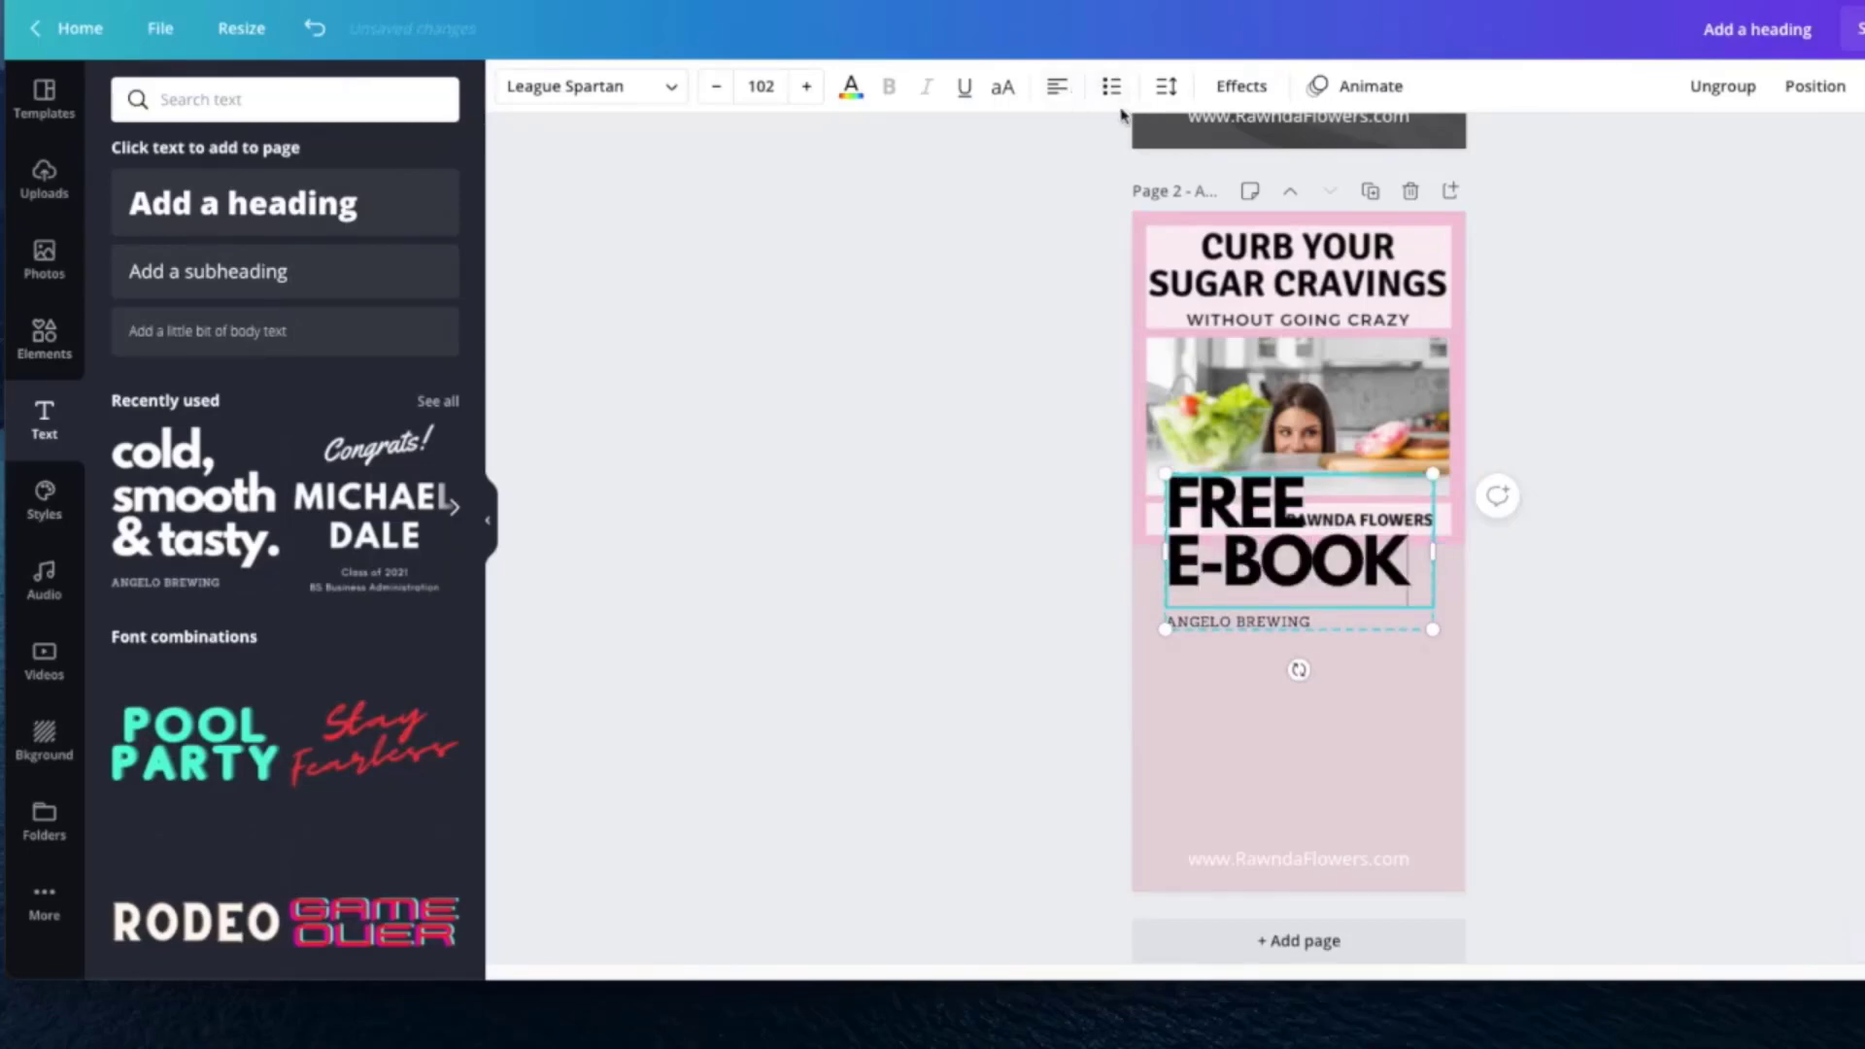
Step: Center-align both lines of the FREE E-BOOK headline
left_click(1055, 90)
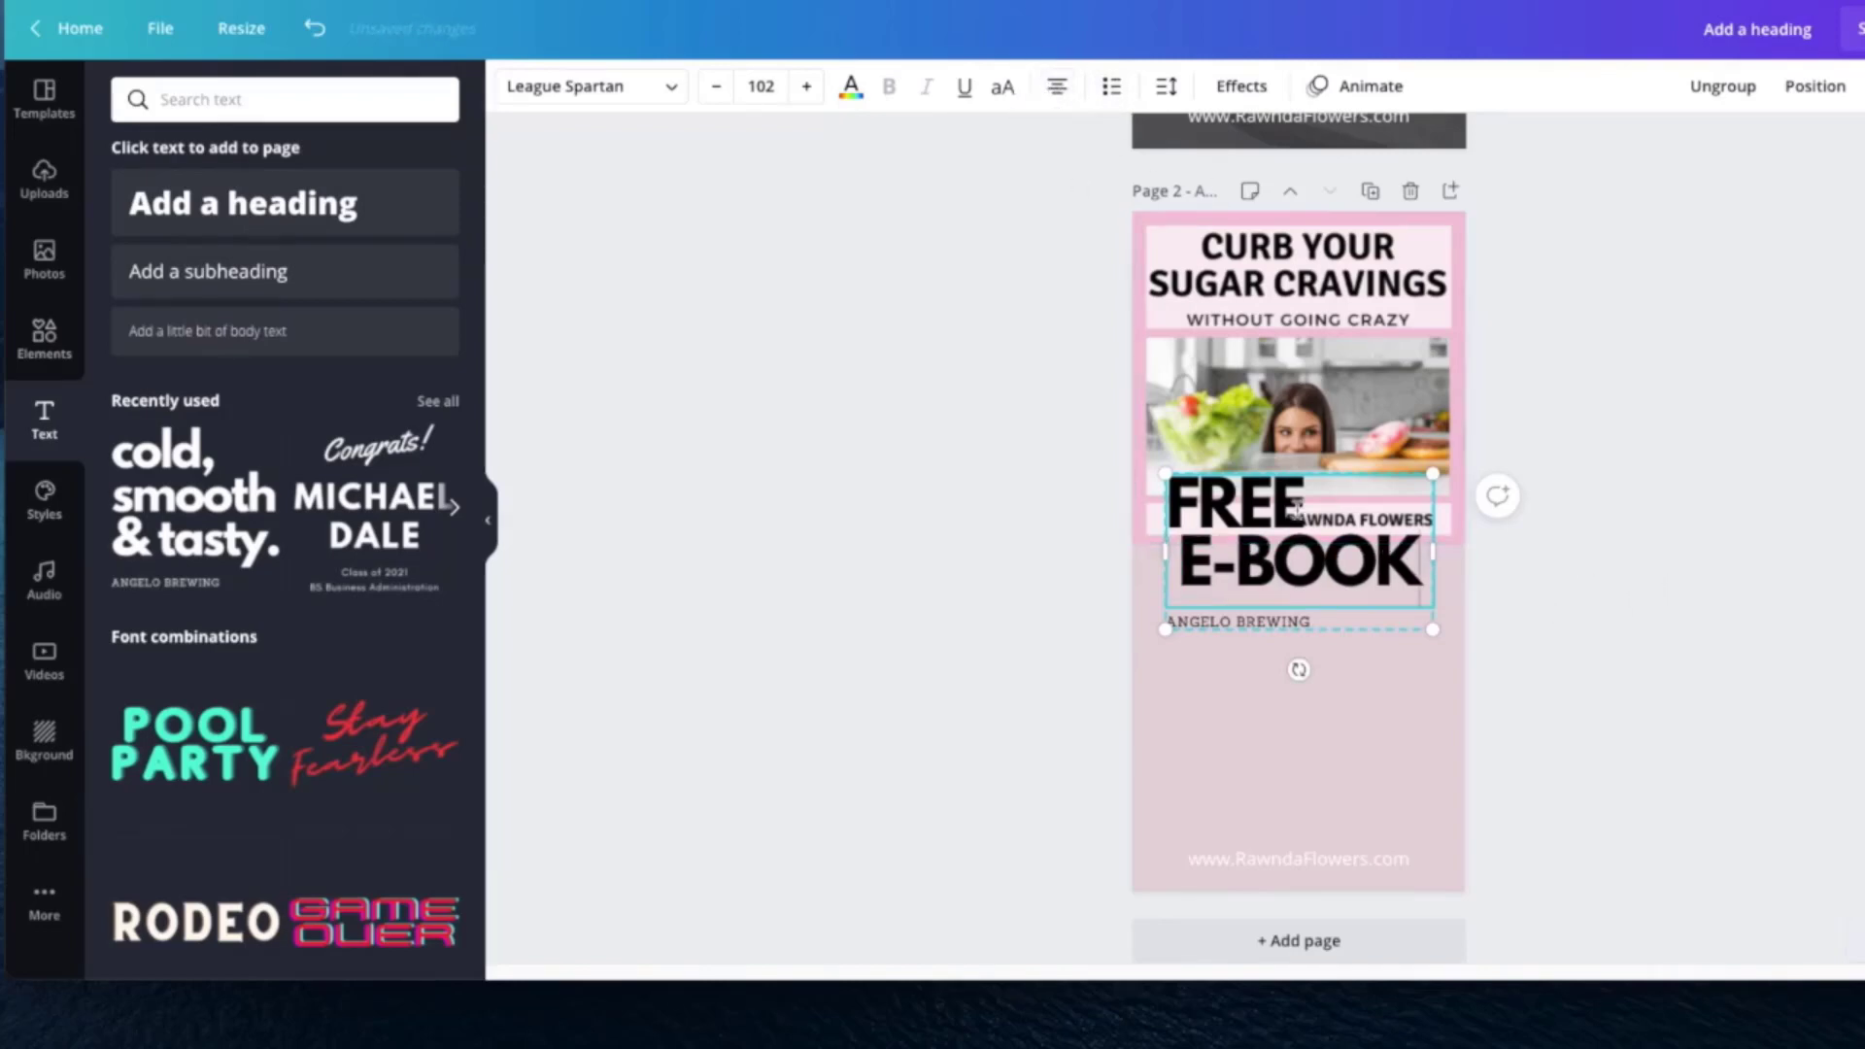
double_click(1171, 503)
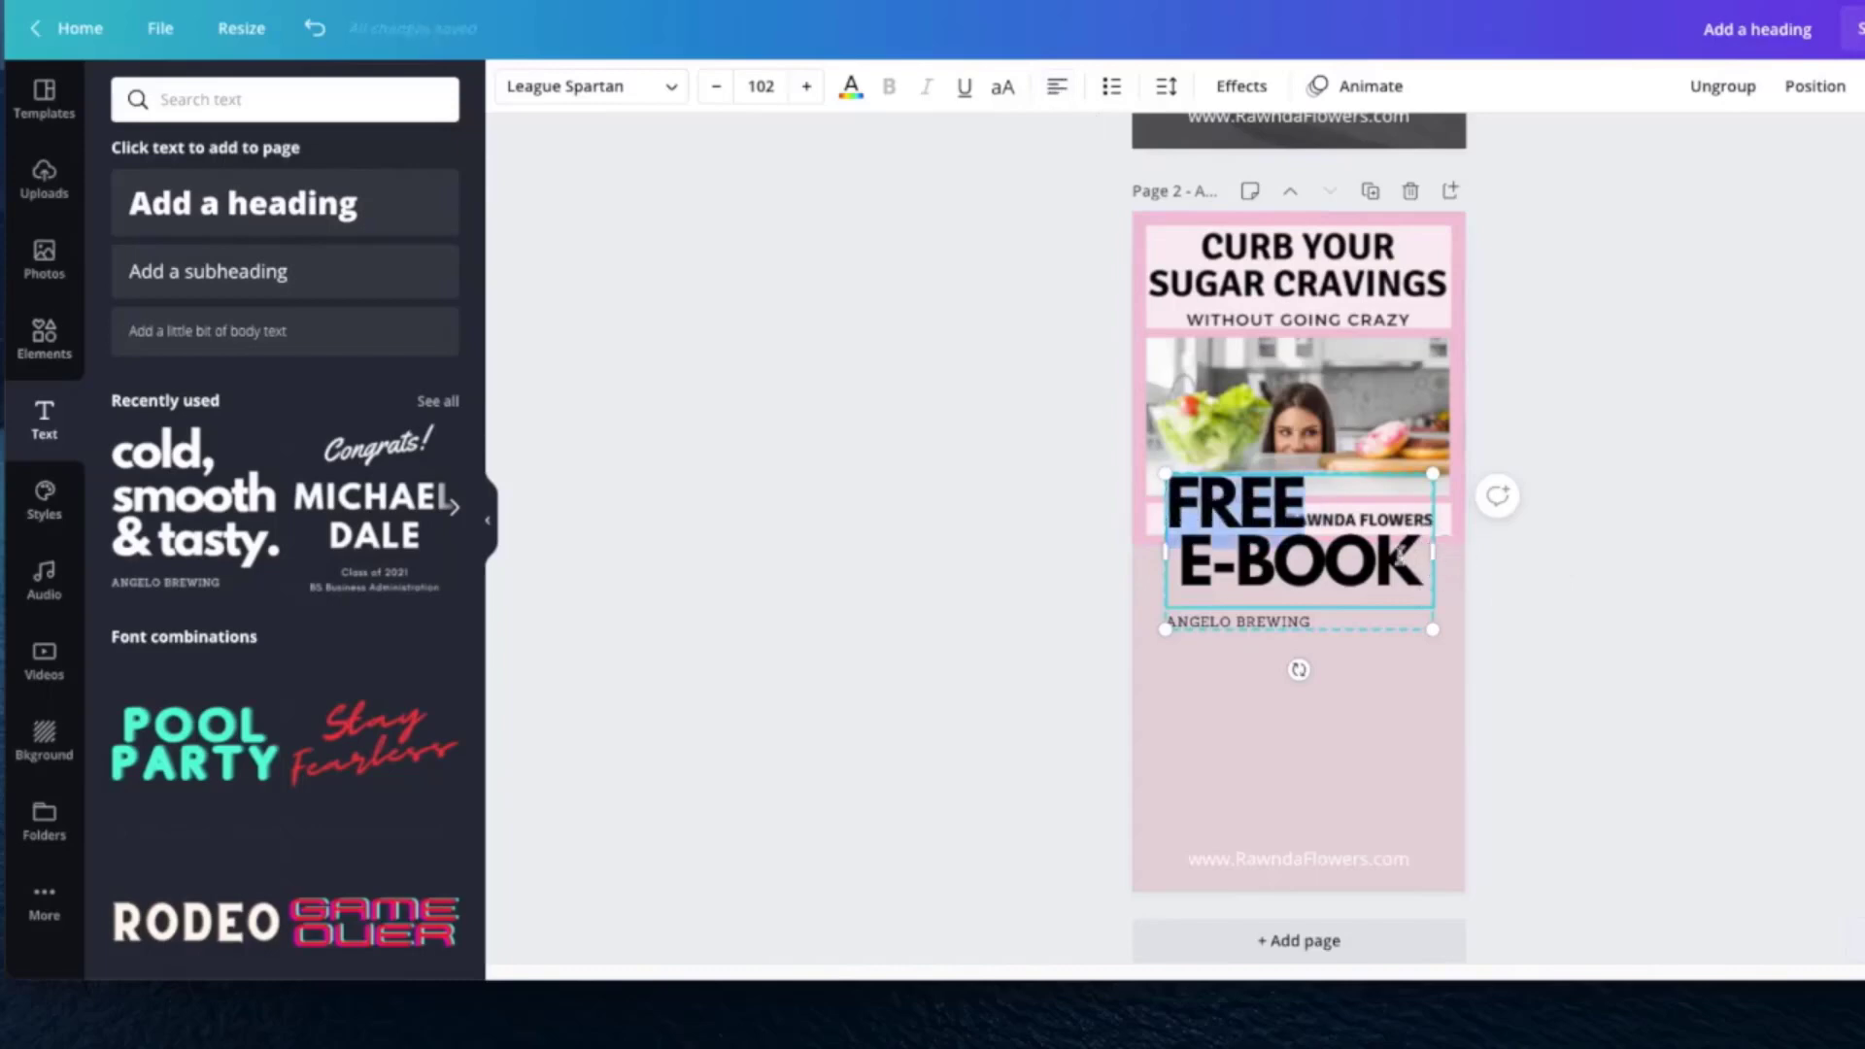
left_click(1273, 521)
left_click_drag(1171, 507, 1397, 556)
left_click(1057, 87)
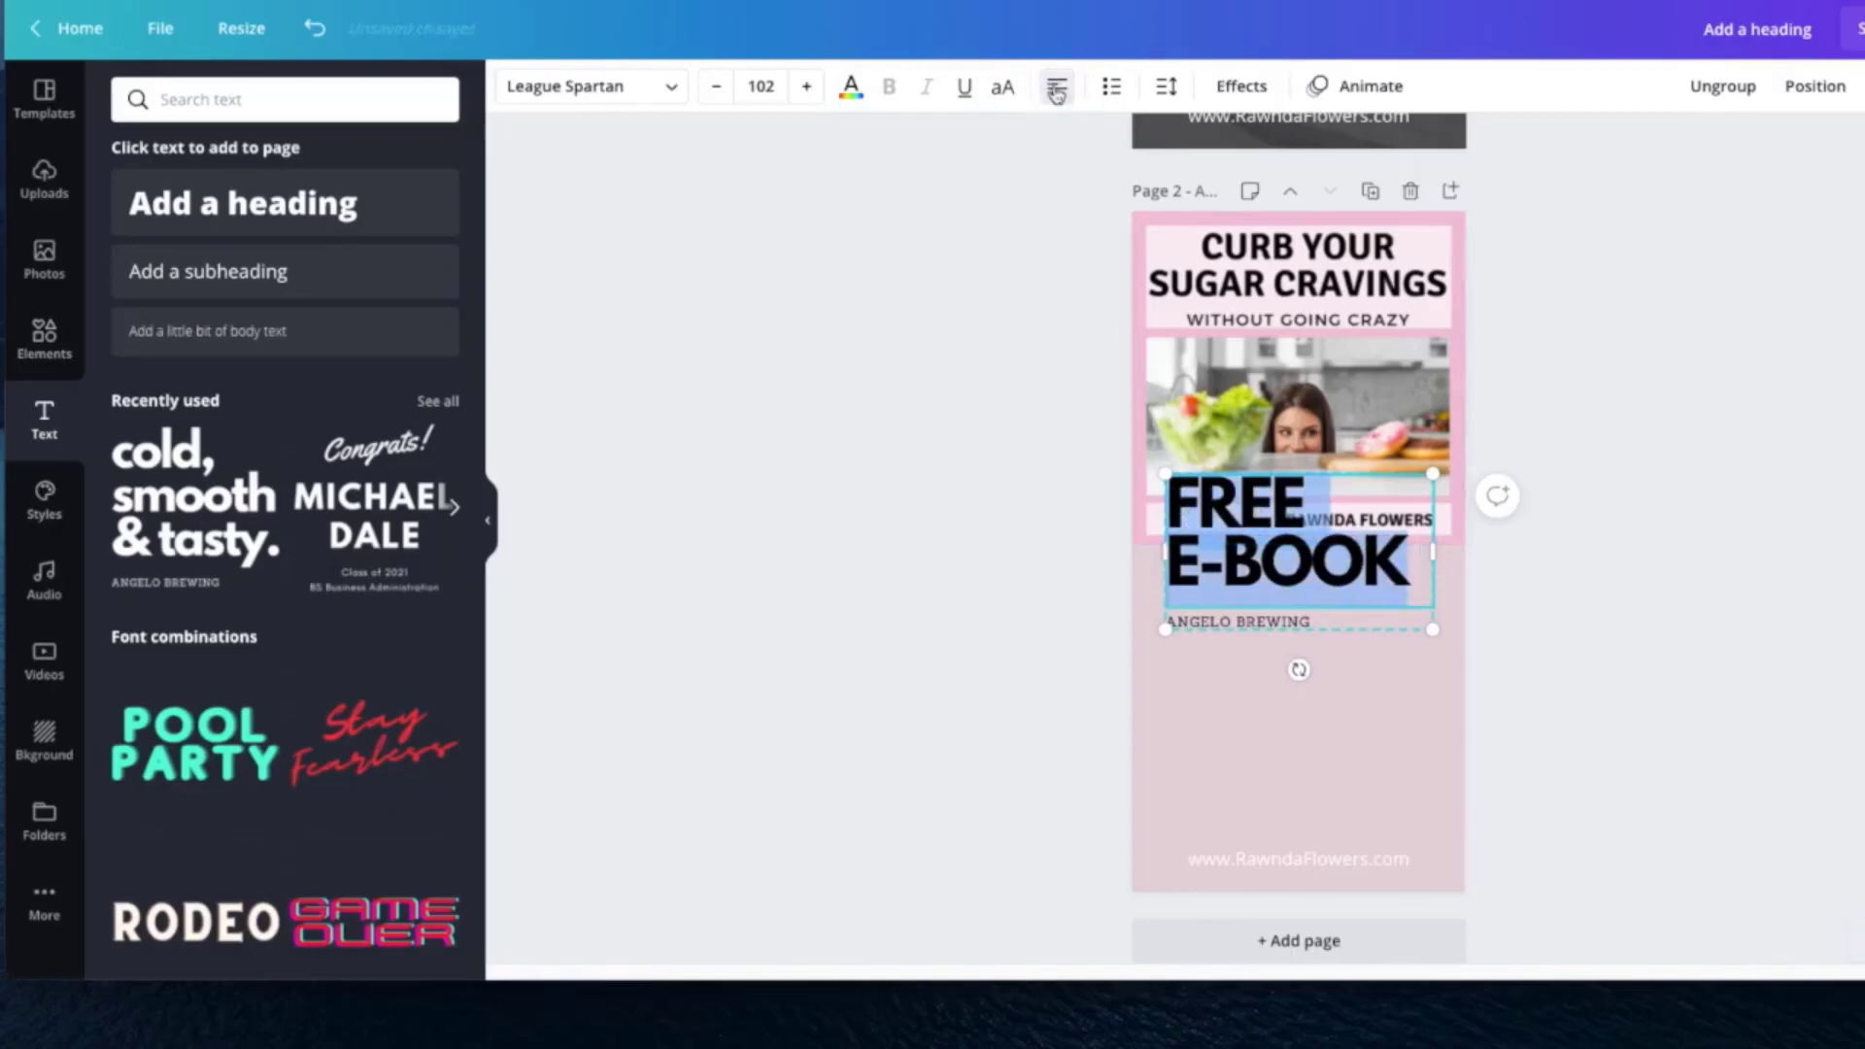
left_click(1057, 89)
left_click(1061, 97)
left_click(1664, 662)
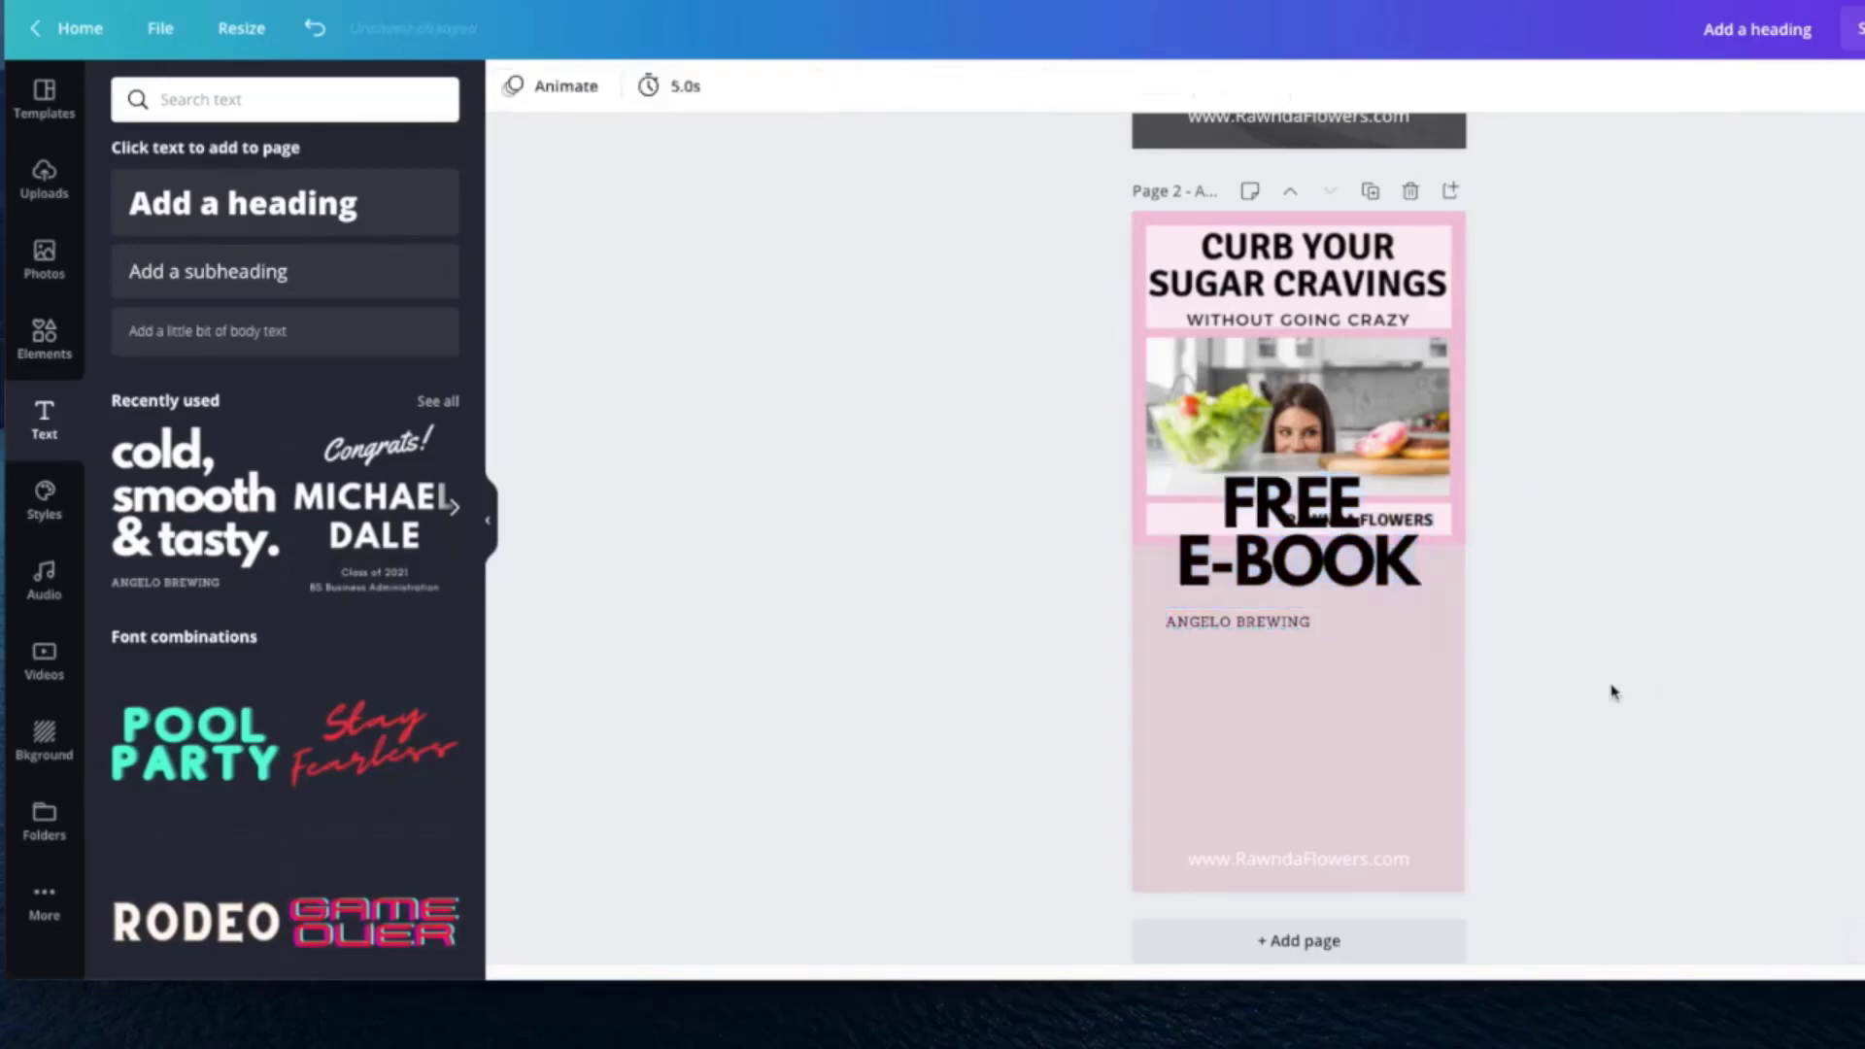
Step: Delete the small subline under FREE E-BOOK and move the headline down onto the plain pink area below the cover image
left_click(1221, 627)
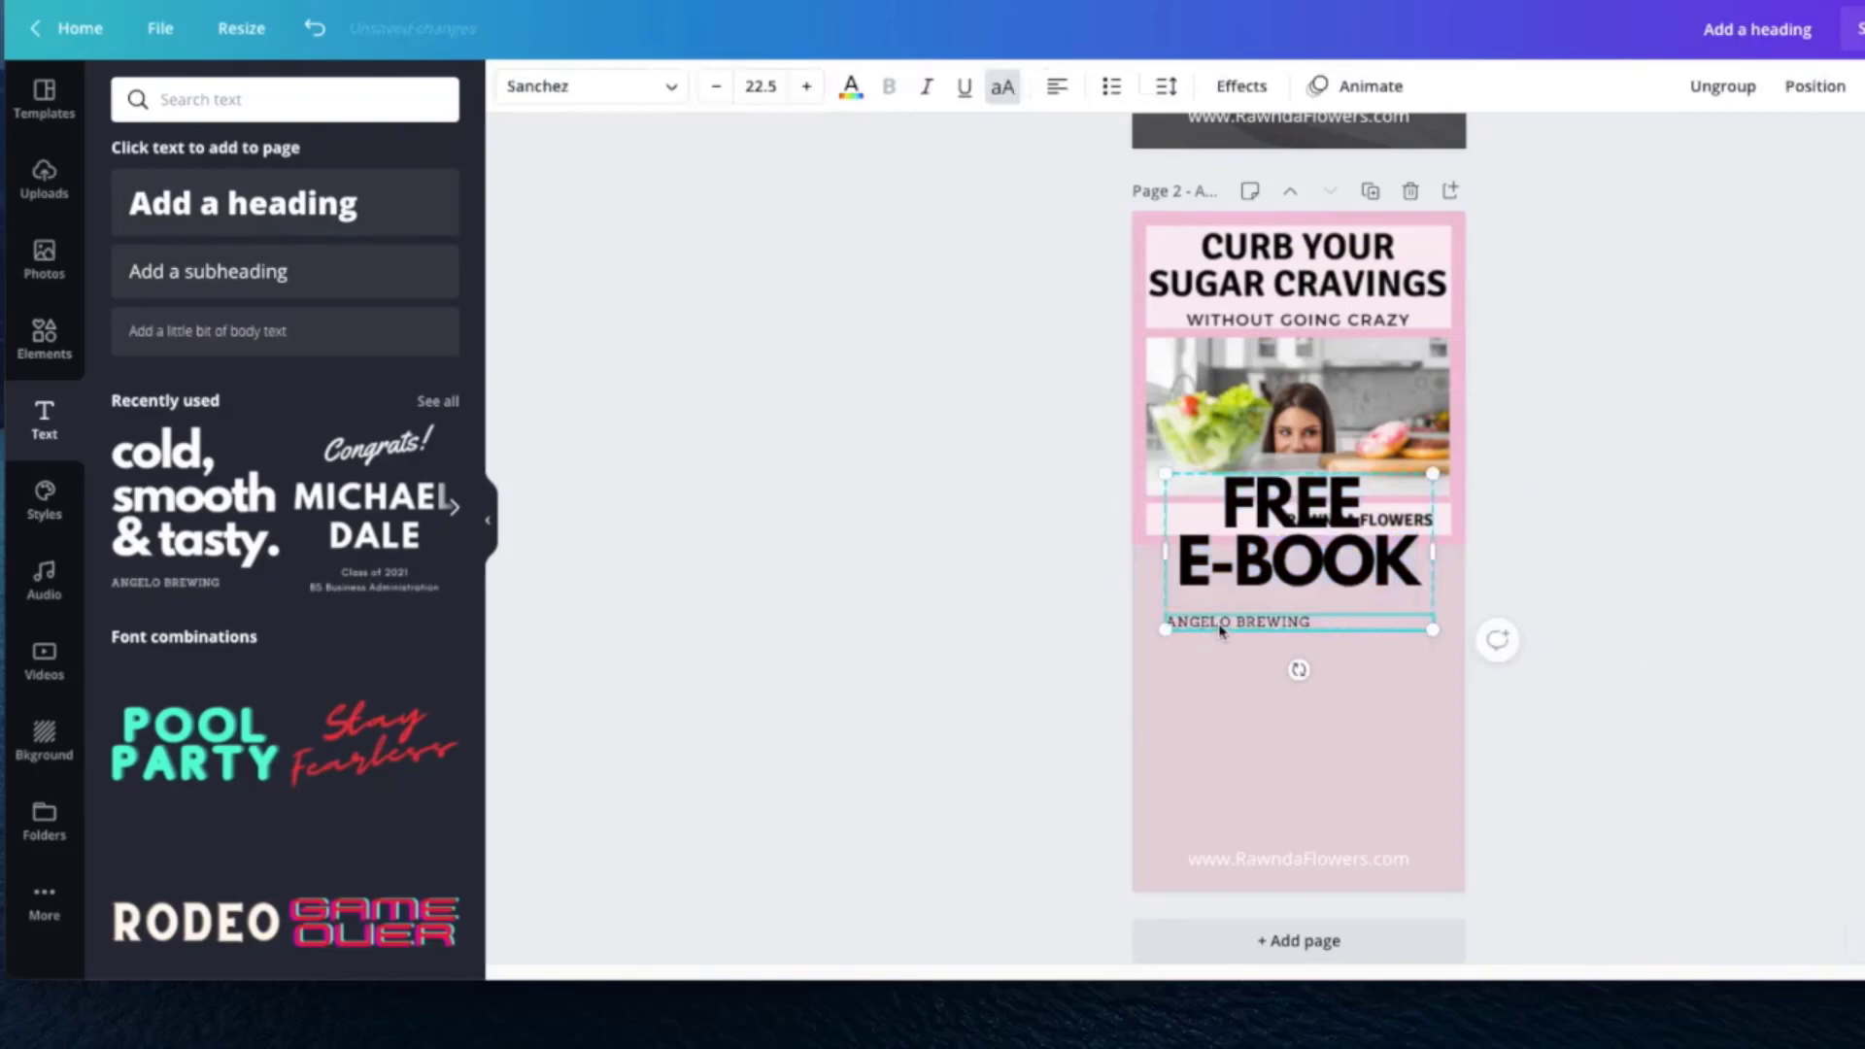
key("Delete")
left_click(1590, 573)
left_click_drag(1272, 537, 1272, 647)
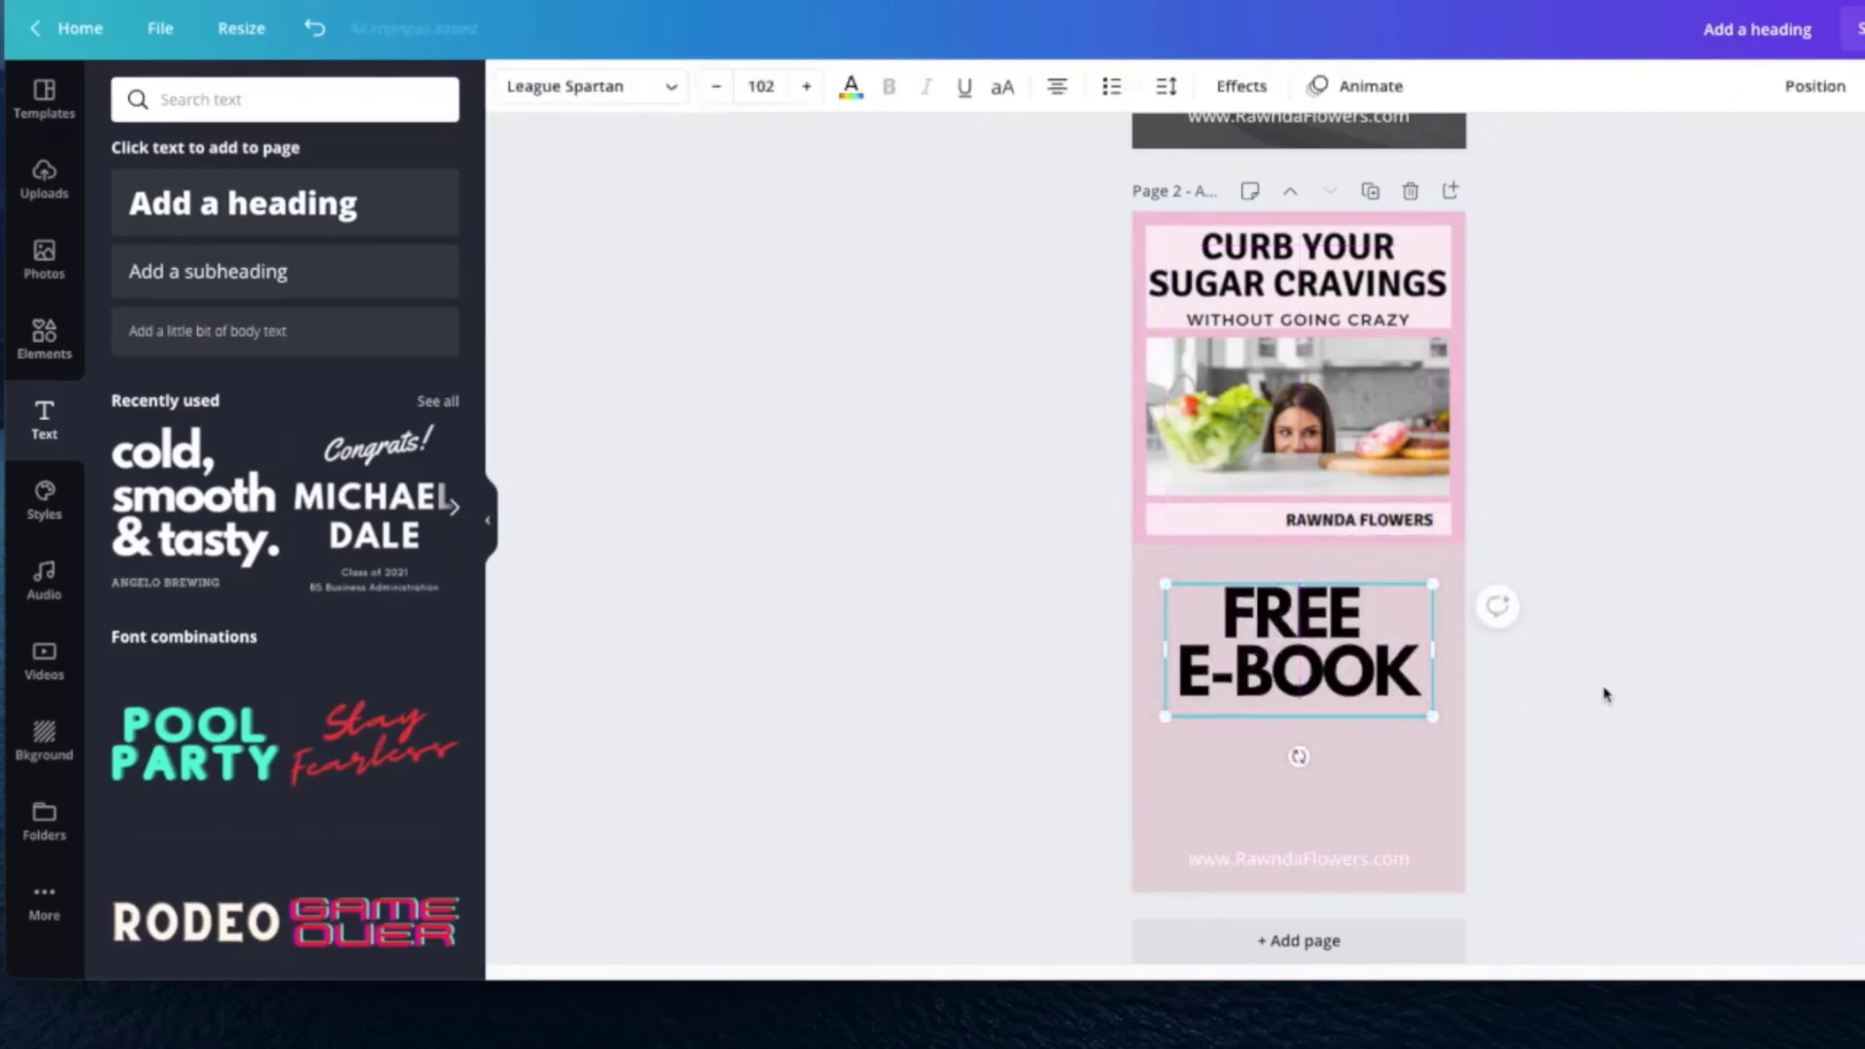
left_click(1621, 724)
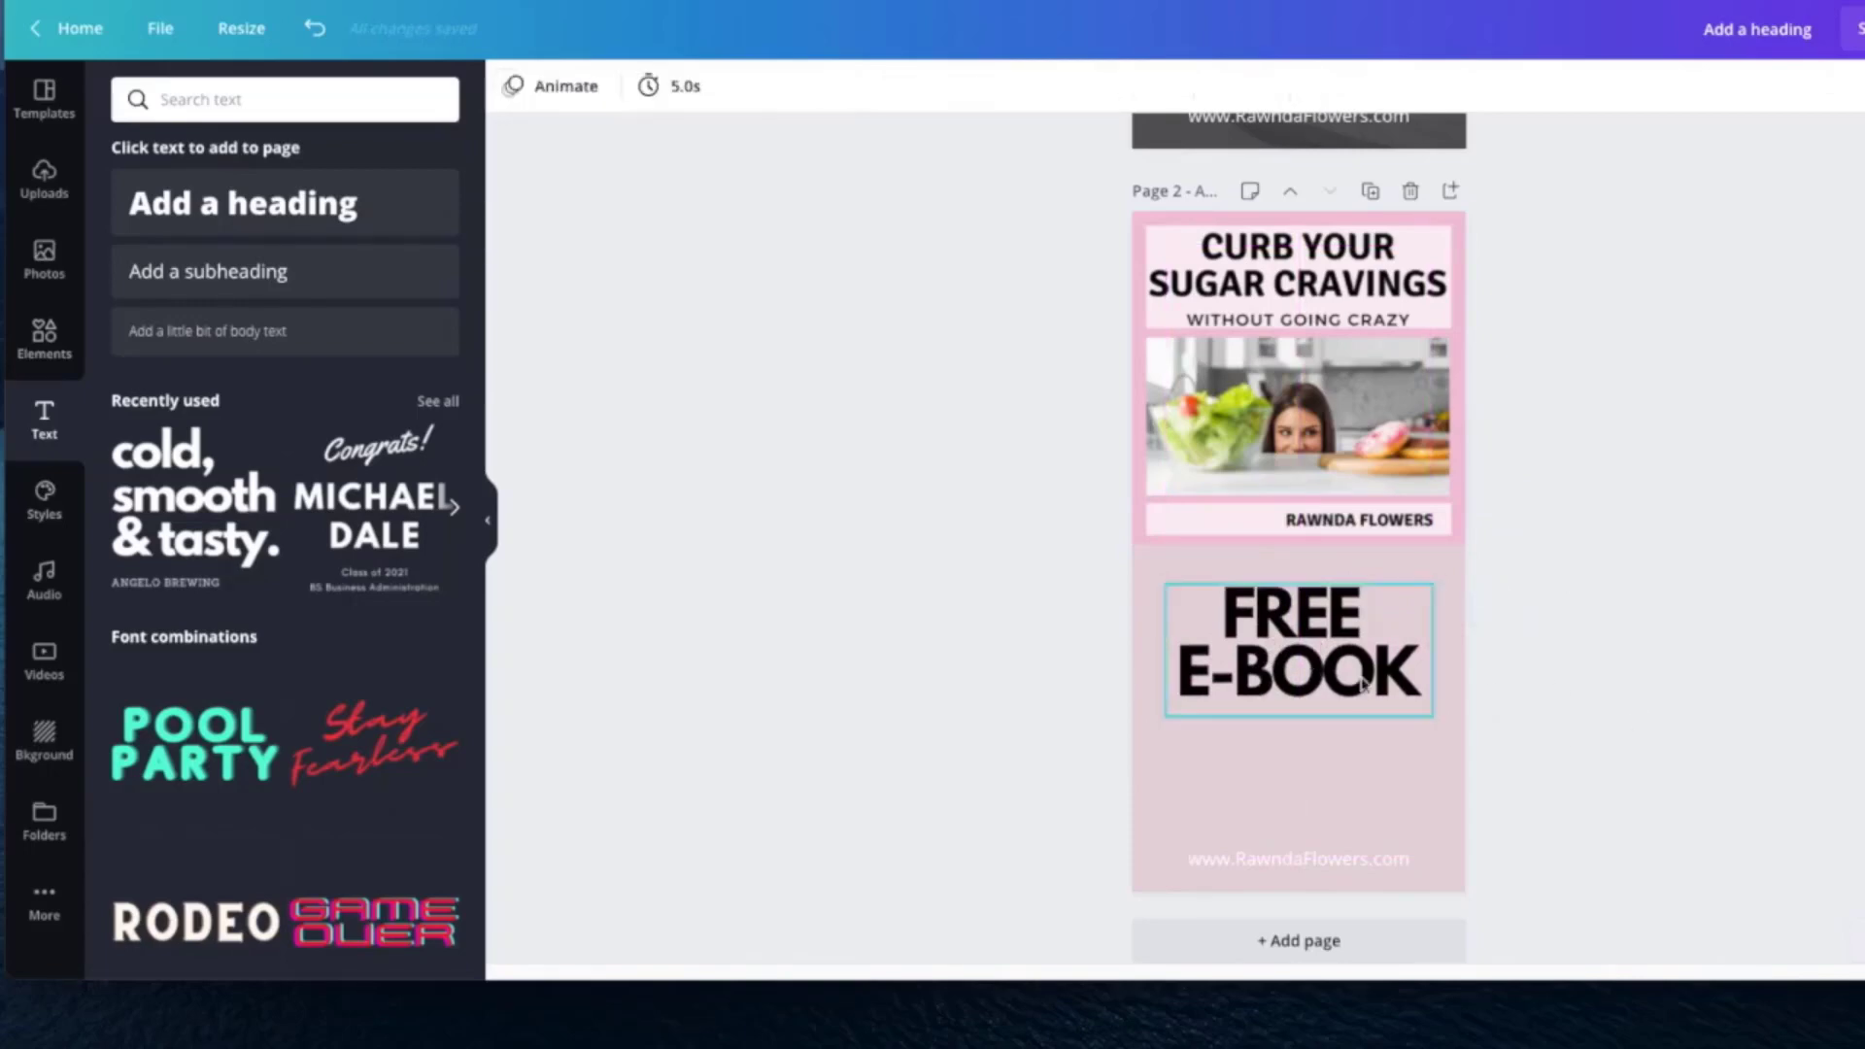
Step: Increase the font size of the FREE E-BOOK headline to 109
left_click(1289, 657)
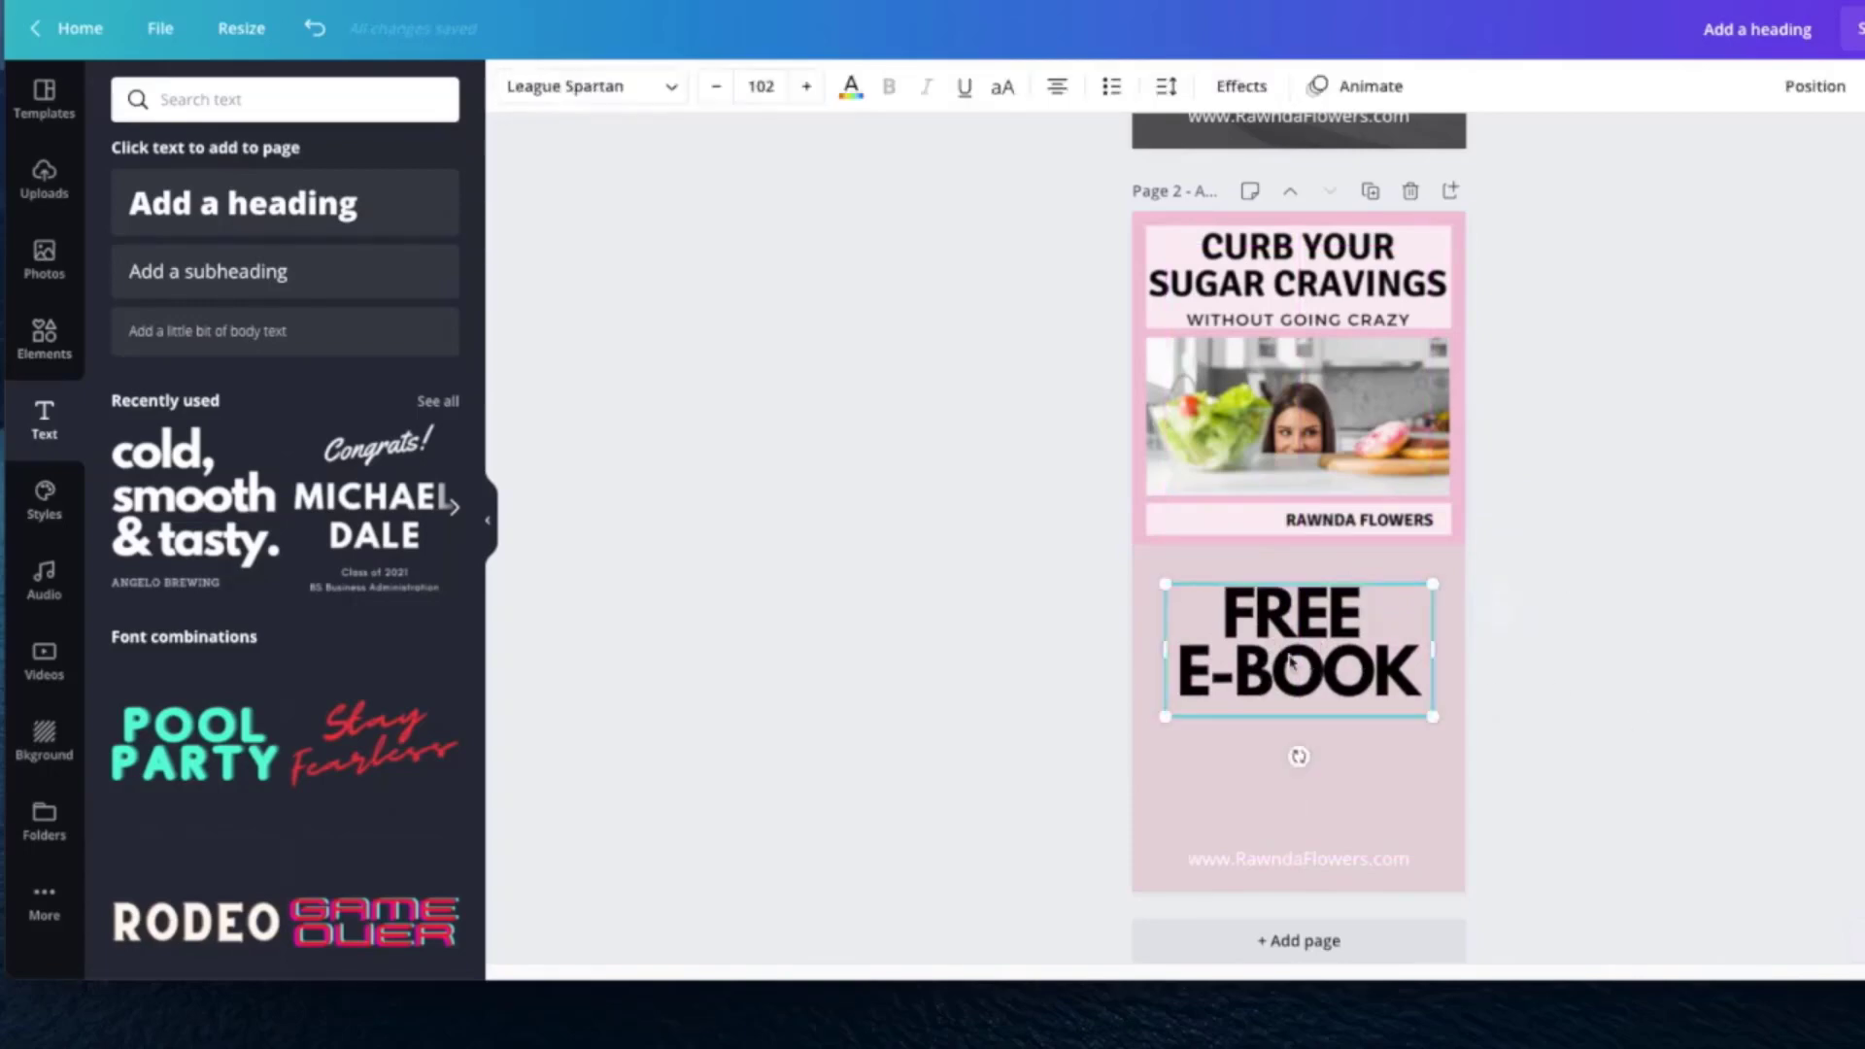
left_click(806, 89)
left_click(807, 90)
left_click(806, 89)
left_click(807, 89)
left_click(806, 89)
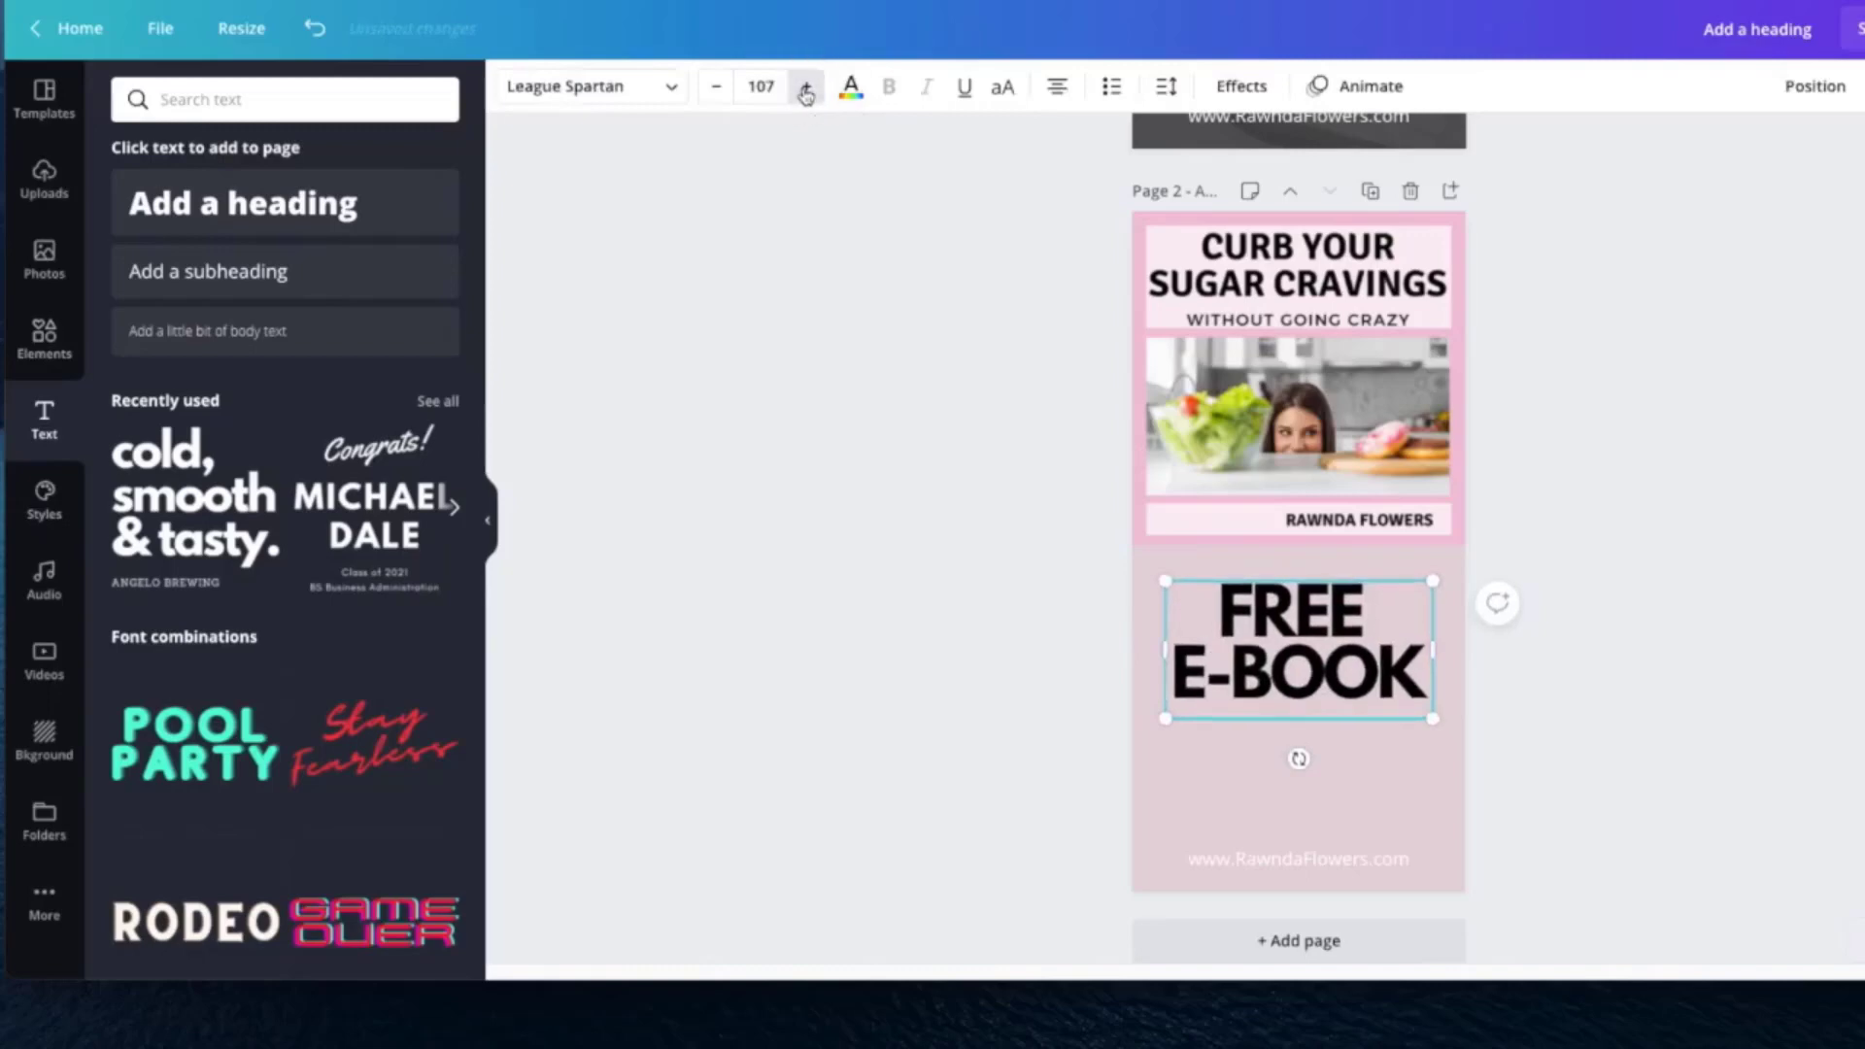
left_click(807, 89)
left_click(806, 89)
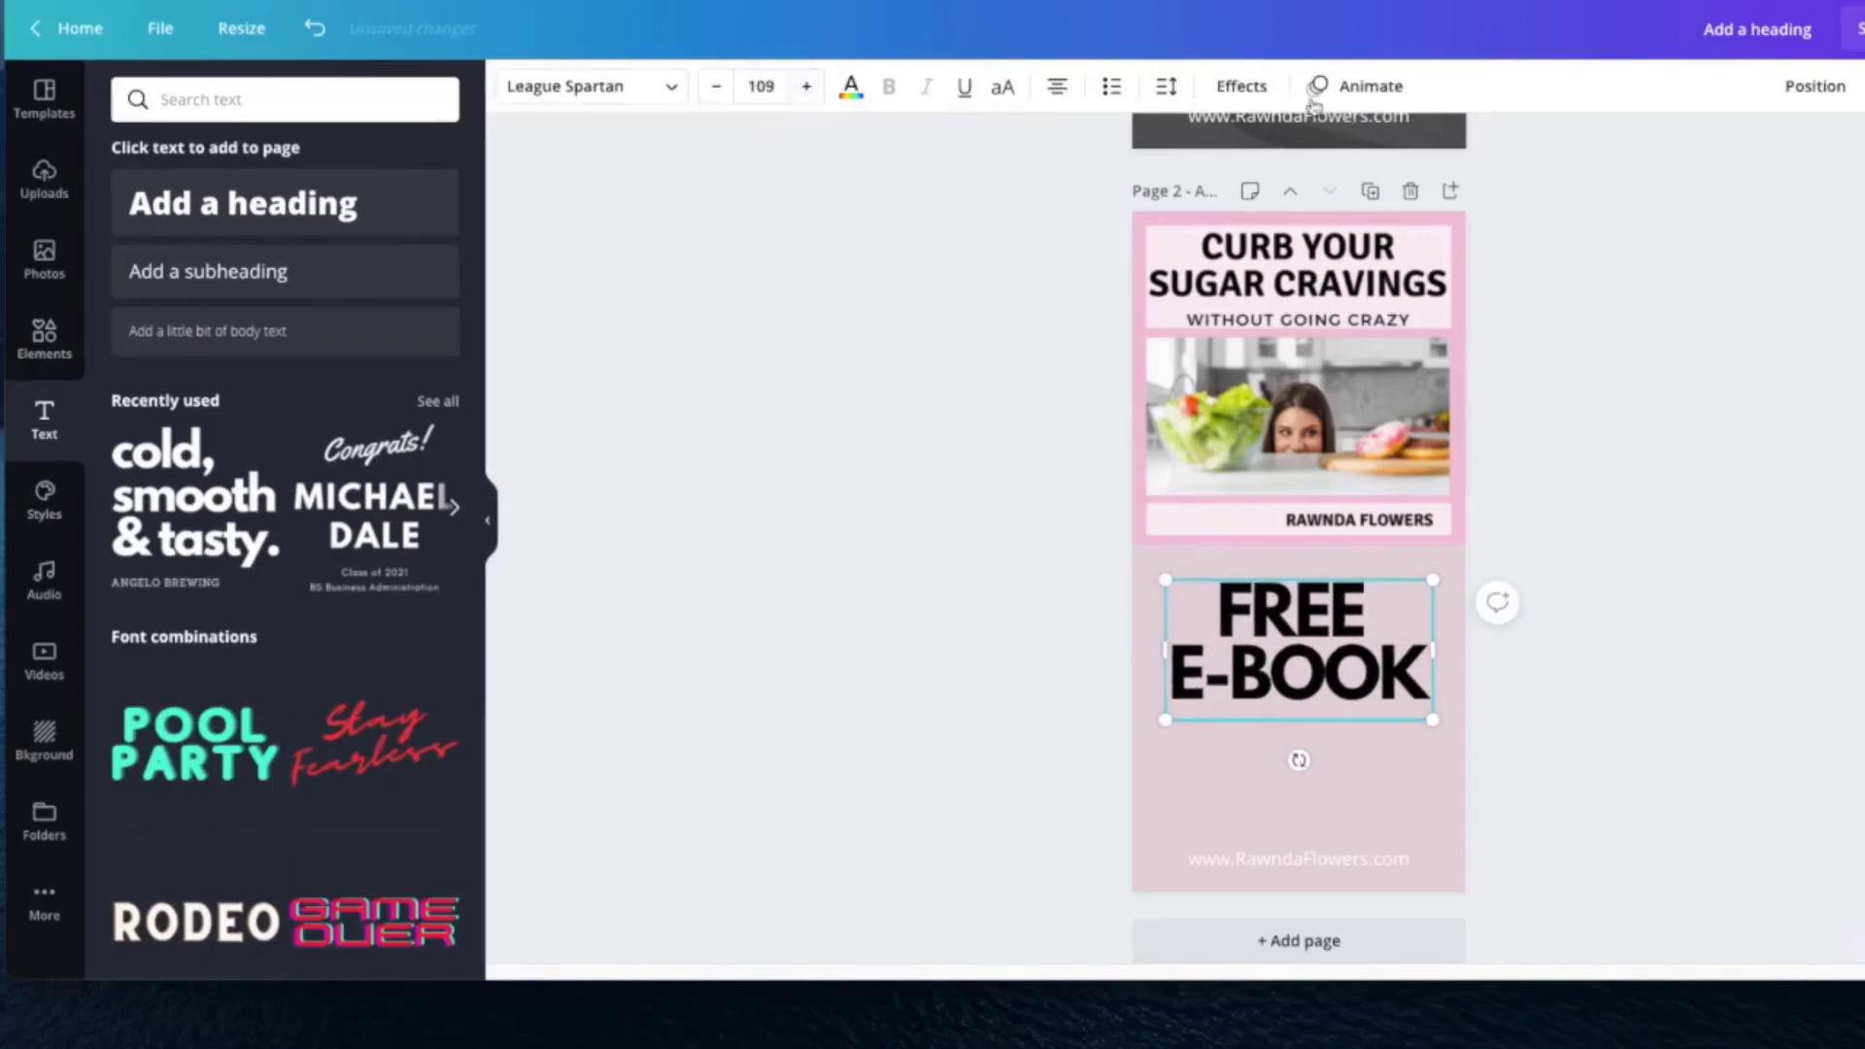
left_click(1610, 645)
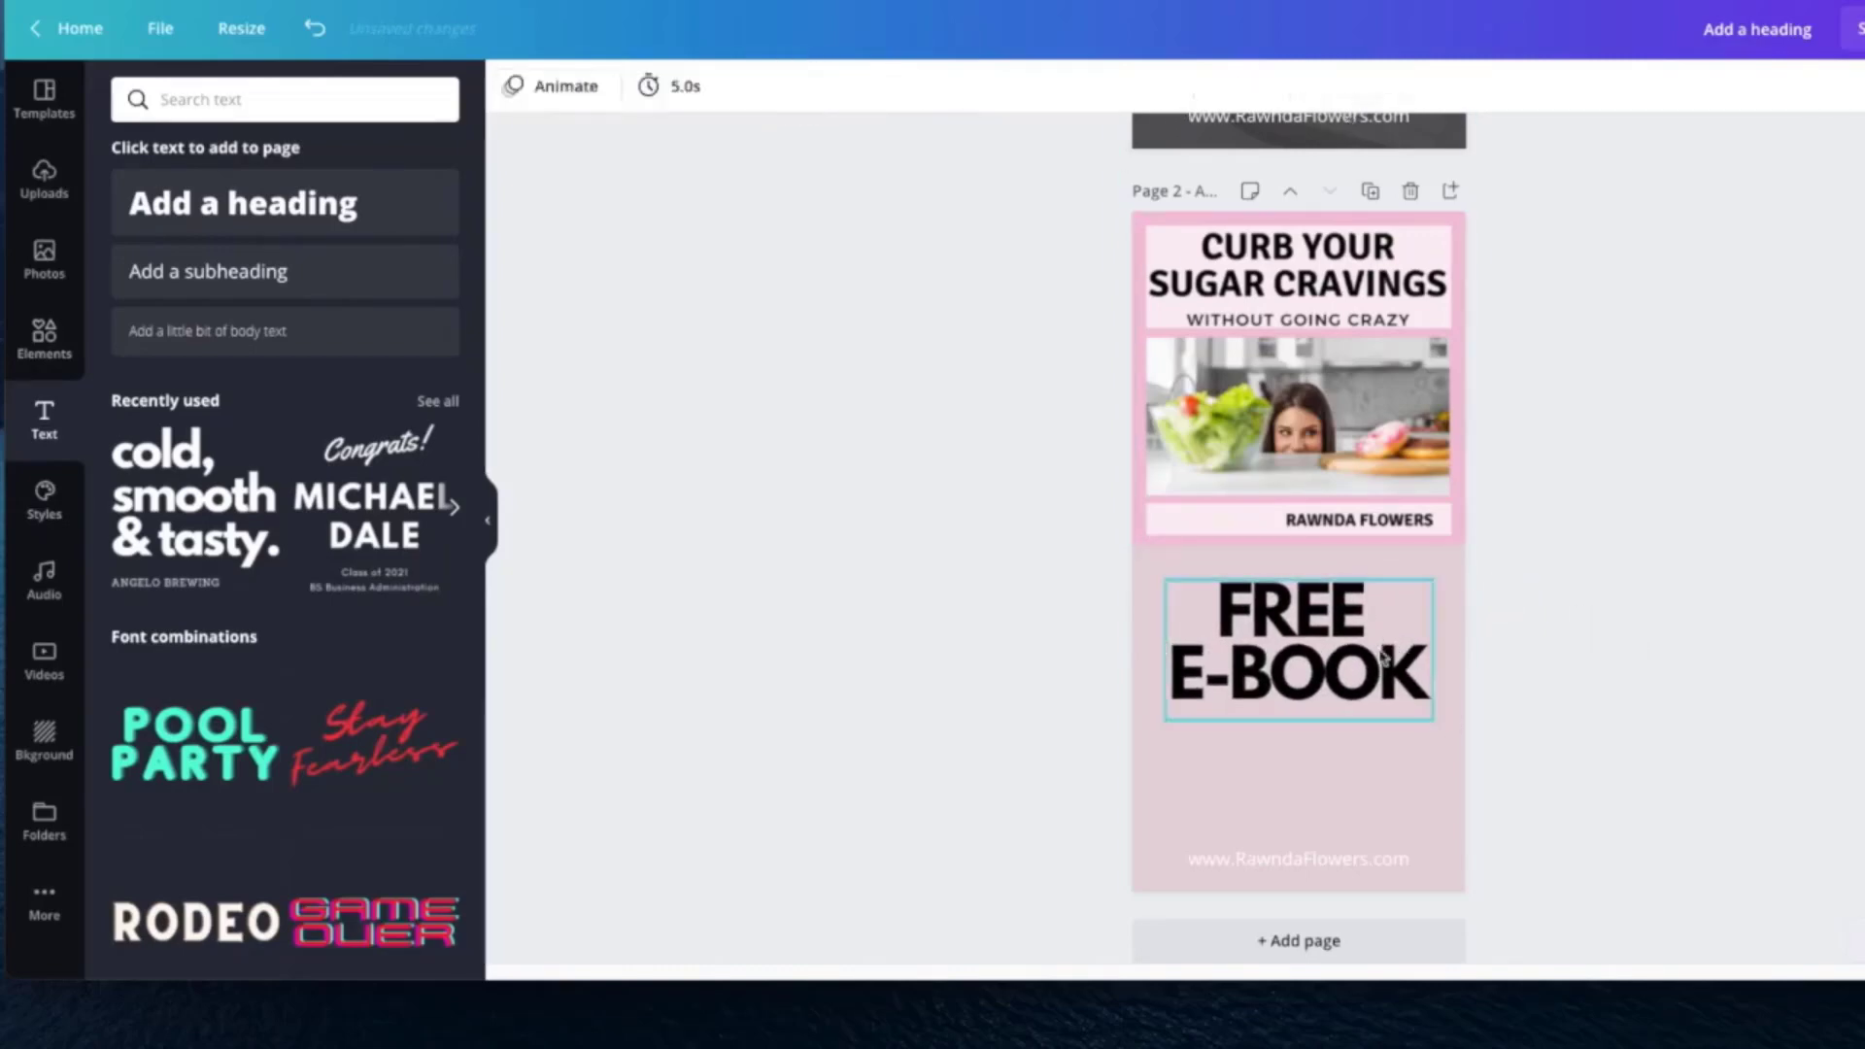
Step: Set the FREE E-BOOK headline's line height to 1.21 and its letter spacing to -37
left_click(1323, 662)
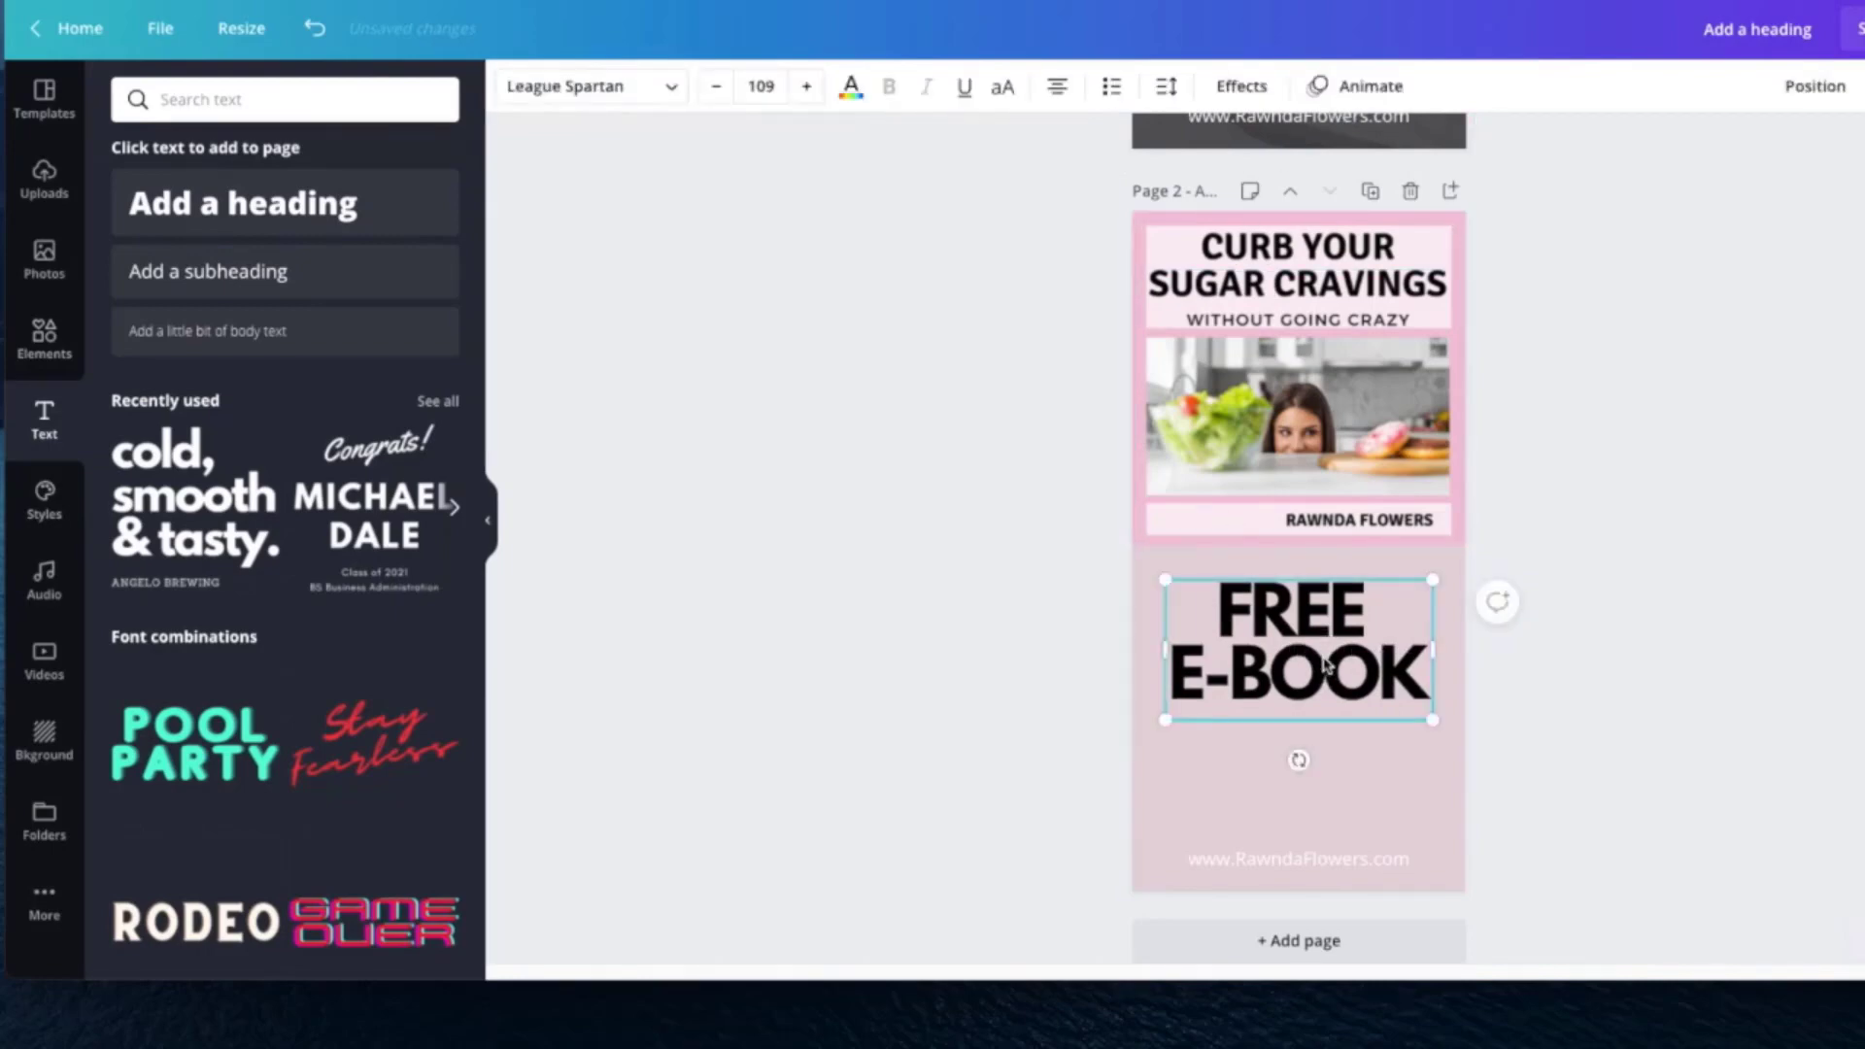
left_click(1167, 90)
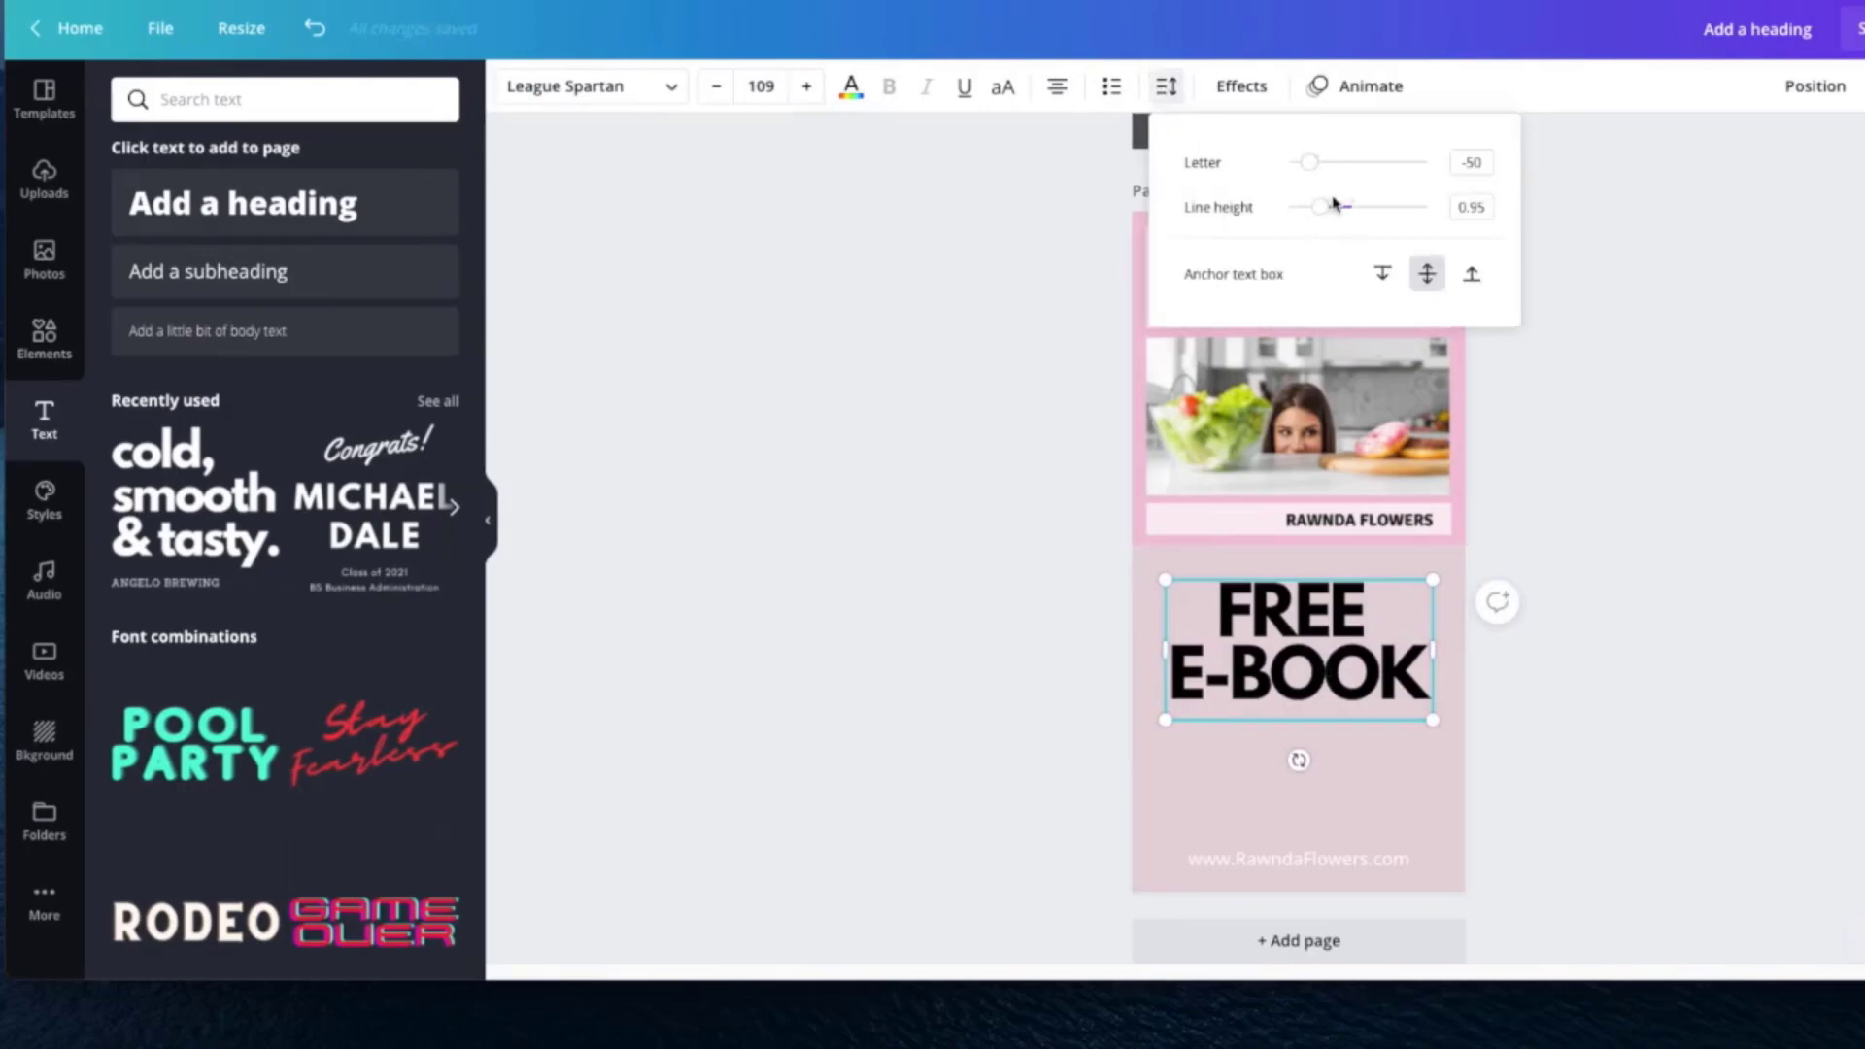
left_click_drag(1322, 206, 1313, 162)
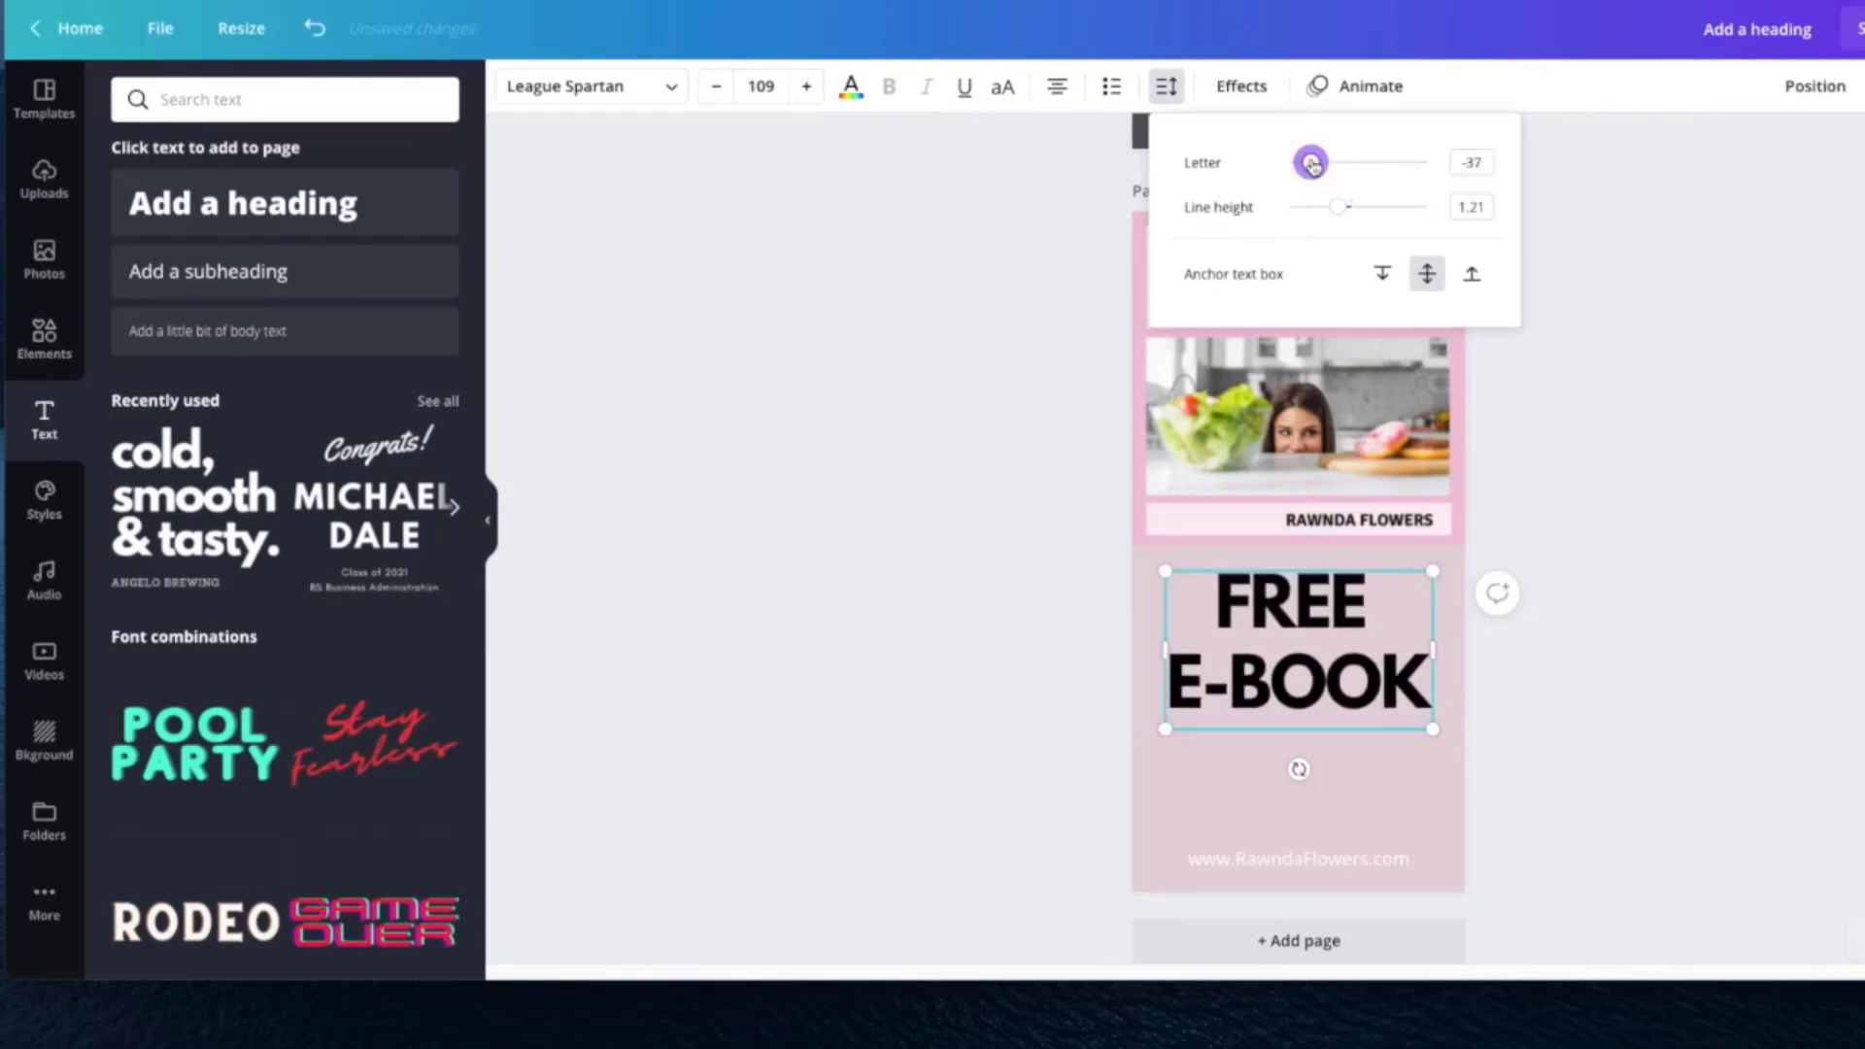
left_click(1631, 550)
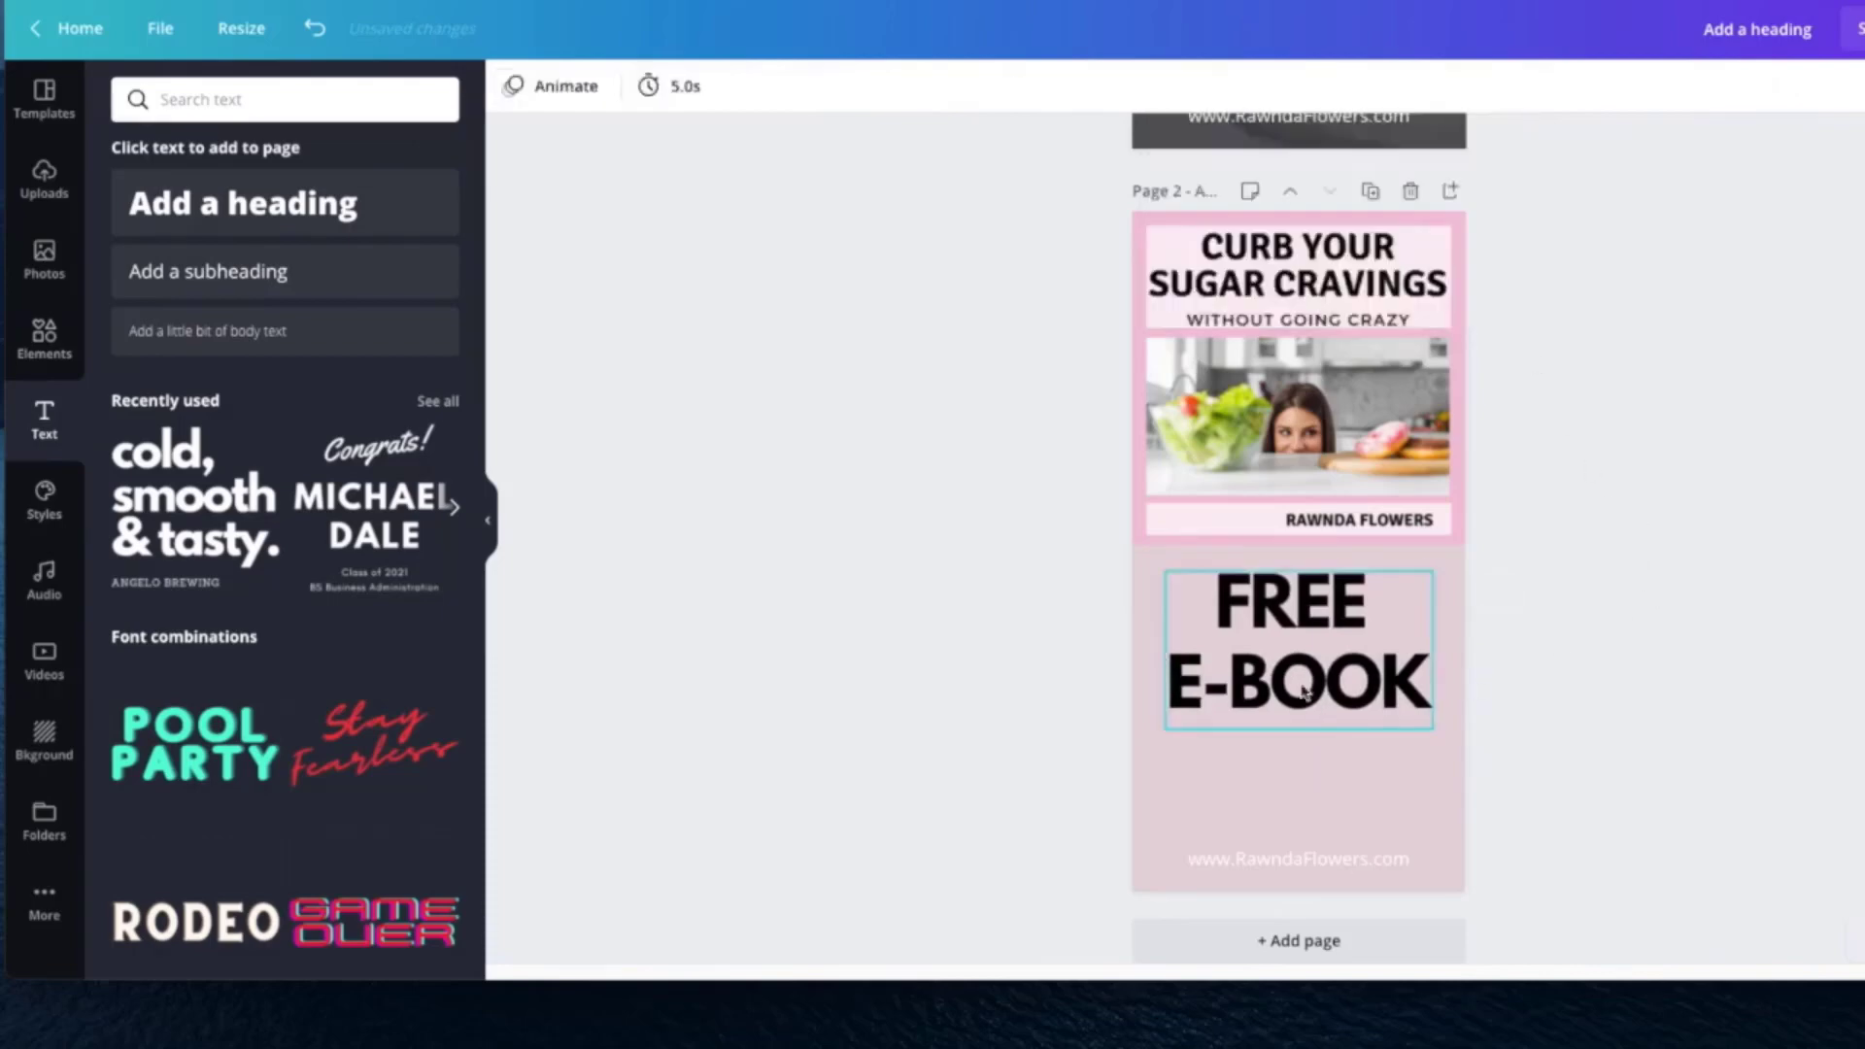
Step: Move the FREE E-BOOK headline slightly lower on the pink area, keeping it horizontally centered
left_click_drag(1302, 691, 1303, 711)
left_click(1688, 619)
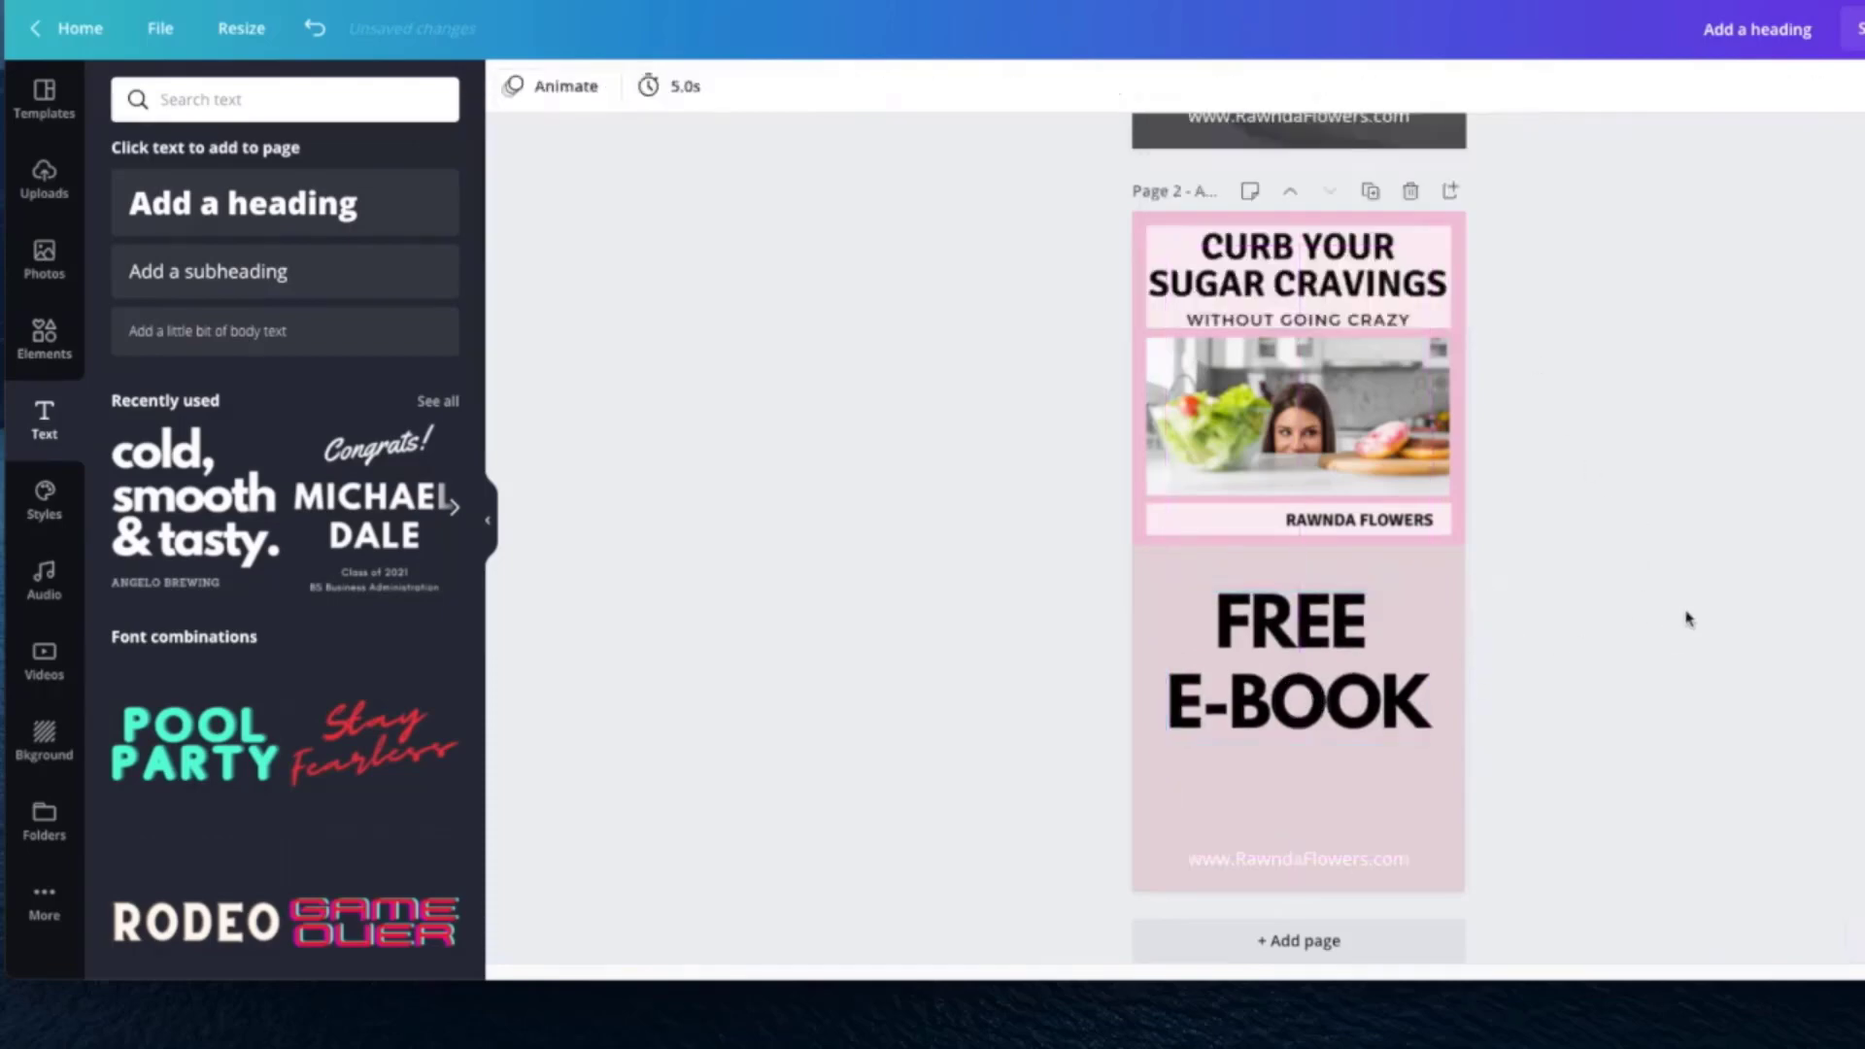
scroll(1708, 681, "down", 1)
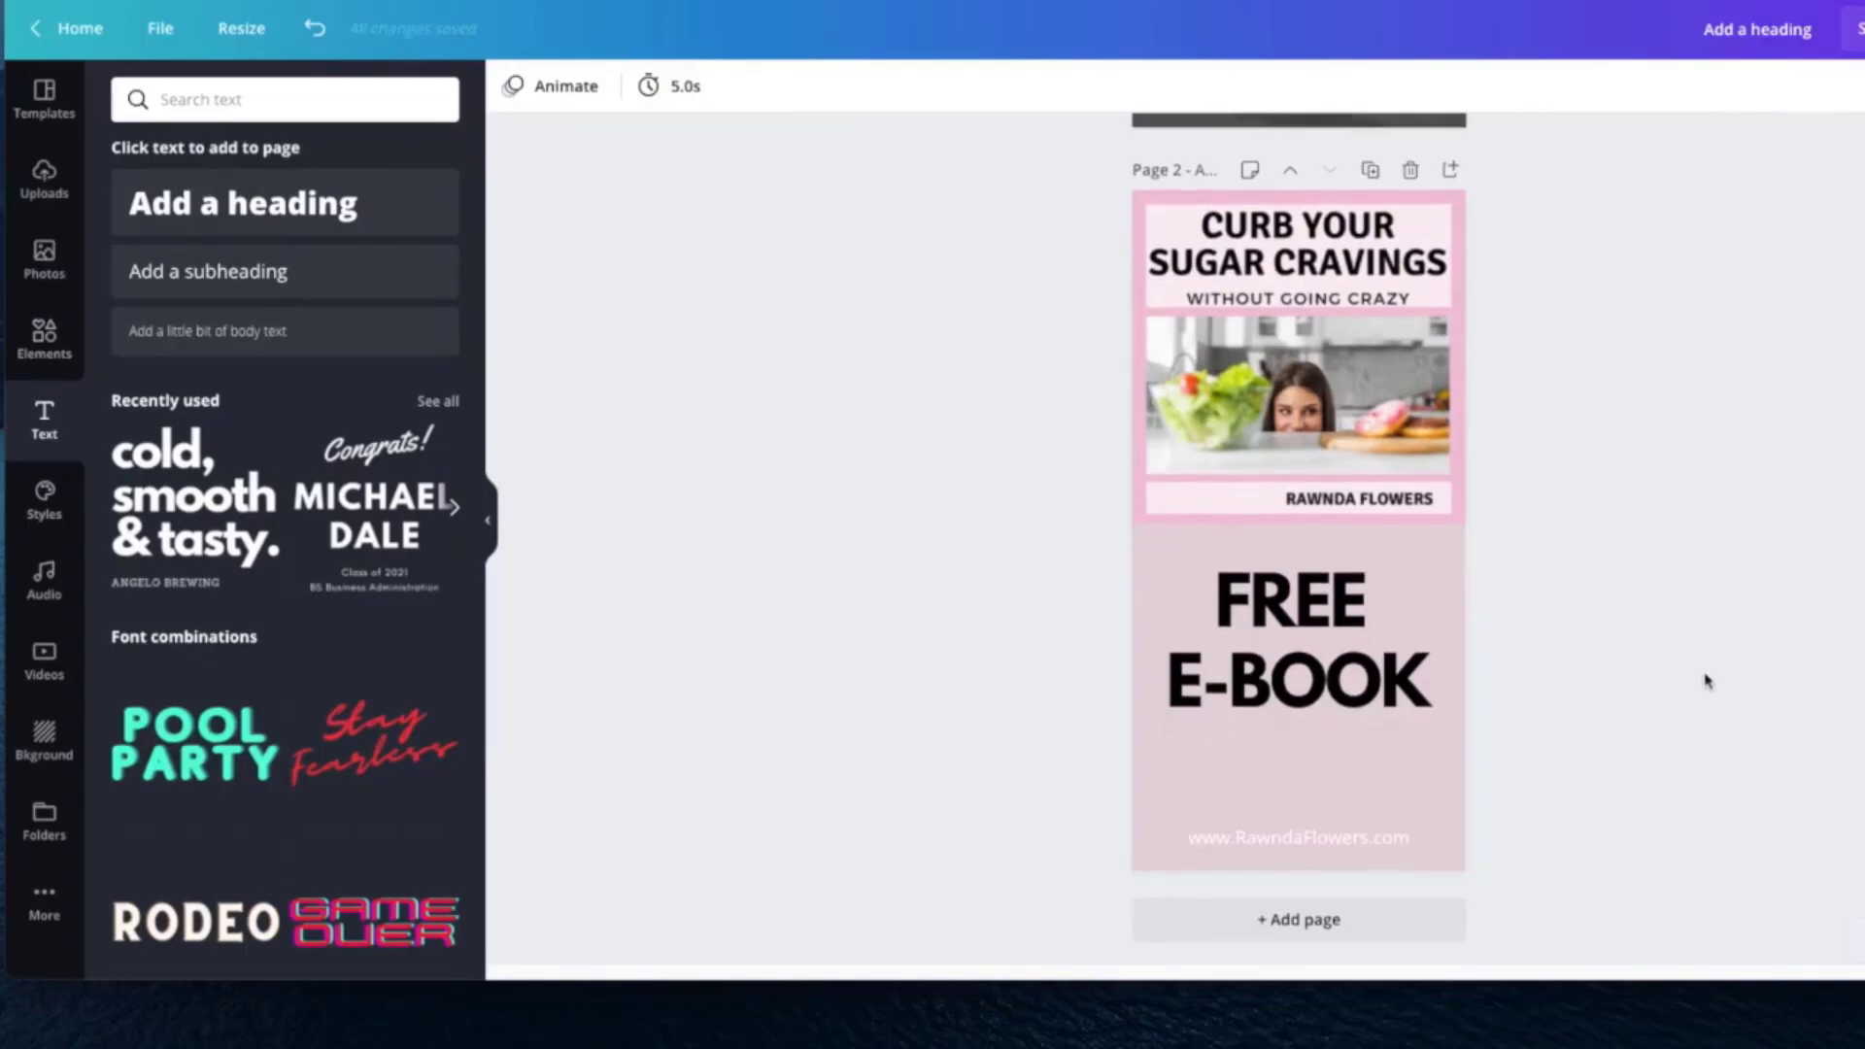